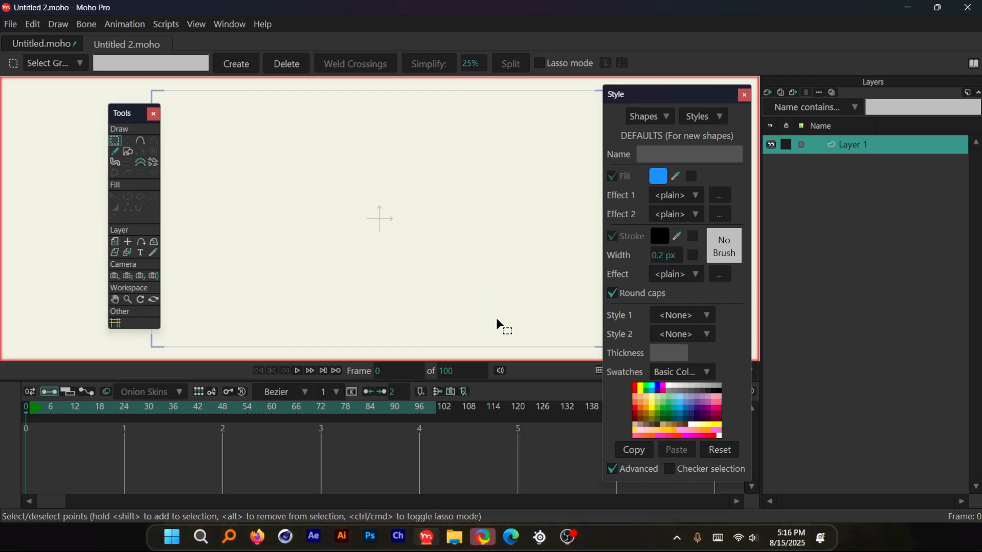
Switch to the browser, look through the Moho Training Channel's uploaded videos on YouTube, and return to Moho Pro.
{"action": "left_click", "coordinate": [511, 537]}
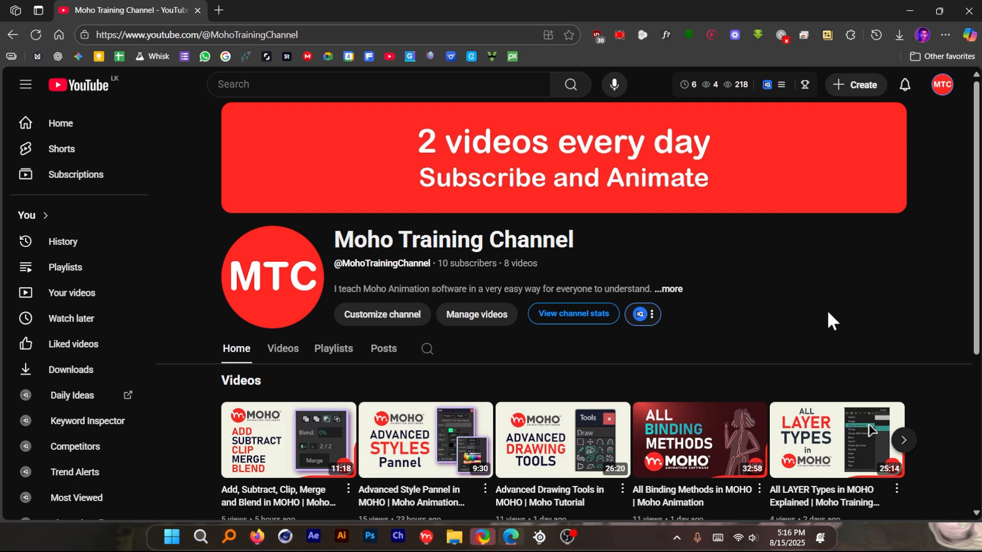
{"action": "scroll", "coordinate": [950, 290], "scroll_direction": "down", "scroll_amount": 4}
{"action": "scroll", "coordinate": [946, 312], "scroll_direction": "up", "scroll_amount": 3}
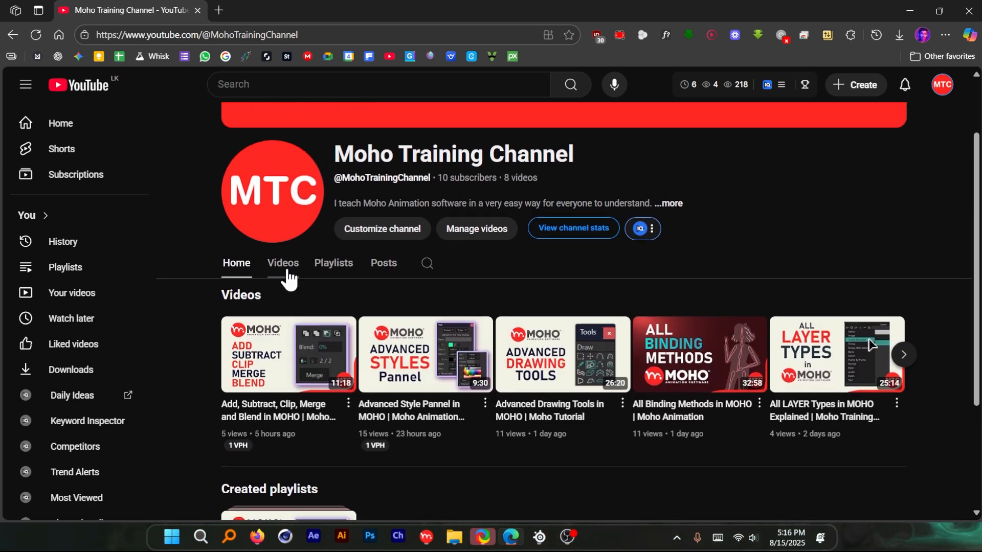
{"action": "left_click", "coordinate": [284, 266]}
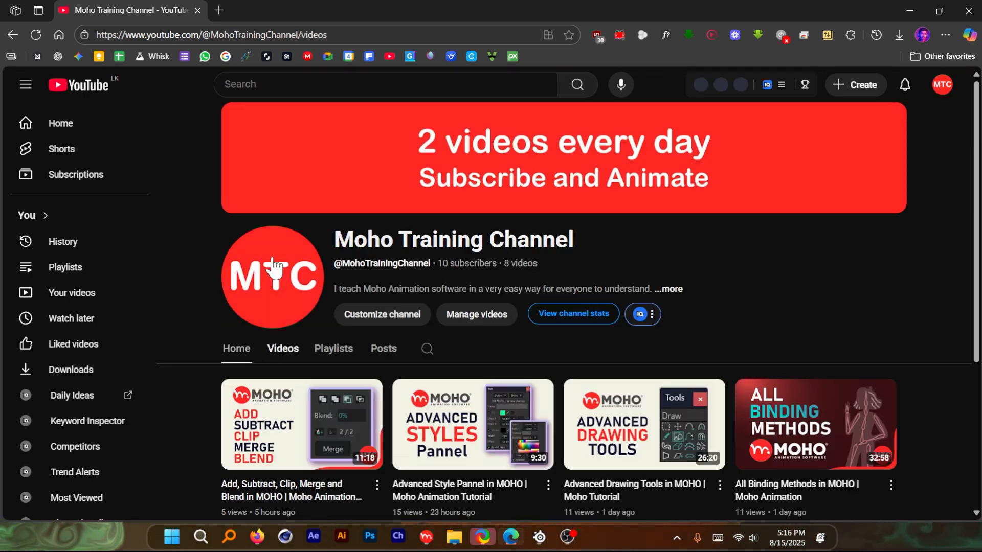
{"action": "scroll", "coordinate": [936, 338], "scroll_direction": "down", "scroll_amount": 4}
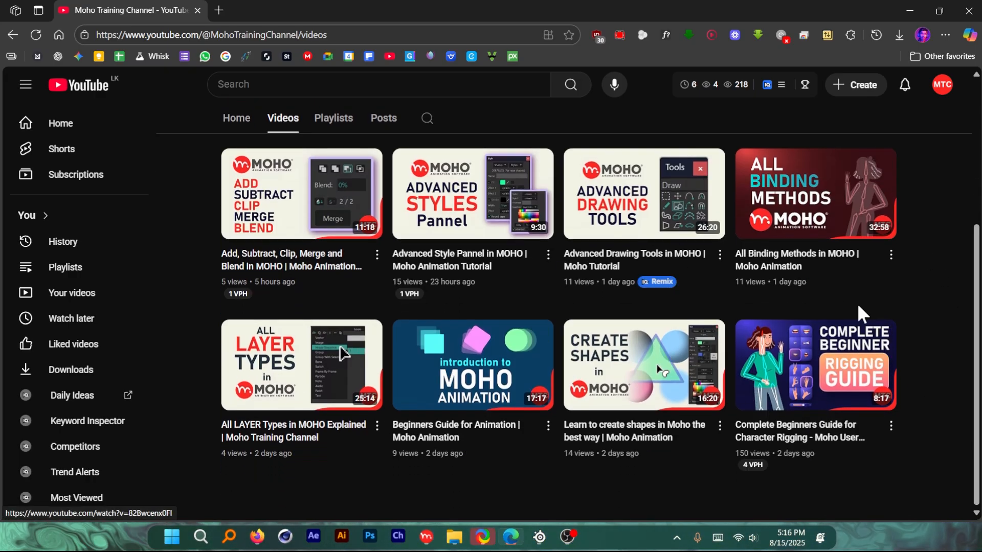
{"action": "scroll", "coordinate": [939, 308], "scroll_direction": "up", "scroll_amount": 2}
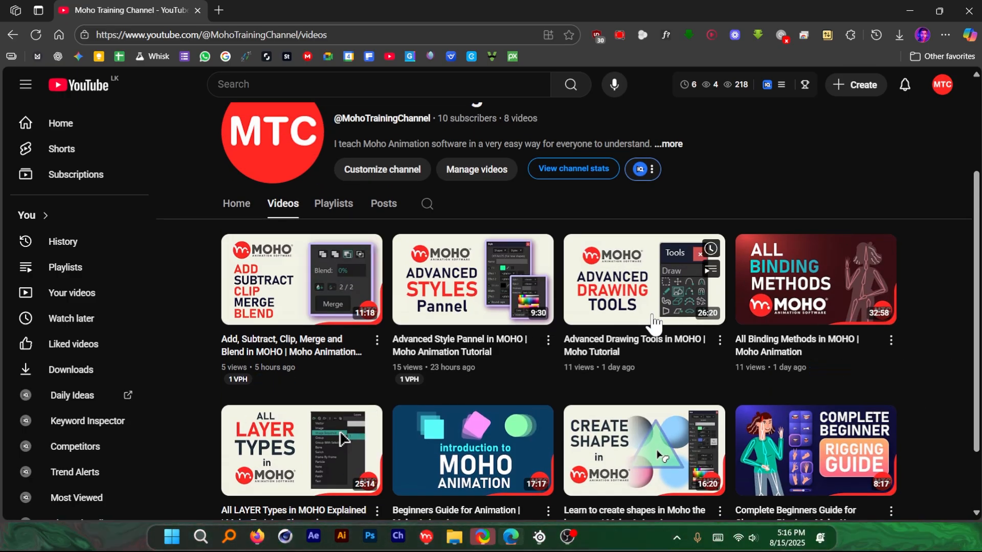
{"action": "scroll", "coordinate": [953, 334], "scroll_direction": "up", "scroll_amount": 3}
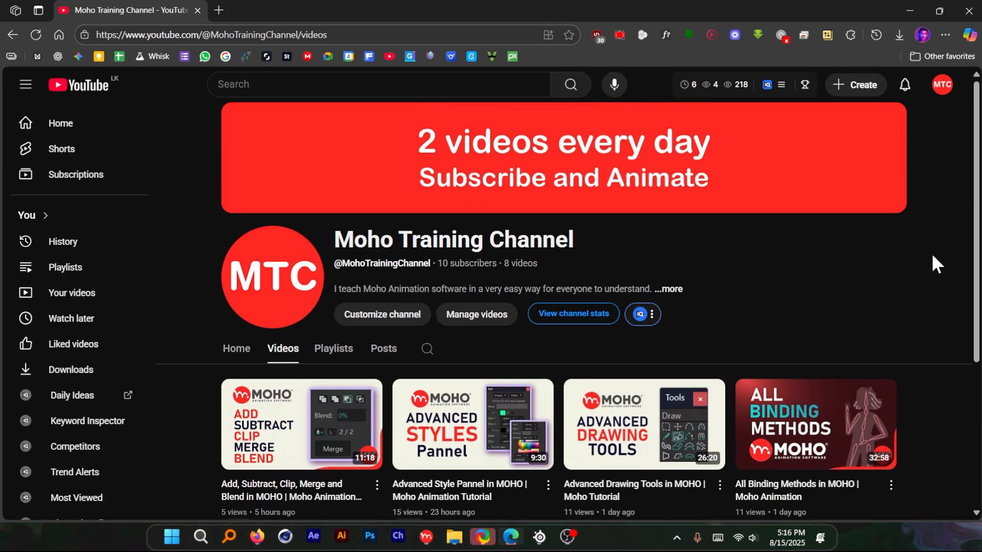
{"action": "left_click", "coordinate": [910, 10]}
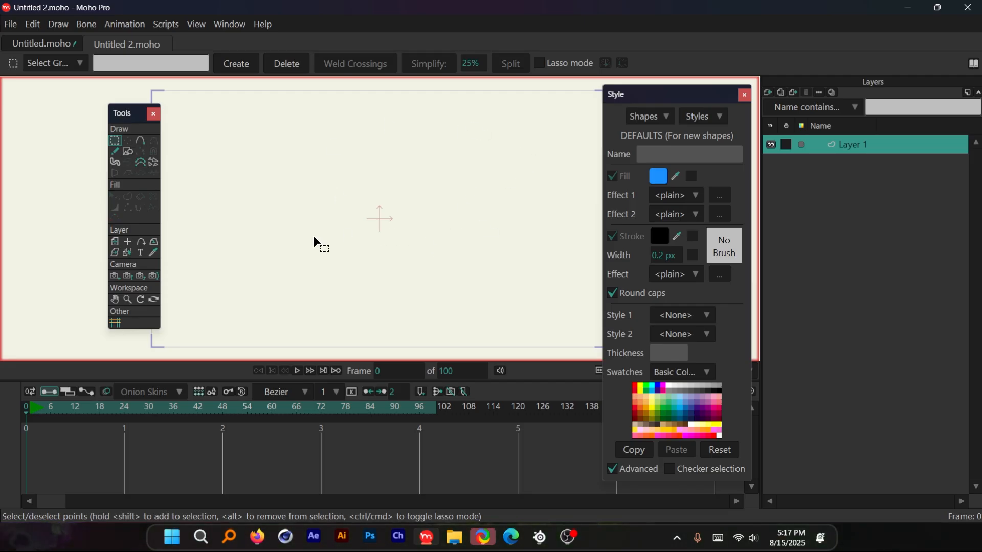
Draw a blue circle to the left of the canvas origin and place a copy on its right, partly overlapping it.
{"action": "left_click", "coordinate": [128, 152]}
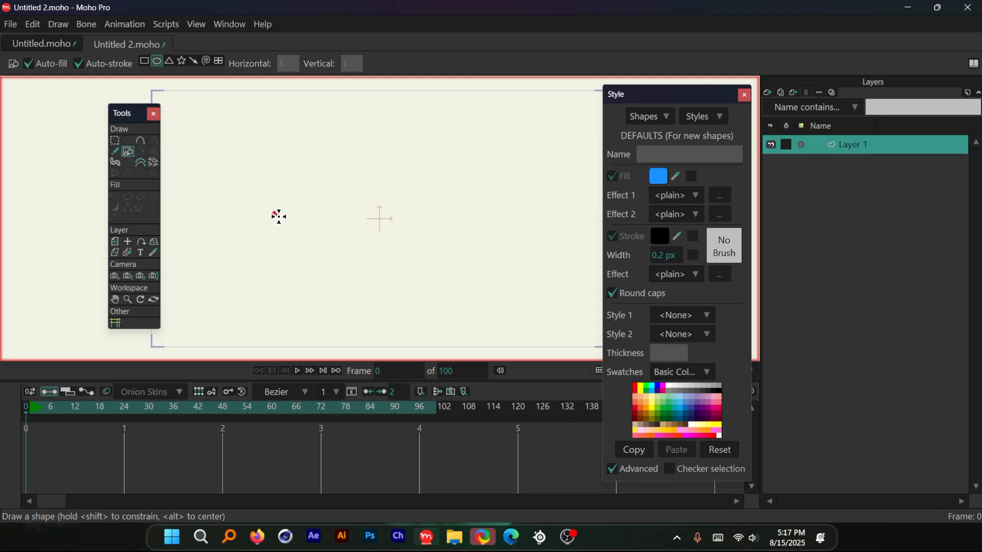
{"action": "left_click_drag", "start_coordinate": [279, 216], "coordinate": [312, 238]}
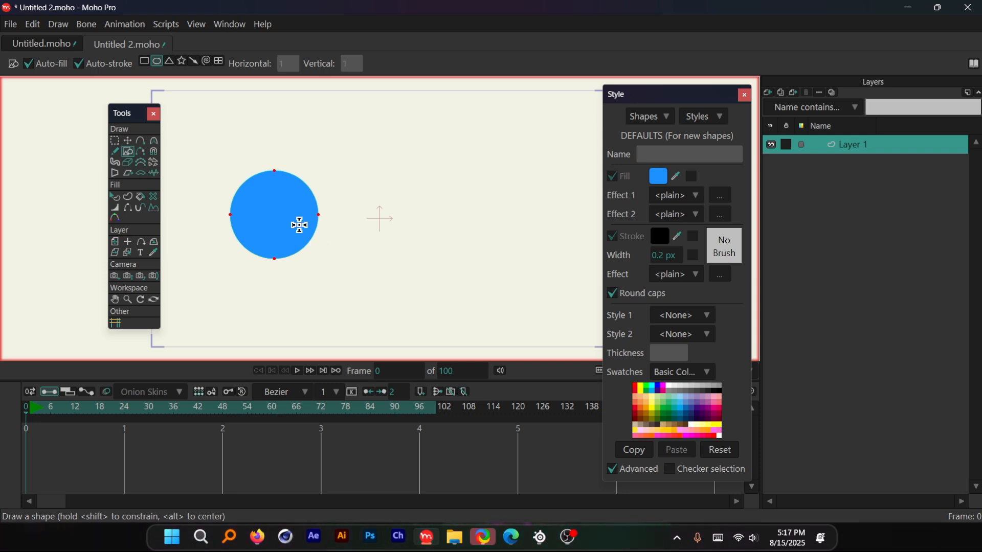
{"action": "key", "text": "t"}
{"action": "key", "text": "ctrl+c"}
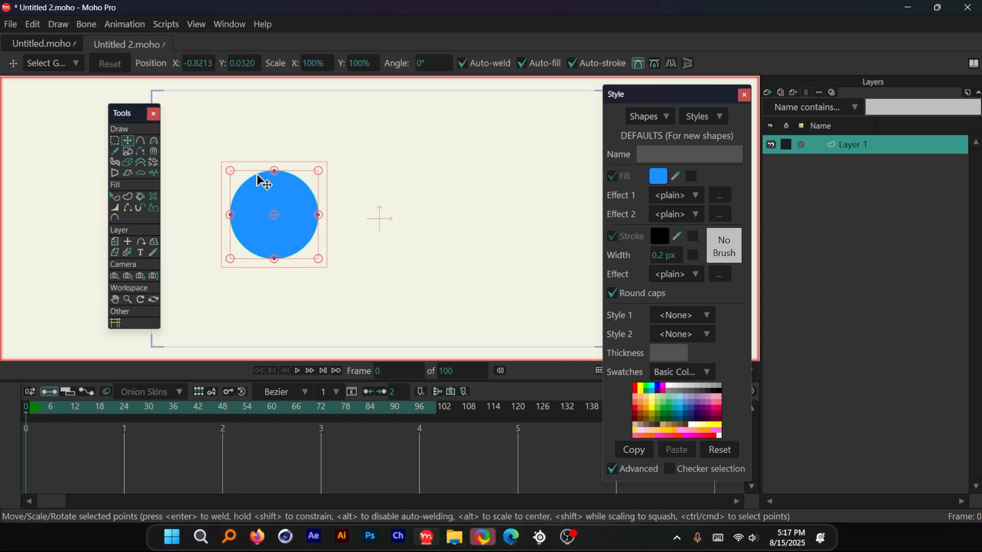
{"action": "key", "text": "ctrl+v"}
{"action": "left_click_drag", "start_coordinate": [278, 192], "coordinate": [354, 198]}
{"action": "scroll", "coordinate": [302, 222], "scroll_direction": "up", "scroll_amount": 3}
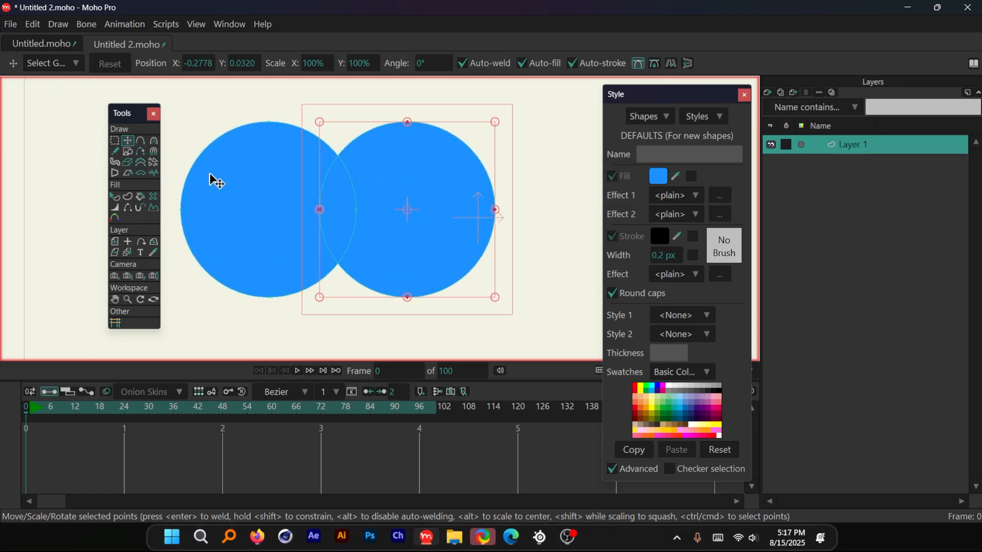
Combine the right circle with the left one in the additive shape mode and set Blend to 100%.
{"action": "left_click", "coordinate": [114, 198]}
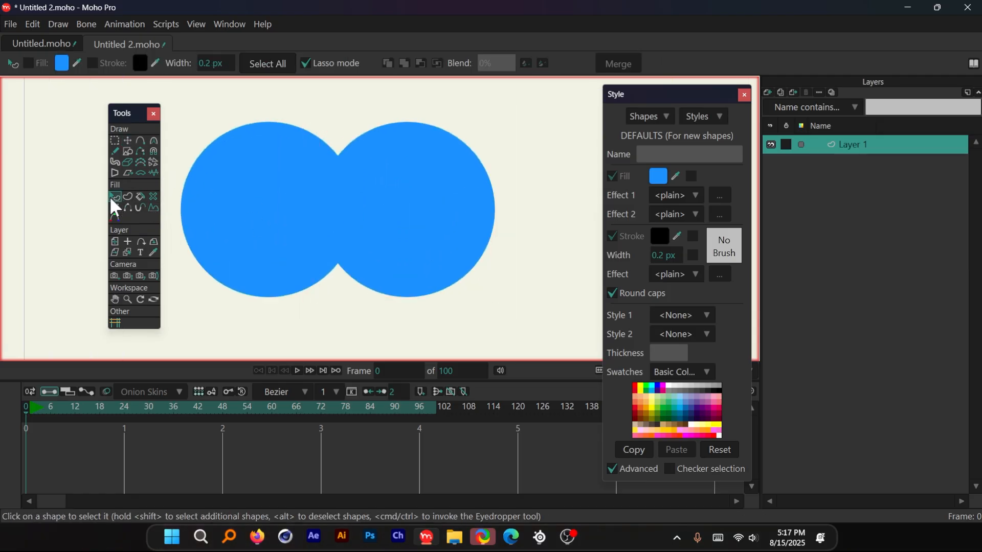
{"action": "left_click", "coordinate": [431, 197]}
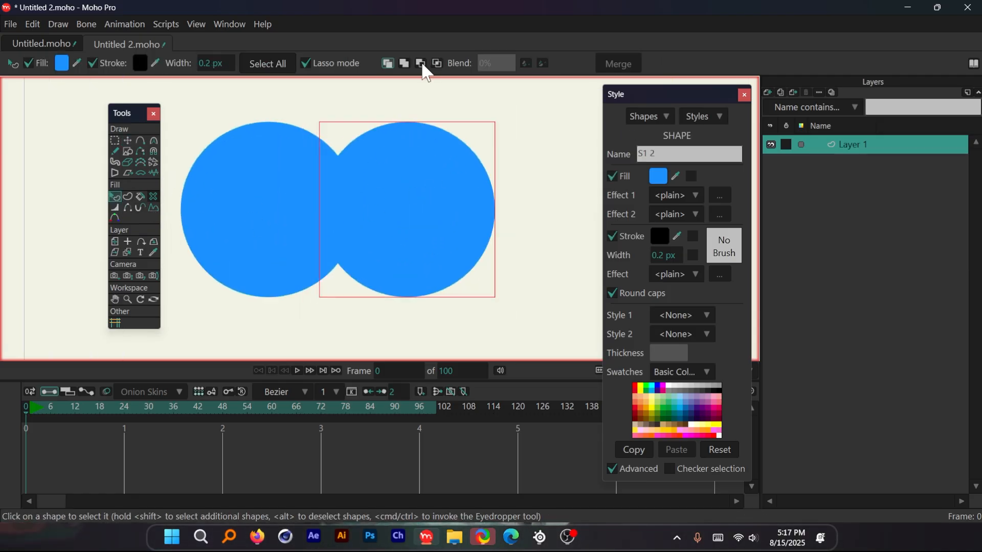
{"action": "left_click", "coordinate": [421, 65]}
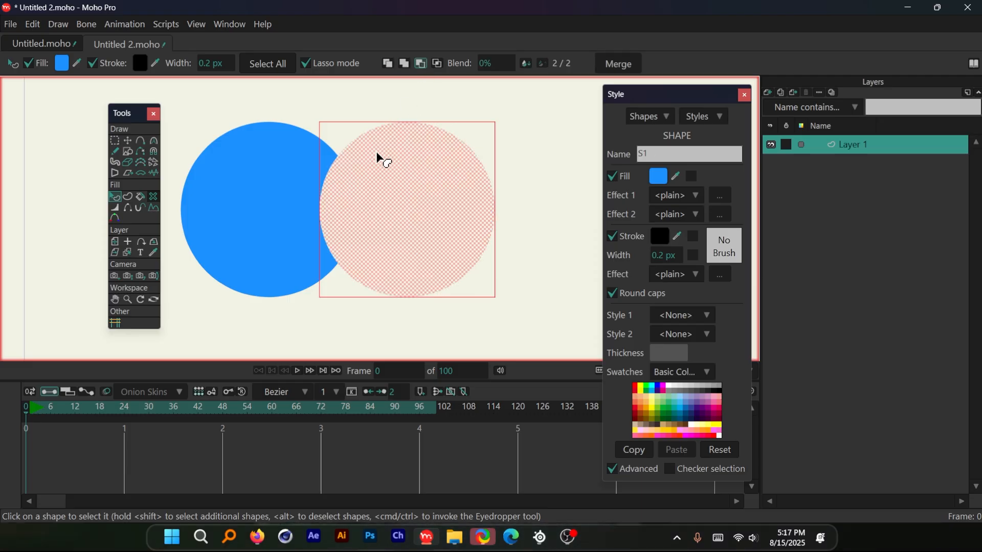
{"action": "left_click", "coordinate": [422, 64]}
{"action": "left_click", "coordinate": [405, 64]}
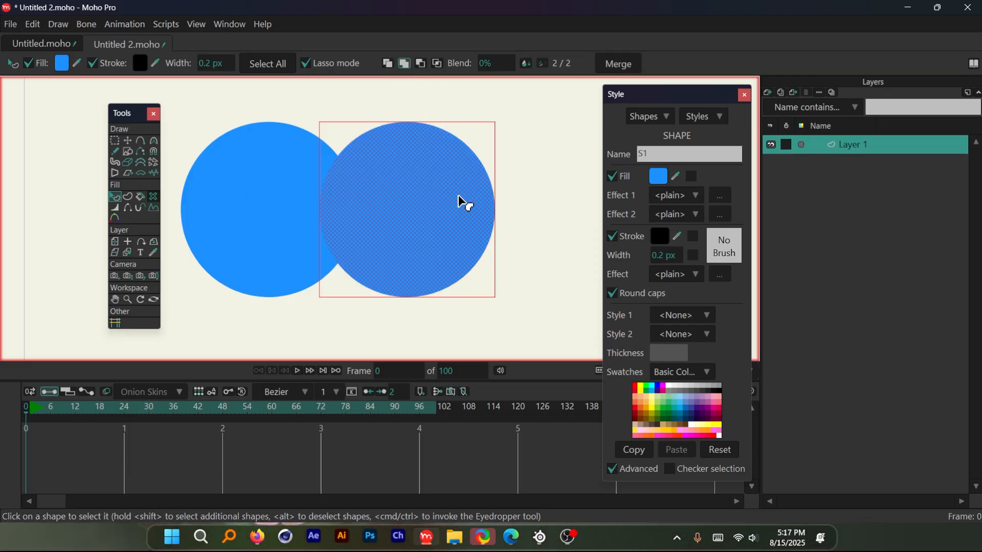
{"action": "left_click_drag", "start_coordinate": [492, 63], "coordinate": [980, 77]}
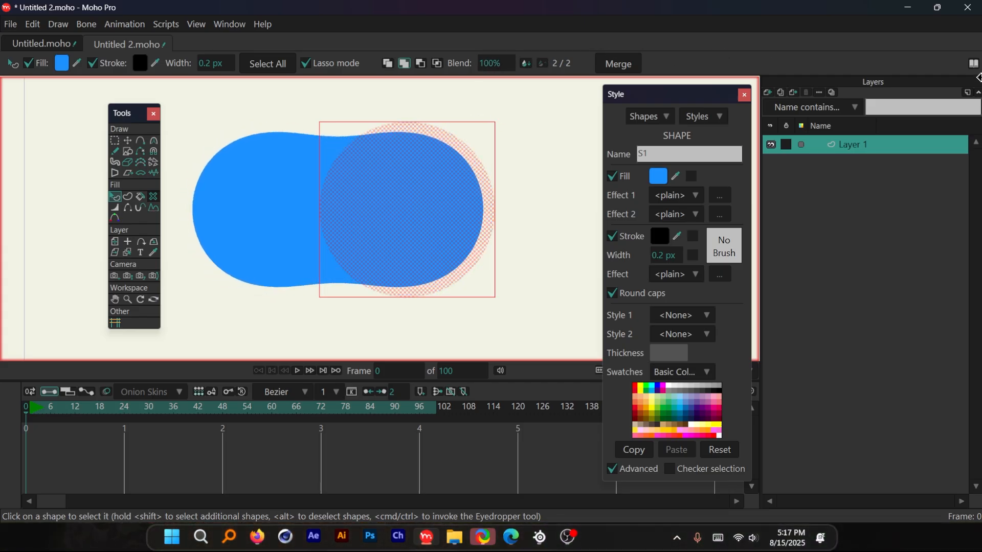
At frame 0, move the right circle left until it almost covers the other circle.
{"action": "scroll", "coordinate": [344, 203], "scroll_direction": "down", "scroll_amount": 4}
{"action": "scroll", "coordinate": [307, 197], "scroll_direction": "up", "scroll_amount": 3}
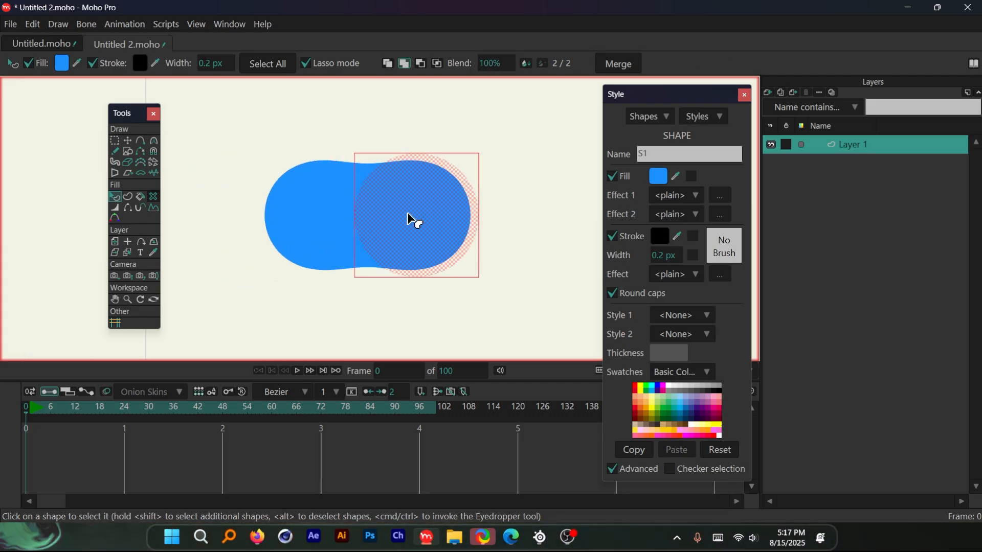
{"action": "scroll", "coordinate": [355, 230], "scroll_direction": "up", "scroll_amount": 2}
{"action": "left_click", "coordinate": [127, 140]}
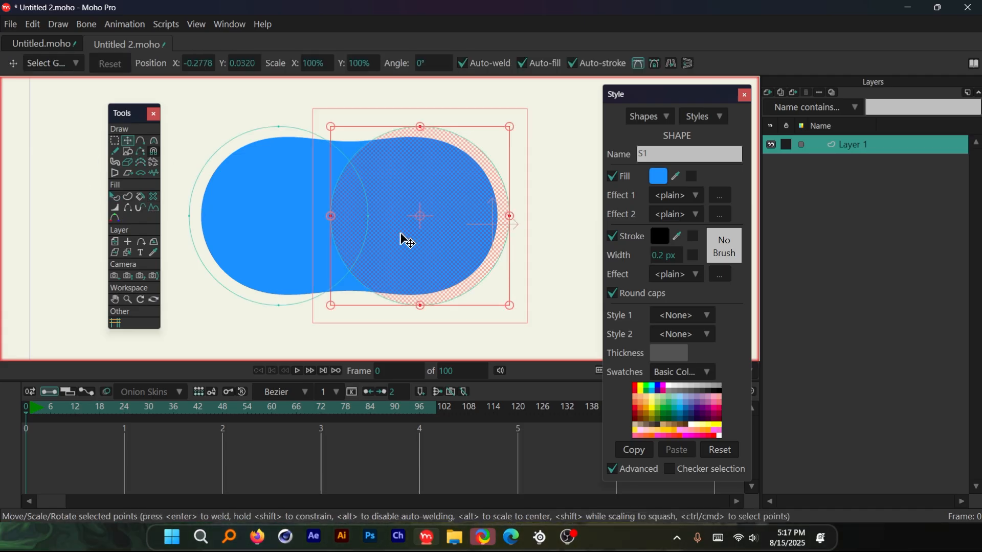
{"action": "scroll", "coordinate": [404, 238], "scroll_direction": "down", "scroll_amount": 2}
{"action": "left_click_drag", "start_coordinate": [381, 187], "coordinate": [425, 186]}
{"action": "key", "text": "ctrl+z"}
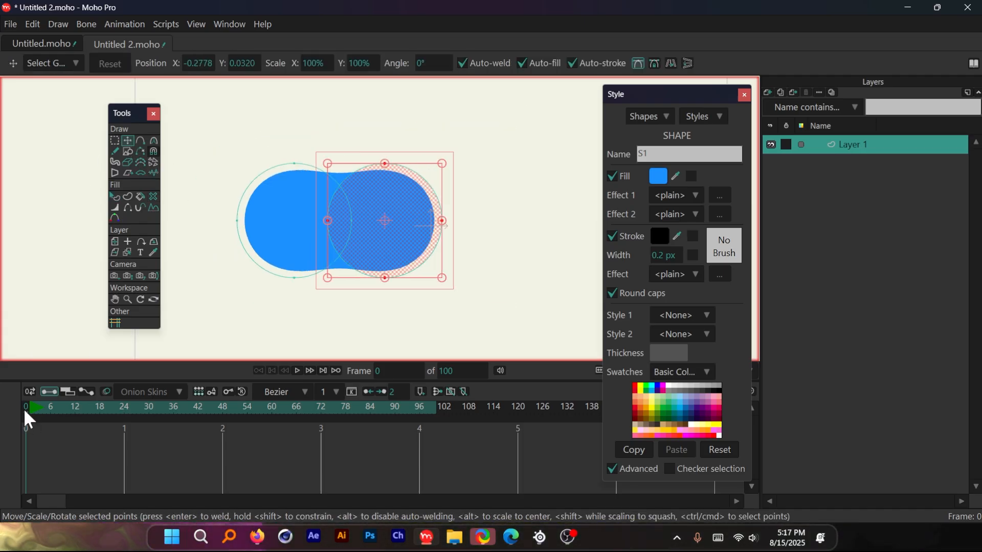
{"action": "left_click_drag", "start_coordinate": [406, 201], "coordinate": [317, 201]}
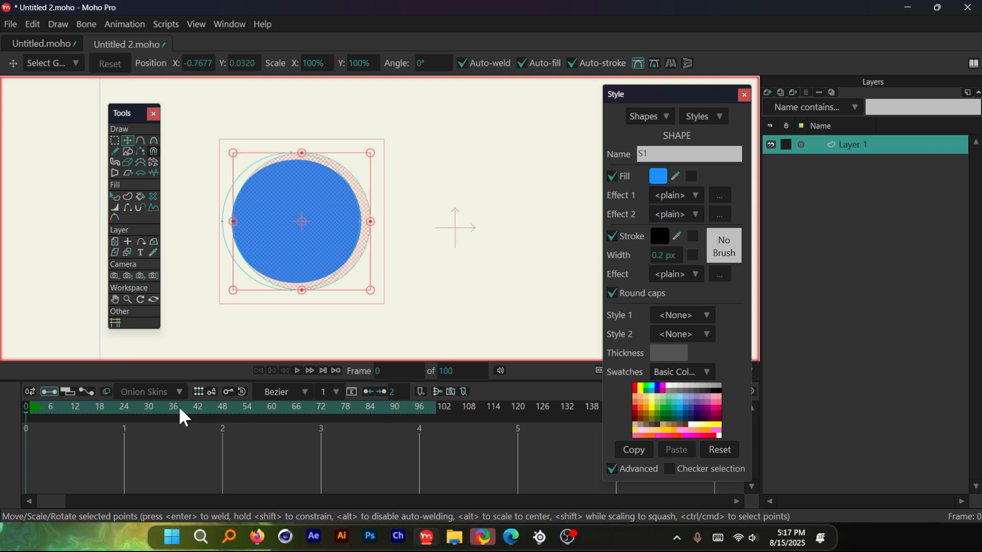
At frame 30, move the circle on top to the right, clear of the other one, and play the animation.
{"action": "mouse_move", "coordinate": [149, 413]}
{"action": "left_mouse_down"}
{"action": "mouse_move", "coordinate": [132, 413]}
{"action": "mouse_move", "coordinate": [148, 415]}
{"action": "left_mouse_up"}
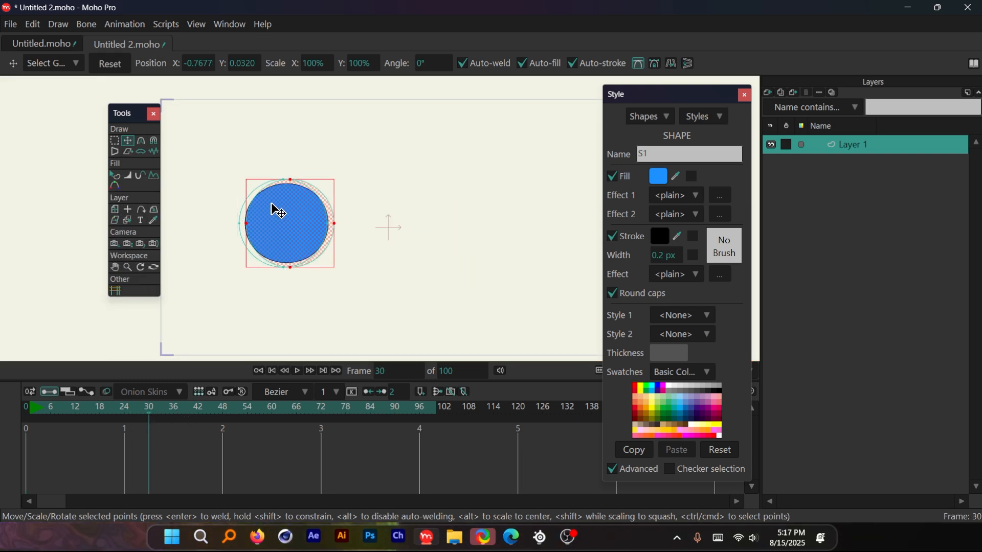
{"action": "left_click_drag", "start_coordinate": [274, 210], "coordinate": [413, 215]}
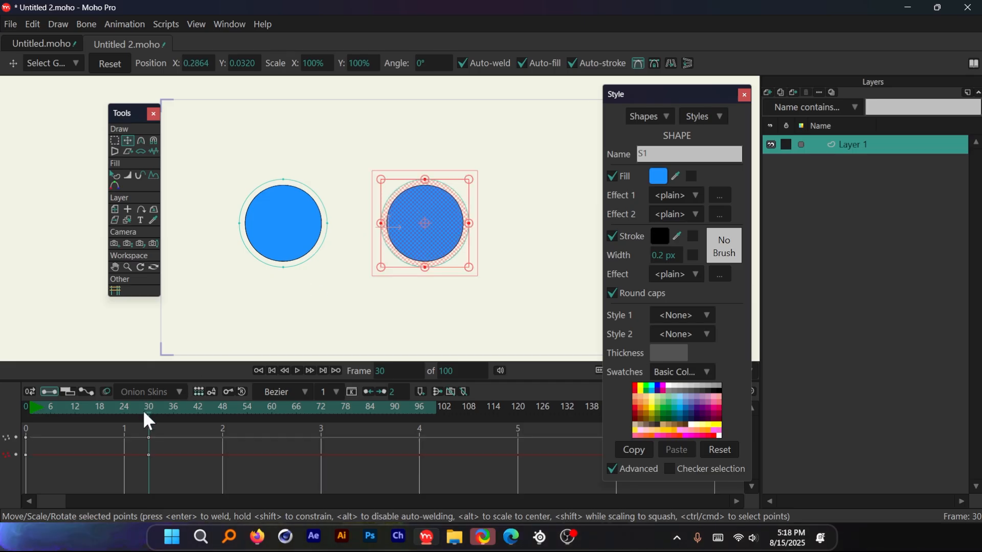
{"action": "left_click_drag", "start_coordinate": [146, 416], "coordinate": [42, 421]}
{"action": "key", "text": "space"}
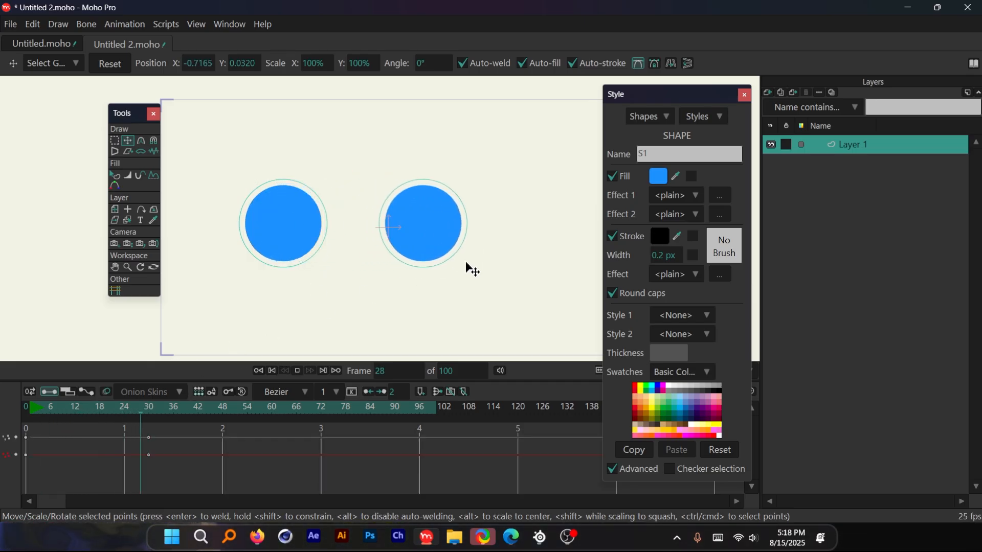
{"action": "key", "text": "space"}
{"action": "left_click", "coordinate": [54, 413]}
{"action": "key", "text": "space"}
Move the Style window aside to uncover the canvas and set the animation's end frame to 33.
{"action": "left_click_drag", "start_coordinate": [706, 95], "coordinate": [821, 97]}
{"action": "left_click", "coordinate": [149, 412]}
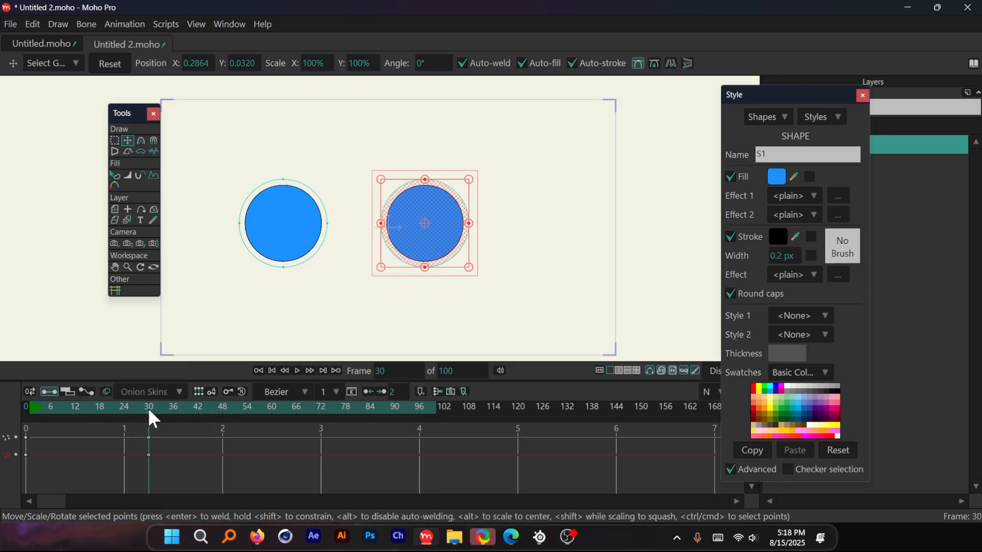
{"action": "right_click", "coordinate": [160, 410], "text": "ctrl"}
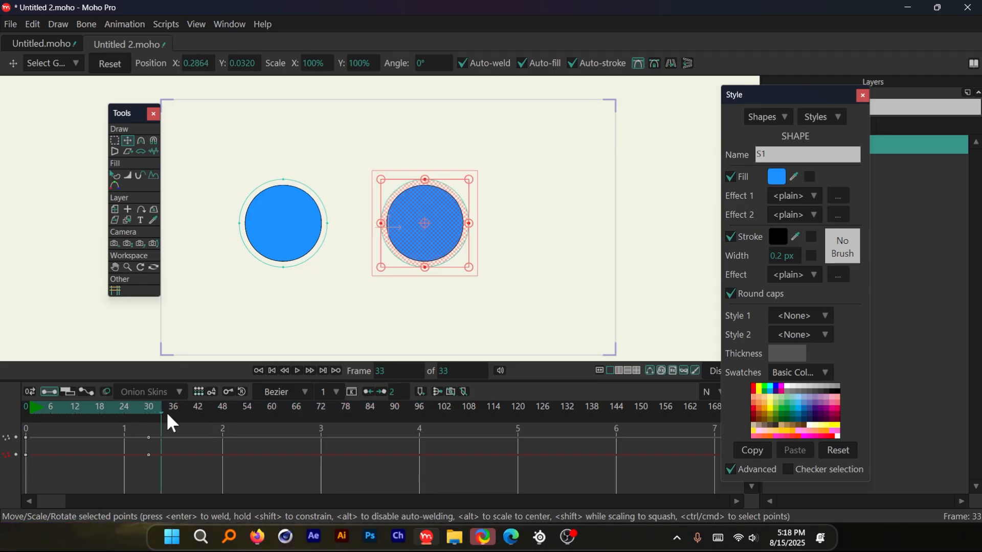
Hide the construction curves on the canvas and play the animation.
{"action": "left_click", "coordinate": [650, 372]}
{"action": "key", "text": "space"}
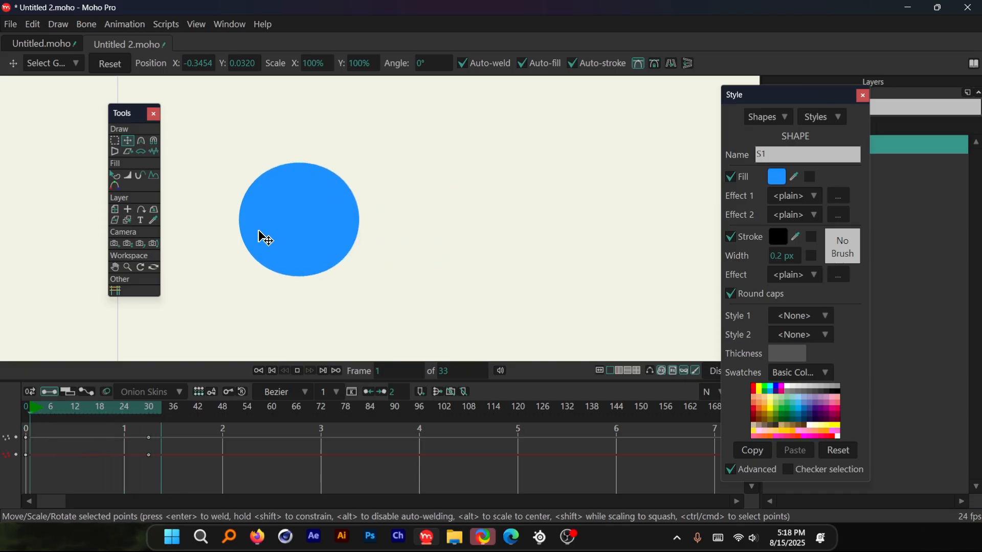
{"action": "key", "text": "space"}
Scrub around frames 17 to 19 to examine how the blended circles separate.
{"action": "scroll", "coordinate": [468, 284], "scroll_direction": "up", "scroll_amount": 1}
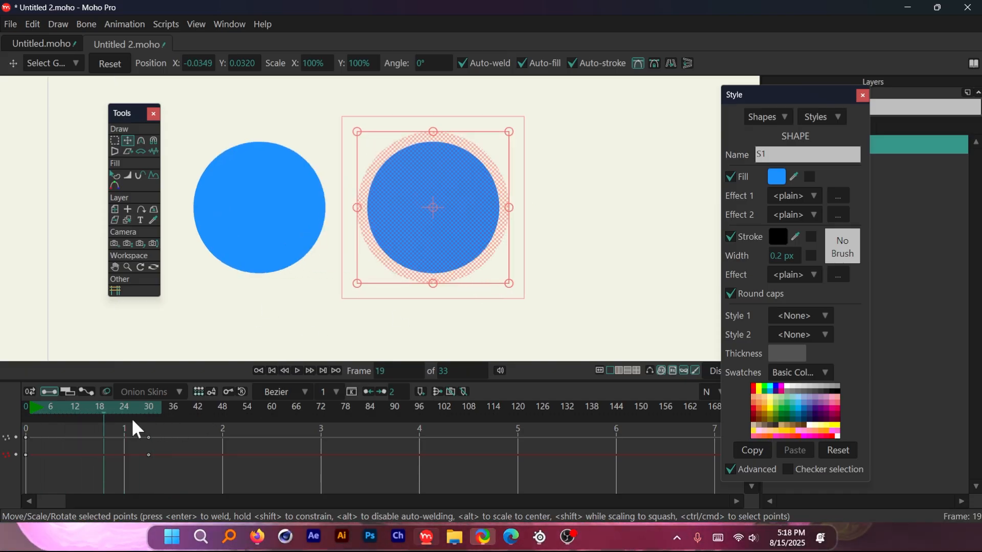
{"action": "left_click_drag", "start_coordinate": [123, 416], "coordinate": [101, 420]}
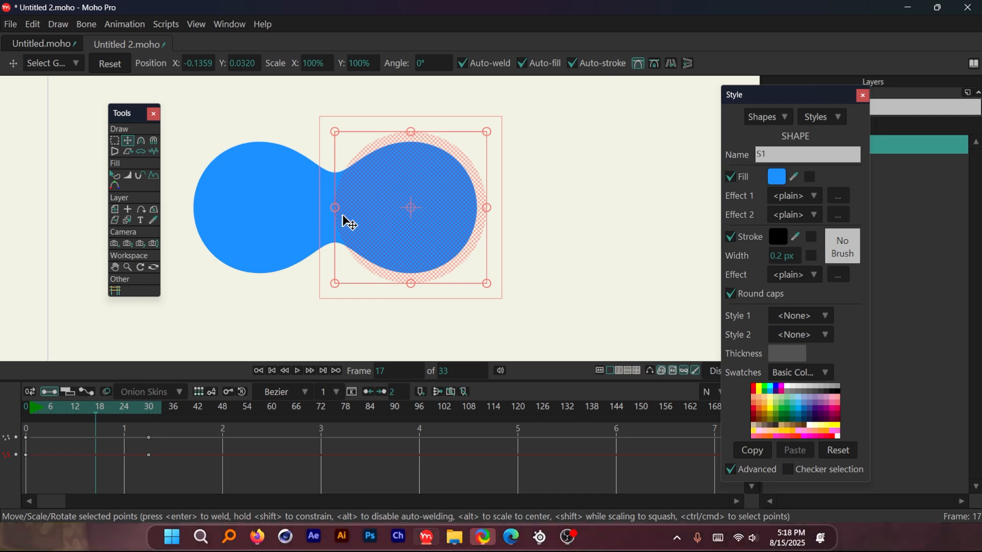
{"action": "left_click", "coordinate": [105, 416]}
{"action": "left_click_drag", "start_coordinate": [109, 415], "coordinate": [102, 414]}
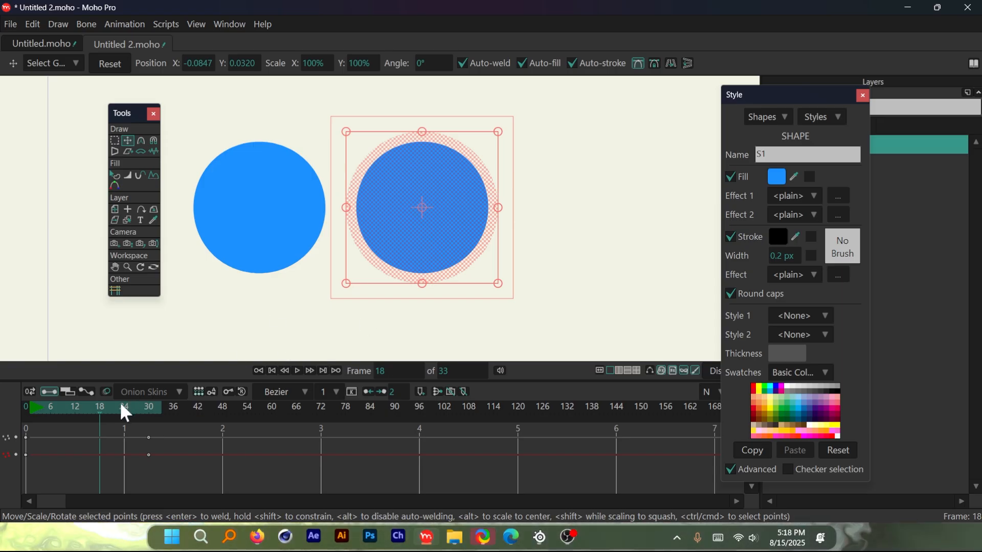
At frame 14, squash the right circle vertically about its centre into a flatter ellipse.
{"action": "mouse_move", "coordinate": [103, 416]}
{"action": "left_mouse_down"}
{"action": "mouse_move", "coordinate": [114, 415]}
{"action": "mouse_move", "coordinate": [86, 415]}
{"action": "mouse_move", "coordinate": [109, 429]}
{"action": "mouse_move", "coordinate": [68, 412]}
{"action": "mouse_move", "coordinate": [48, 423]}
{"action": "mouse_move", "coordinate": [29, 417]}
{"action": "mouse_move", "coordinate": [32, 426]}
{"action": "mouse_move", "coordinate": [84, 413]}
{"action": "left_mouse_up"}
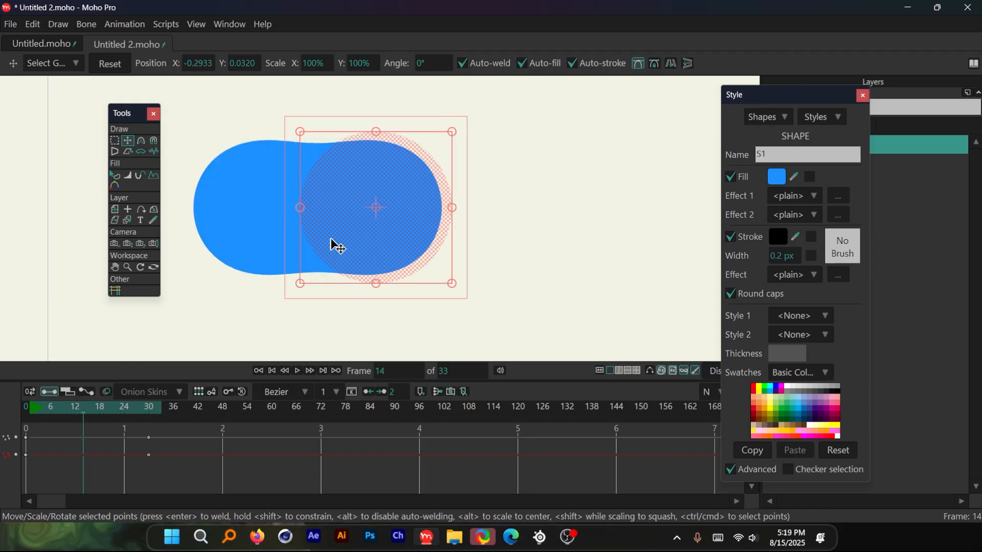
{"action": "left_click_drag", "start_coordinate": [377, 132], "coordinate": [380, 187]}
{"action": "key", "text": "ctrl+z"}
{"action": "key", "text": "ctrl+z"}
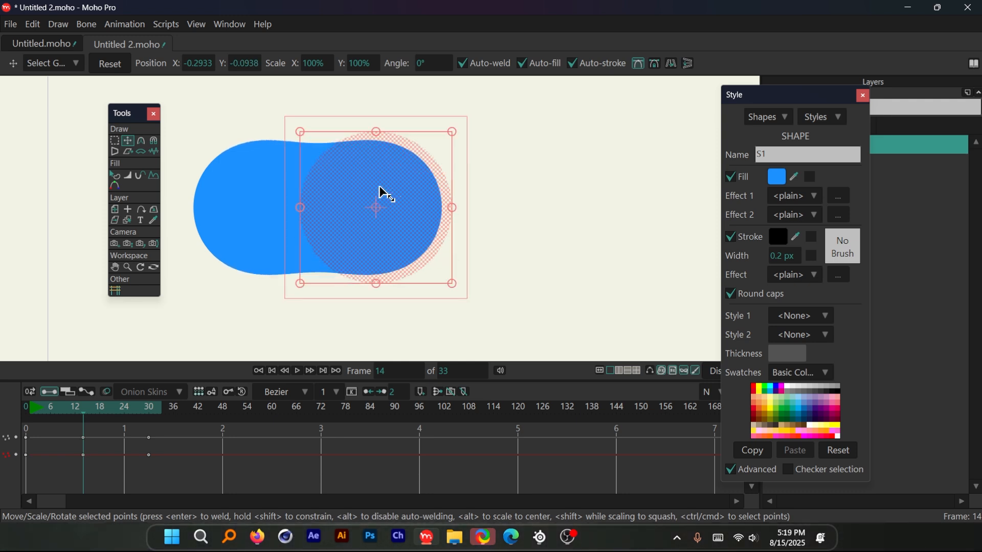
{"action": "left_click_drag", "start_coordinate": [380, 138], "coordinate": [378, 154]}
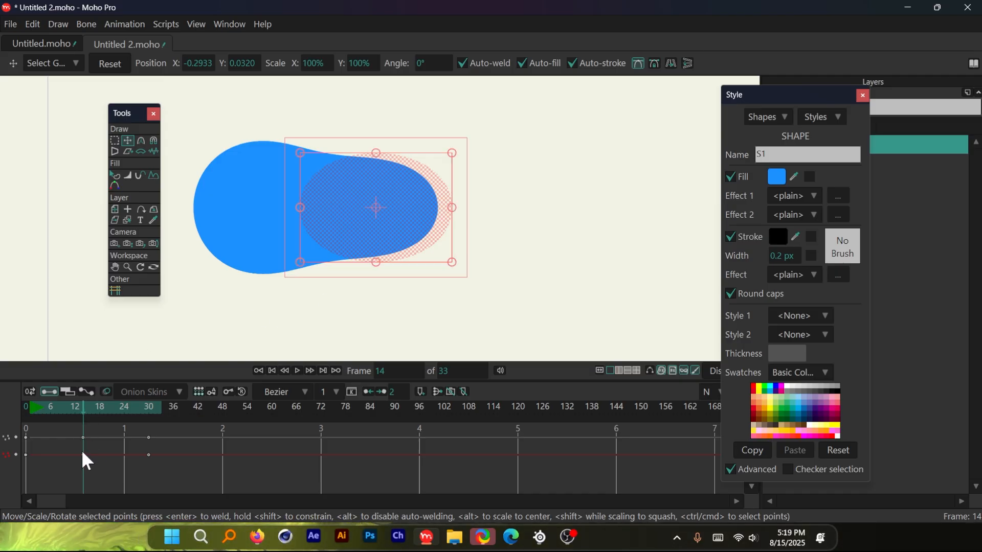
Move the right circle's frame 14 keyframe to frame 1 and play the animation.
{"action": "left_click_drag", "start_coordinate": [90, 449], "coordinate": [73, 465]}
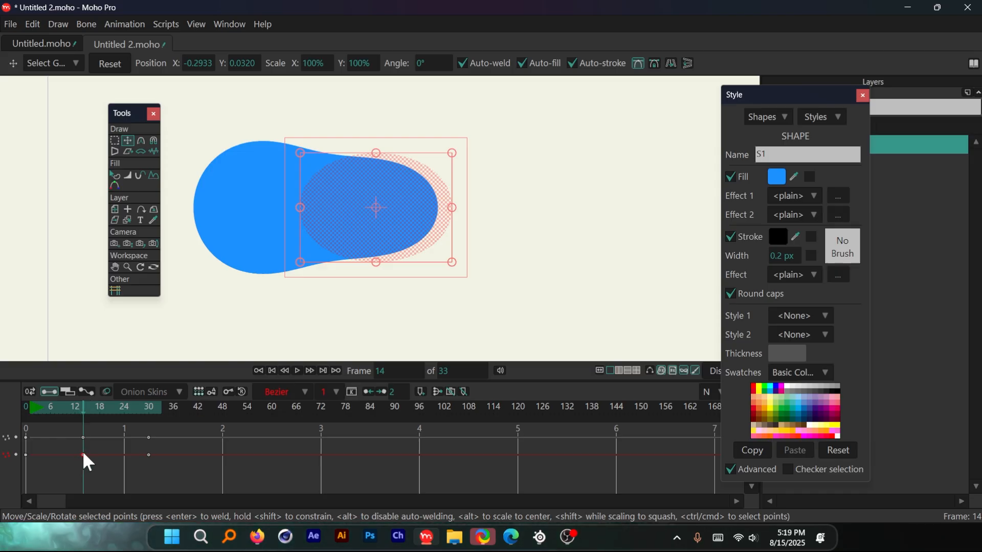
{"action": "left_click_drag", "start_coordinate": [87, 462], "coordinate": [32, 464]}
{"action": "left_click_drag", "start_coordinate": [61, 412], "coordinate": [31, 411]}
{"action": "key", "text": "space"}
{"action": "key", "text": "space"}
At frame 1, move the squashed circle left over the other circle and scrub to frame 18 to check the separation.
{"action": "left_click", "coordinate": [39, 413]}
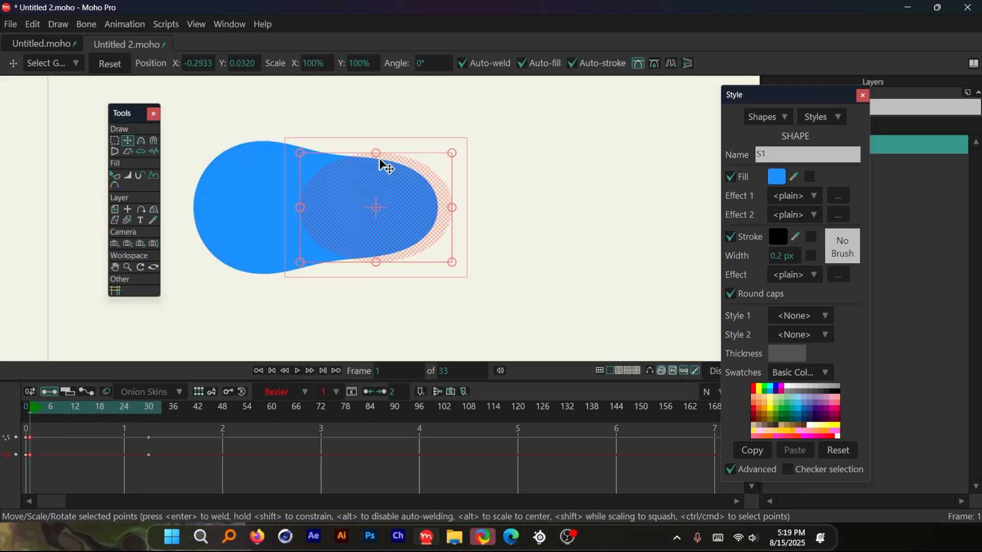
{"action": "left_click_drag", "start_coordinate": [394, 184], "coordinate": [311, 185]}
{"action": "left_click_drag", "start_coordinate": [61, 407], "coordinate": [101, 411]}
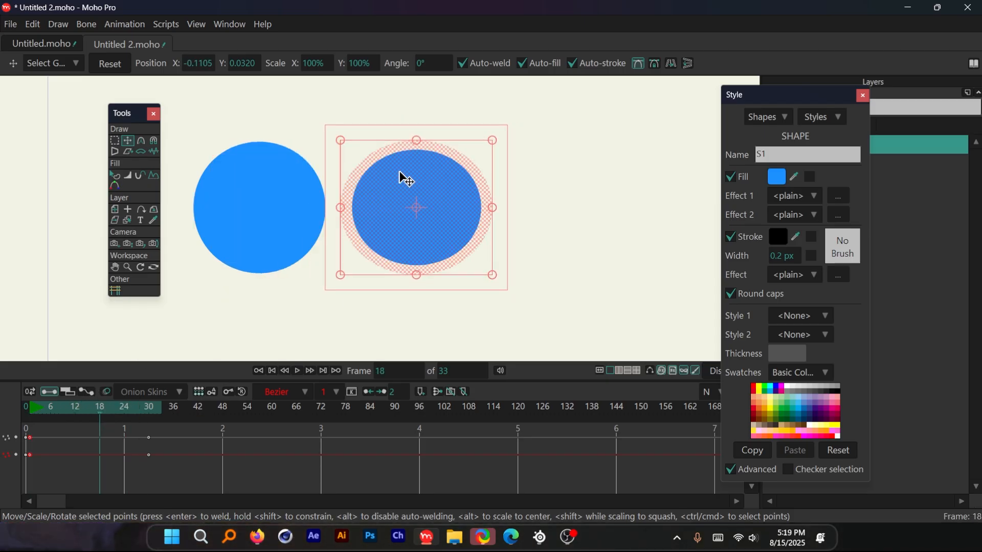
At frame 1, squash the right circle further vertically about its centre and play the animation.
{"action": "left_click_drag", "start_coordinate": [81, 412], "coordinate": [102, 420]}
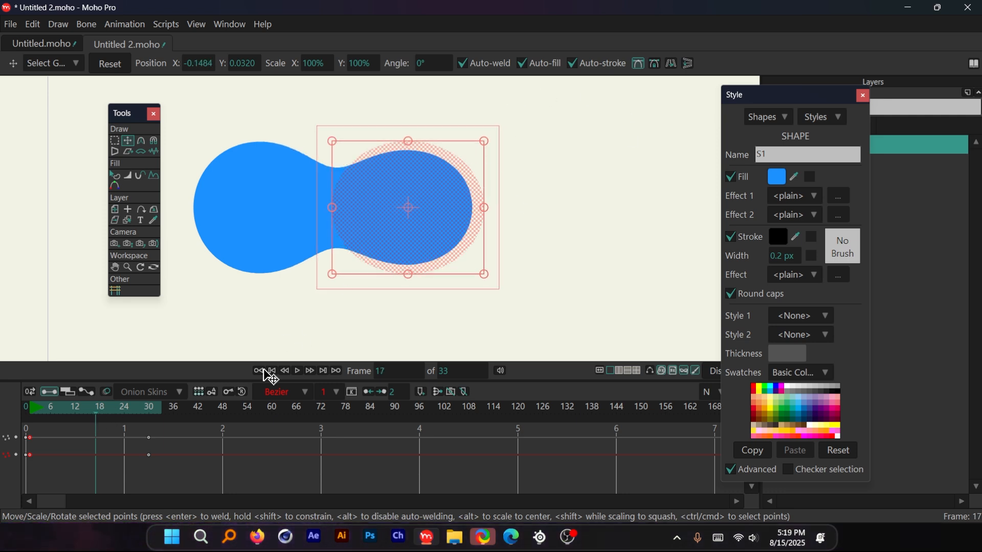
{"action": "left_click_drag", "start_coordinate": [94, 416], "coordinate": [37, 418]}
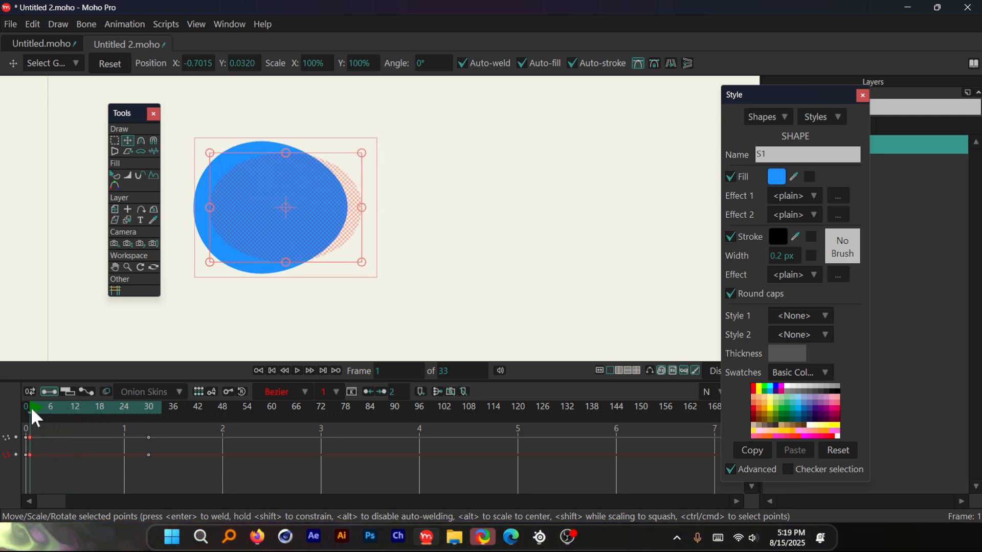
{"action": "left_click_drag", "start_coordinate": [288, 153], "coordinate": [289, 171]}
{"action": "left_click_drag", "start_coordinate": [97, 414], "coordinate": [69, 413]}
{"action": "key", "text": "space"}
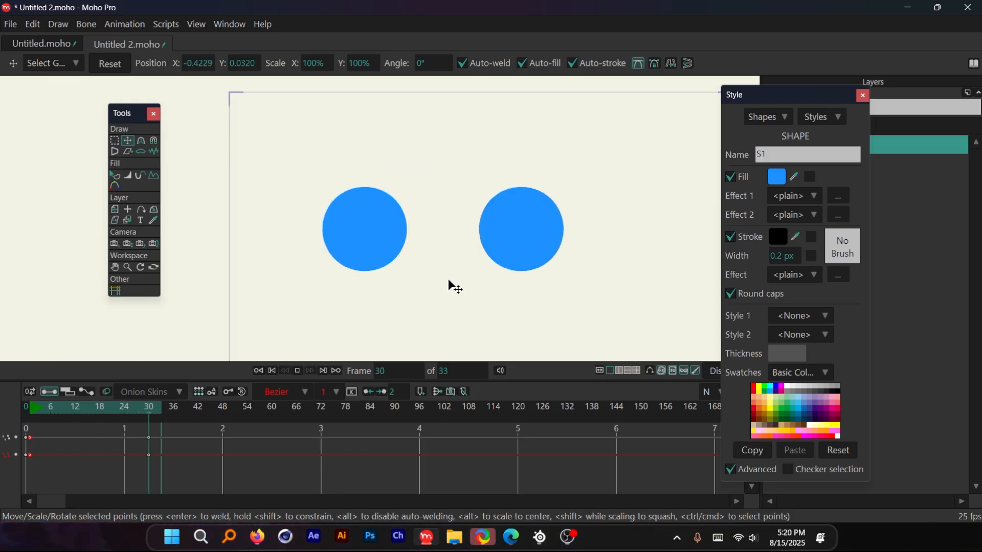
{"action": "scroll", "coordinate": [449, 283], "scroll_direction": "up", "scroll_amount": 1}
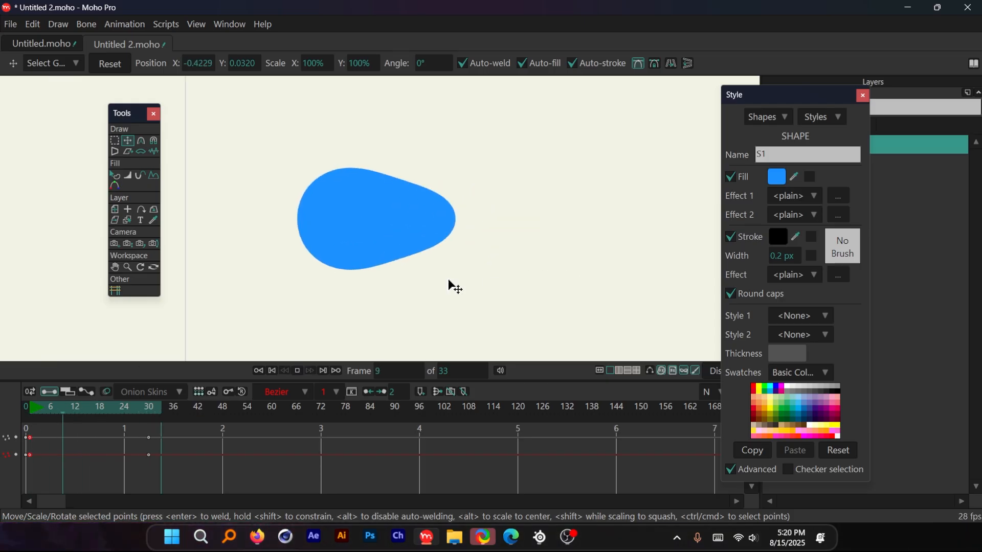
{"action": "key", "text": "space"}
At frame 20, stretch the right circle vertically about its centre into a rounder shape and play the animation.
{"action": "left_click_drag", "start_coordinate": [105, 411], "coordinate": [109, 412]}
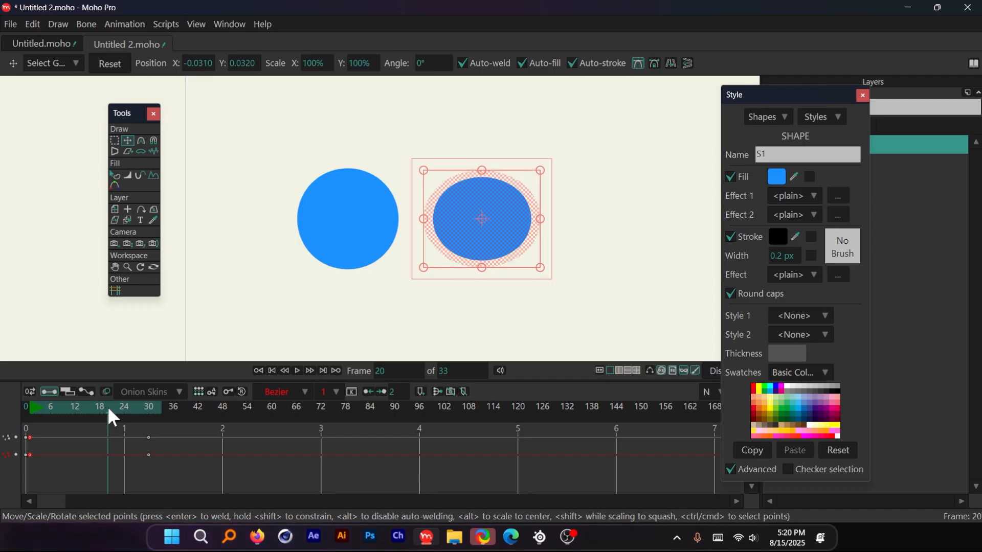
{"action": "scroll", "coordinate": [517, 260], "scroll_direction": "up", "scroll_amount": 1}
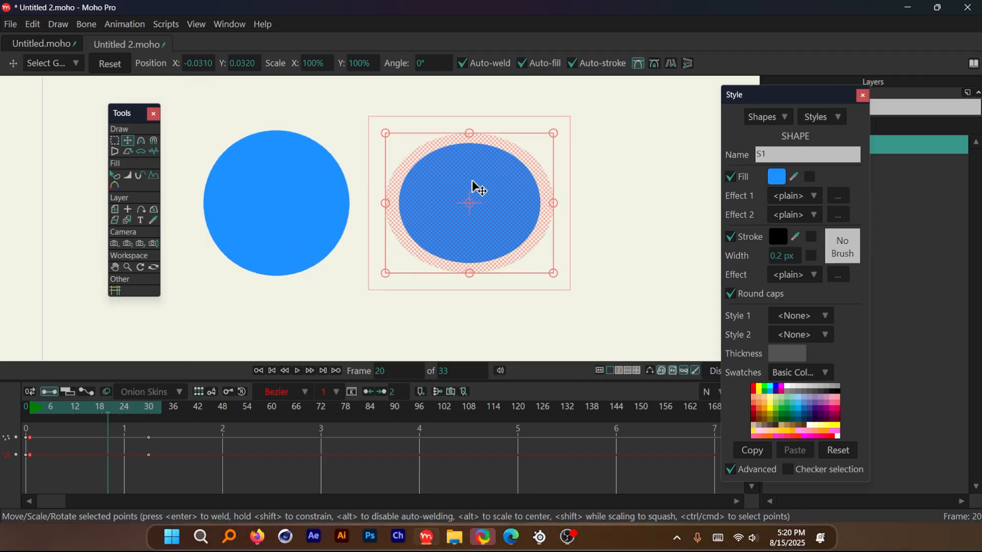
{"action": "mouse_move", "coordinate": [105, 414]}
{"action": "left_mouse_down"}
{"action": "mouse_move", "coordinate": [127, 414]}
{"action": "mouse_move", "coordinate": [98, 414]}
{"action": "mouse_move", "coordinate": [112, 415]}
{"action": "left_mouse_up"}
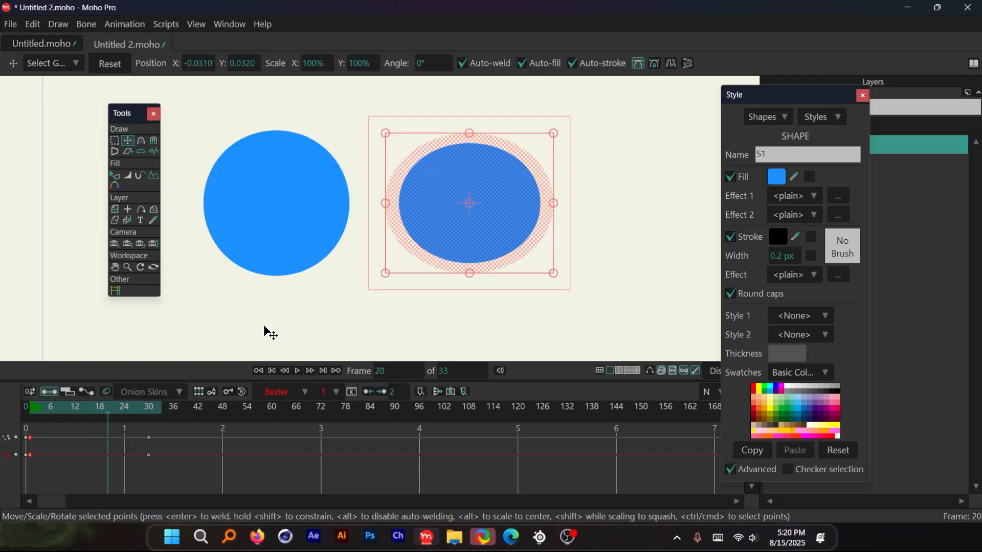
{"action": "left_click", "coordinate": [149, 455]}
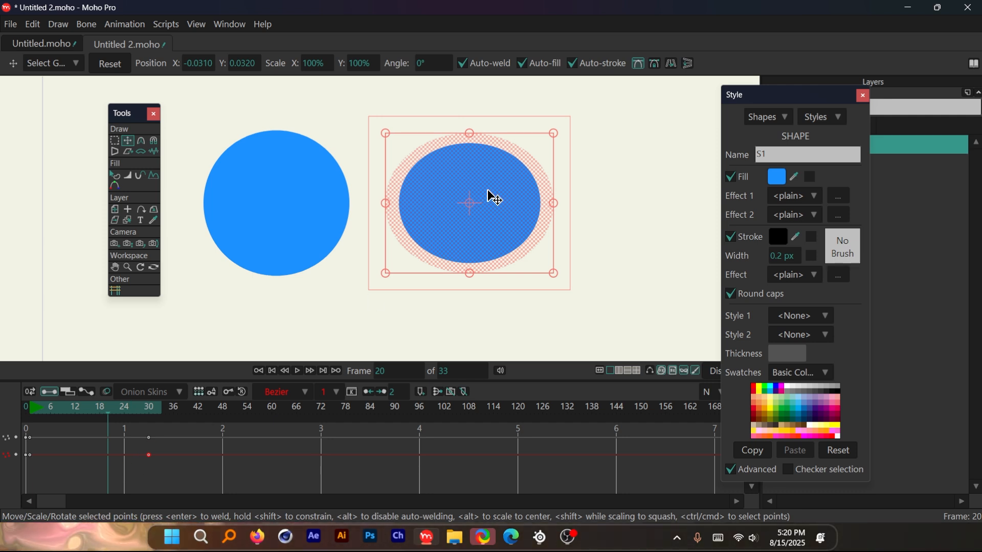
{"action": "left_click", "coordinate": [105, 412]}
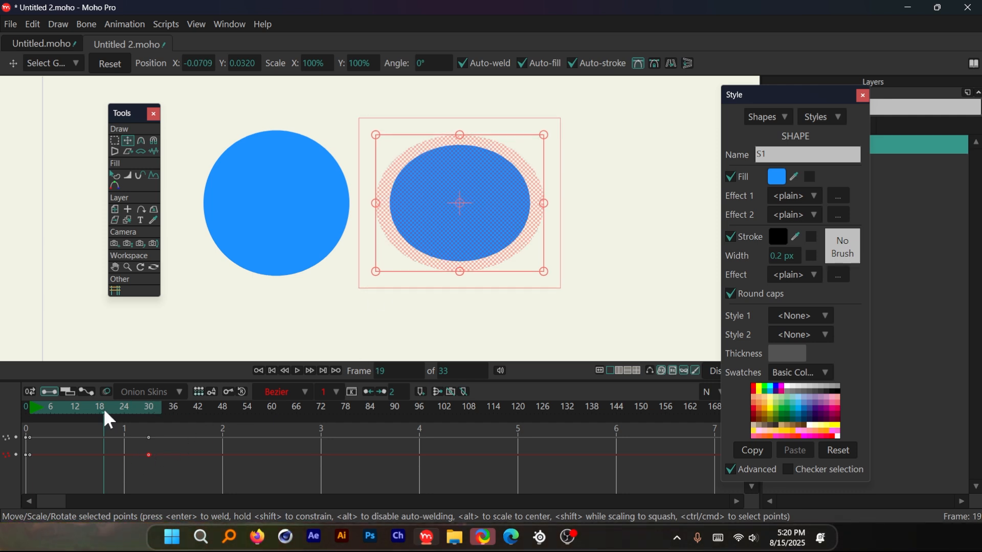
{"action": "mouse_move", "coordinate": [105, 413]}
{"action": "left_mouse_down"}
{"action": "mouse_move", "coordinate": [88, 412]}
{"action": "mouse_move", "coordinate": [108, 412]}
{"action": "left_mouse_up"}
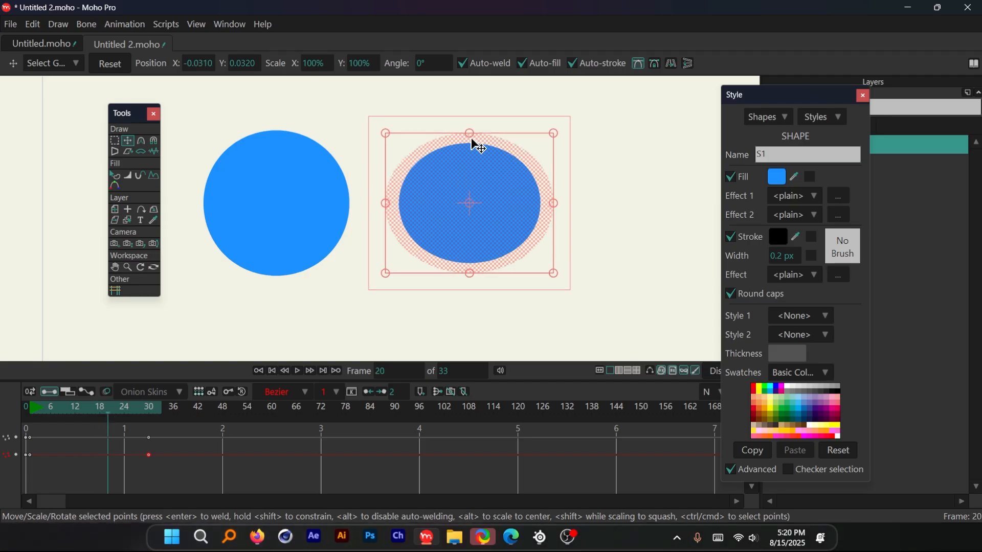
{"action": "left_click_drag", "start_coordinate": [472, 140], "coordinate": [471, 126]}
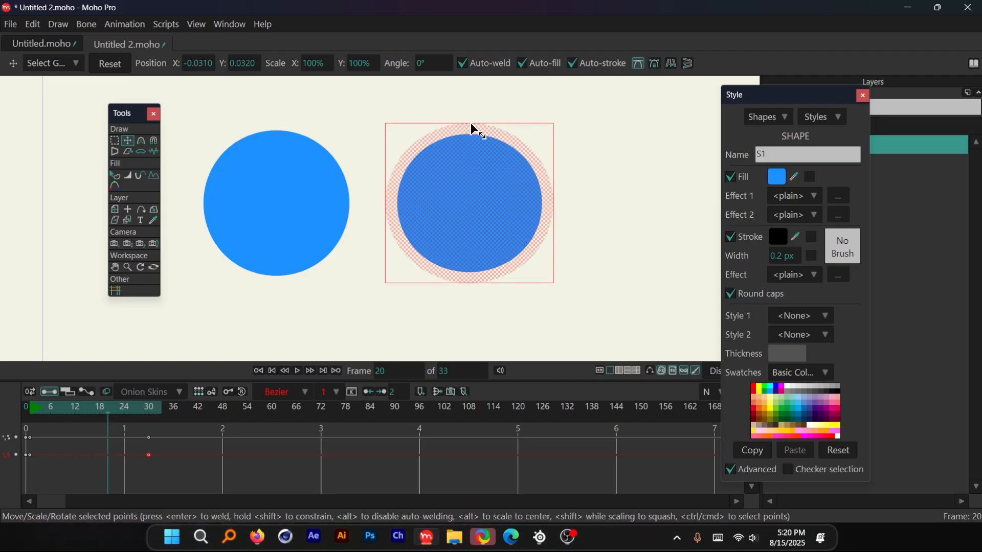
{"action": "left_click_drag", "start_coordinate": [91, 408], "coordinate": [29, 413]}
{"action": "key", "text": "space"}
{"action": "scroll", "coordinate": [250, 203], "scroll_direction": "up", "scroll_amount": 2}
{"action": "scroll", "coordinate": [312, 190], "scroll_direction": "down", "scroll_amount": 4}
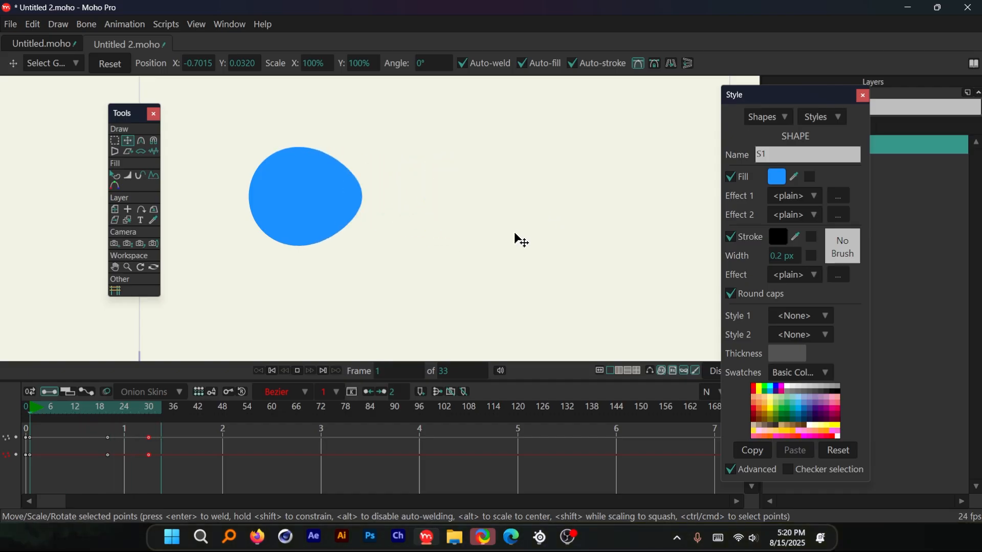
At frame 20, pull the right circle's inner side point towards the other circle and play back the separation.
{"action": "mouse_move", "coordinate": [114, 423]}
{"action": "left_mouse_down"}
{"action": "mouse_move", "coordinate": [83, 423]}
{"action": "mouse_move", "coordinate": [96, 420]}
{"action": "left_mouse_up"}
{"action": "scroll", "coordinate": [318, 230], "scroll_direction": "up", "scroll_amount": 2}
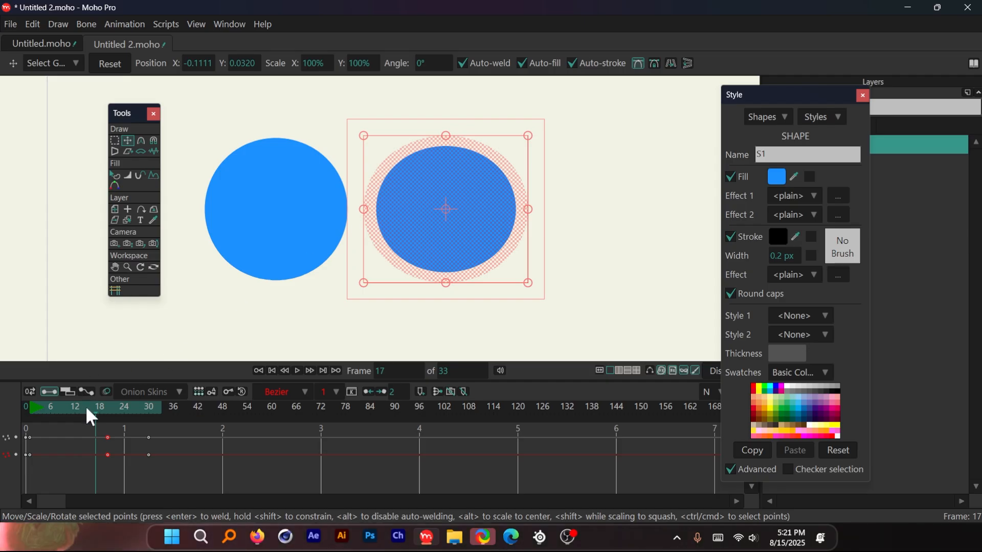
{"action": "left_click_drag", "start_coordinate": [88, 409], "coordinate": [35, 426]}
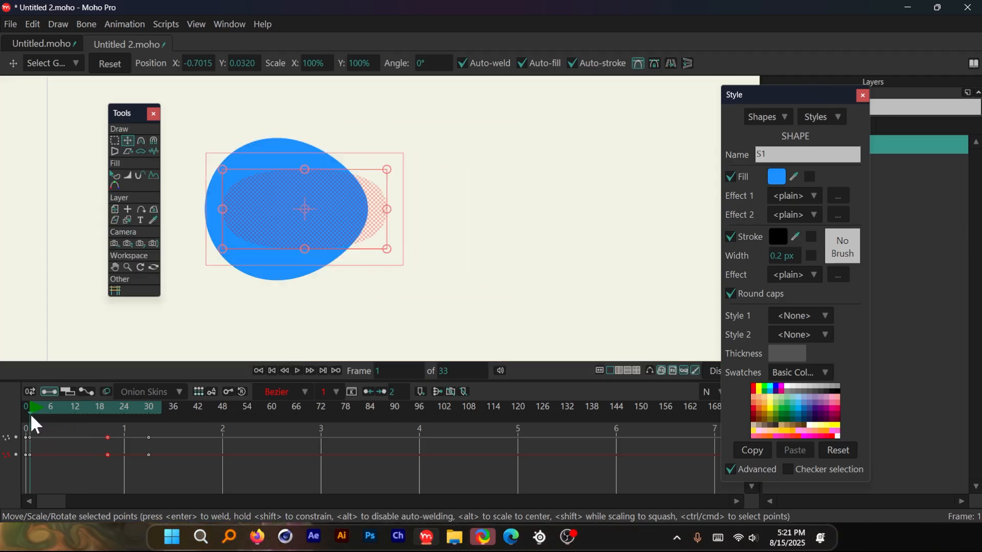
{"action": "scroll", "coordinate": [212, 239], "scroll_direction": "up", "scroll_amount": 2}
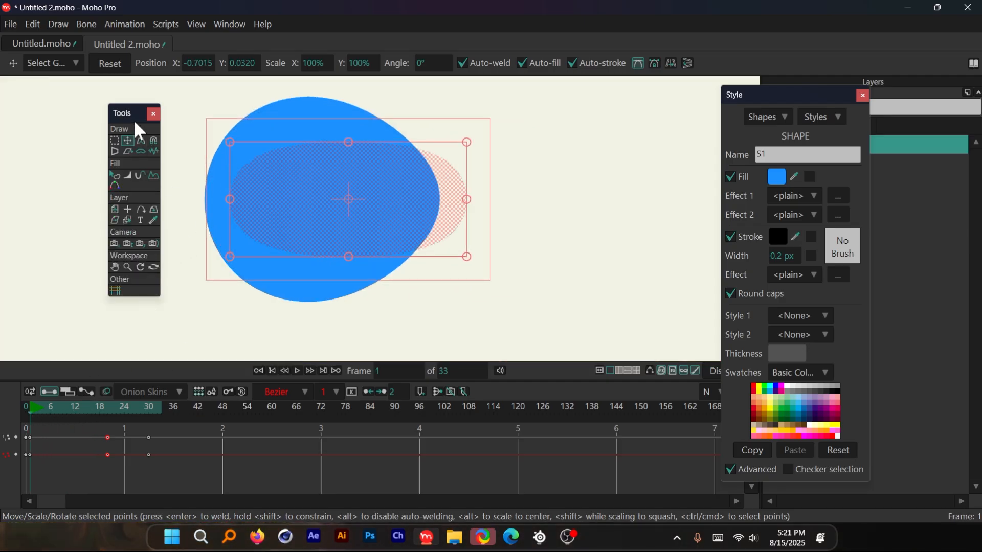
{"action": "left_click", "coordinate": [234, 209]}
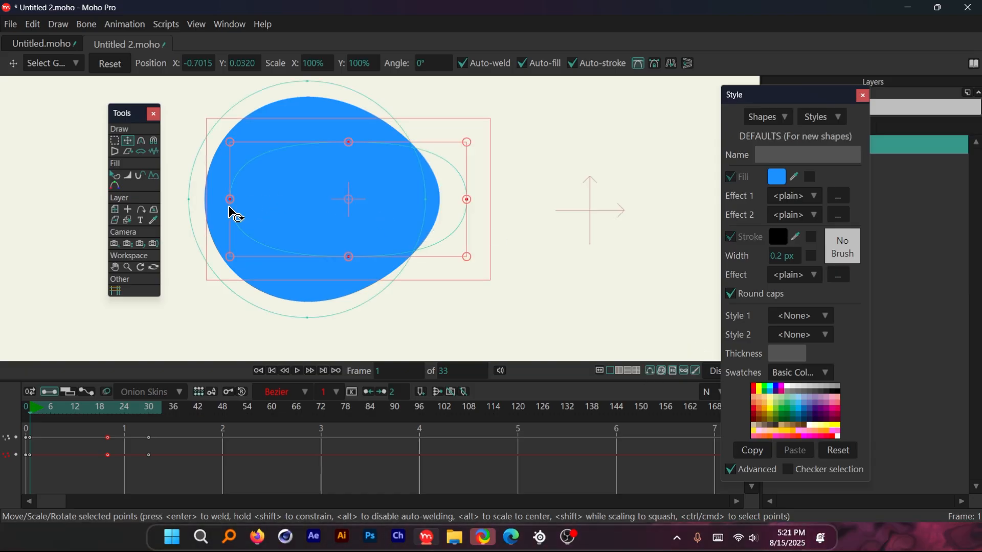
{"action": "left_click", "coordinate": [230, 201]}
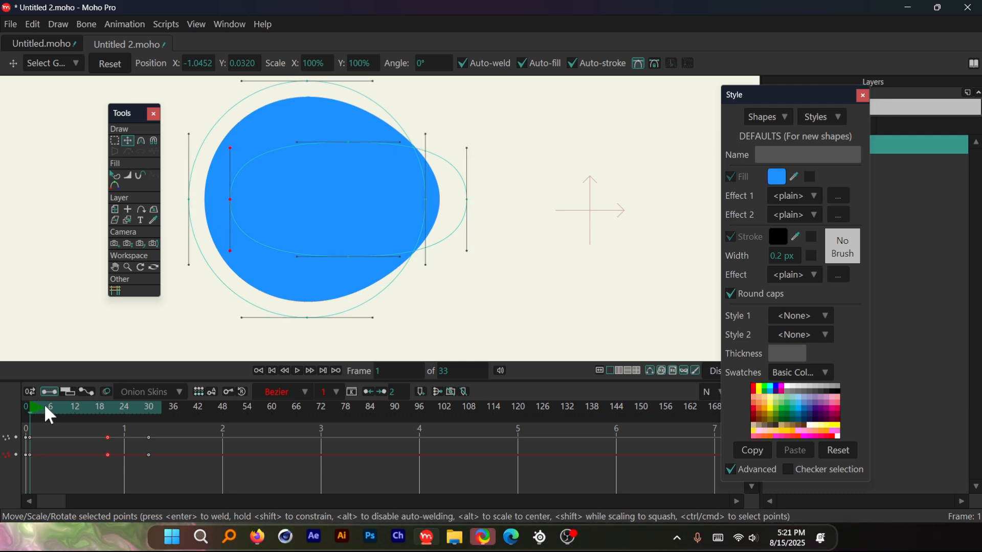
{"action": "left_click_drag", "start_coordinate": [35, 408], "coordinate": [109, 417]}
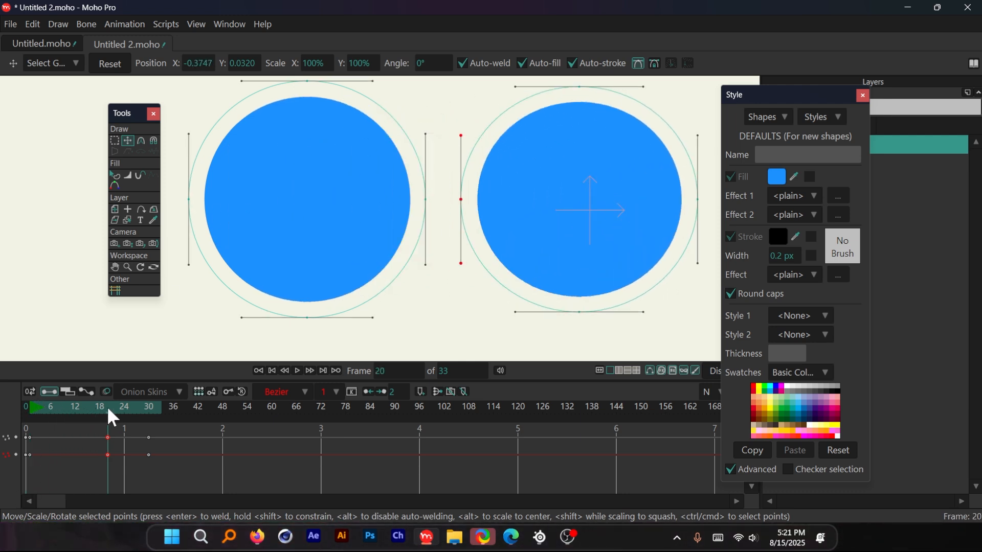
{"action": "left_click_drag", "start_coordinate": [461, 199], "coordinate": [417, 196]}
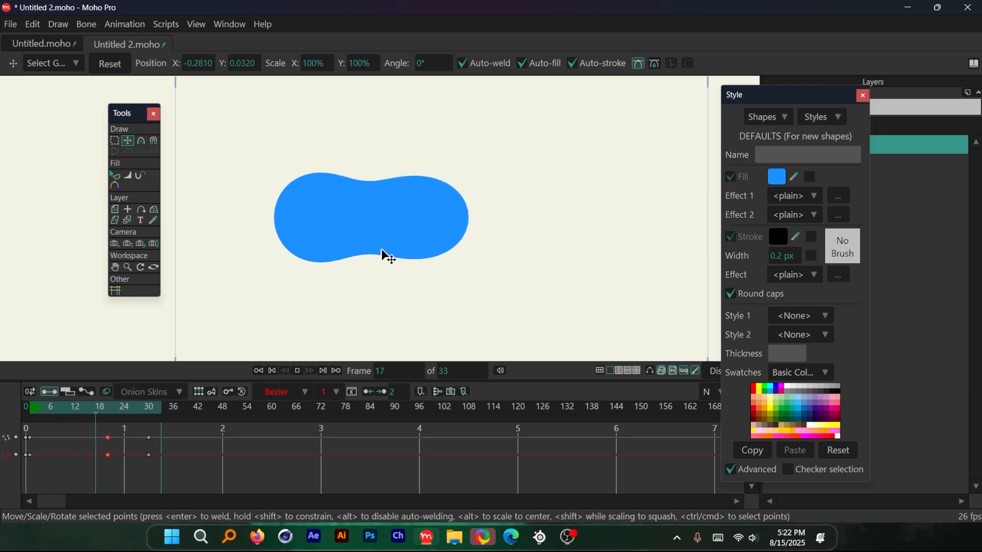
{"action": "key", "text": "space"}
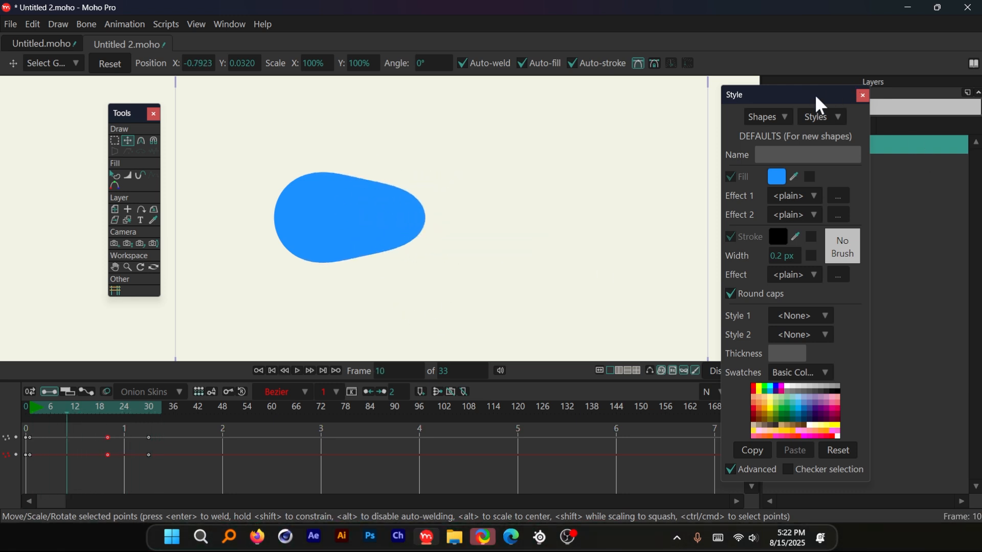
Move the Style window off the layer list, return to frame 0 and add a new vector layer.
{"action": "left_click_drag", "start_coordinate": [821, 105], "coordinate": [693, 131]}
{"action": "left_click", "coordinate": [782, 94]}
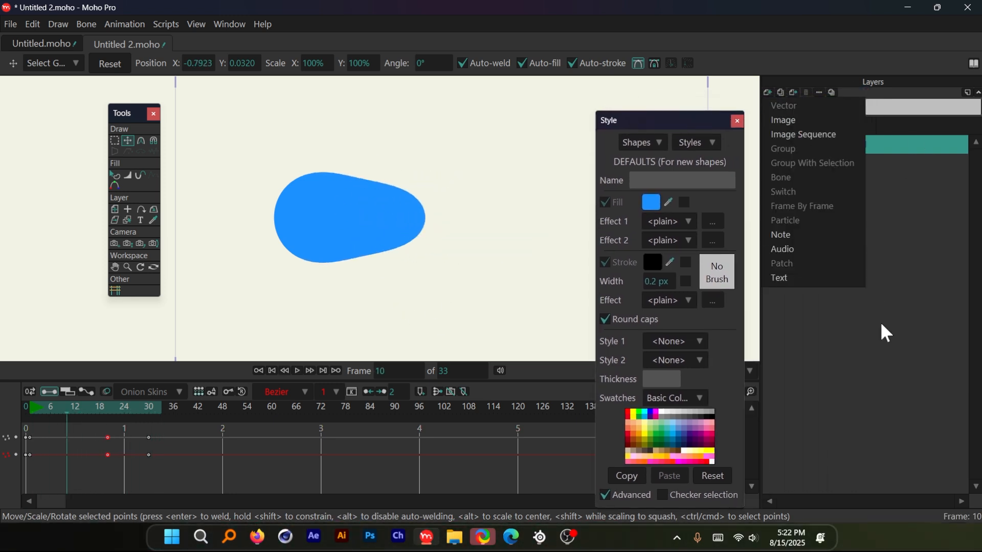
{"action": "left_click", "coordinate": [886, 333]}
{"action": "key", "text": "shift+Left"}
{"action": "left_click", "coordinate": [768, 93]}
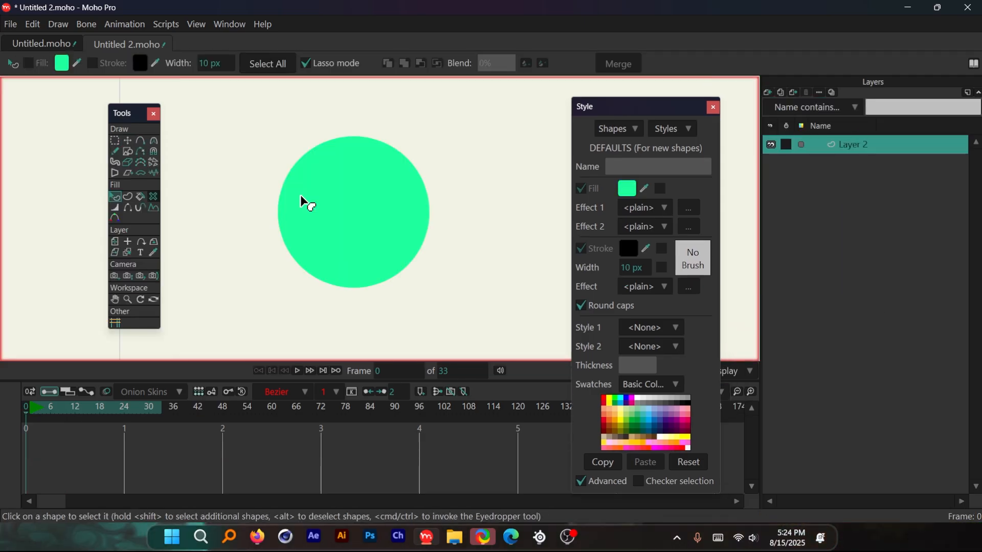
Change the fill of the green circle on Layer 2 to orange.
{"action": "left_click", "coordinate": [303, 202]}
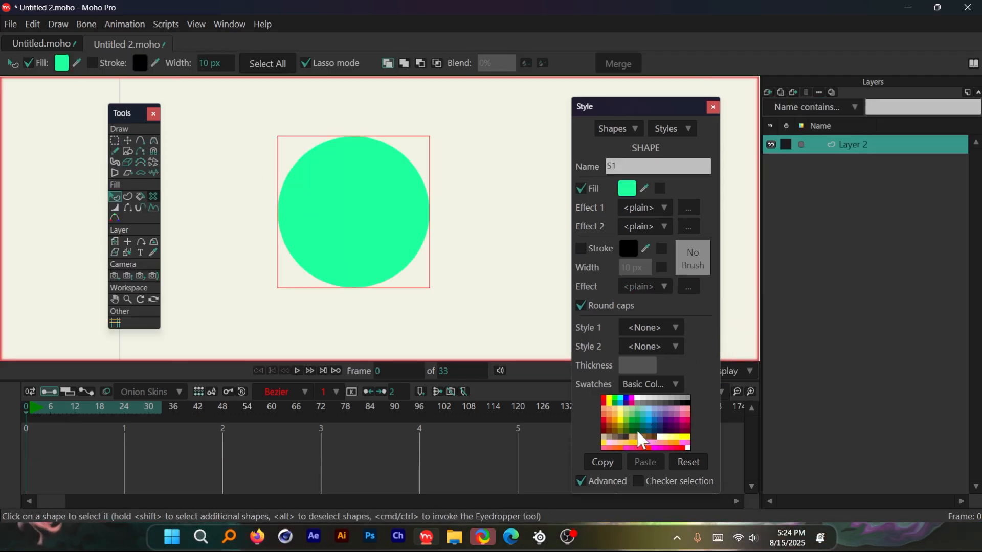
{"action": "left_click", "coordinate": [609, 420]}
{"action": "left_click", "coordinate": [615, 421]}
{"action": "left_click", "coordinate": [609, 421]}
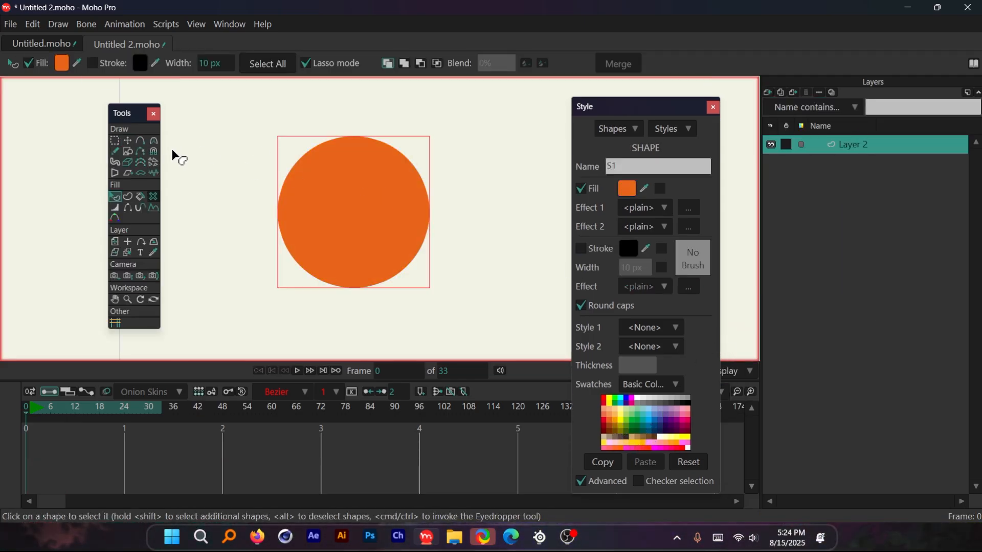
Raise the orange circle's top point and angle both its curve handles downward to form a pointed tip.
{"action": "left_click", "coordinate": [128, 142]}
{"action": "left_click_drag", "start_coordinate": [355, 137], "coordinate": [362, 105]}
{"action": "scroll", "coordinate": [355, 198], "scroll_direction": "down", "scroll_amount": 2}
{"action": "scroll", "coordinate": [350, 123], "scroll_direction": "up", "scroll_amount": 5}
{"action": "left_click_drag", "start_coordinate": [430, 114], "coordinate": [397, 140]}
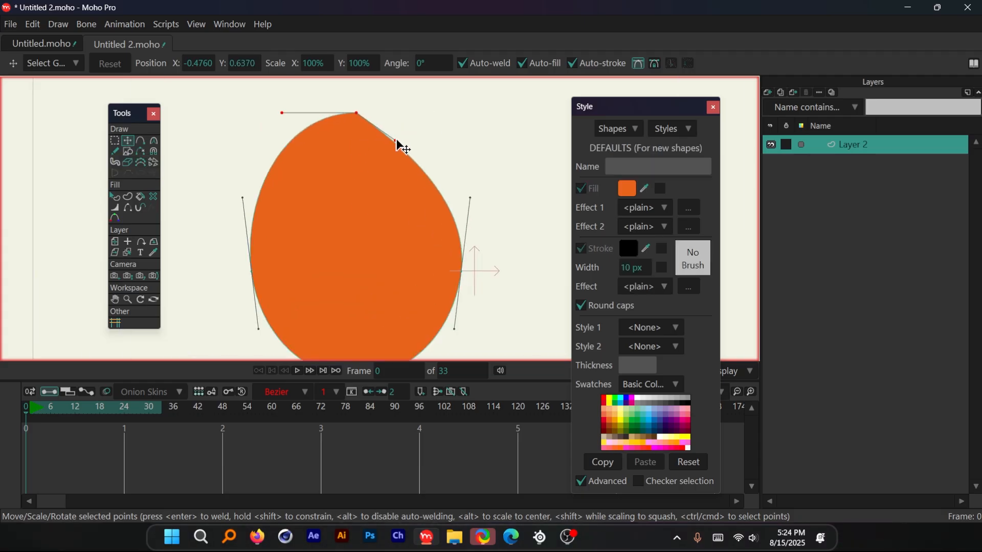
{"action": "left_click_drag", "start_coordinate": [280, 114], "coordinate": [320, 141]}
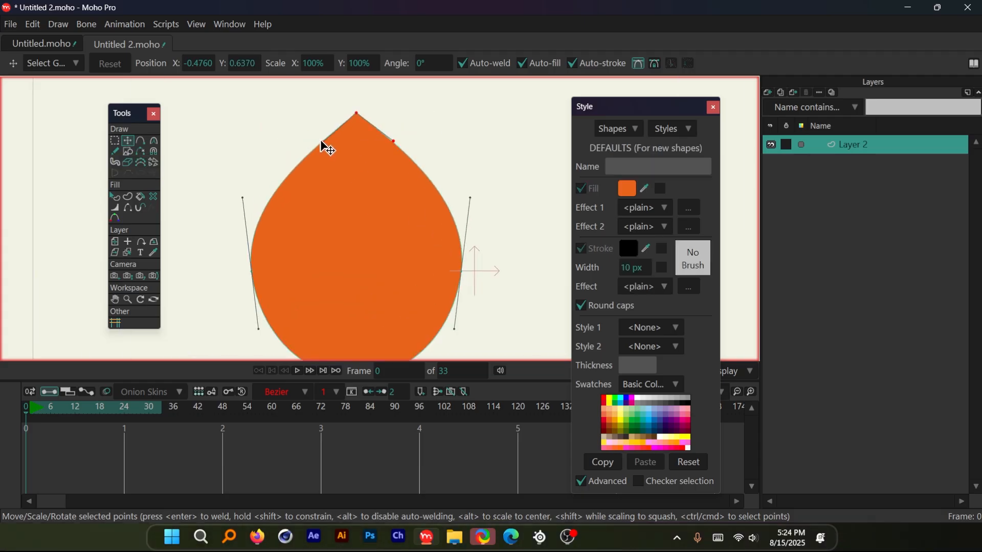
Lengthen both curve handles of the orange shape's bottom point outward to make a wide, flat base.
{"action": "scroll", "coordinate": [408, 121], "scroll_direction": "down", "scroll_amount": 2}
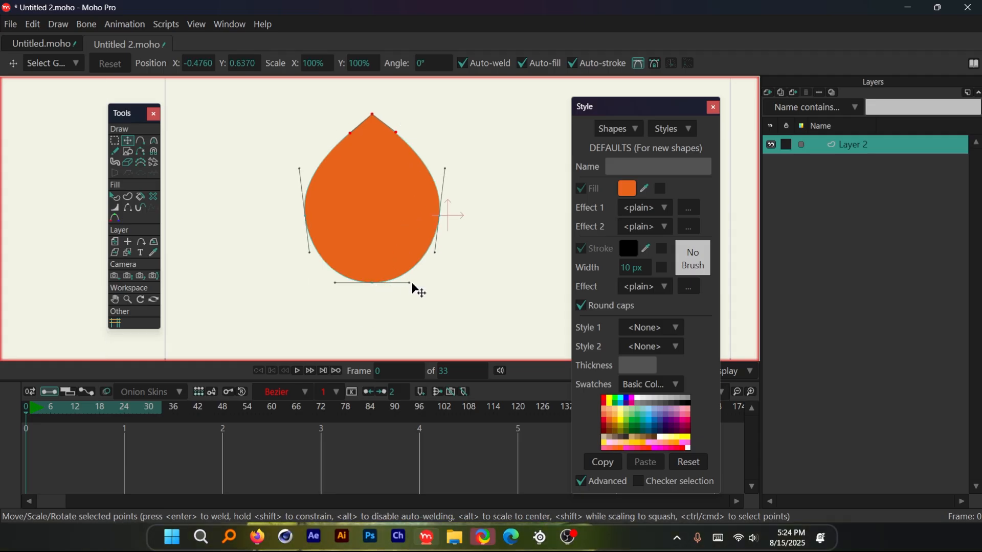
{"action": "left_click_drag", "start_coordinate": [409, 284], "coordinate": [437, 285]}
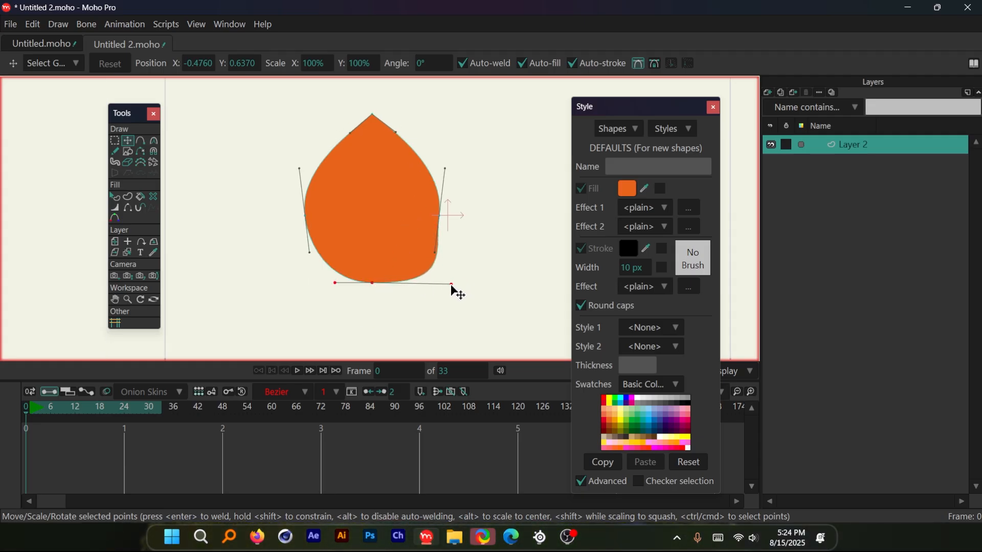
{"action": "left_click_drag", "start_coordinate": [335, 283], "coordinate": [294, 283]}
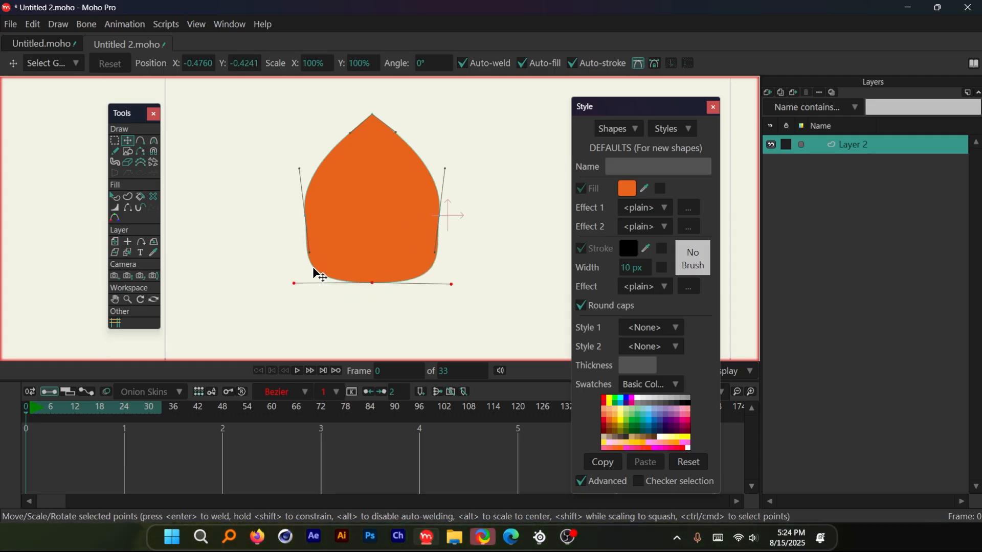
{"action": "scroll", "coordinate": [345, 250], "scroll_direction": "down", "scroll_amount": 2}
{"action": "scroll", "coordinate": [359, 203], "scroll_direction": "up", "scroll_amount": 2}
{"action": "scroll", "coordinate": [360, 210], "scroll_direction": "down", "scroll_amount": 3}
{"action": "scroll", "coordinate": [373, 158], "scroll_direction": "up", "scroll_amount": 2}
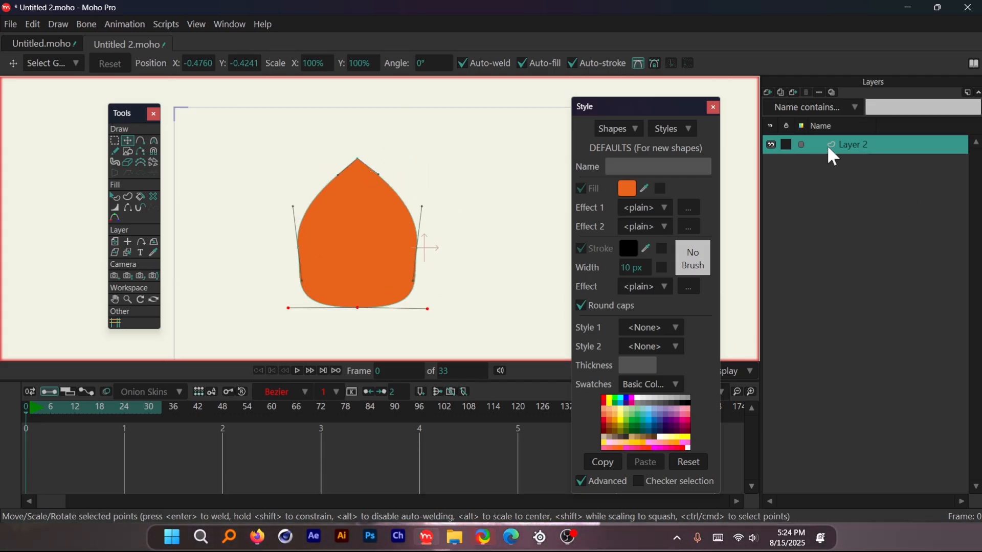
Draw a five-pointed star overlapping the upper right of the orange shape.
{"action": "left_click", "coordinate": [128, 152]}
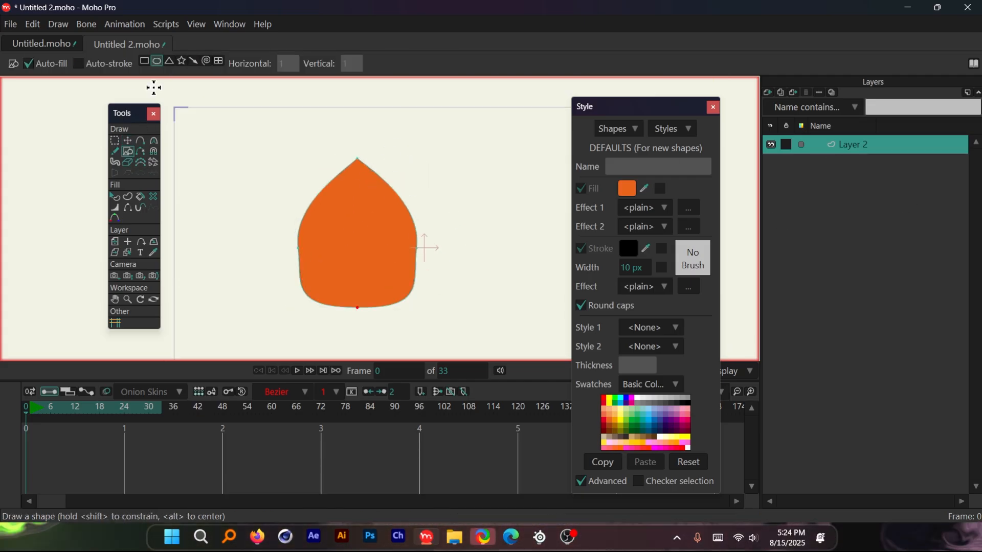
{"action": "left_click", "coordinate": [181, 62]}
{"action": "left_click_drag", "start_coordinate": [394, 152], "coordinate": [473, 220]}
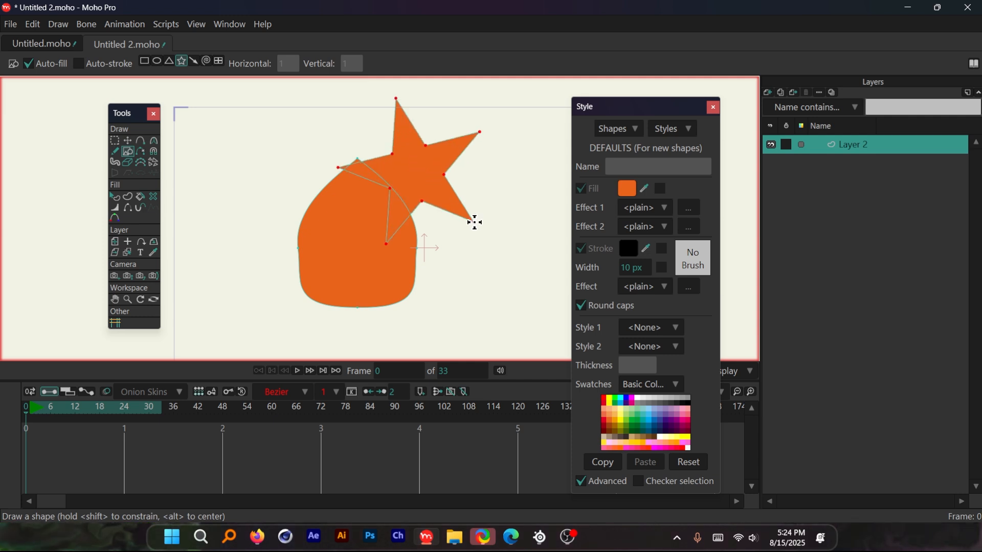
Select the star shape and set its combine mode to subtract from the orange shape.
{"action": "left_click", "coordinate": [128, 142]}
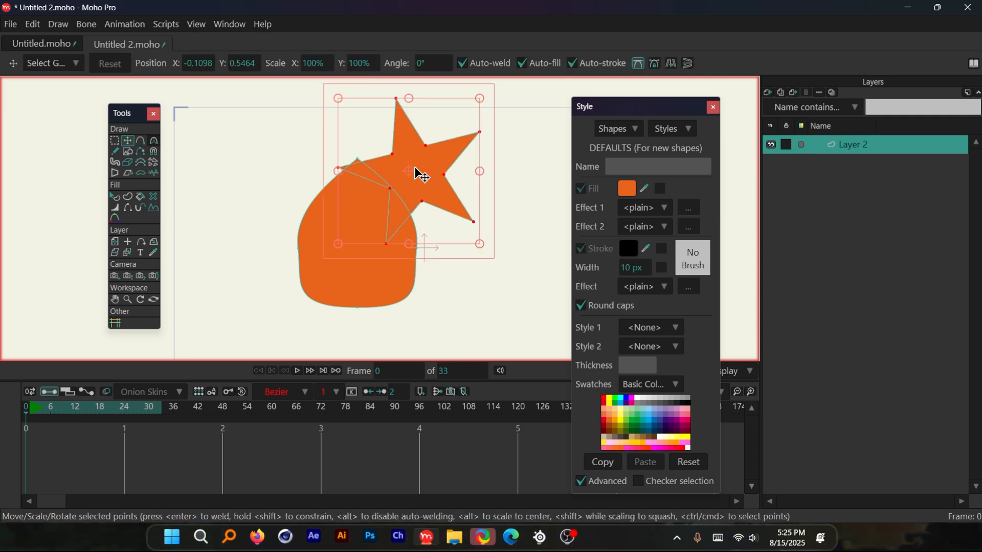
{"action": "left_click", "coordinate": [123, 198]}
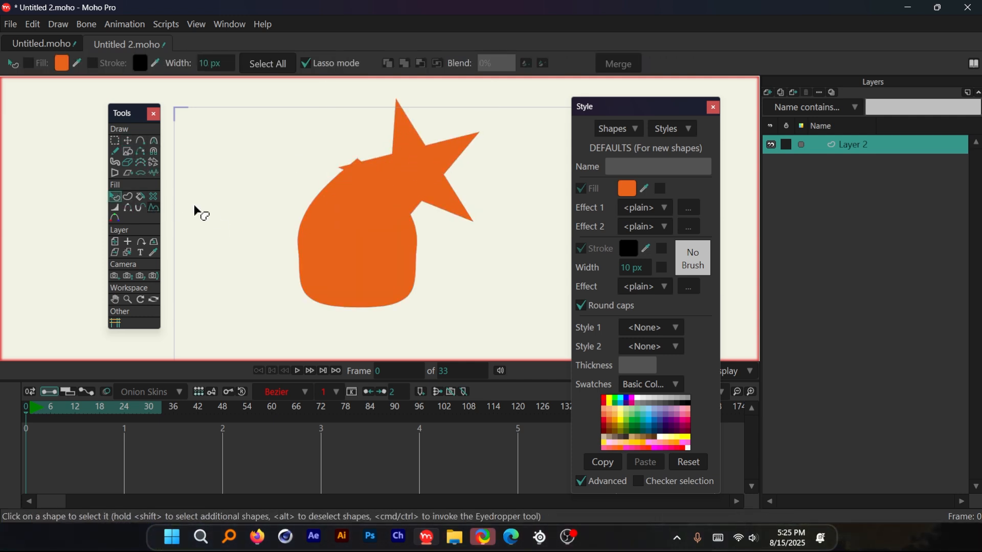
{"action": "left_click", "coordinate": [424, 170]}
{"action": "left_click", "coordinate": [421, 64]}
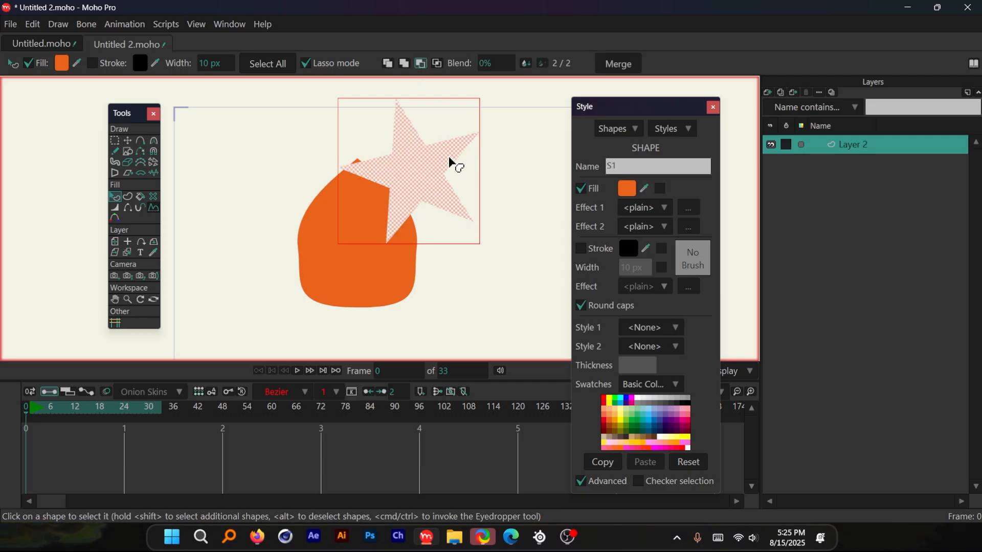
Set the subtracting star's blend to 40%, and move and rotate it deeper into the orange shape's upper right.
{"action": "left_click_drag", "start_coordinate": [694, 59], "coordinate": [618, 63]}
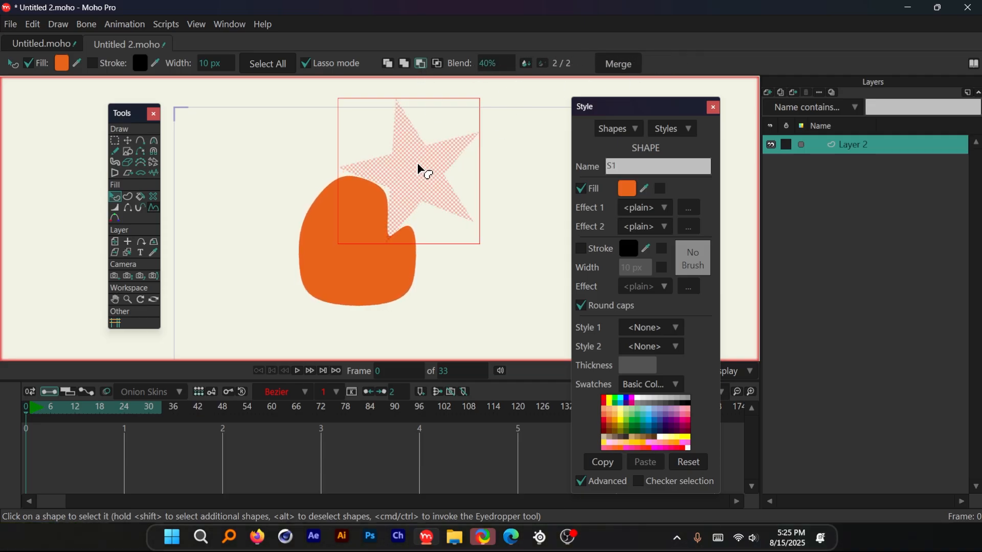
{"action": "key", "text": "t"}
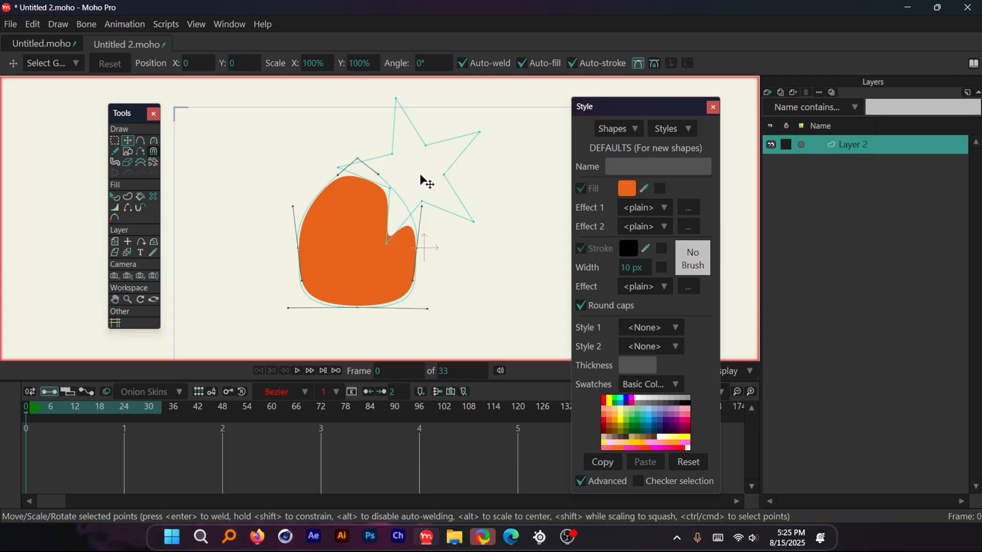
{"action": "left_click_drag", "start_coordinate": [423, 167], "coordinate": [435, 183]}
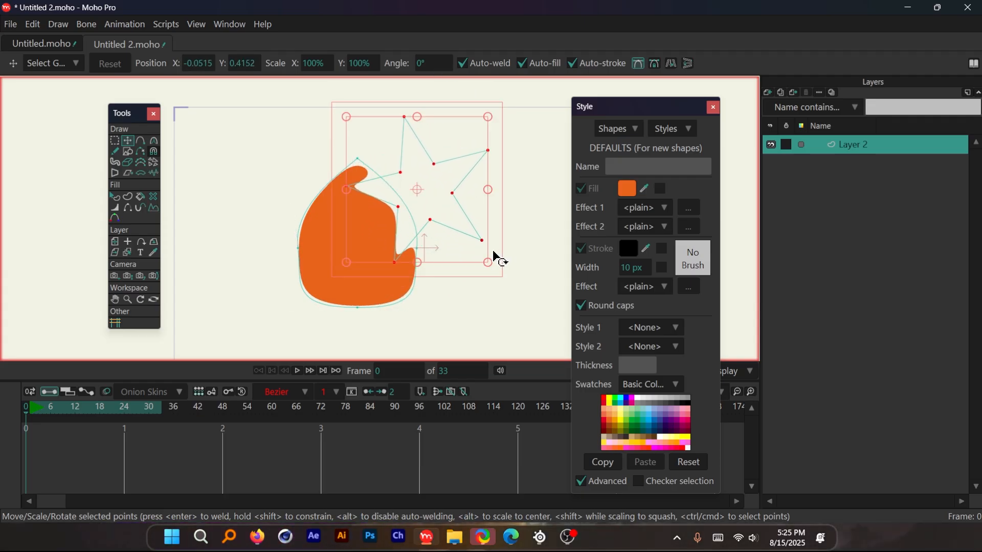
{"action": "left_click_drag", "start_coordinate": [497, 263], "coordinate": [412, 211]}
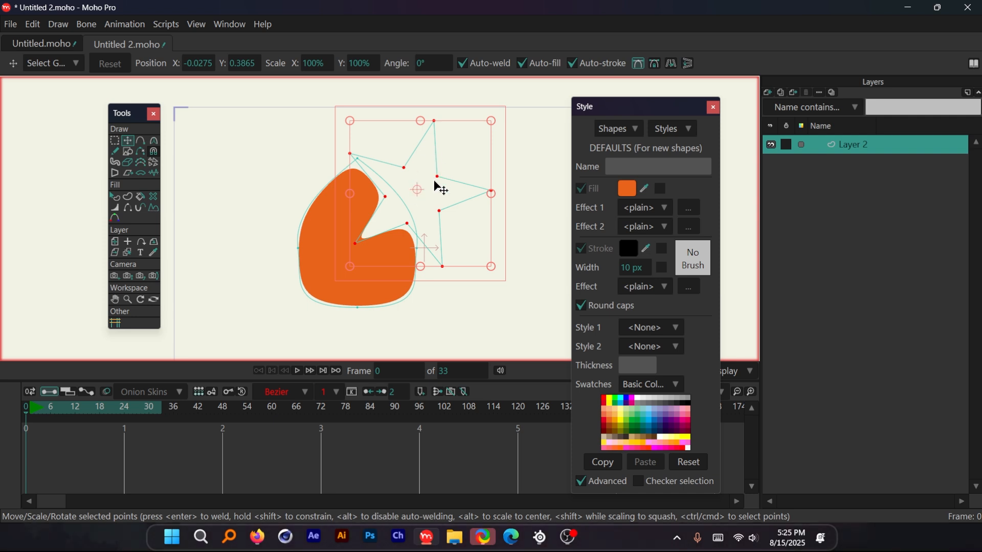
{"action": "left_click_drag", "start_coordinate": [448, 200], "coordinate": [453, 205]}
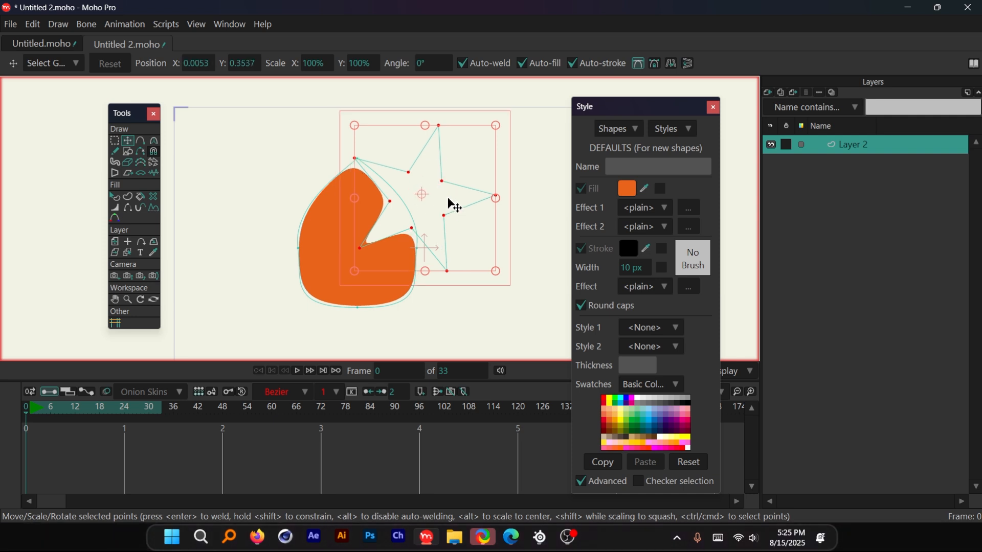
Place copies of the subtracting star over the orange shape's upper left, lower left and lower right.
{"action": "left_click_drag", "start_coordinate": [462, 203], "coordinate": [344, 209]}
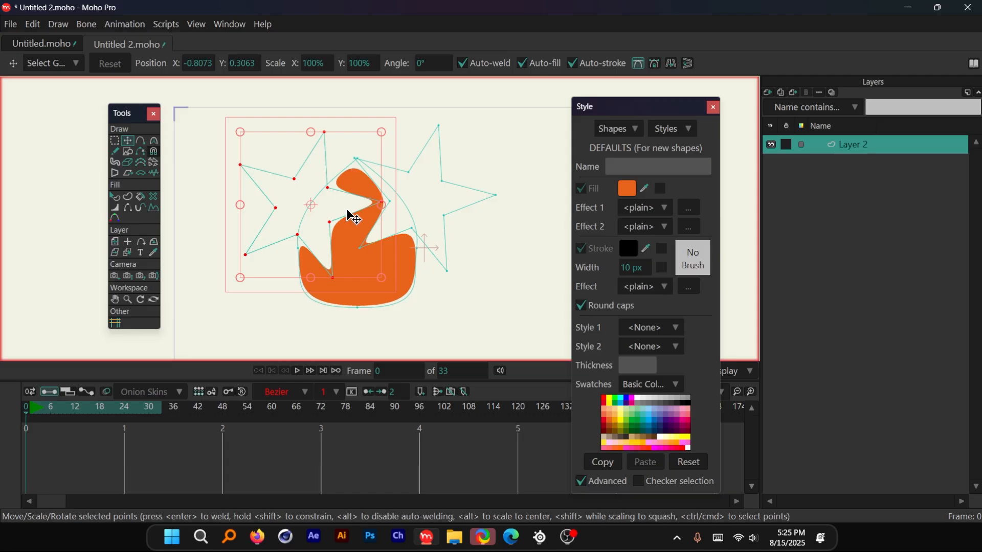
{"action": "left_click_drag", "start_coordinate": [321, 200], "coordinate": [434, 295]}
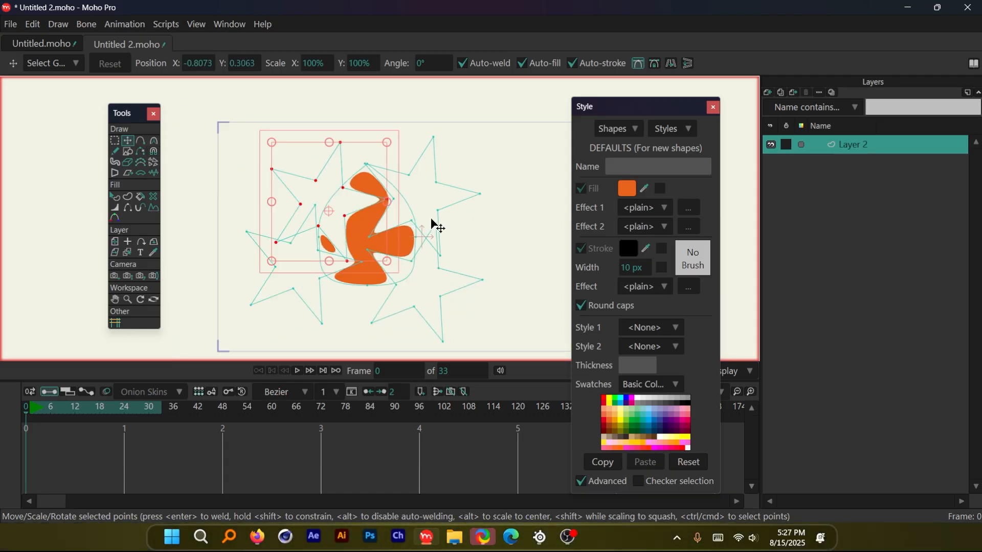
{"action": "scroll", "coordinate": [379, 153], "scroll_direction": "up", "scroll_amount": 2}
{"action": "scroll", "coordinate": [364, 197], "scroll_direction": "down", "scroll_amount": 2}
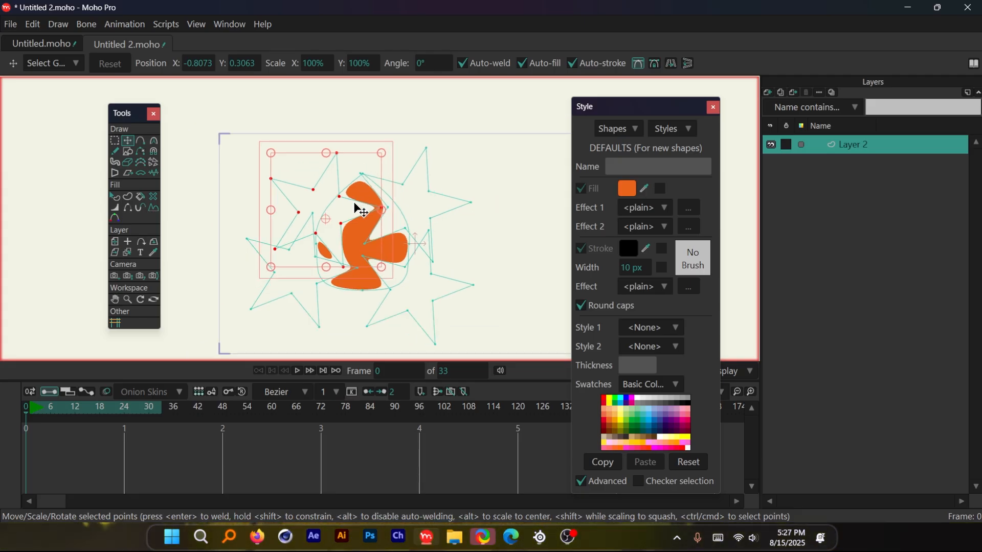
{"action": "scroll", "coordinate": [355, 204], "scroll_direction": "up", "scroll_amount": 2}
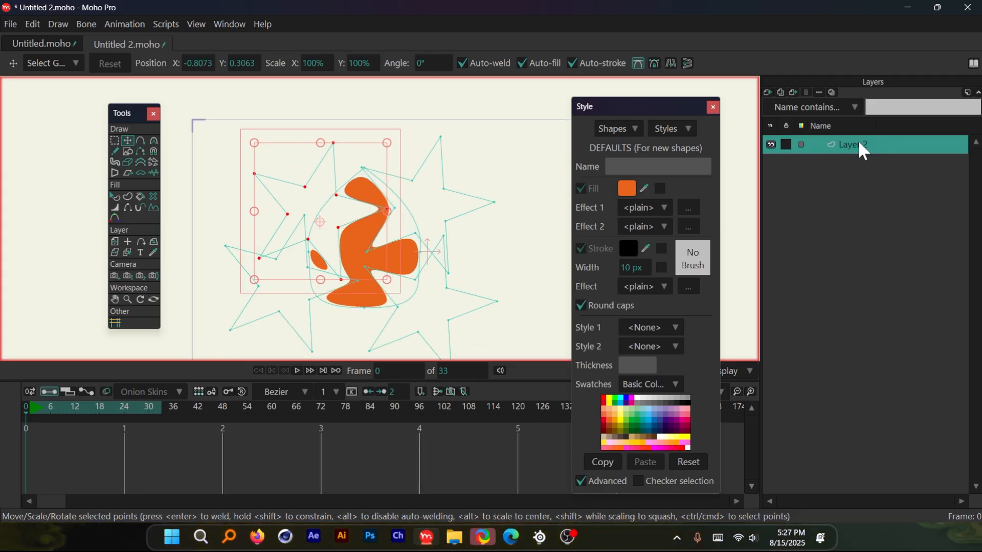
Group Layer 2 with the selection and convert the new group to a bone layer.
{"action": "right_click", "coordinate": [875, 151]}
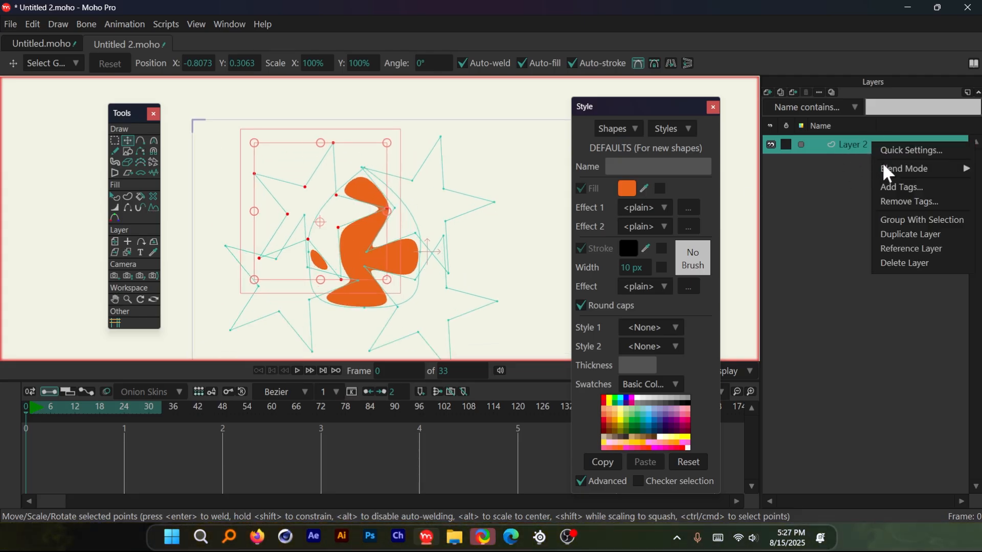
{"action": "left_click", "coordinate": [940, 230]}
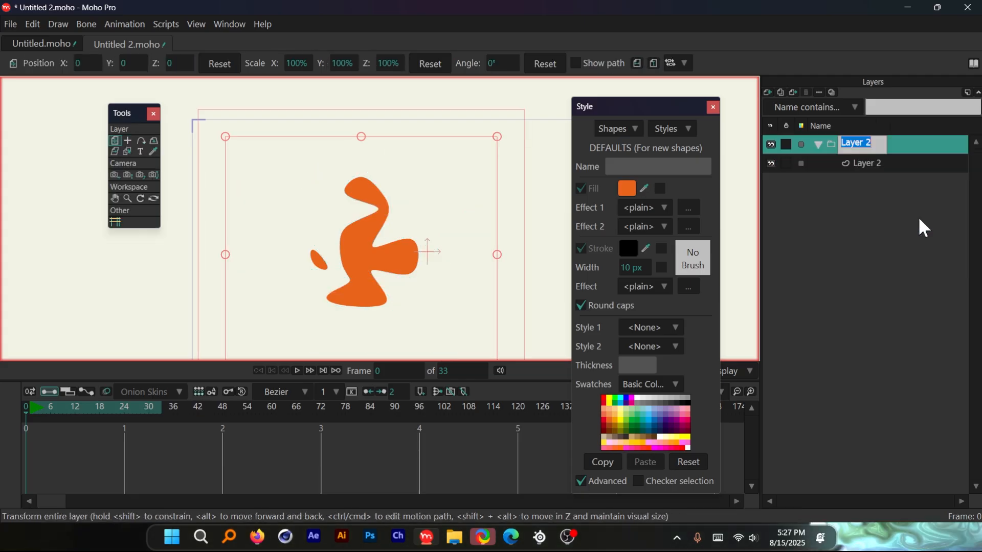
{"action": "right_click", "coordinate": [862, 151]}
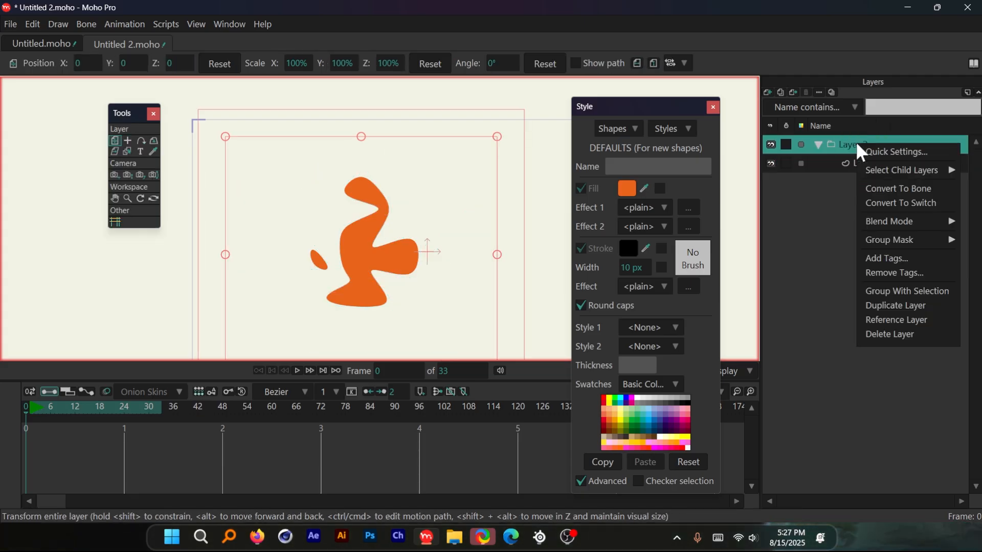
{"action": "left_click", "coordinate": [915, 190]}
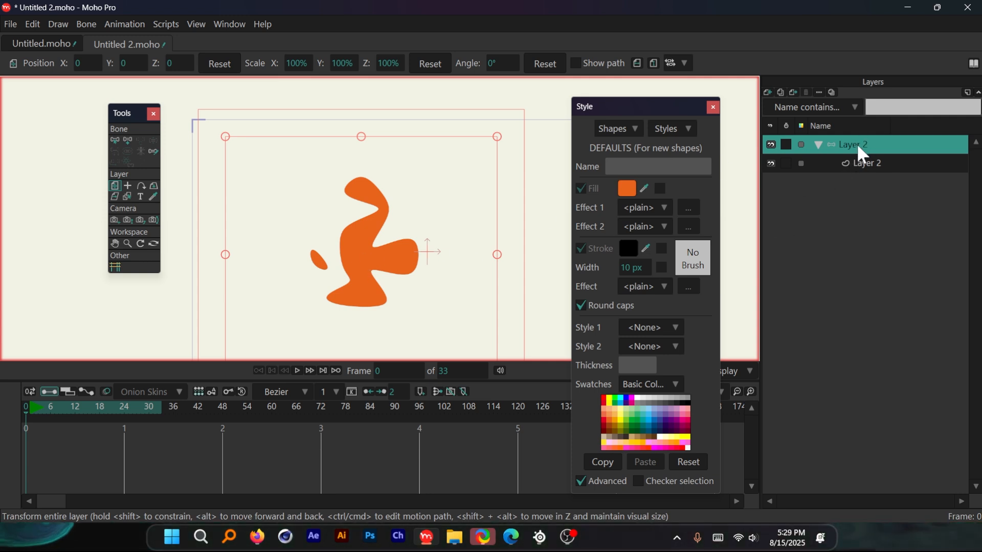
{"action": "scroll", "coordinate": [414, 282], "scroll_direction": "up", "scroll_amount": 1}
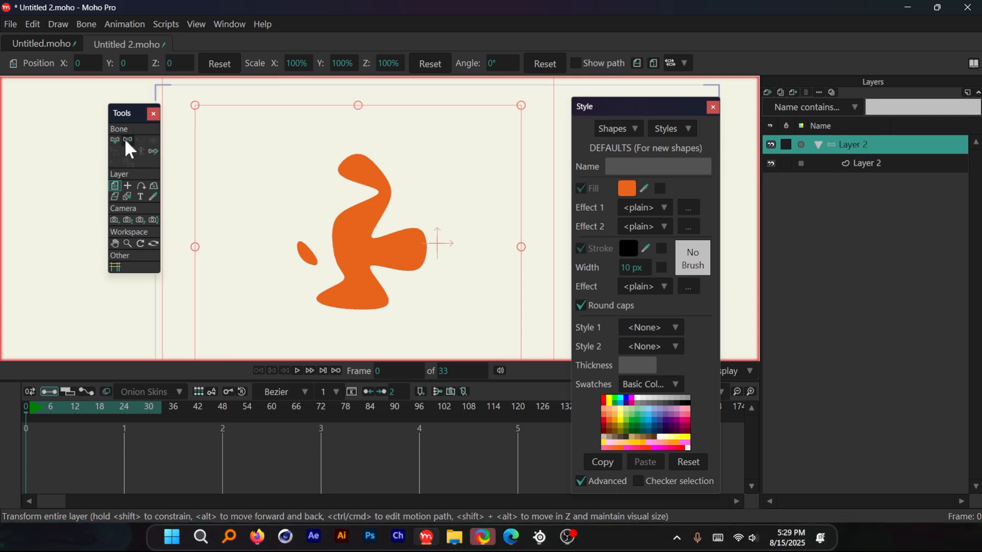
Enable Paths in the nested vector layer's quick settings so the star outlines show on the bone layer.
{"action": "left_click", "coordinate": [128, 141]}
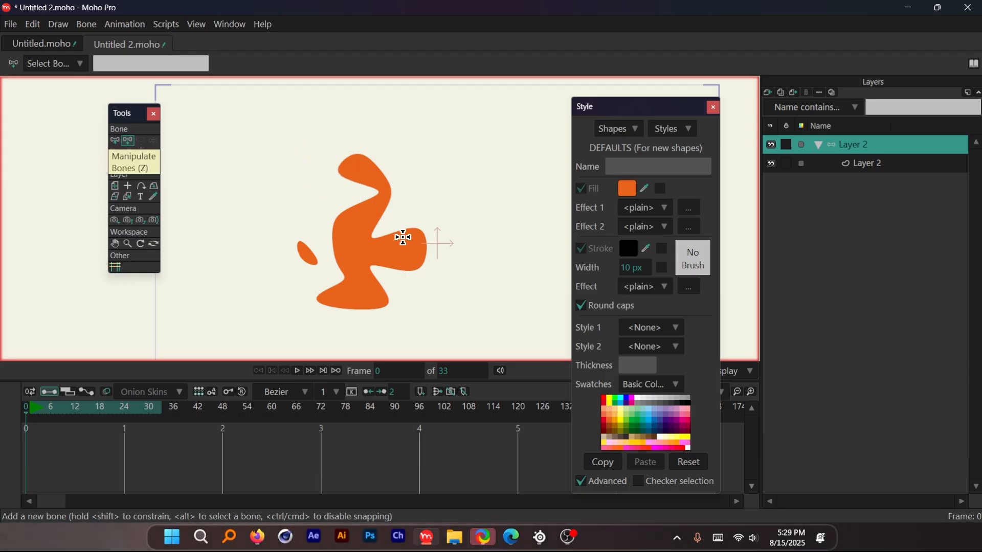
{"action": "scroll", "coordinate": [378, 196], "scroll_direction": "down", "scroll_amount": 2}
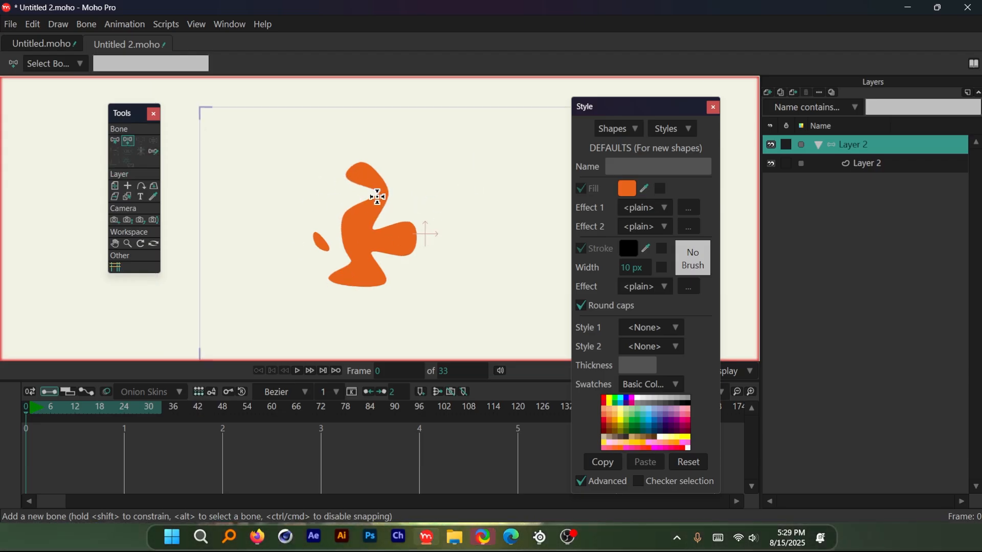
{"action": "scroll", "coordinate": [387, 221], "scroll_direction": "up", "scroll_amount": 1}
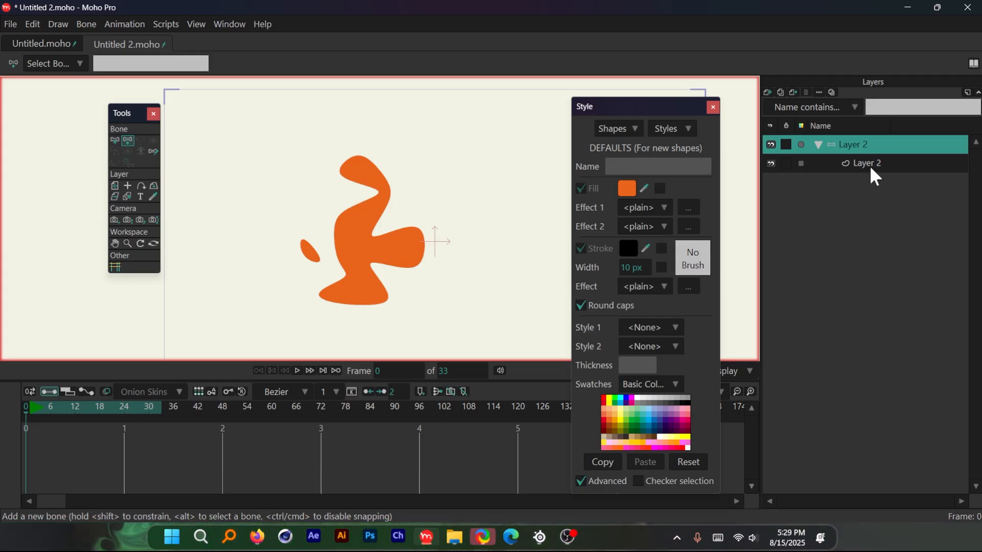
{"action": "left_click", "coordinate": [884, 166]}
{"action": "right_click", "coordinate": [894, 169]}
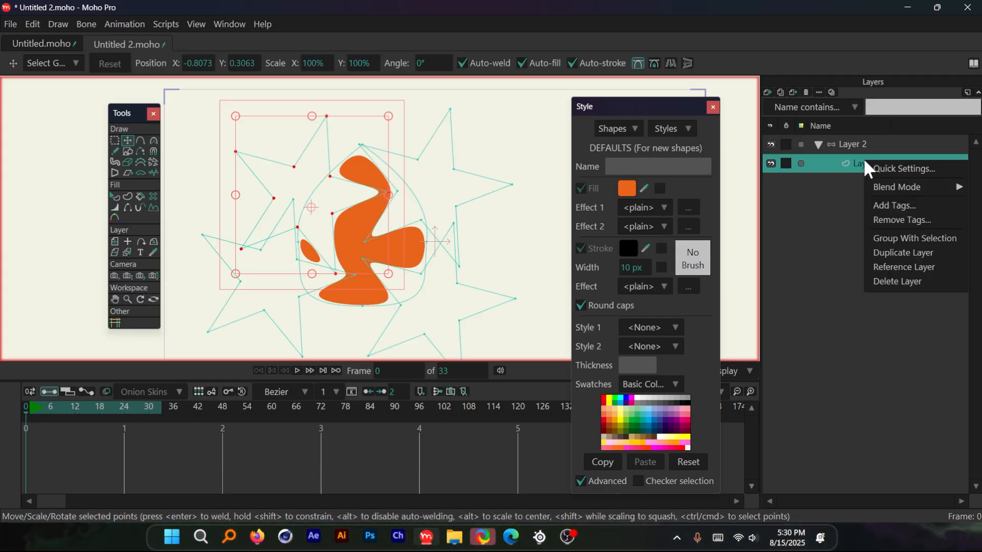
{"action": "left_click", "coordinate": [904, 172]}
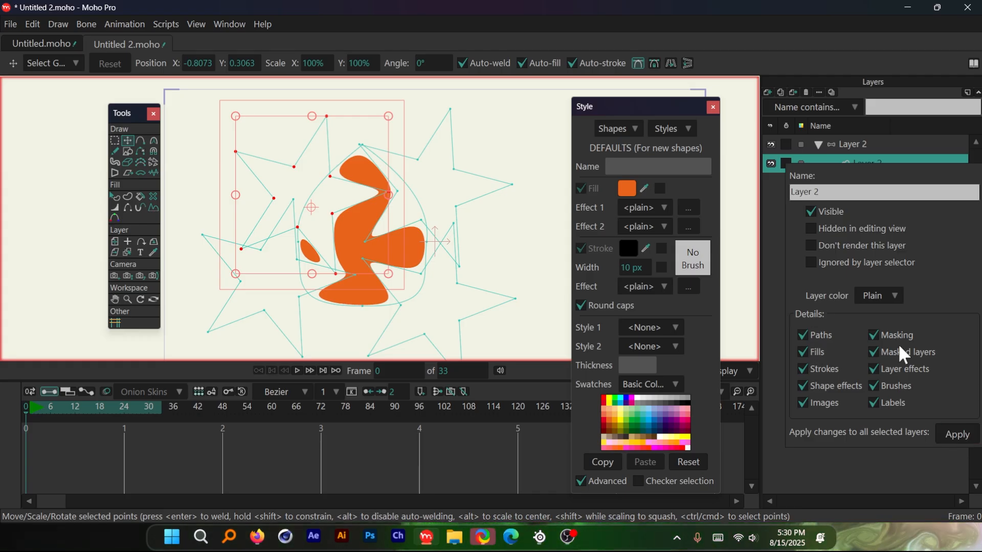
{"action": "left_click", "coordinate": [770, 207]}
Add two separate upright bones to the bone layer, one at the upper-left star and one at the upper-right star.
{"action": "left_click", "coordinate": [844, 145]}
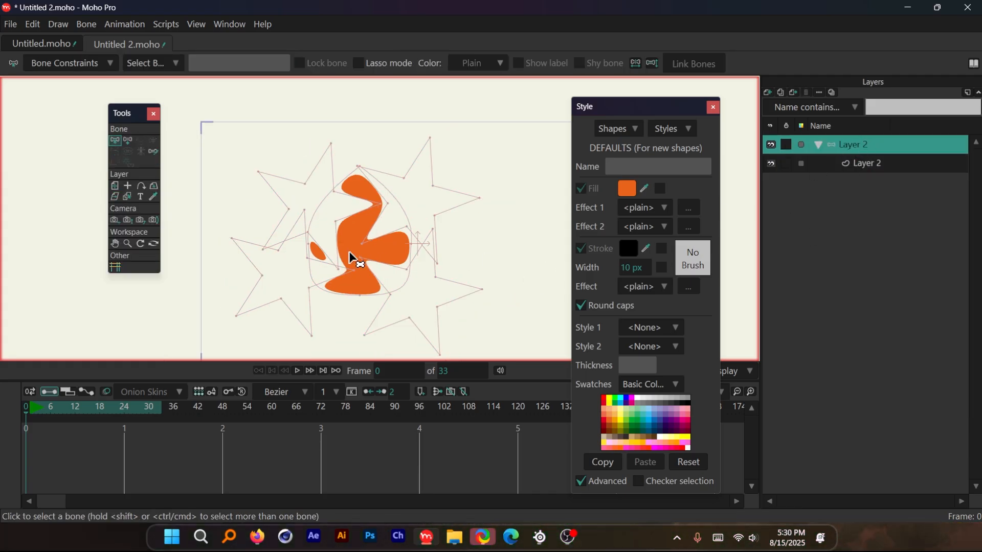
{"action": "scroll", "coordinate": [307, 131], "scroll_direction": "down", "scroll_amount": 1}
{"action": "scroll", "coordinate": [319, 167], "scroll_direction": "up", "scroll_amount": 1}
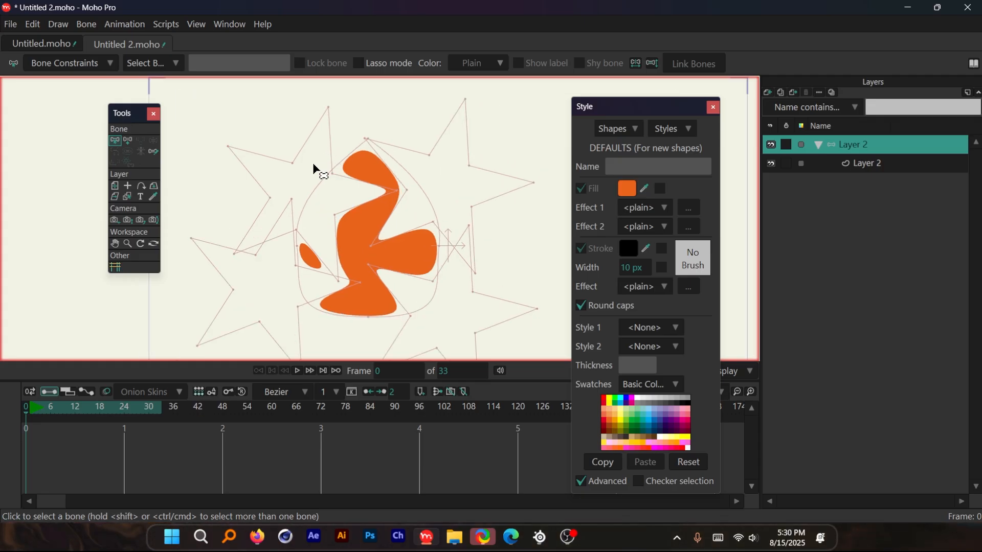
{"action": "left_click", "coordinate": [129, 141]}
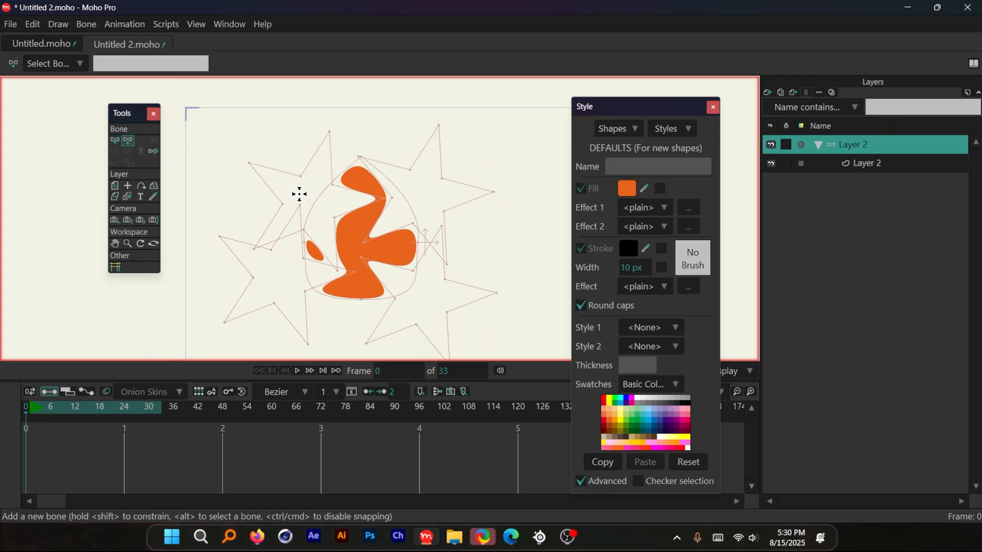
{"action": "scroll", "coordinate": [296, 184], "scroll_direction": "up", "scroll_amount": 1}
{"action": "scroll", "coordinate": [381, 243], "scroll_direction": "up", "scroll_amount": 1}
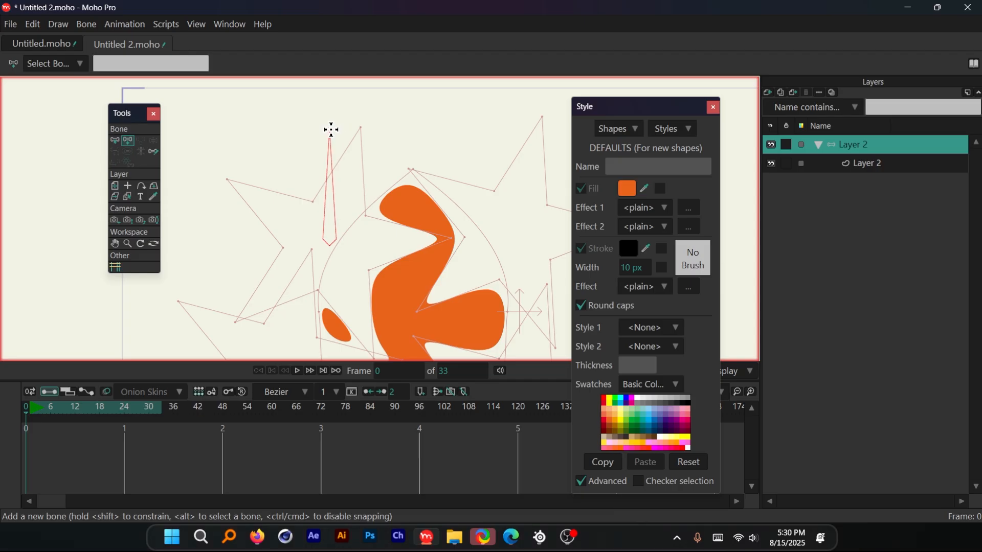
{"action": "scroll", "coordinate": [331, 127], "scroll_direction": "down", "scroll_amount": 2}
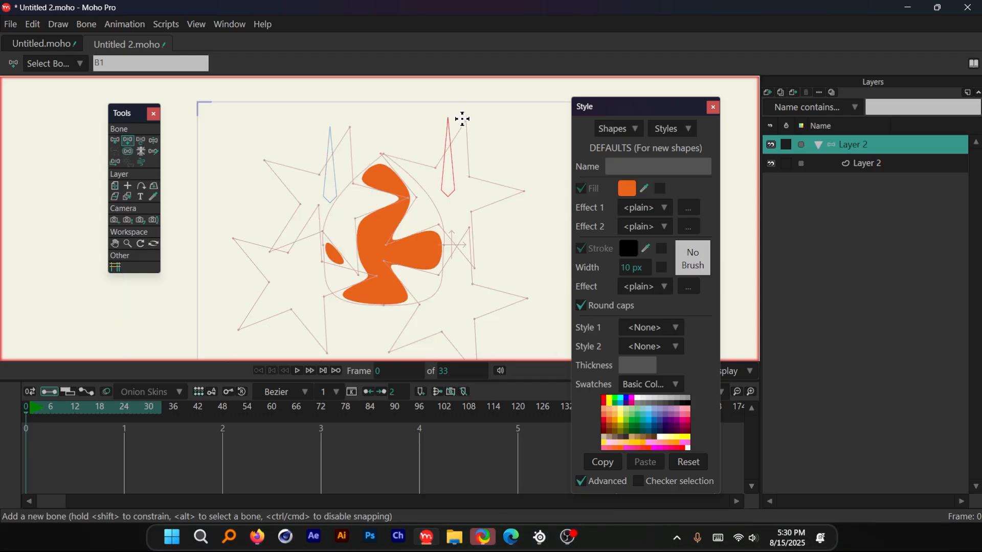
{"action": "left_click_drag", "start_coordinate": [462, 119], "coordinate": [462, 119]}
Add two more separate upright bones, one at the lower-left star and one at the lower-right star.
{"action": "scroll", "coordinate": [463, 118], "scroll_direction": "down", "scroll_amount": 2}
{"action": "scroll", "coordinate": [355, 227], "scroll_direction": "up", "scroll_amount": 2}
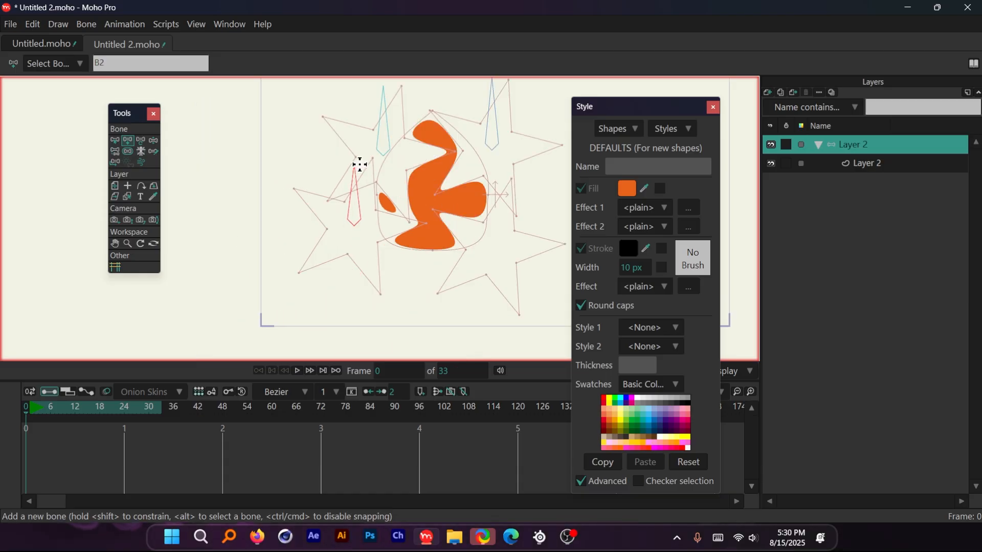
{"action": "scroll", "coordinate": [401, 210], "scroll_direction": "down", "scroll_amount": 2}
{"action": "left_click_drag", "start_coordinate": [475, 240], "coordinate": [478, 211]}
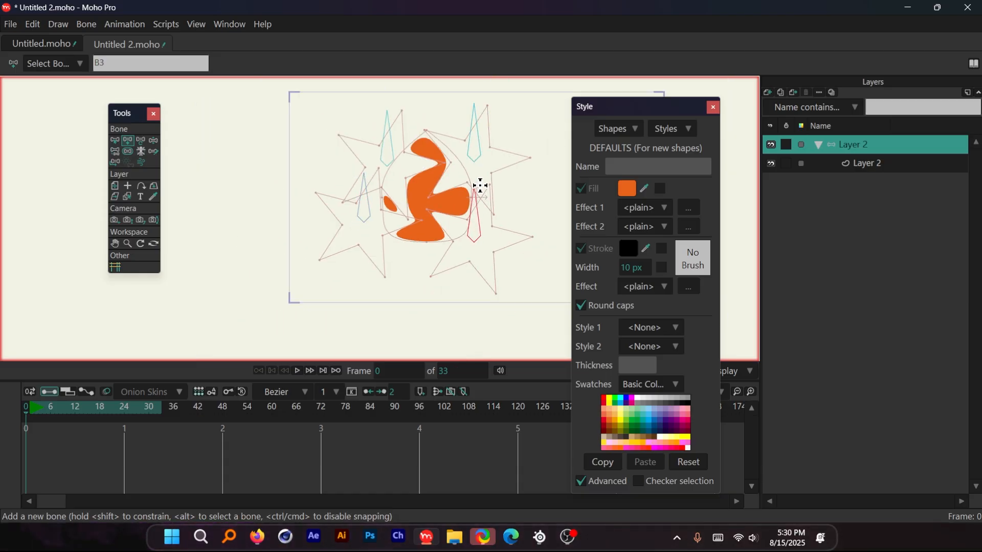
{"action": "scroll", "coordinate": [371, 139], "scroll_direction": "up", "scroll_amount": 2}
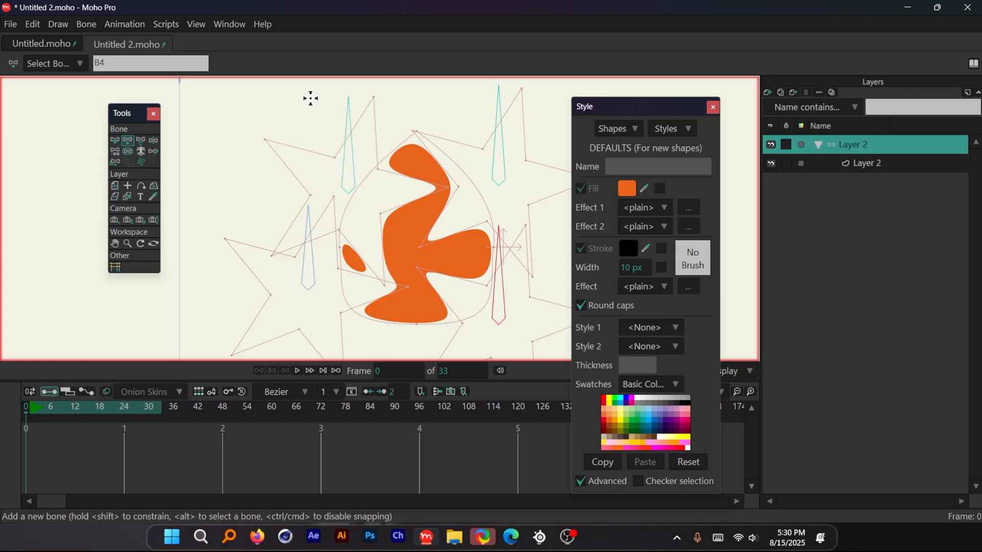
Deselect the bones and prepare the nested vector layer for point binding with the Bind Points tool.
{"action": "scroll", "coordinate": [310, 98], "scroll_direction": "up", "scroll_amount": 3}
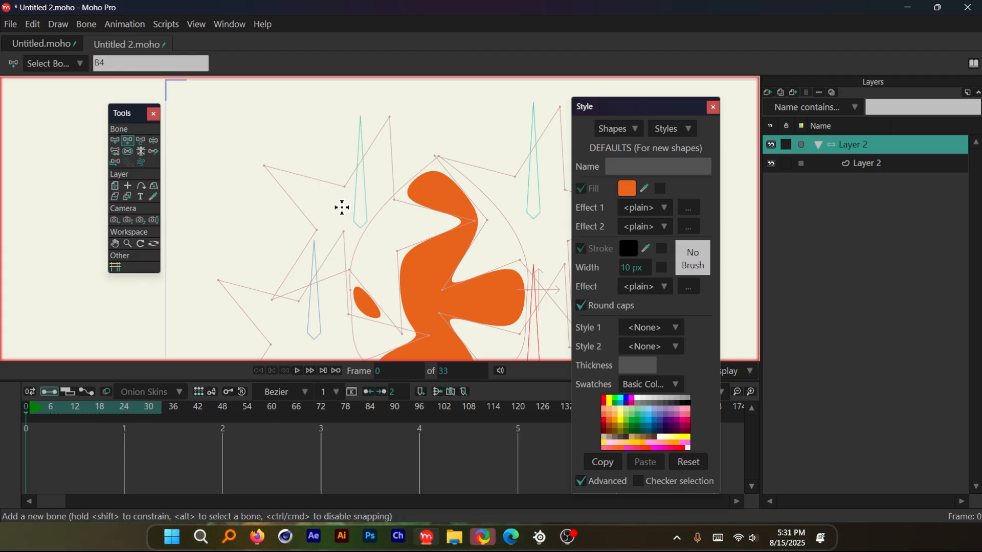
{"action": "scroll", "coordinate": [342, 208], "scroll_direction": "down", "scroll_amount": 1}
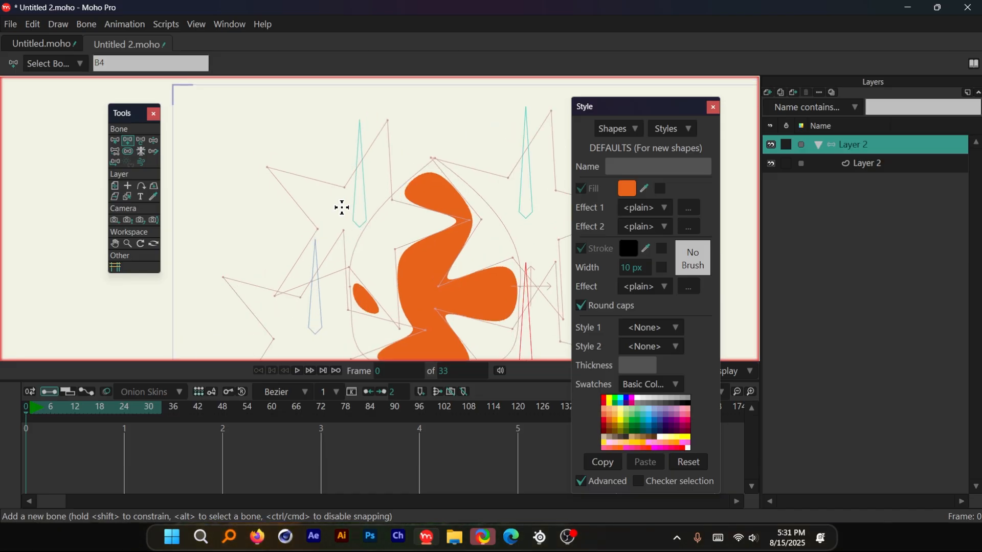
{"action": "key", "text": "z"}
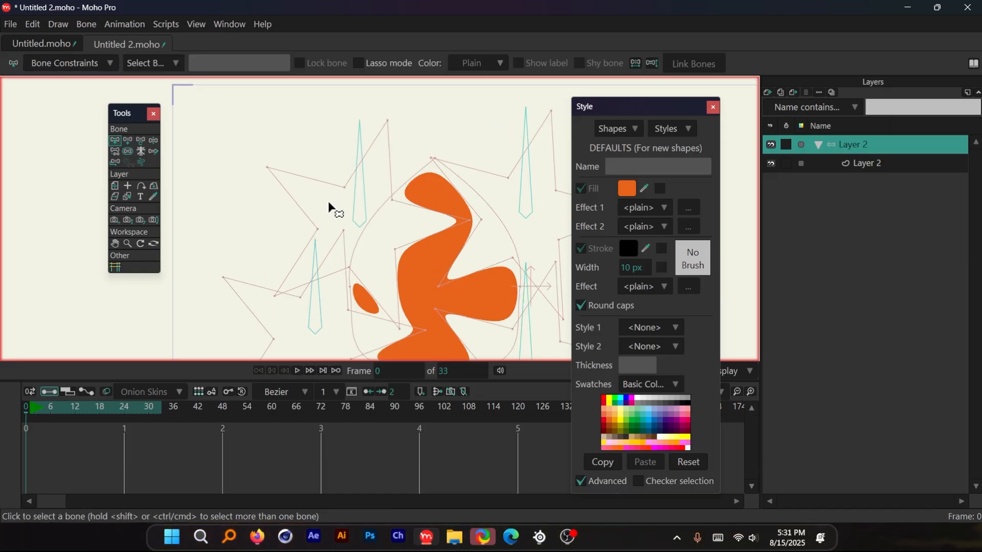
{"action": "left_click", "coordinate": [869, 164]}
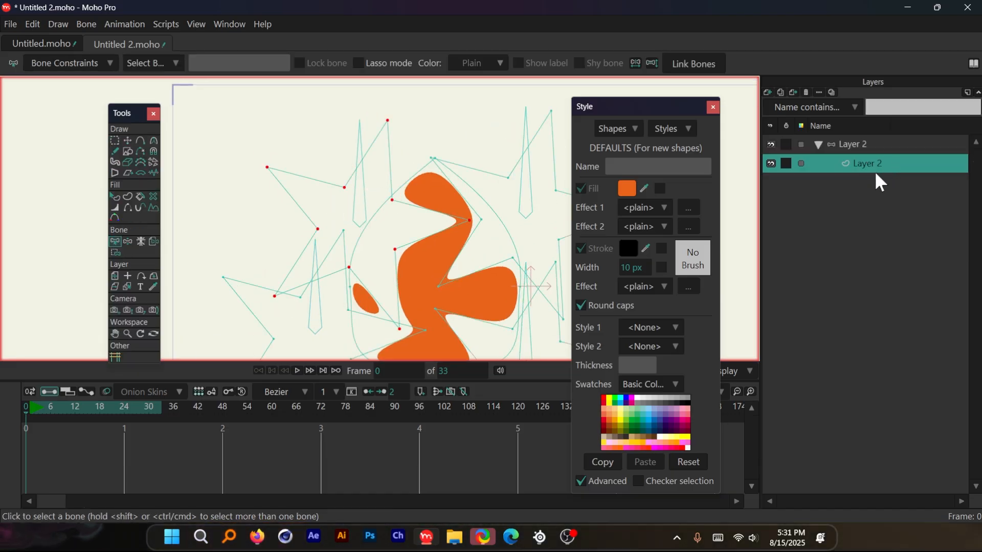
{"action": "scroll", "coordinate": [278, 153], "scroll_direction": "down", "scroll_amount": 2}
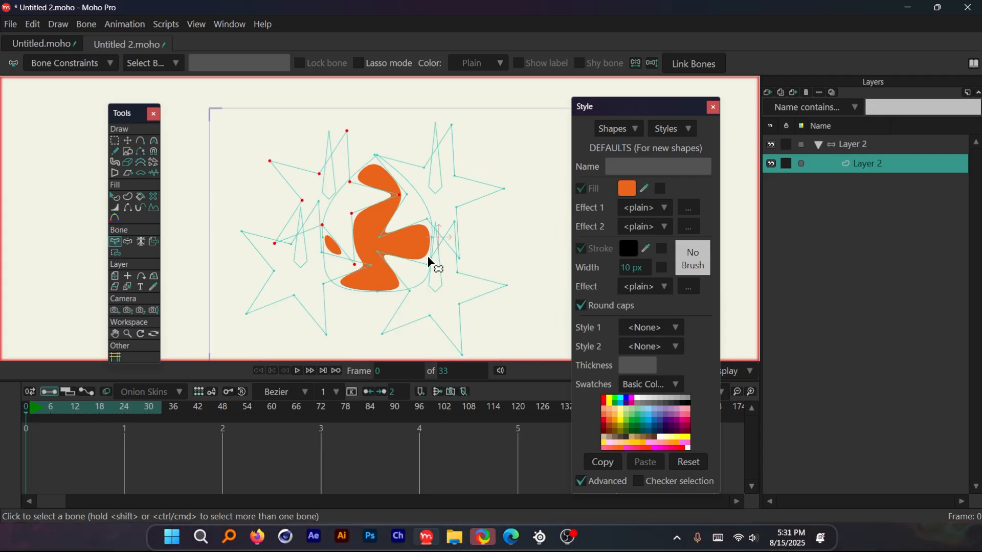
{"action": "scroll", "coordinate": [324, 191], "scroll_direction": "up", "scroll_amount": 3}
{"action": "scroll", "coordinate": [307, 182], "scroll_direction": "down", "scroll_amount": 2}
{"action": "scroll", "coordinate": [217, 154], "scroll_direction": "up", "scroll_amount": 2}
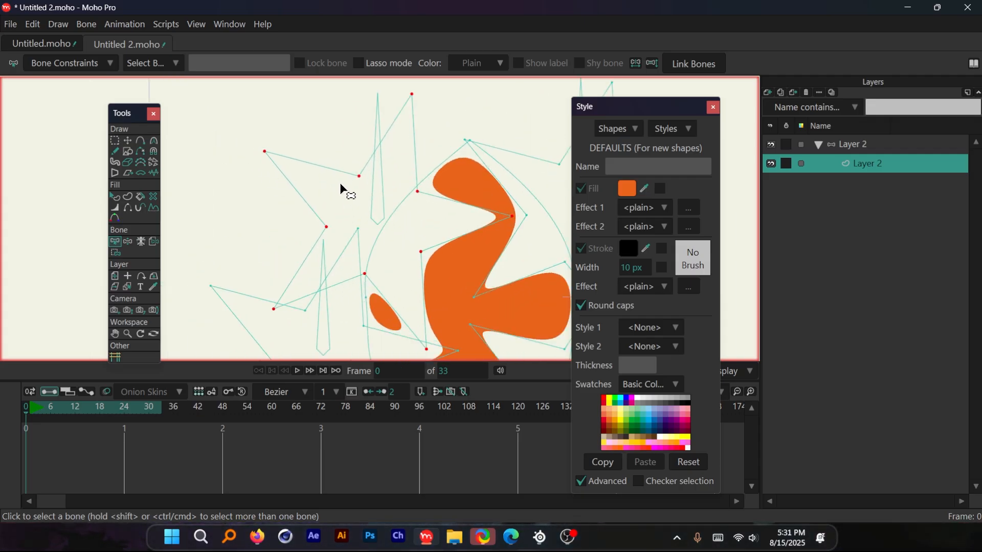
{"action": "scroll", "coordinate": [343, 201], "scroll_direction": "down", "scroll_amount": 1}
{"action": "scroll", "coordinate": [387, 176], "scroll_direction": "up", "scroll_amount": 1}
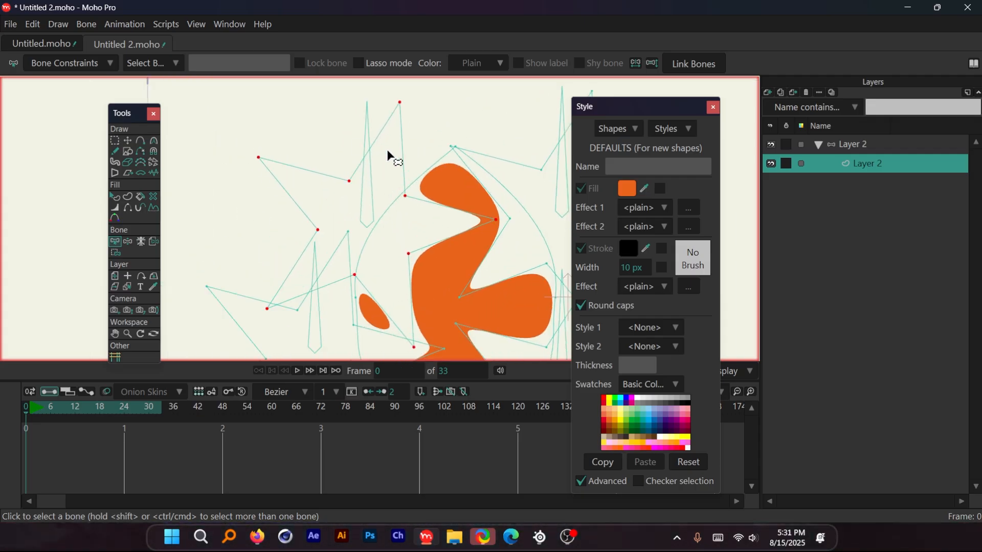
{"action": "left_click", "coordinate": [116, 252]}
Select the upper-left star's points and bind them to the upper-left bone.
{"action": "scroll", "coordinate": [345, 242], "scroll_direction": "down", "scroll_amount": 1}
{"action": "scroll", "coordinate": [340, 197], "scroll_direction": "down", "scroll_amount": 1}
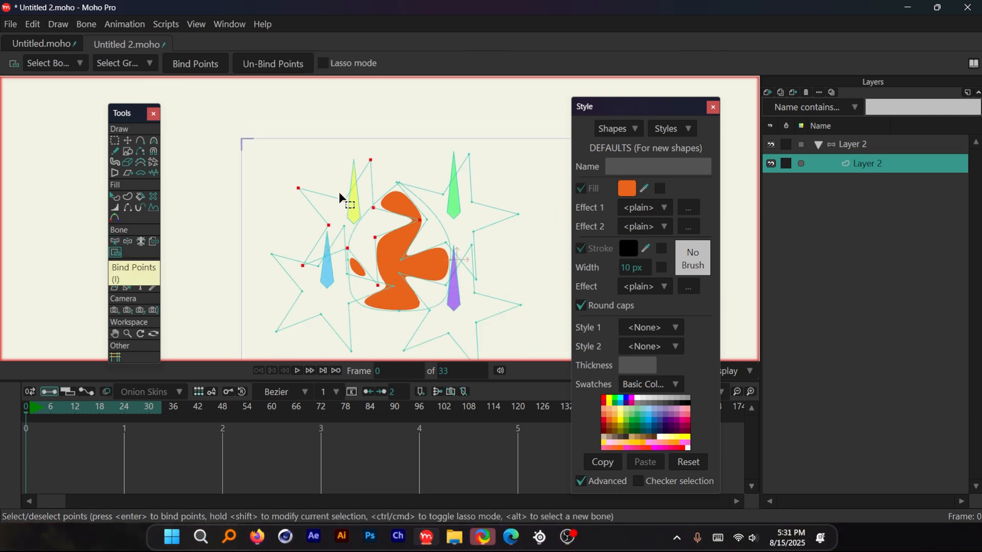
{"action": "scroll", "coordinate": [348, 211], "scroll_direction": "up", "scroll_amount": 1}
{"action": "scroll", "coordinate": [337, 206], "scroll_direction": "up", "scroll_amount": 1}
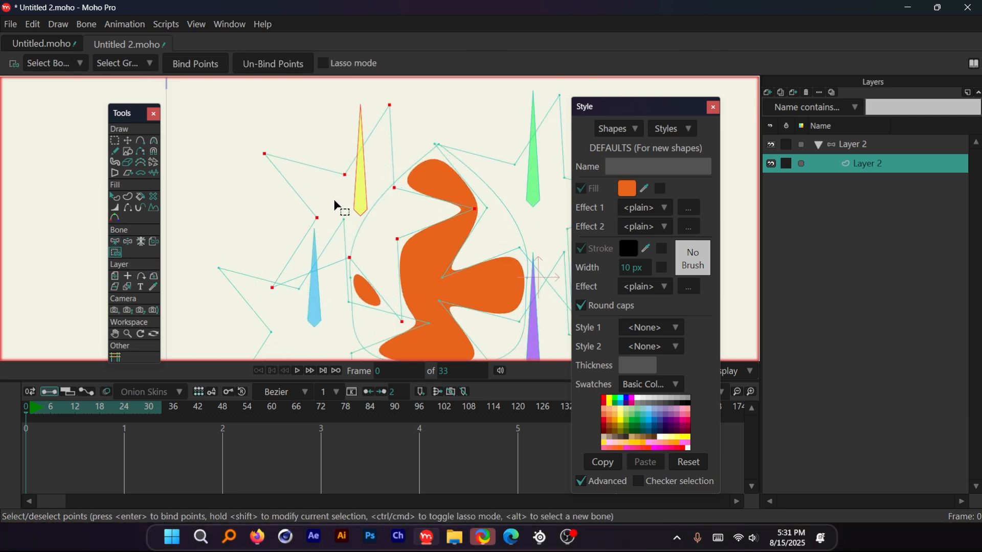
{"action": "scroll", "coordinate": [337, 204], "scroll_direction": "down", "scroll_amount": 1}
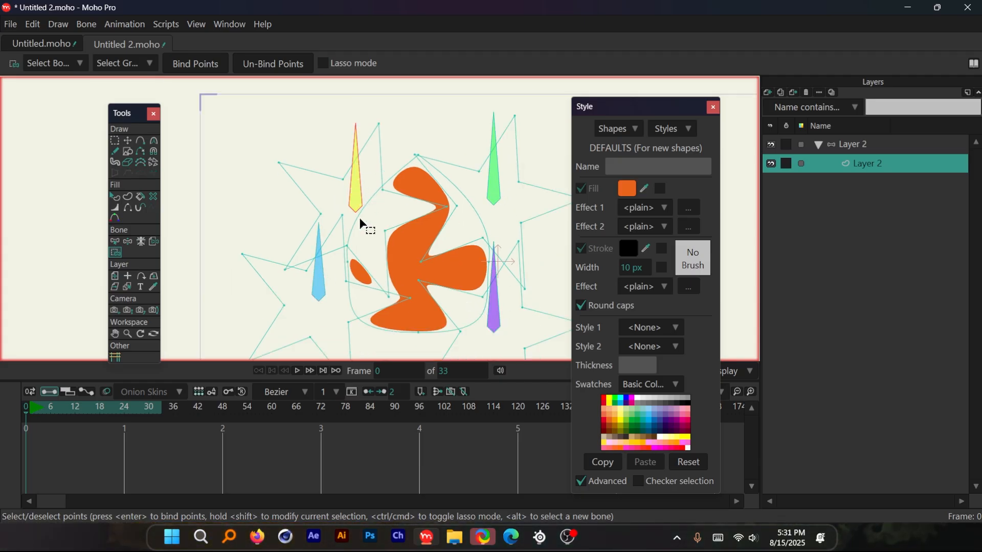
{"action": "scroll", "coordinate": [358, 180], "scroll_direction": "up", "scroll_amount": 1}
{"action": "scroll", "coordinate": [309, 172], "scroll_direction": "down", "scroll_amount": 1}
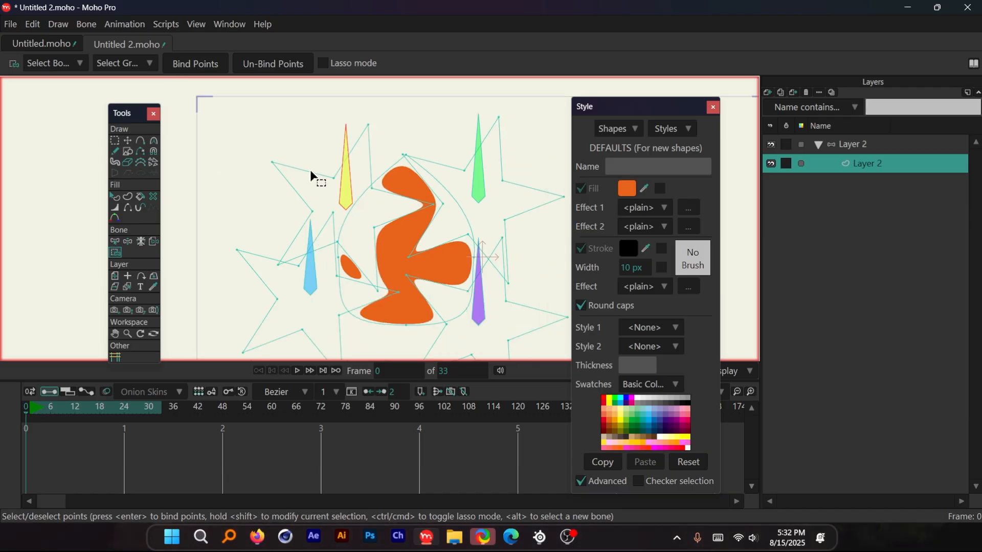
{"action": "scroll", "coordinate": [337, 205], "scroll_direction": "up", "scroll_amount": 1}
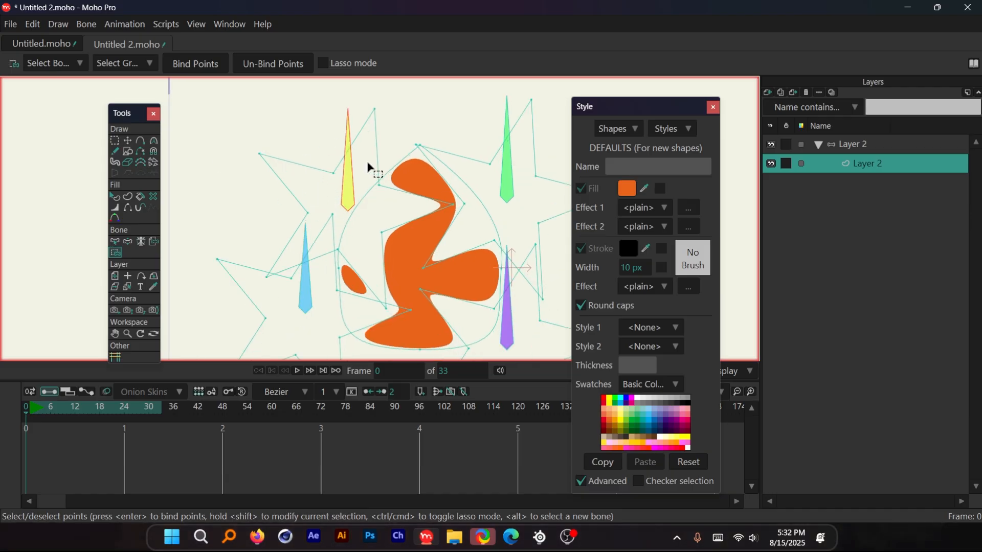
{"action": "left_click", "coordinate": [127, 141]}
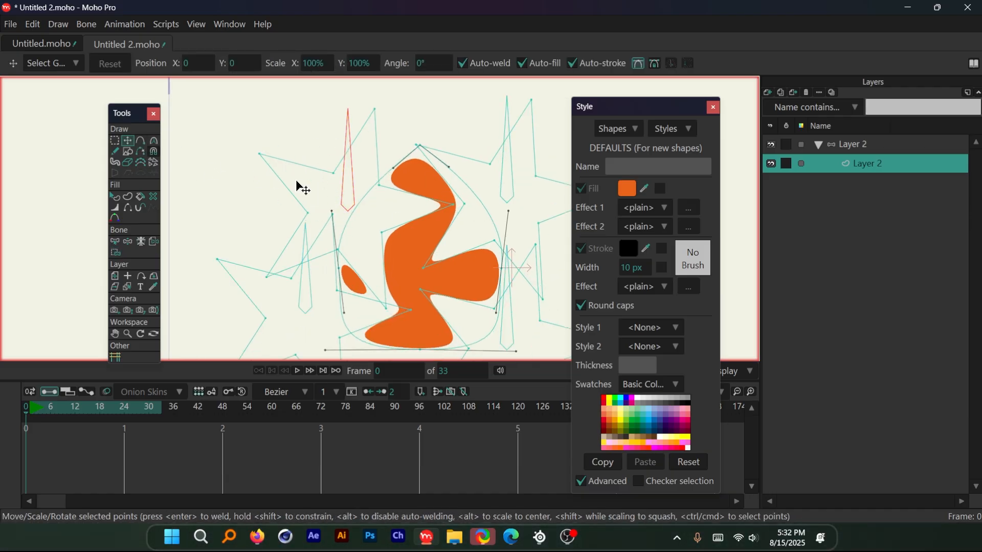
{"action": "left_click", "coordinate": [117, 252]}
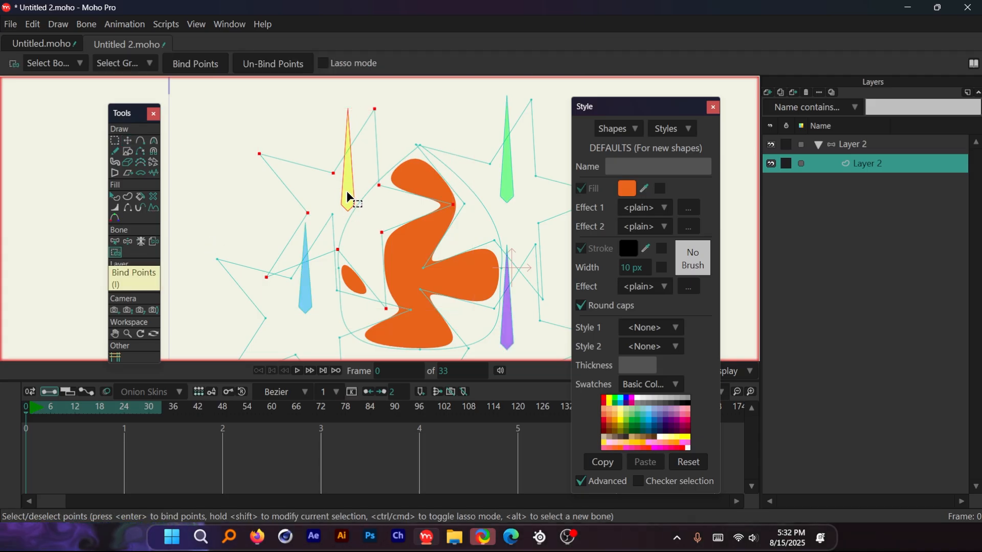
{"action": "scroll", "coordinate": [343, 169], "scroll_direction": "down", "scroll_amount": 1}
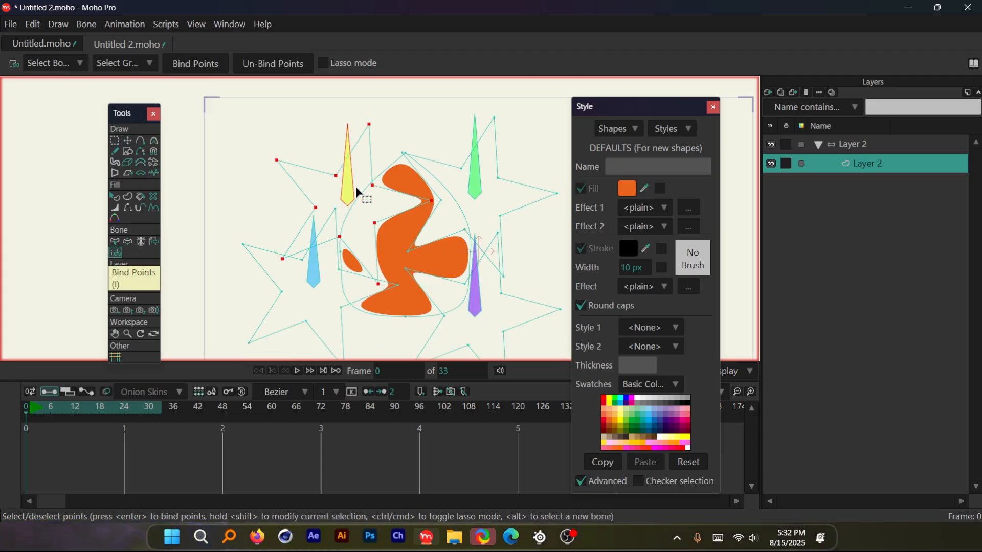
{"action": "left_click", "coordinate": [197, 69]}
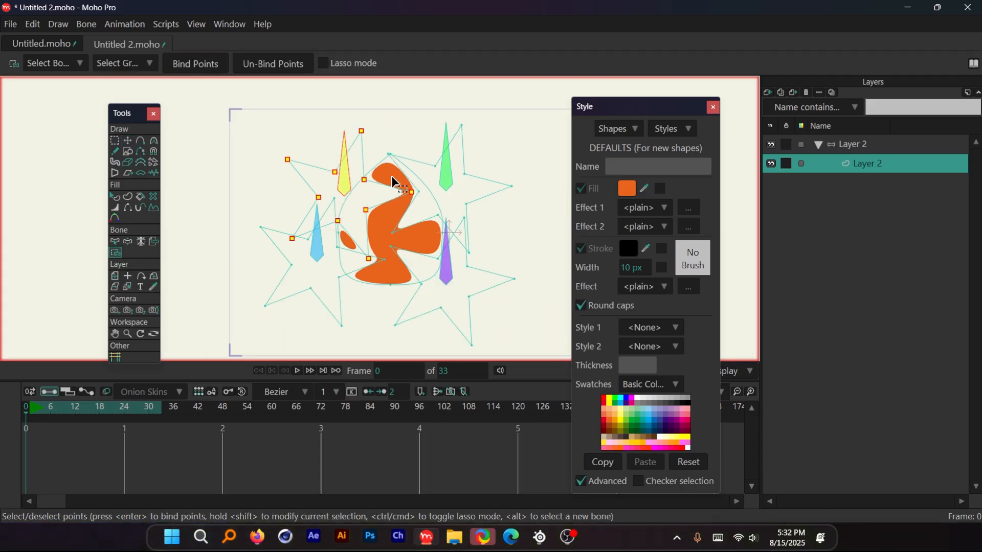
Bind all points of the upper-right star to the upper-right bone, leaving out the central oval's points.
{"action": "scroll", "coordinate": [474, 174], "scroll_direction": "up", "scroll_amount": 1}
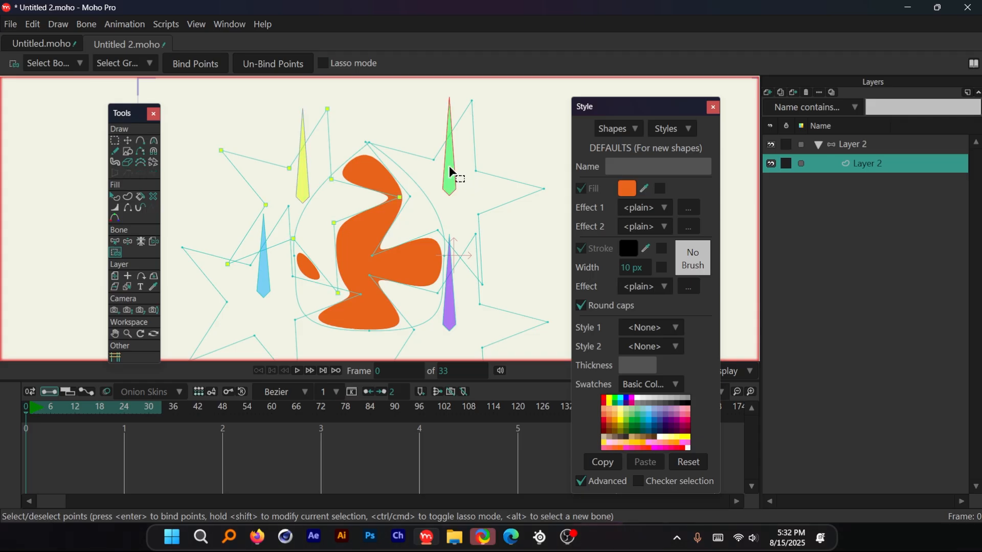
{"action": "scroll", "coordinate": [409, 194], "scroll_direction": "down", "scroll_amount": 1}
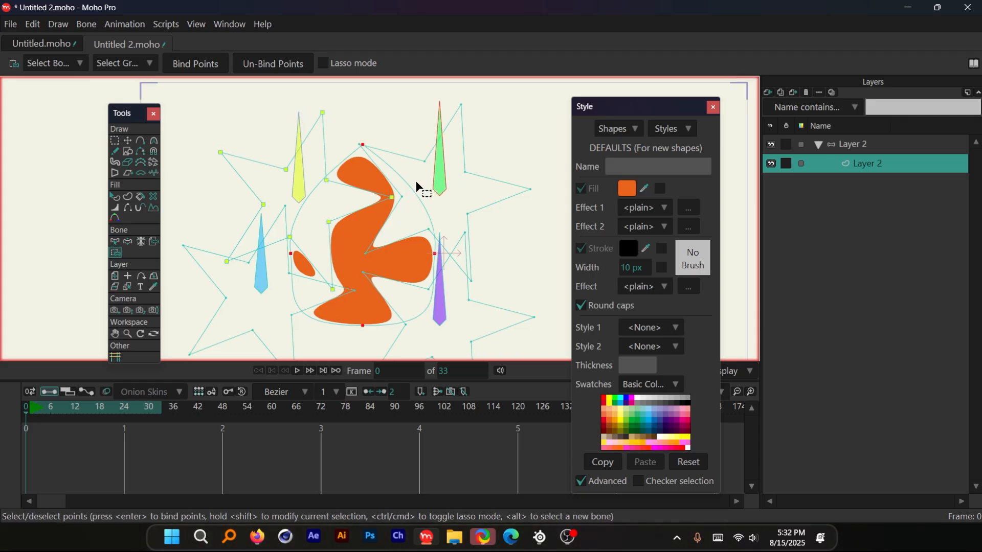
{"action": "scroll", "coordinate": [321, 192], "scroll_direction": "down", "scroll_amount": 1}
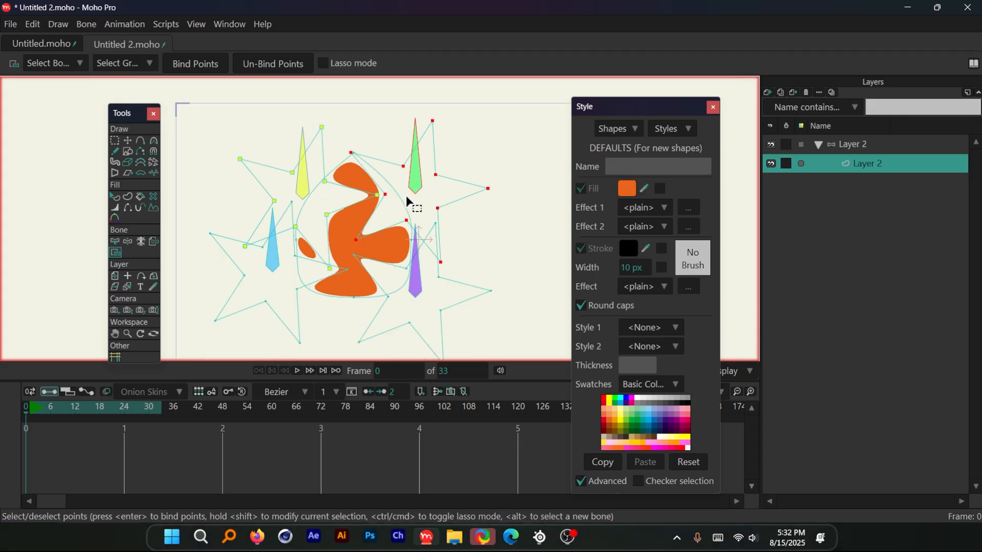
{"action": "scroll", "coordinate": [409, 201], "scroll_direction": "up", "scroll_amount": 1}
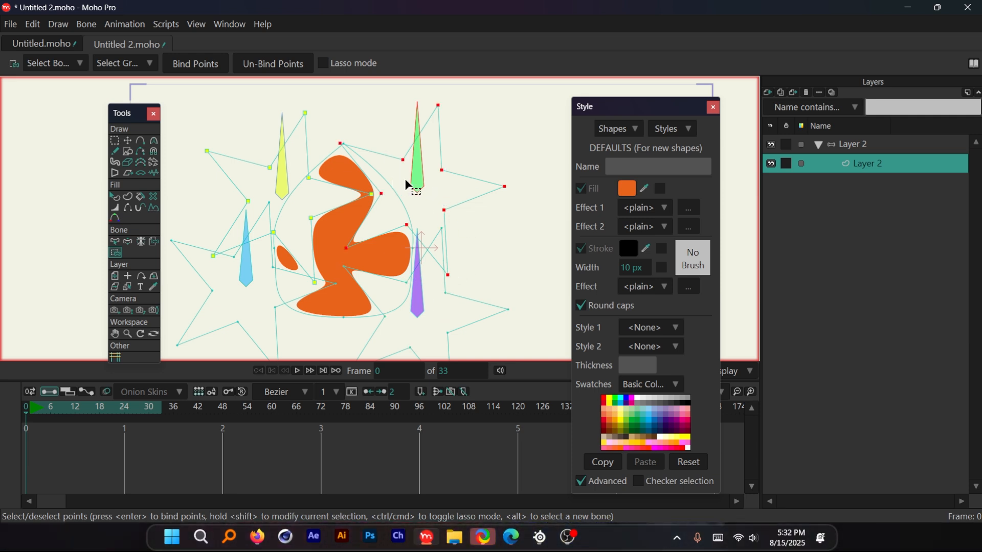
{"action": "scroll", "coordinate": [453, 131], "scroll_direction": "up", "scroll_amount": 1}
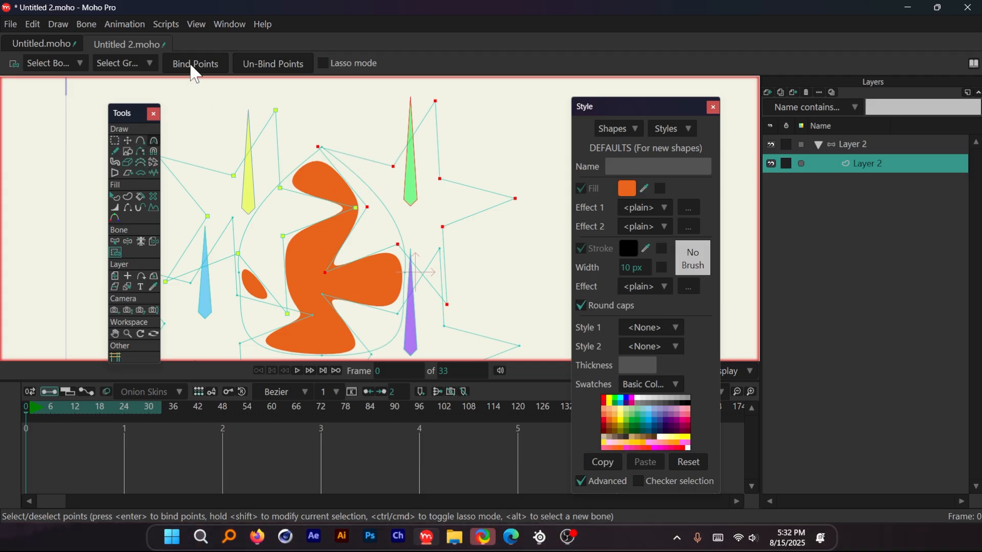
Bind all points of the lower-right star to the lower-right bone.
{"action": "scroll", "coordinate": [479, 174], "scroll_direction": "down", "scroll_amount": 3}
{"action": "scroll", "coordinate": [489, 295], "scroll_direction": "up", "scroll_amount": 3}
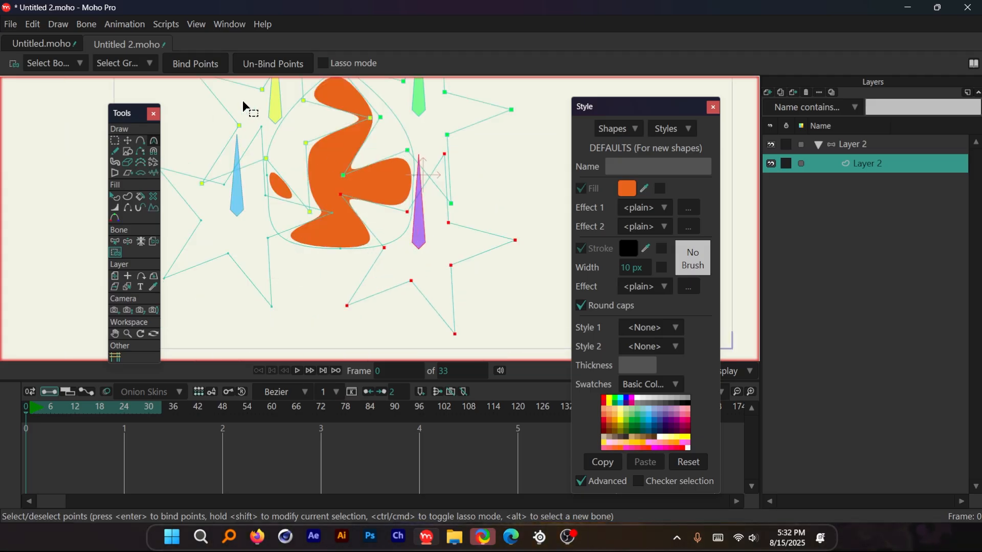
{"action": "scroll", "coordinate": [390, 248], "scroll_direction": "down", "scroll_amount": 3}
Bind all points of the lower-left star to the lower-left bone.
{"action": "scroll", "coordinate": [282, 219], "scroll_direction": "up", "scroll_amount": 5}
{"action": "left_click", "coordinate": [283, 220]}
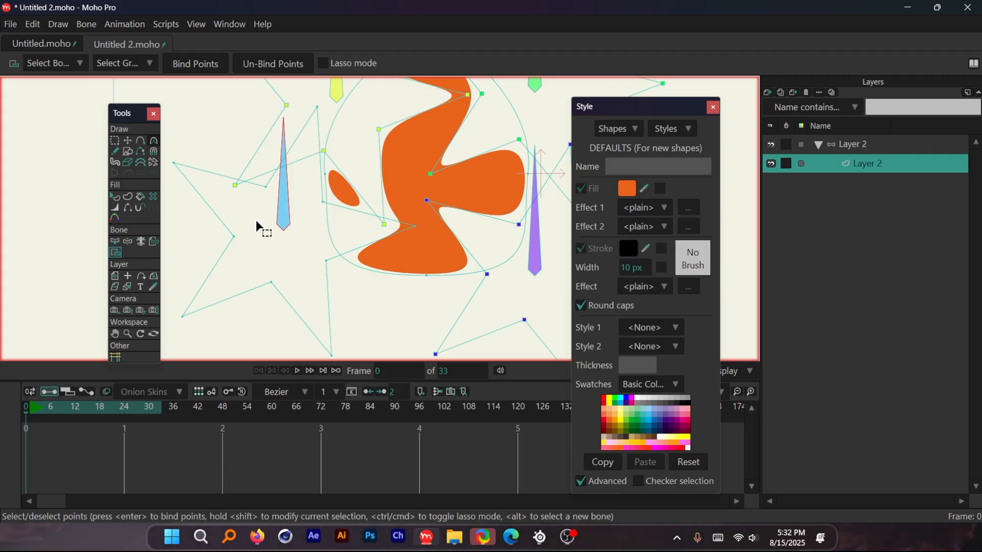
{"action": "left_click", "coordinate": [196, 65]}
{"action": "scroll", "coordinate": [336, 278], "scroll_direction": "down", "scroll_amount": 3}
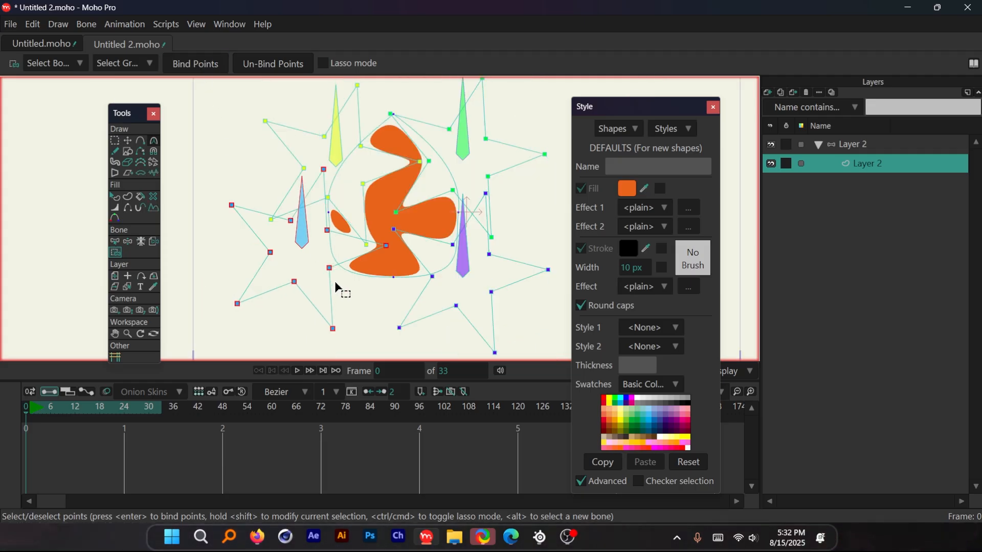
{"action": "scroll", "coordinate": [423, 261], "scroll_direction": "up", "scroll_amount": 3}
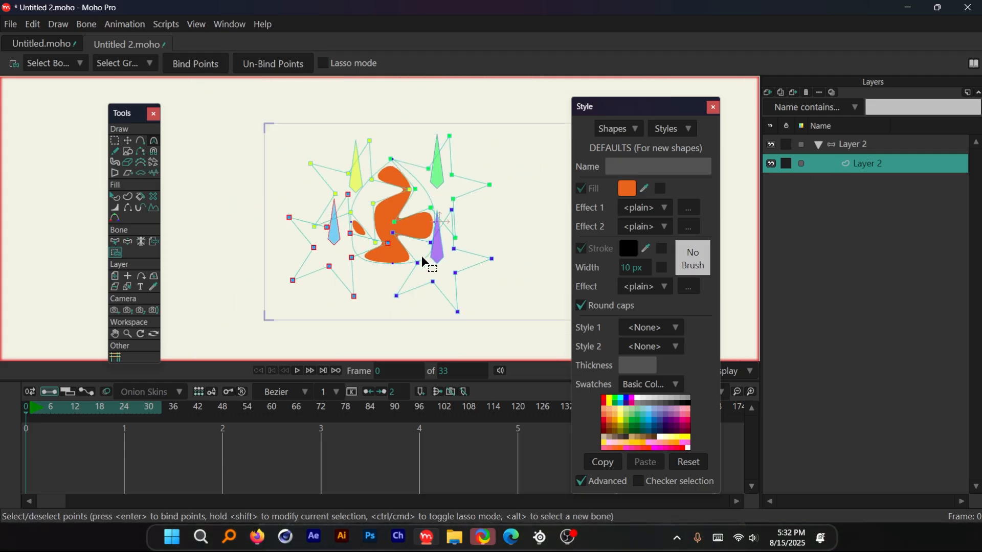
Disable Paths in the nested vector layer's quick settings to hide the star outlines on the bone layer.
{"action": "left_click", "coordinate": [845, 148]}
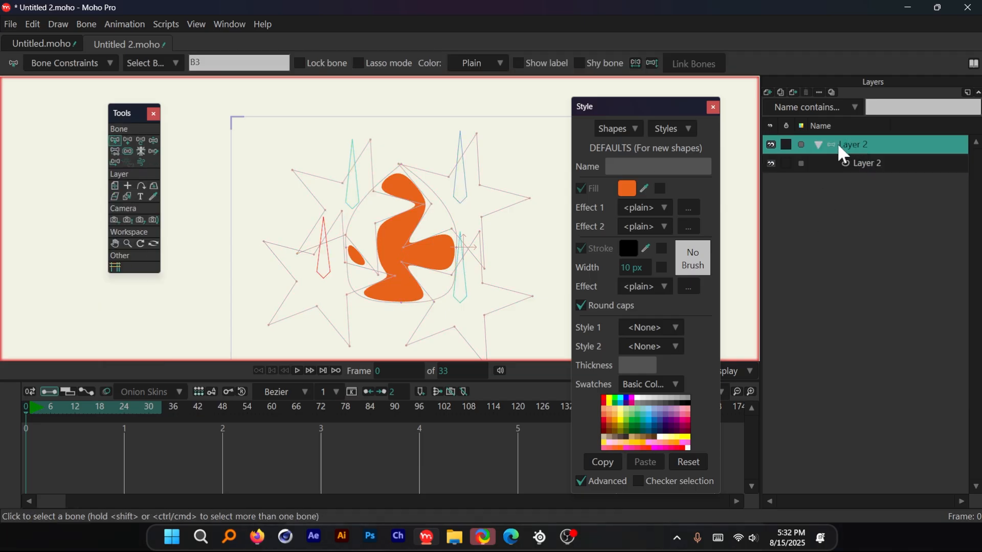
{"action": "left_click", "coordinate": [868, 162]}
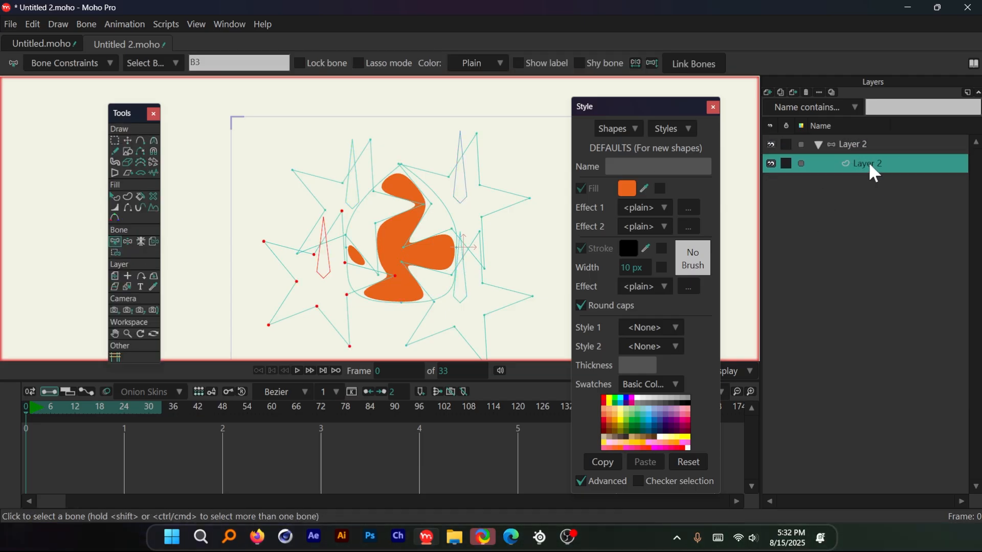
{"action": "right_click", "coordinate": [884, 164]}
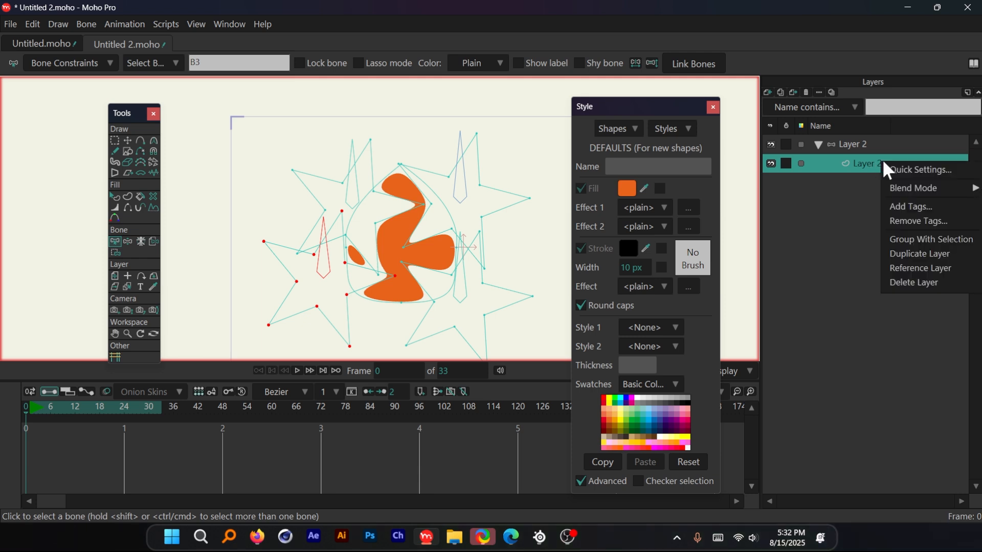
{"action": "left_click", "coordinate": [912, 173]}
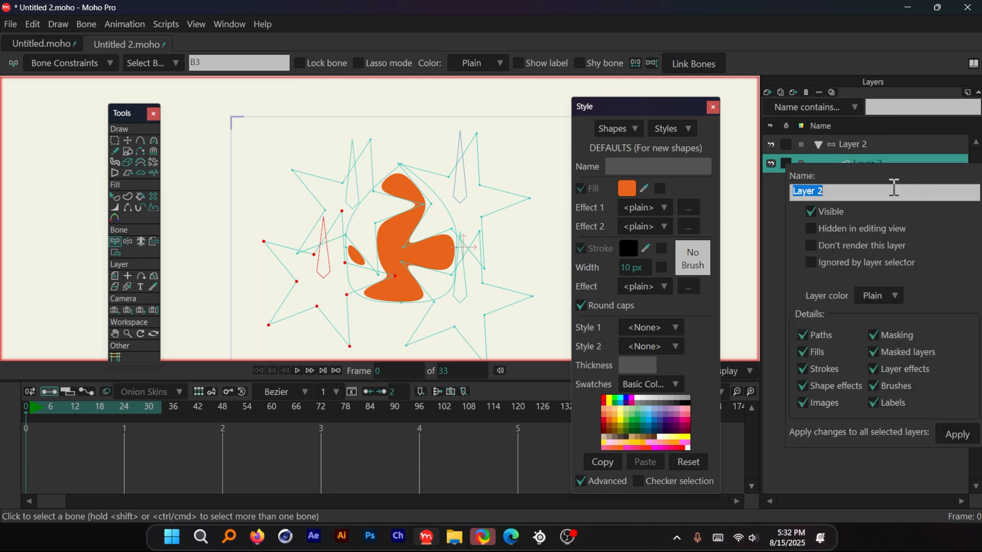
{"action": "left_click", "coordinate": [803, 336]}
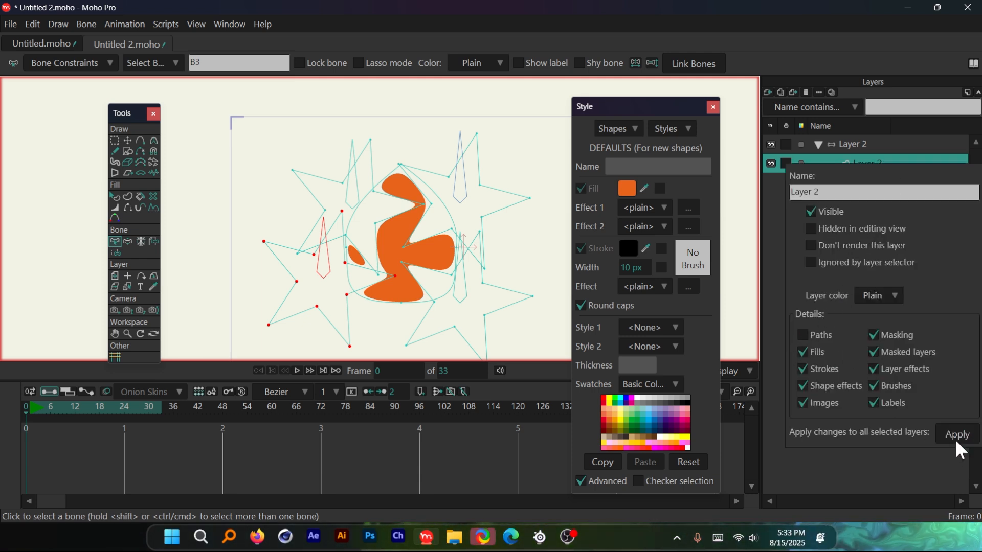
{"action": "left_click", "coordinate": [799, 471]}
Test moving the lower-left bone on the bone layer at frame 15, then undo the move.
{"action": "left_click", "coordinate": [846, 139]}
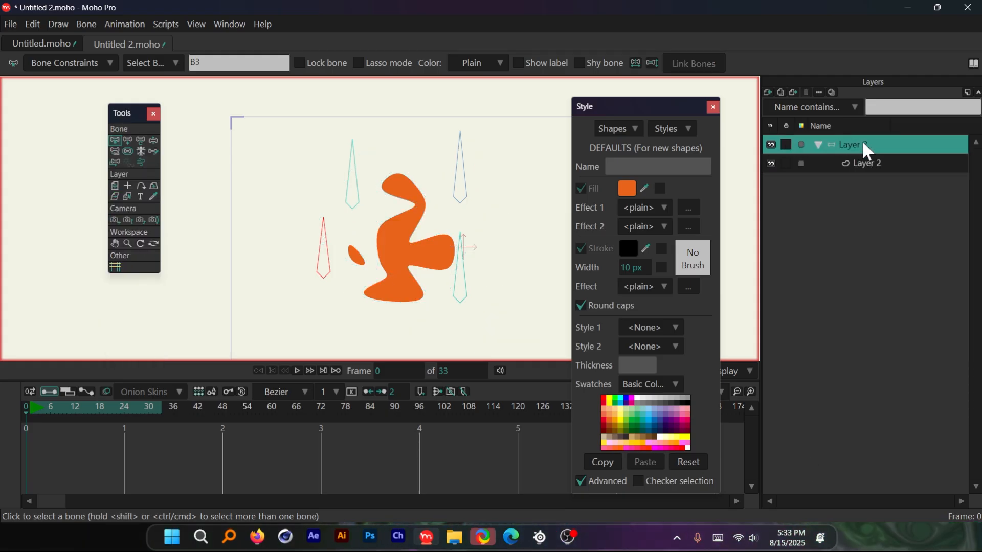
{"action": "scroll", "coordinate": [293, 157], "scroll_direction": "down", "scroll_amount": 2}
{"action": "scroll", "coordinate": [409, 220], "scroll_direction": "up", "scroll_amount": 2}
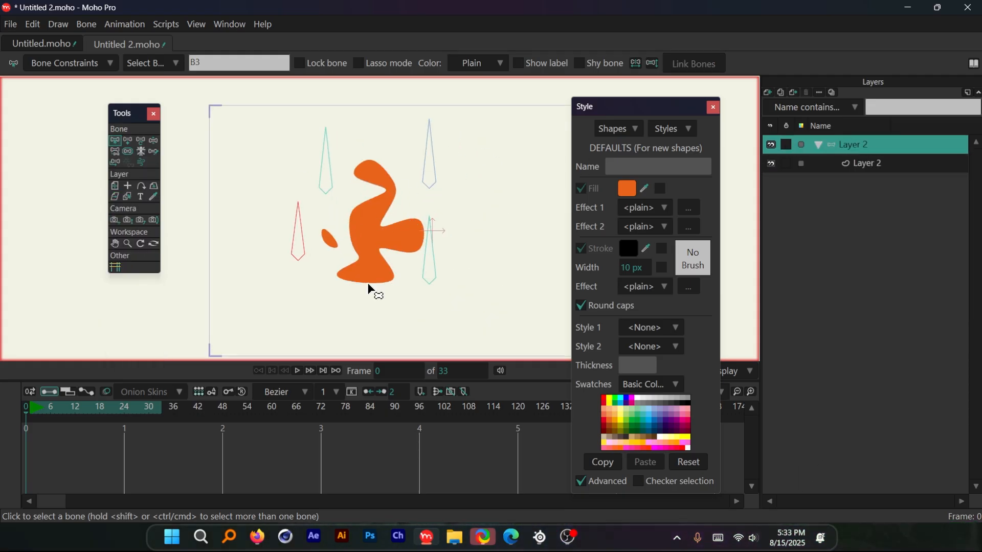
{"action": "left_click", "coordinate": [88, 406]}
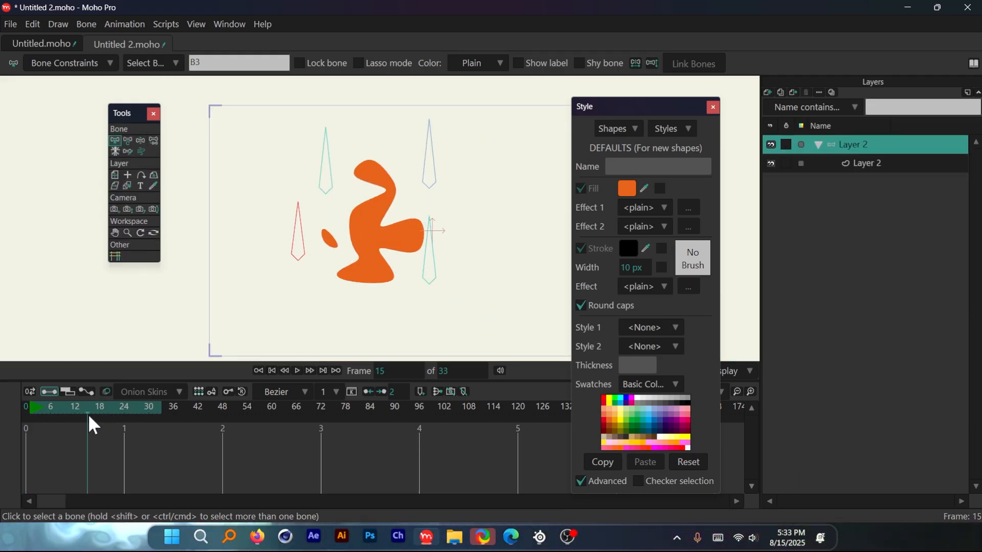
{"action": "left_click", "coordinate": [128, 140]}
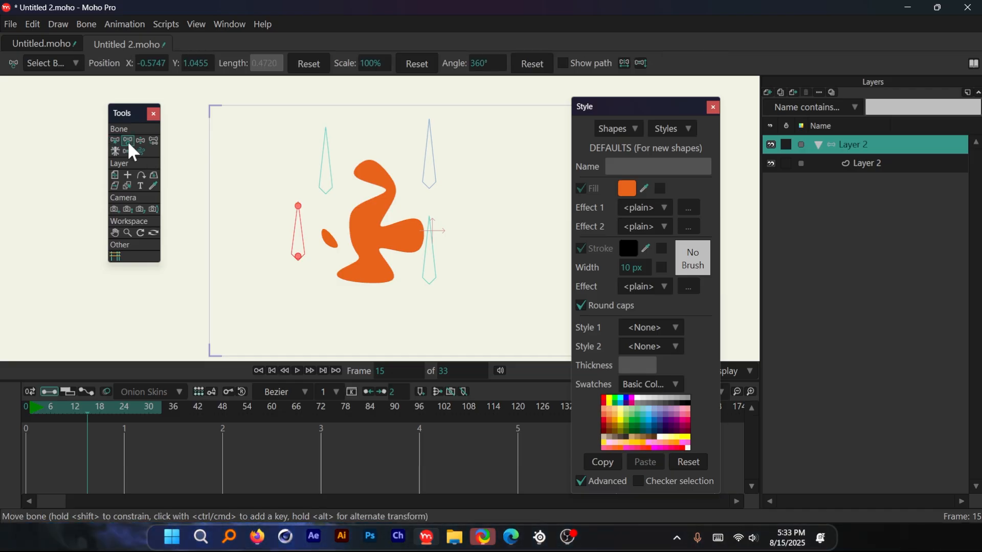
{"action": "left_click_drag", "start_coordinate": [300, 240], "coordinate": [392, 138]}
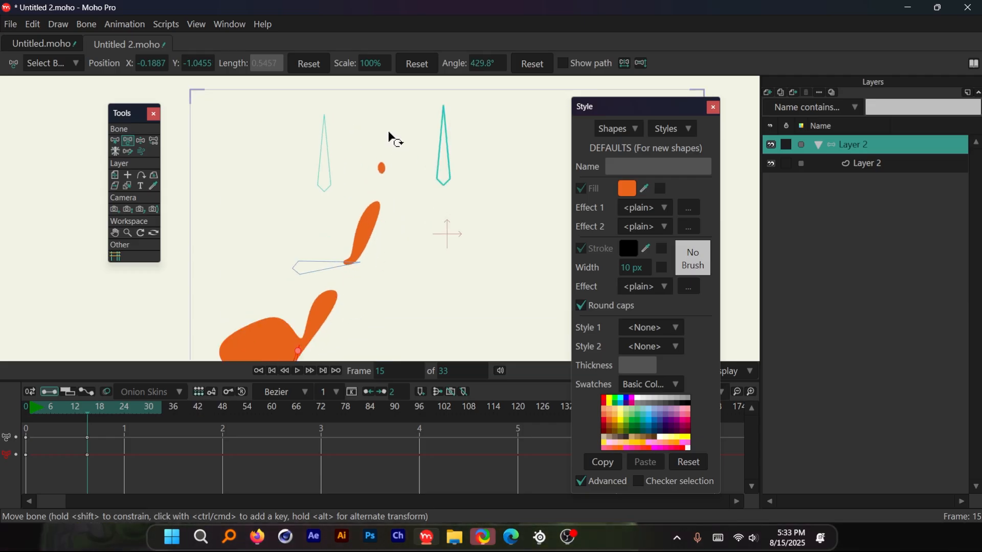
{"action": "key", "text": "ctrl+z"}
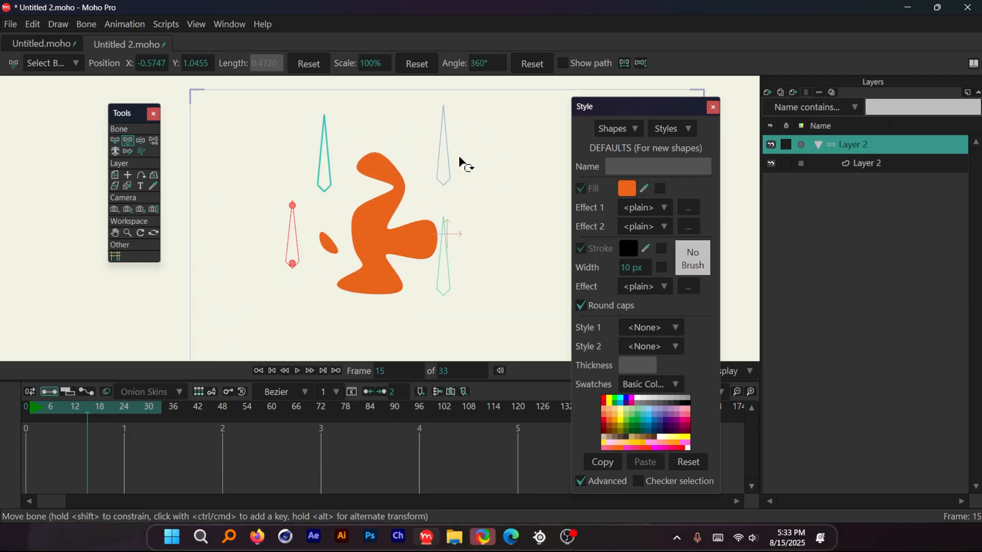
Select all four bones and reduce their bone strength to 0 at frame 0.
{"action": "left_click", "coordinate": [114, 141]}
{"action": "mouse_move", "coordinate": [231, 107]}
{"action": "left_mouse_down"}
{"action": "mouse_move", "coordinate": [340, 164]}
{"action": "mouse_move", "coordinate": [542, 317]}
{"action": "left_mouse_up"}
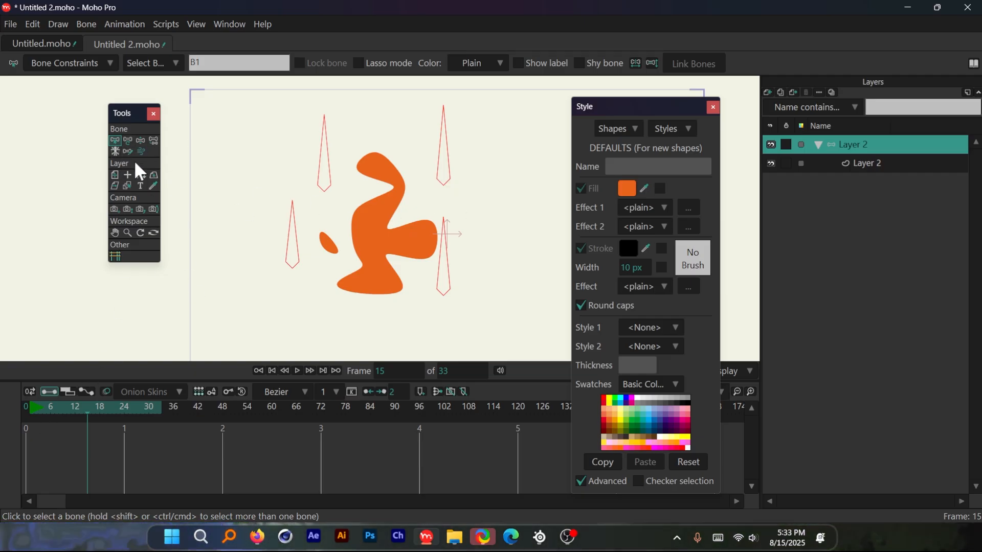
{"action": "left_click", "coordinate": [26, 406]}
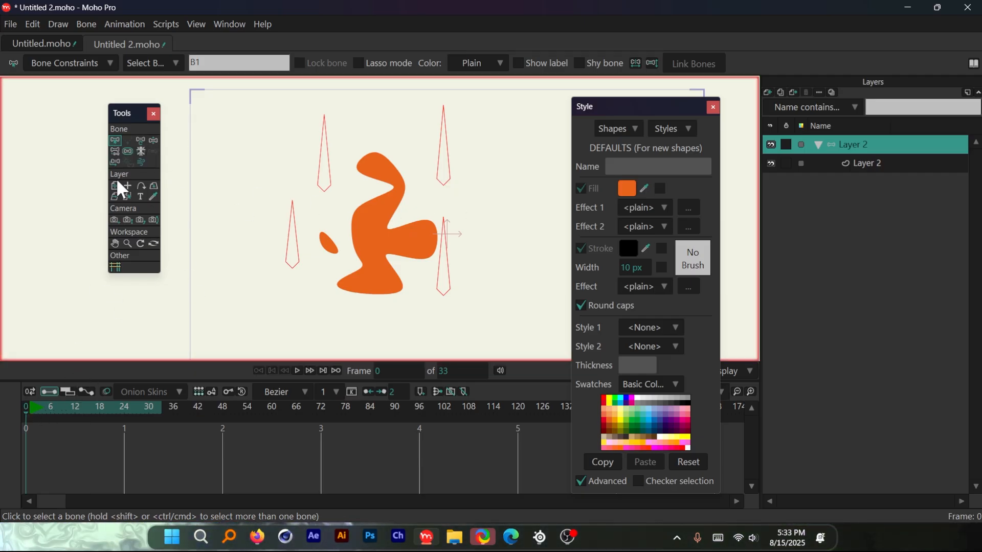
{"action": "left_click", "coordinate": [128, 151]}
{"action": "left_click_drag", "start_coordinate": [516, 189], "coordinate": [389, 166]}
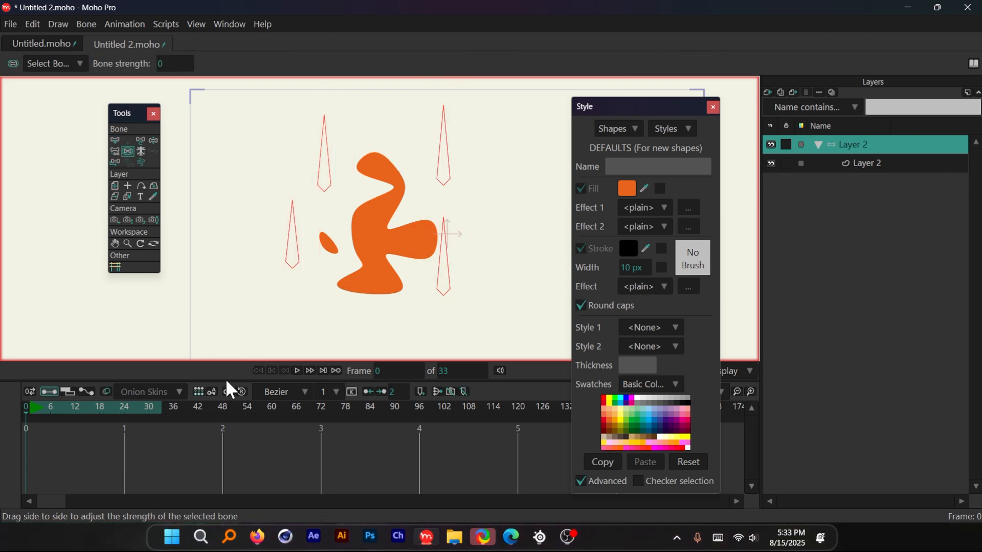
Try rotating only the upper-left bone at frame 10, then undo the rotation.
{"action": "left_click", "coordinate": [114, 140]}
{"action": "left_click", "coordinate": [327, 178]}
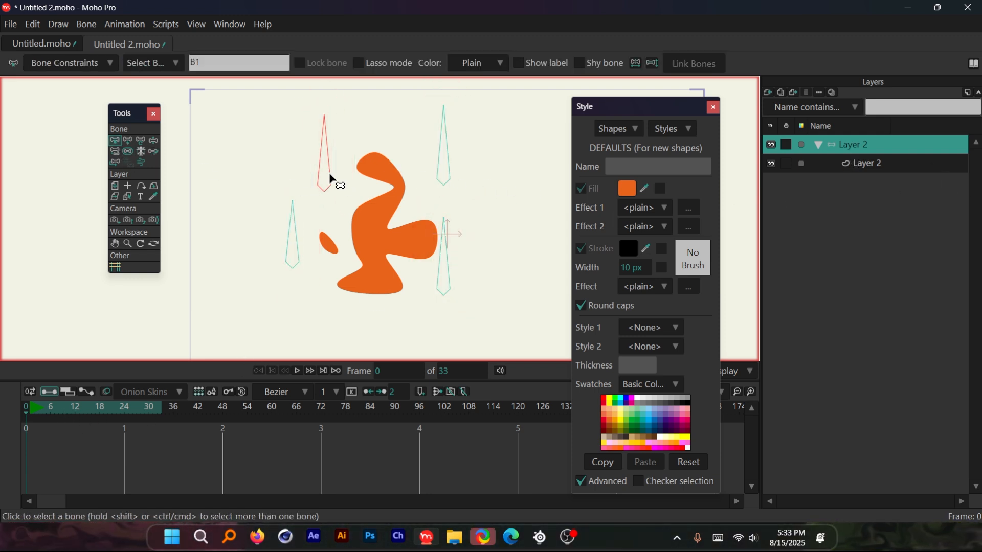
{"action": "left_click", "coordinate": [67, 409]}
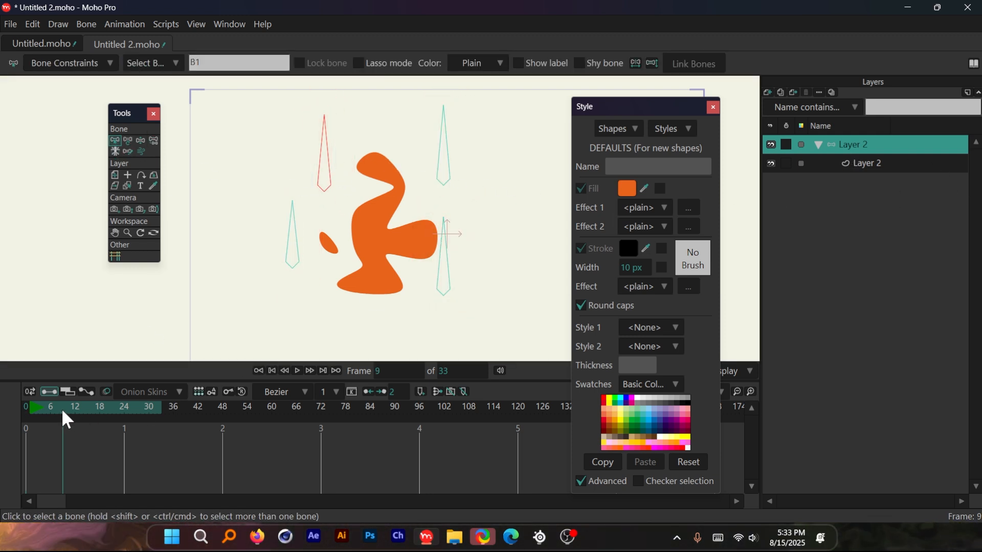
{"action": "left_click", "coordinate": [127, 140]}
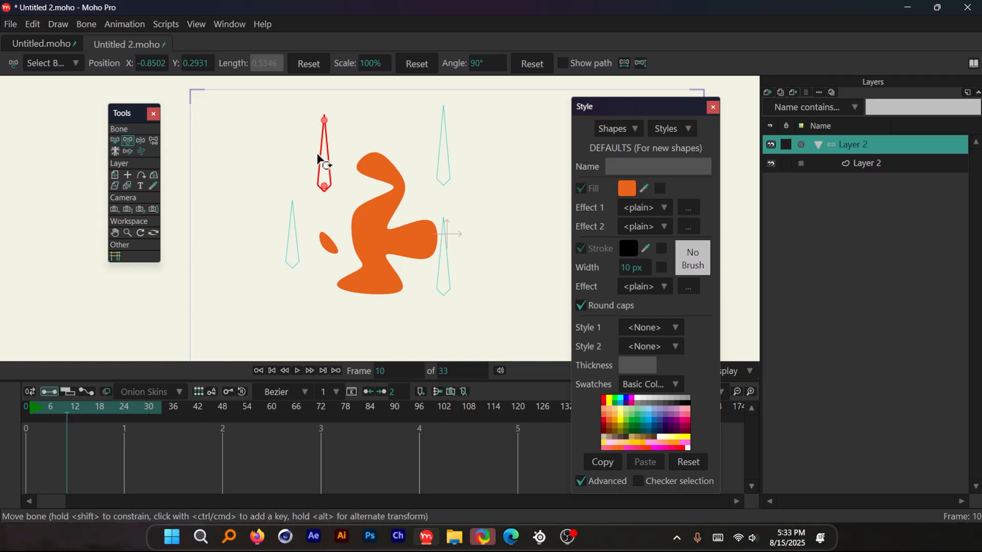
{"action": "left_click_drag", "start_coordinate": [323, 155], "coordinate": [357, 175]}
{"action": "key", "text": "ctrl+z"}
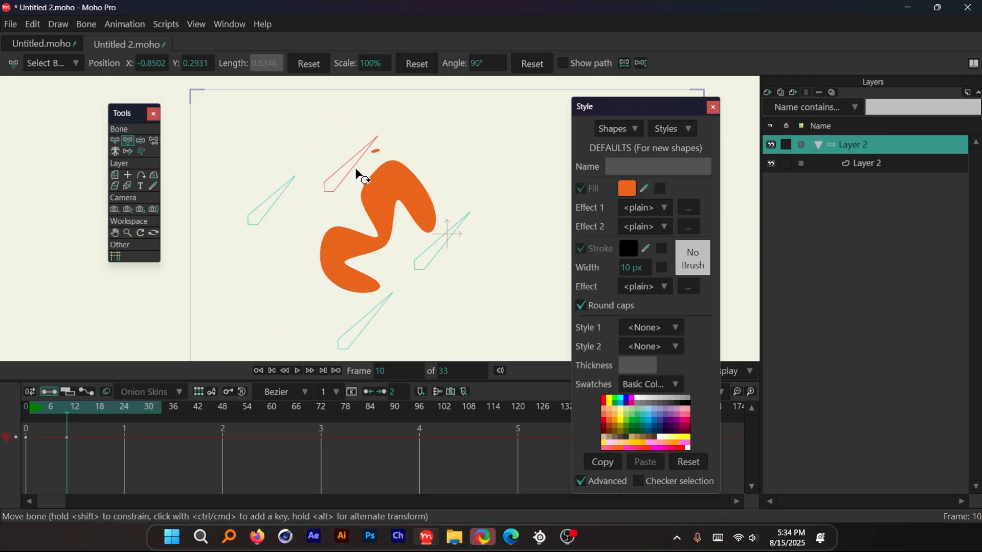
{"action": "key", "text": "ctrl+z"}
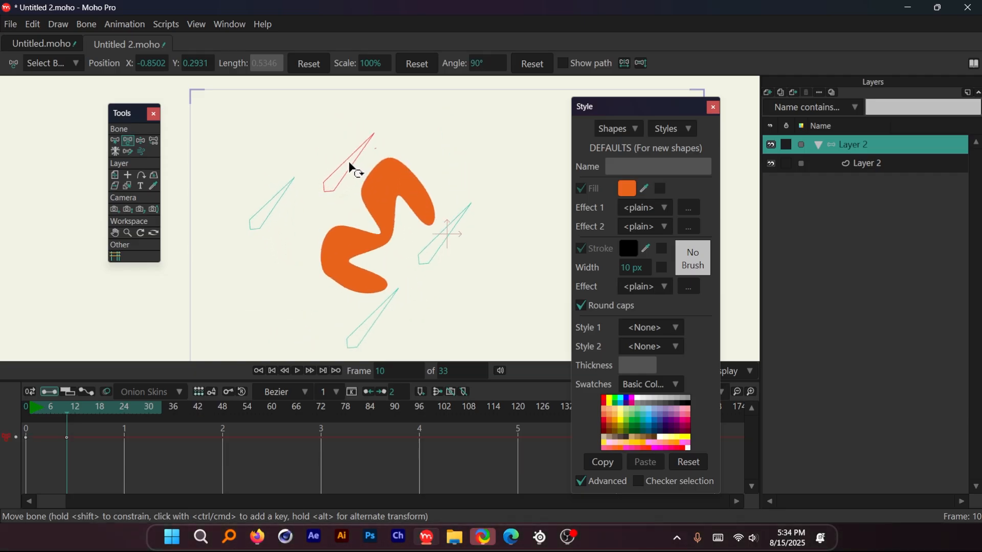
{"action": "key", "text": "ctrl+z"}
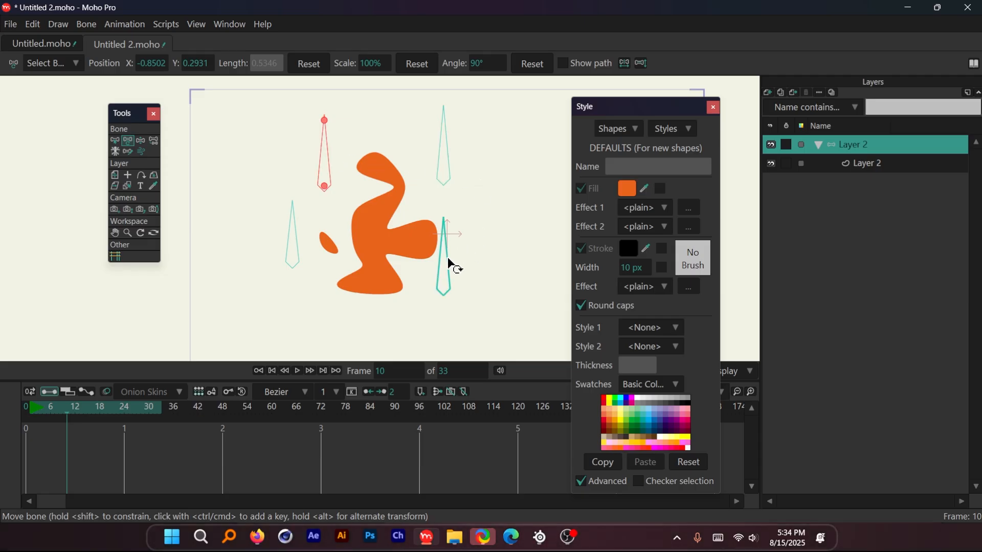
Test rotating the lower-right, upper-right, upper-left and lower-left bones one by one at frame 10, undoing each rotation.
{"action": "left_click_drag", "start_coordinate": [449, 263], "coordinate": [407, 283]}
{"action": "key", "text": "ctrl+z"}
{"action": "key", "text": "ctrl+z"}
{"action": "left_click", "coordinate": [447, 155]}
{"action": "left_click_drag", "start_coordinate": [448, 155], "coordinate": [451, 150]}
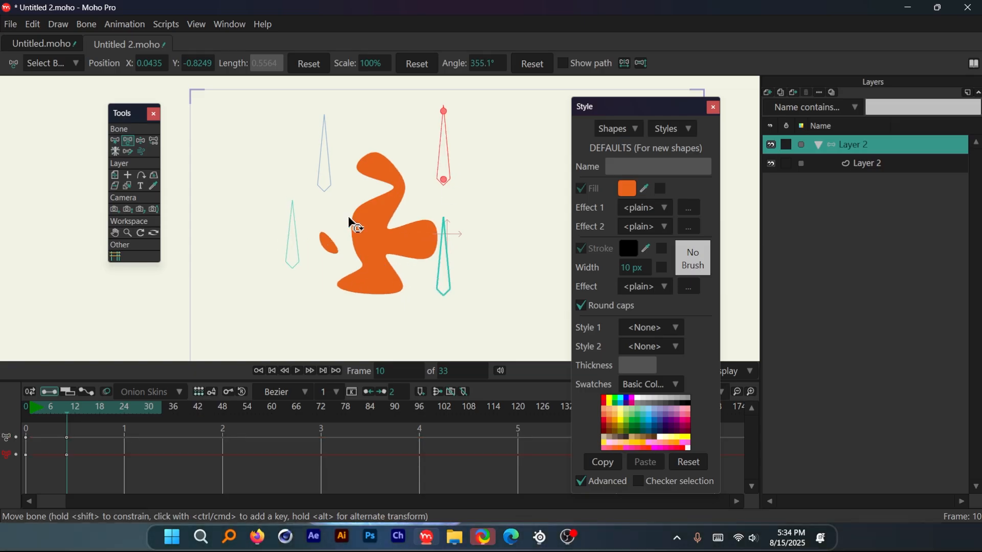
{"action": "left_click", "coordinate": [329, 164]}
{"action": "mouse_move", "coordinate": [328, 164]}
{"action": "left_mouse_down"}
{"action": "mouse_move", "coordinate": [355, 164]}
{"action": "mouse_move", "coordinate": [347, 161]}
{"action": "left_mouse_up"}
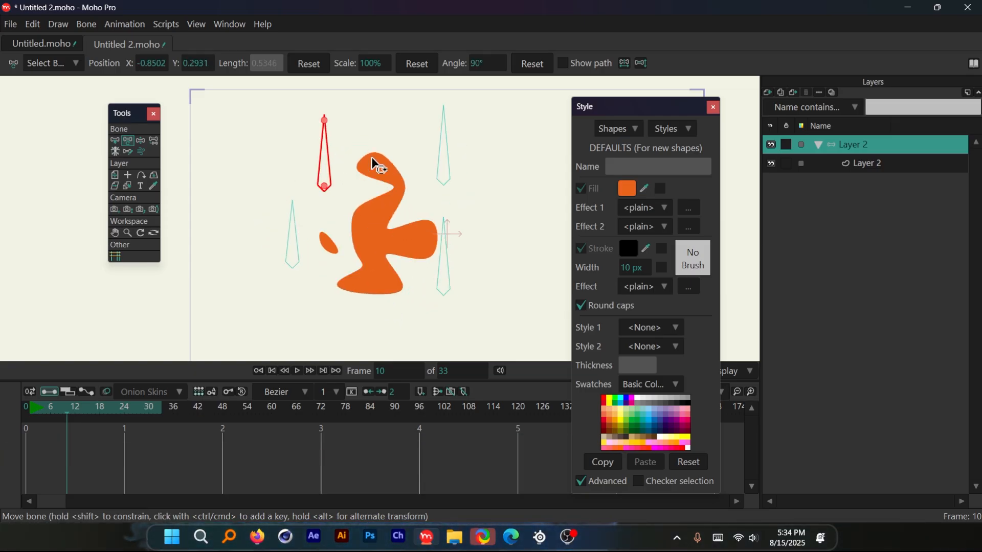
{"action": "left_click", "coordinate": [294, 234]}
{"action": "left_click_drag", "start_coordinate": [291, 230], "coordinate": [310, 234]}
{"action": "key", "text": "ctrl+z"}
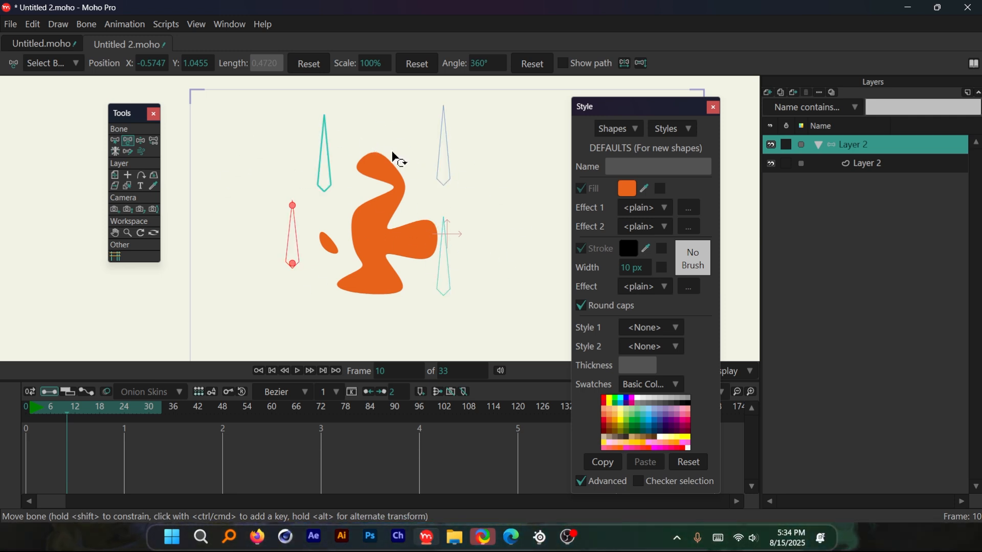
Detach the lower-left bone from its parent, the upper-right bone, at frame 0.
{"action": "scroll", "coordinate": [458, 158], "scroll_direction": "up", "scroll_amount": 1}
{"action": "scroll", "coordinate": [346, 183], "scroll_direction": "down", "scroll_amount": 1}
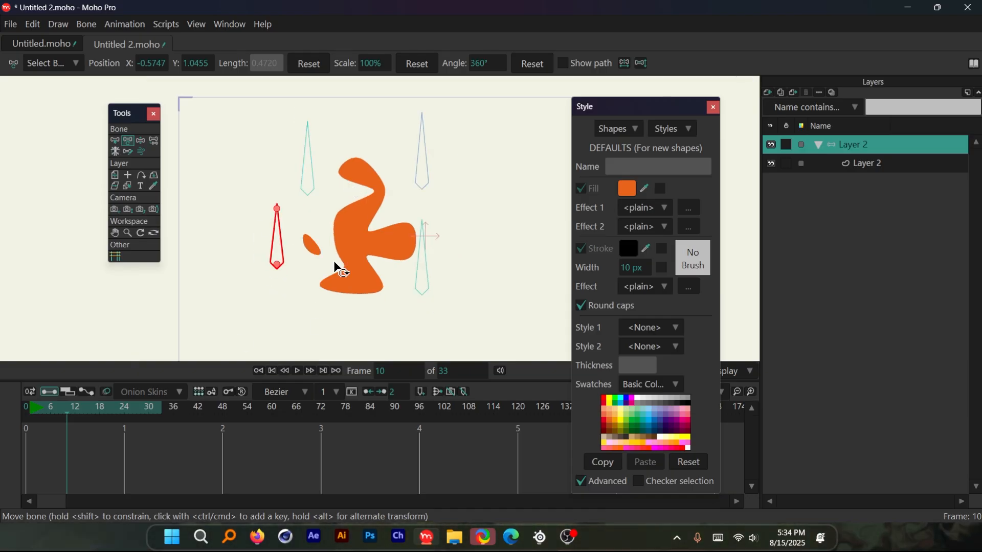
{"action": "scroll", "coordinate": [287, 254], "scroll_direction": "up", "scroll_amount": 1}
{"action": "scroll", "coordinate": [256, 241], "scroll_direction": "down", "scroll_amount": 1}
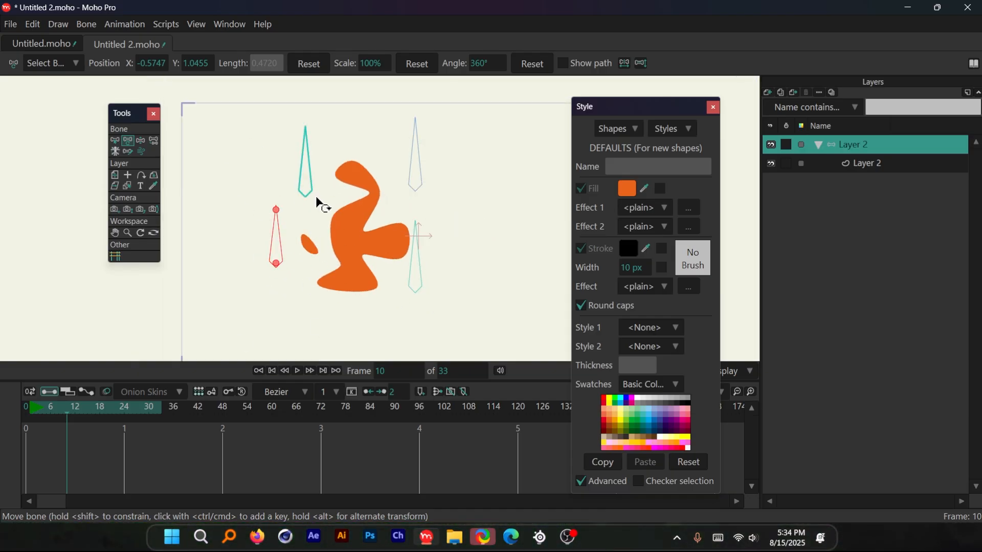
{"action": "key", "text": "Home"}
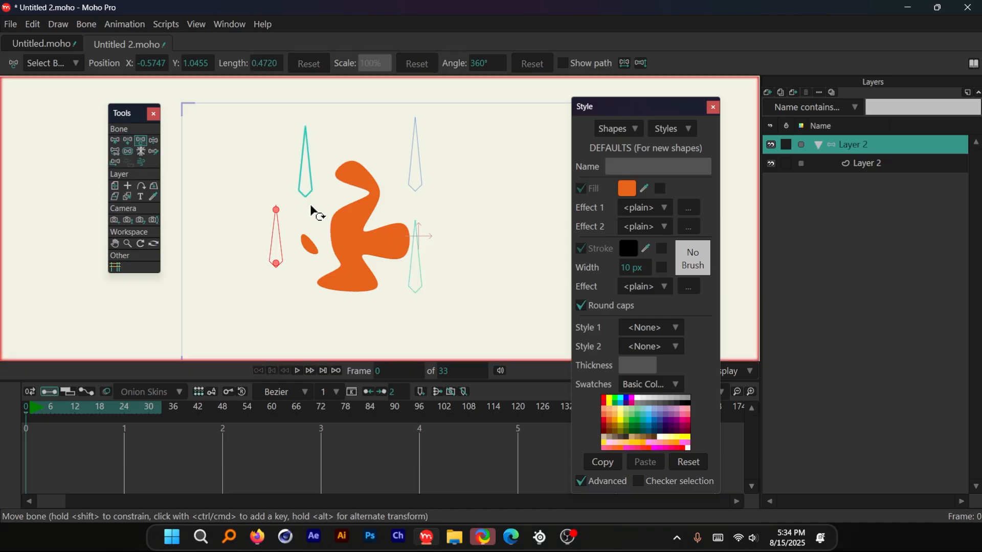
{"action": "left_click", "coordinate": [117, 153]}
{"action": "scroll", "coordinate": [314, 184], "scroll_direction": "up", "scroll_amount": 2}
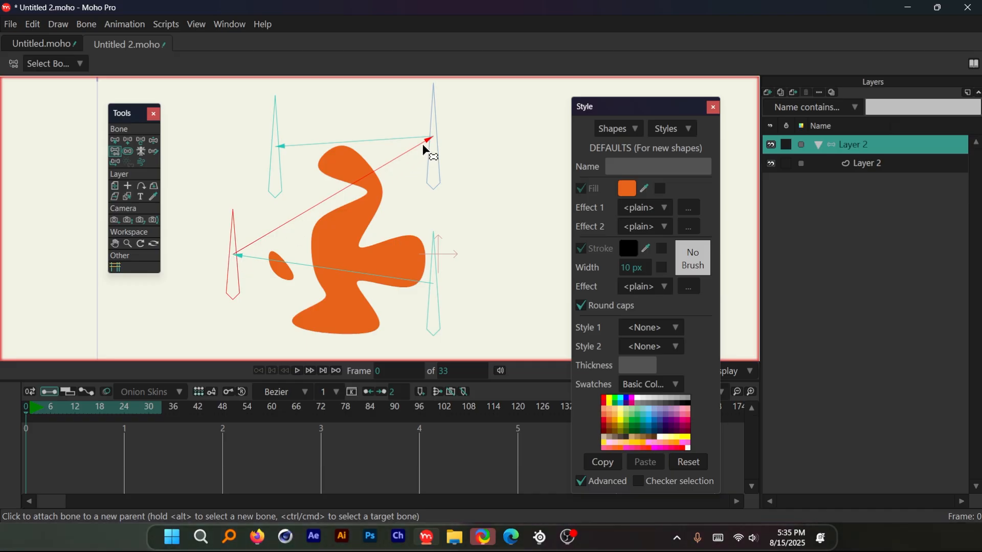
{"action": "scroll", "coordinate": [385, 161], "scroll_direction": "down", "scroll_amount": 1}
{"action": "scroll", "coordinate": [335, 246], "scroll_direction": "up", "scroll_amount": 1}
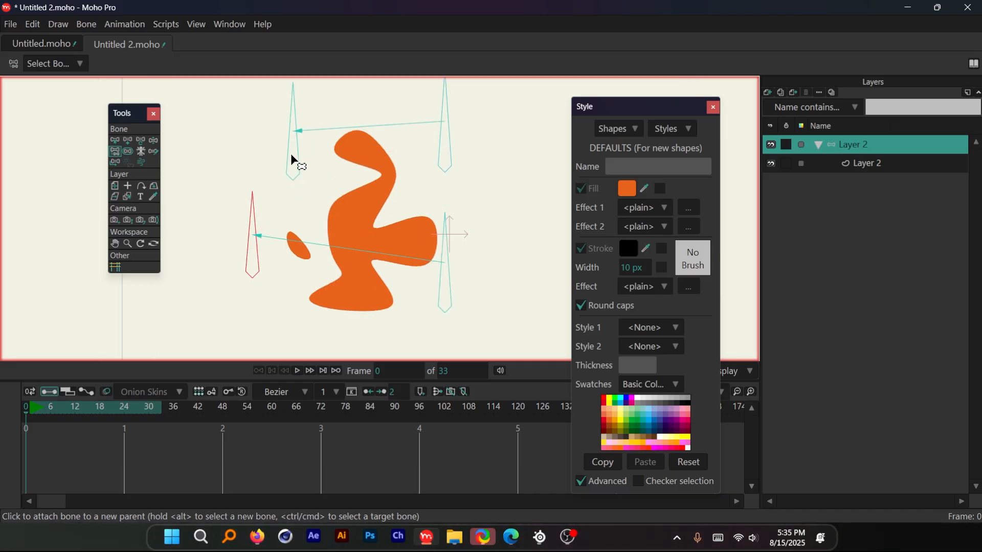
{"action": "scroll", "coordinate": [271, 217], "scroll_direction": "down", "scroll_amount": 1}
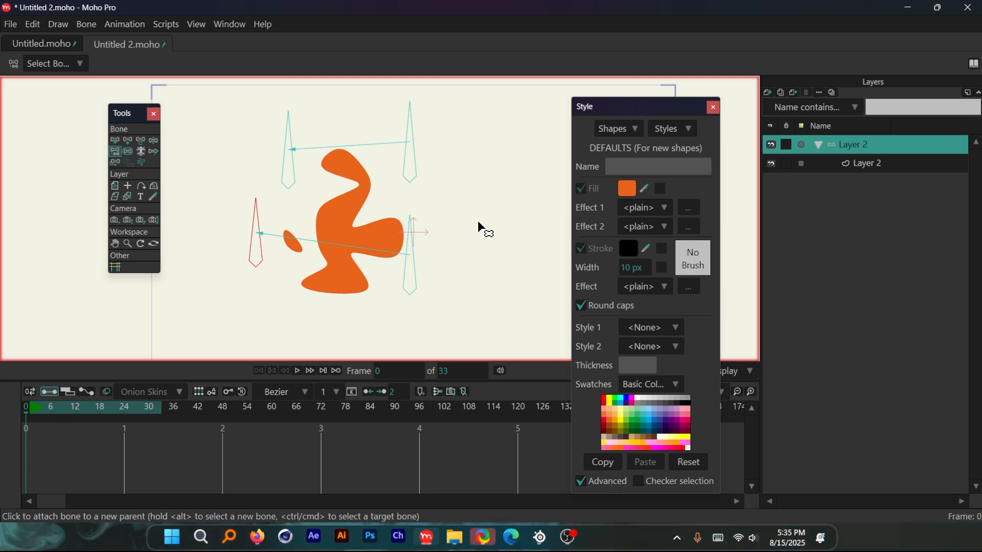
Detach the lower-right and upper-right bones from their parents so that all four bones are independent.
{"action": "left_click", "coordinate": [413, 179]}
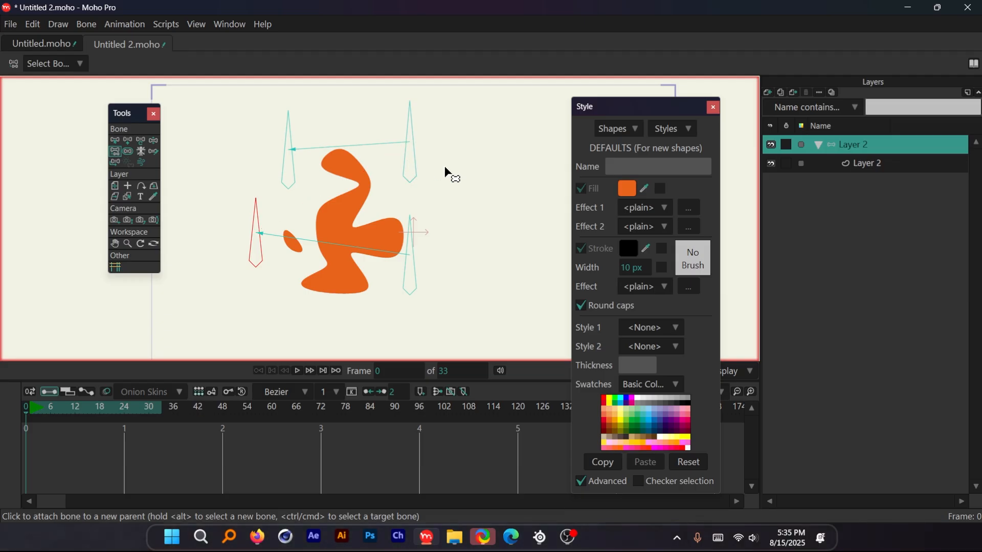
{"action": "left_click", "coordinate": [410, 156]}
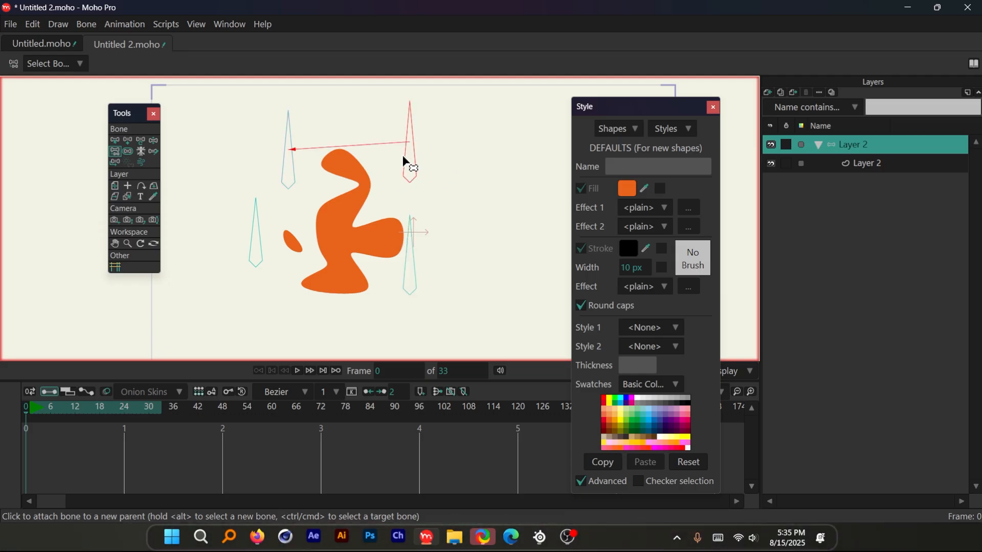
{"action": "left_click", "coordinate": [444, 170]}
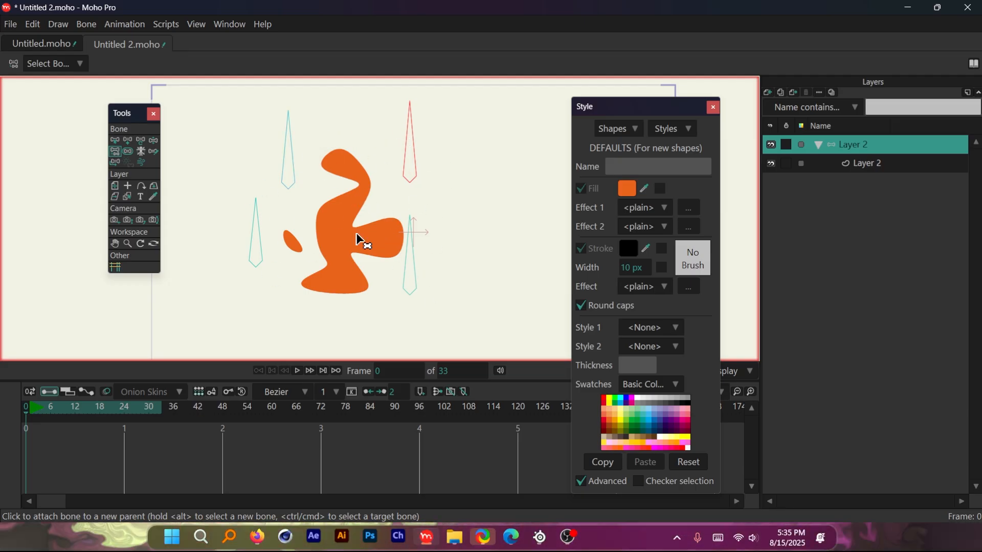
Test rotating the upper-right and upper-left bones independently at frame 7, undoing each rotation.
{"action": "left_click_drag", "start_coordinate": [60, 409], "coordinate": [53, 408]}
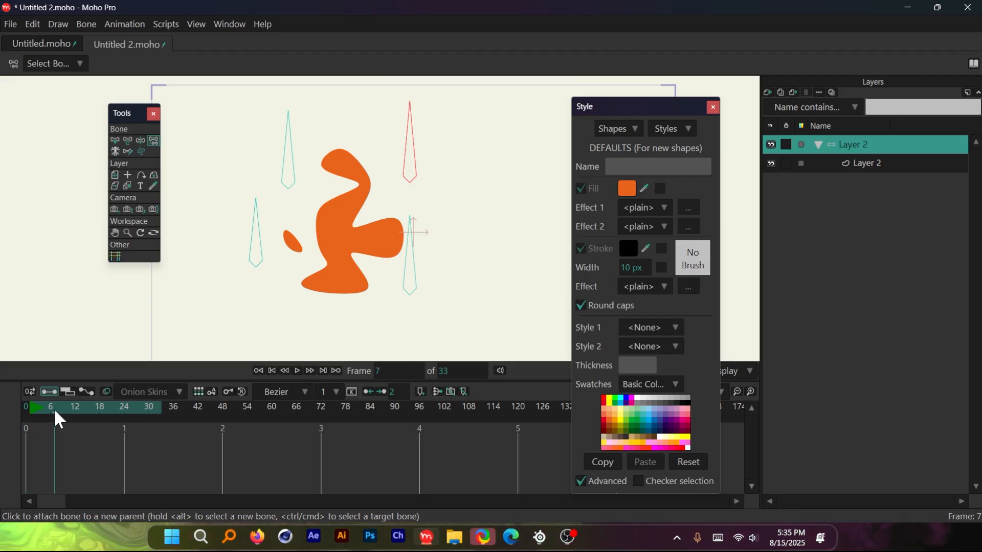
{"action": "left_click", "coordinate": [128, 141]}
{"action": "left_click", "coordinate": [416, 141]}
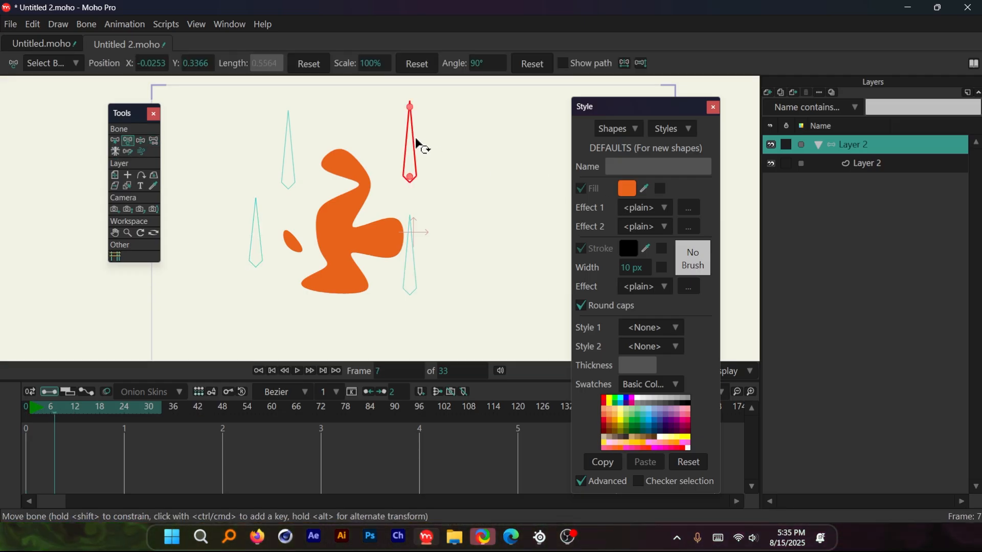
{"action": "left_click_drag", "start_coordinate": [416, 140], "coordinate": [405, 209]}
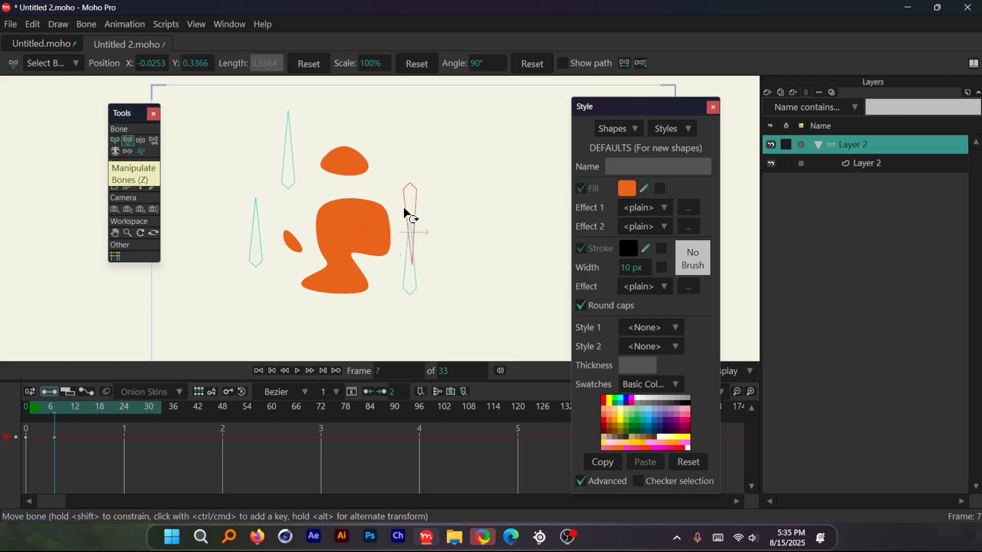
{"action": "key", "text": "ctrl+z"}
{"action": "left_click_drag", "start_coordinate": [288, 149], "coordinate": [256, 174]}
{"action": "key", "text": "ctrl+z"}
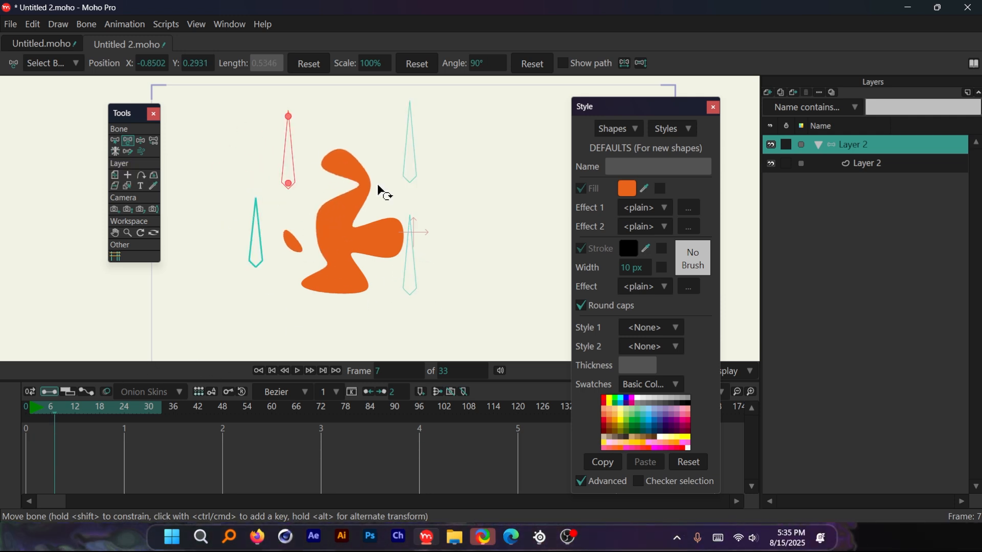
{"action": "left_click_drag", "start_coordinate": [53, 414], "coordinate": [30, 415]}
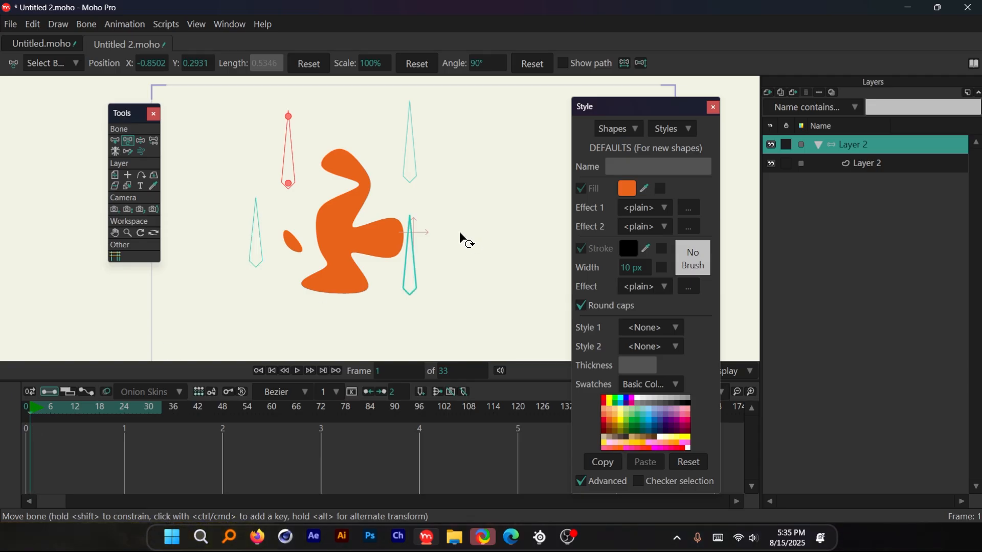
{"action": "scroll", "coordinate": [289, 190], "scroll_direction": "down", "scroll_amount": 2}
{"action": "scroll", "coordinate": [363, 177], "scroll_direction": "up", "scroll_amount": 2}
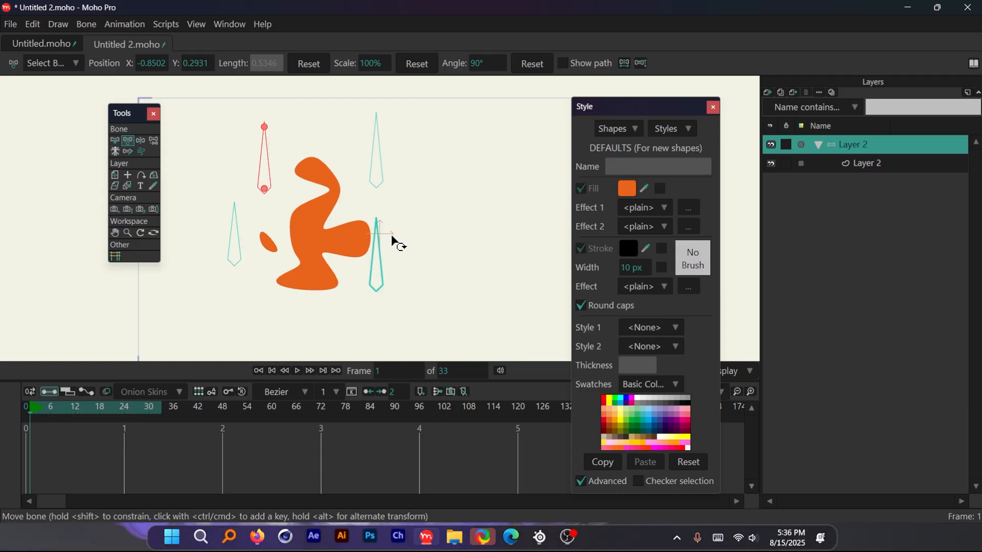
{"action": "scroll", "coordinate": [501, 164], "scroll_direction": "down", "scroll_amount": 1}
{"action": "scroll", "coordinate": [721, 161], "scroll_direction": "up", "scroll_amount": 1}
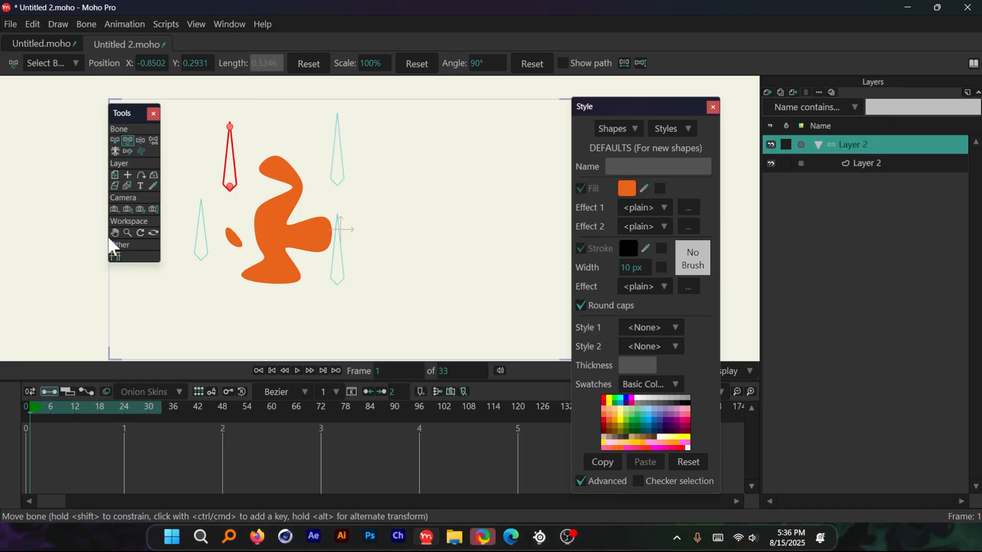
At frame 0, add two test bones beside the orange shape and undo the second one.
{"action": "left_click", "coordinate": [26, 410]}
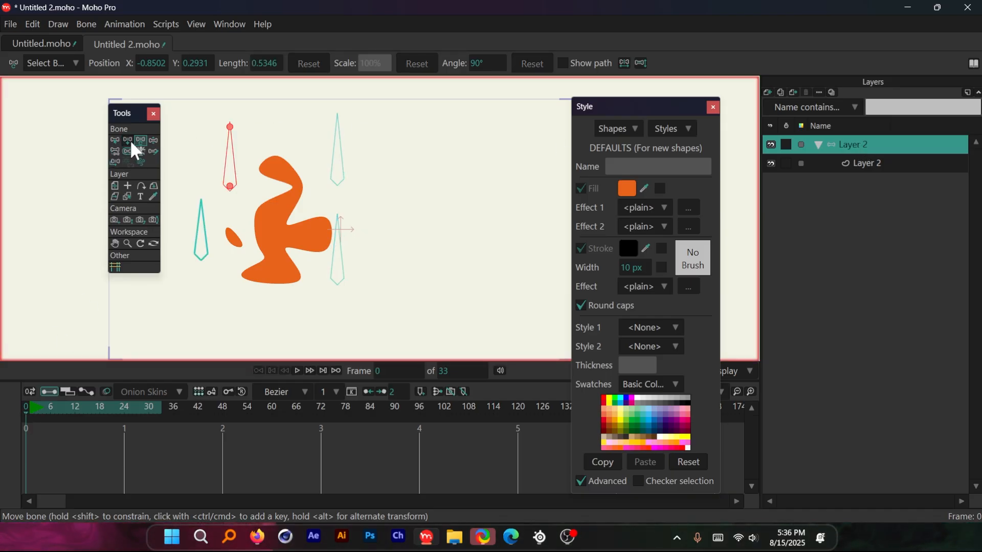
{"action": "left_click", "coordinate": [130, 140]}
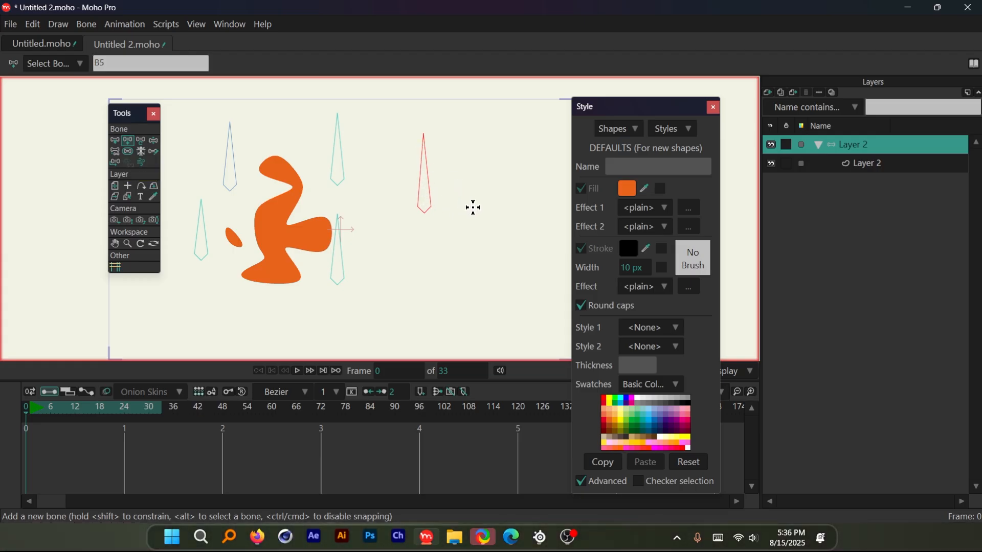
{"action": "left_click_drag", "start_coordinate": [461, 124], "coordinate": [469, 194]}
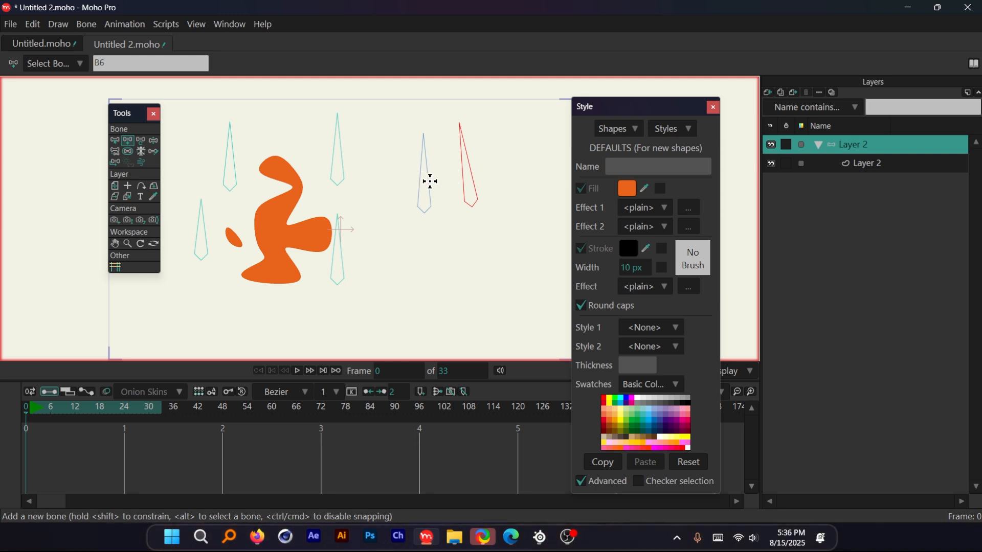
{"action": "scroll", "coordinate": [474, 163], "scroll_direction": "up", "scroll_amount": 2}
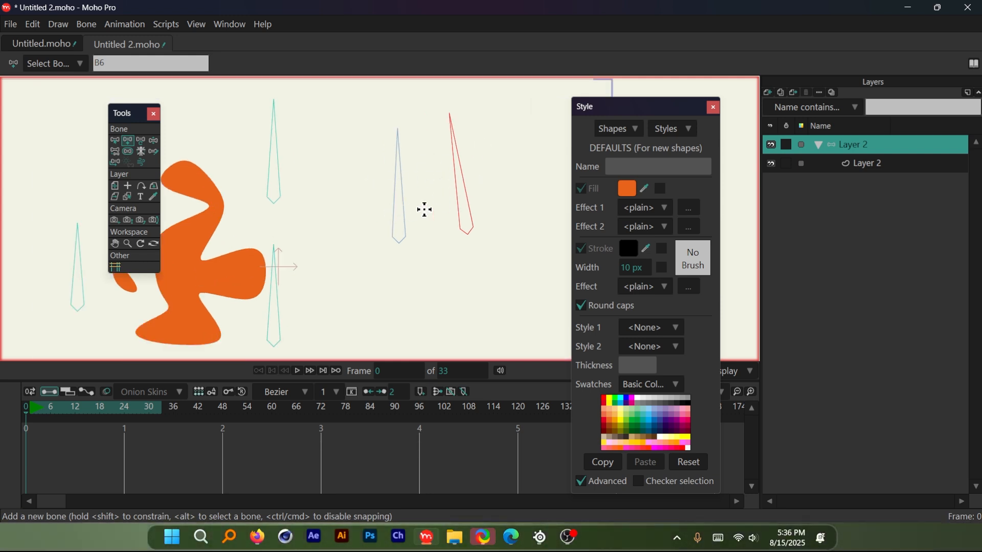
{"action": "key", "text": "ctrl+z"}
{"action": "scroll", "coordinate": [464, 206], "scroll_direction": "down", "scroll_amount": 3}
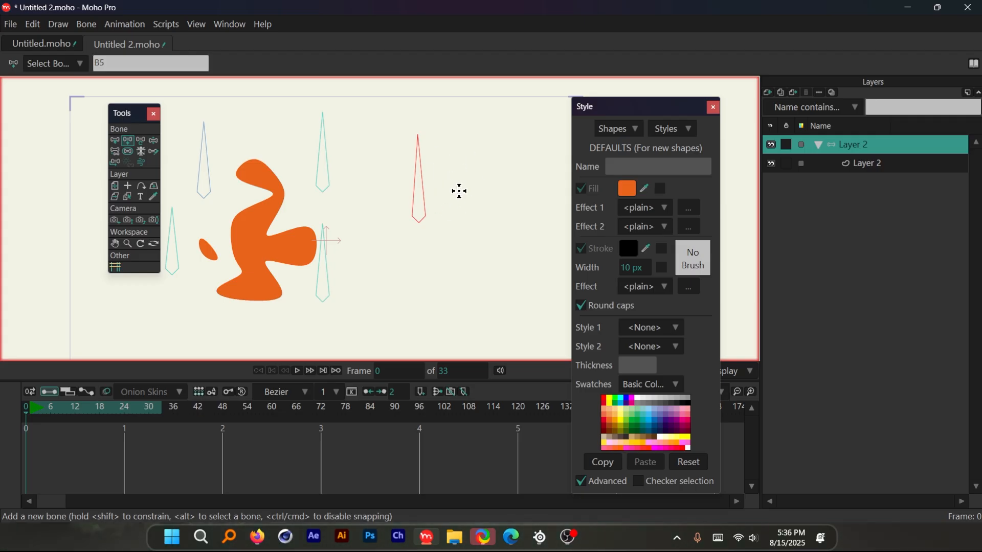
Deselect all bones, add an unparented vertical test bone beside the previous one, and undo the test bones.
{"action": "key", "text": "Return"}
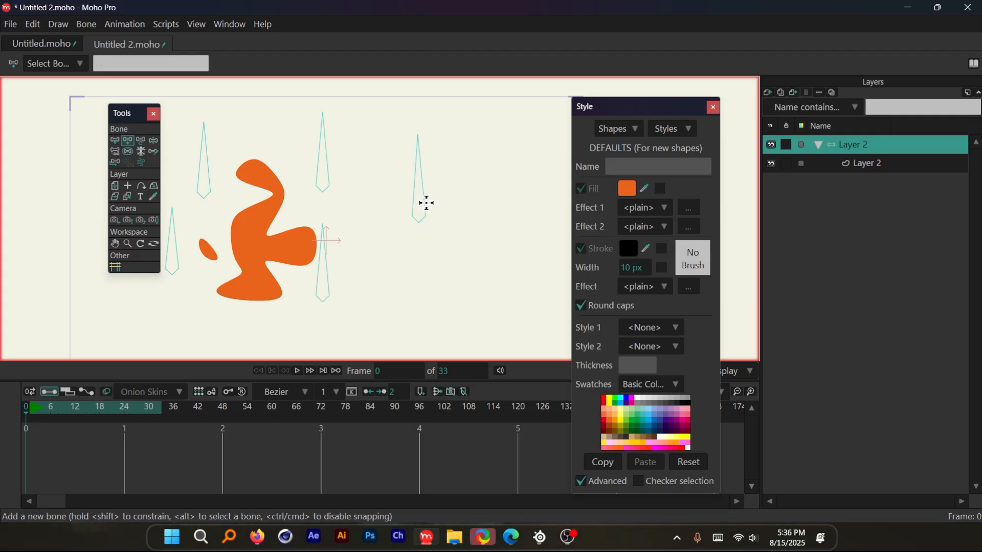
{"action": "left_click_drag", "start_coordinate": [452, 215], "coordinate": [453, 136]}
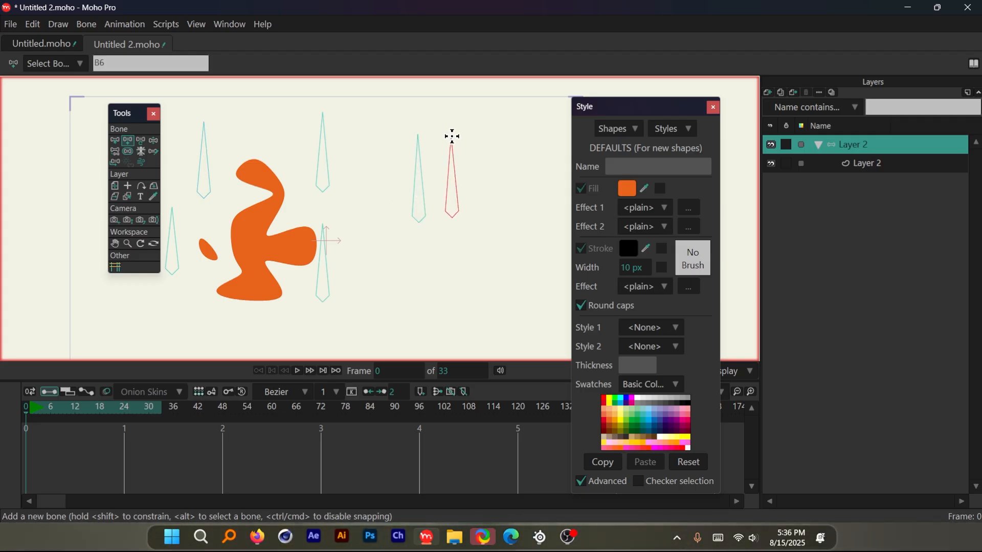
{"action": "scroll", "coordinate": [424, 195], "scroll_direction": "up", "scroll_amount": 2}
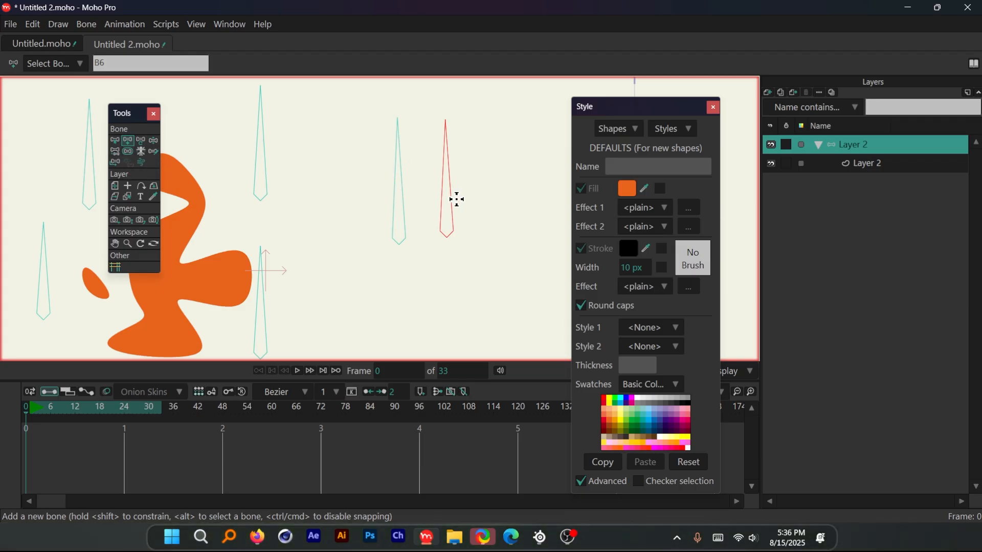
{"action": "scroll", "coordinate": [520, 177], "scroll_direction": "down", "scroll_amount": 3}
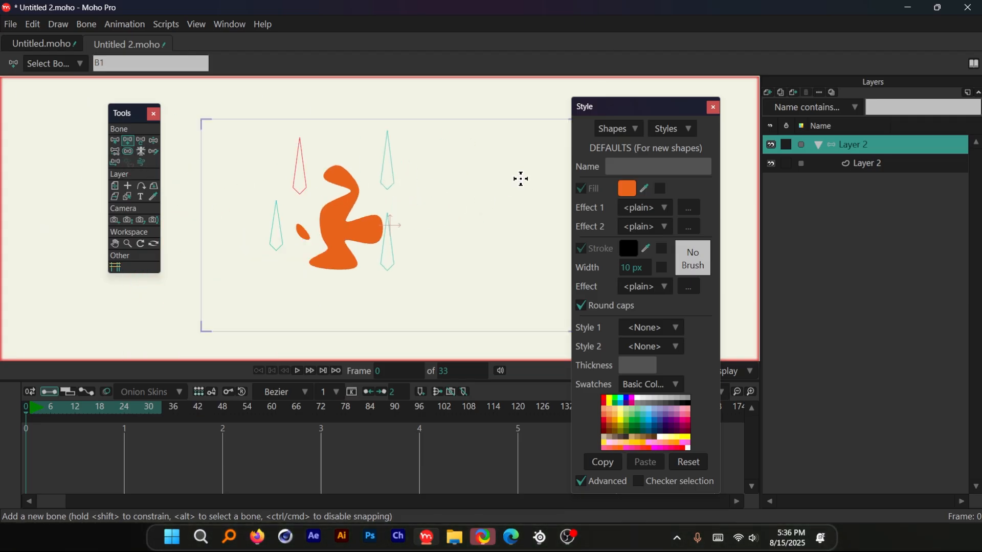
At frame 30, rotate the upper-left bone one full counter-clockwise turn to about 449.5° and scrub through the motion.
{"action": "left_click_drag", "start_coordinate": [63, 409], "coordinate": [149, 428]}
{"action": "key", "text": "space"}
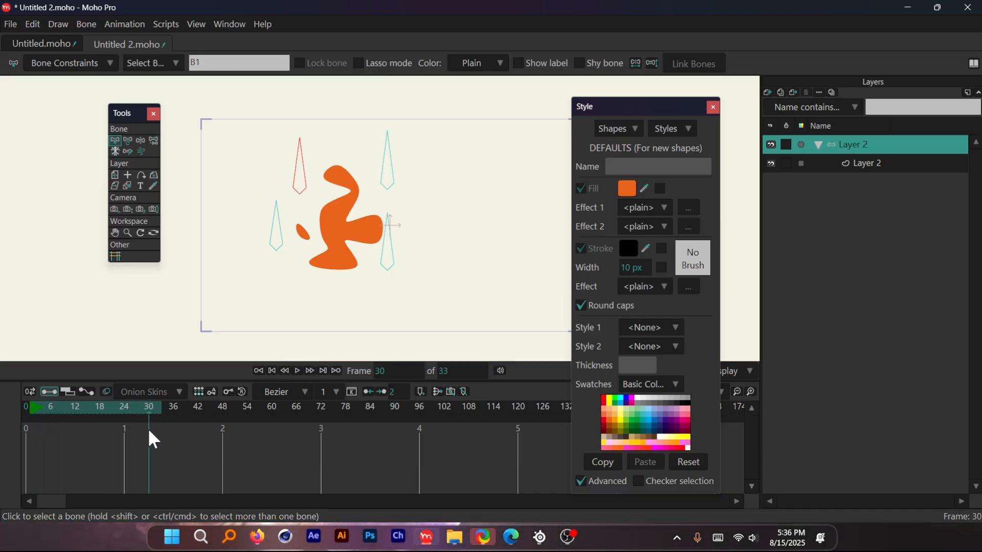
{"action": "scroll", "coordinate": [389, 222], "scroll_direction": "up", "scroll_amount": 1}
{"action": "left_click", "coordinate": [129, 142]}
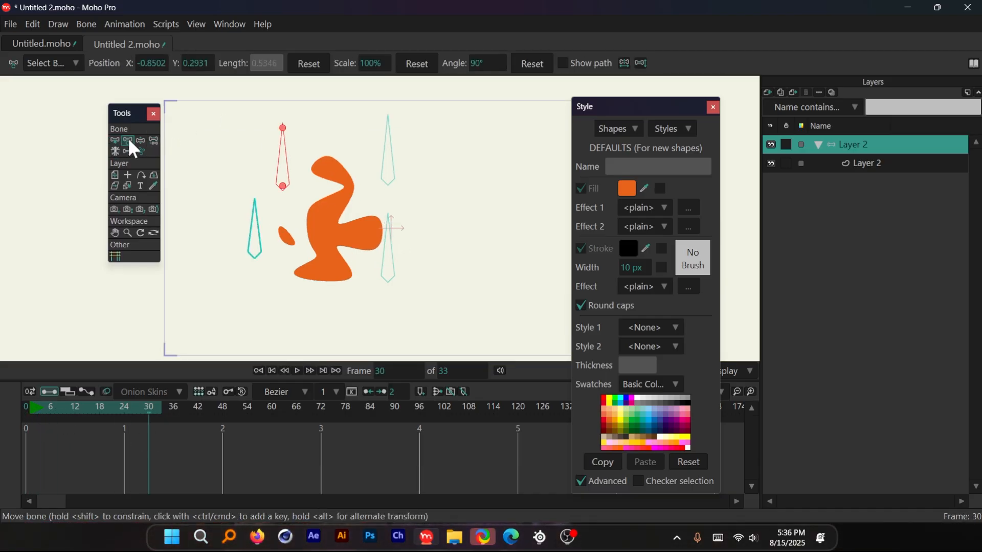
{"action": "left_click_drag", "start_coordinate": [285, 160], "coordinate": [271, 157]}
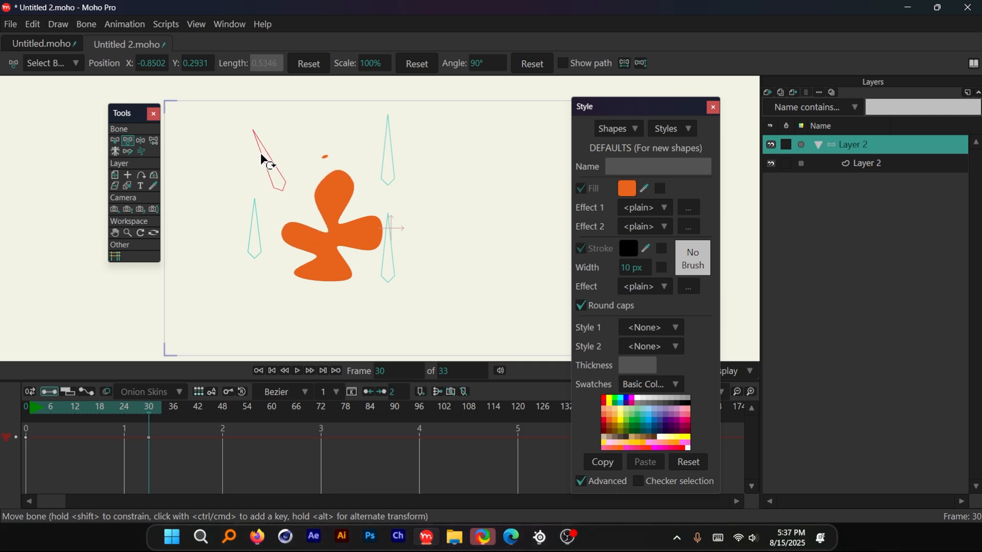
{"action": "key", "text": "ctrl+z"}
{"action": "mouse_move", "coordinate": [280, 157]}
{"action": "left_mouse_down"}
{"action": "mouse_move", "coordinate": [261, 158]}
{"action": "mouse_move", "coordinate": [247, 188]}
{"action": "mouse_move", "coordinate": [258, 227]}
{"action": "mouse_move", "coordinate": [279, 151]}
{"action": "left_mouse_up"}
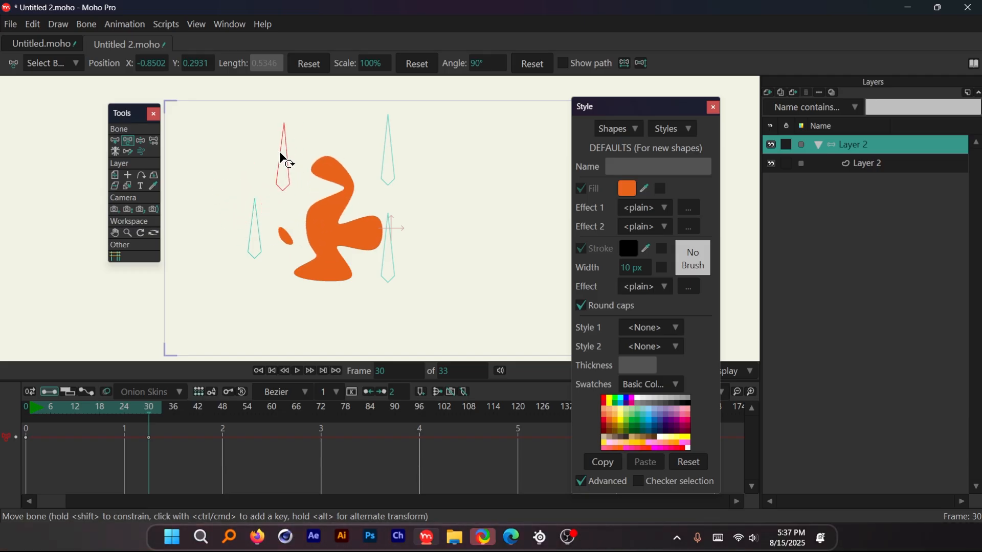
{"action": "left_click_drag", "start_coordinate": [122, 408], "coordinate": [149, 442]}
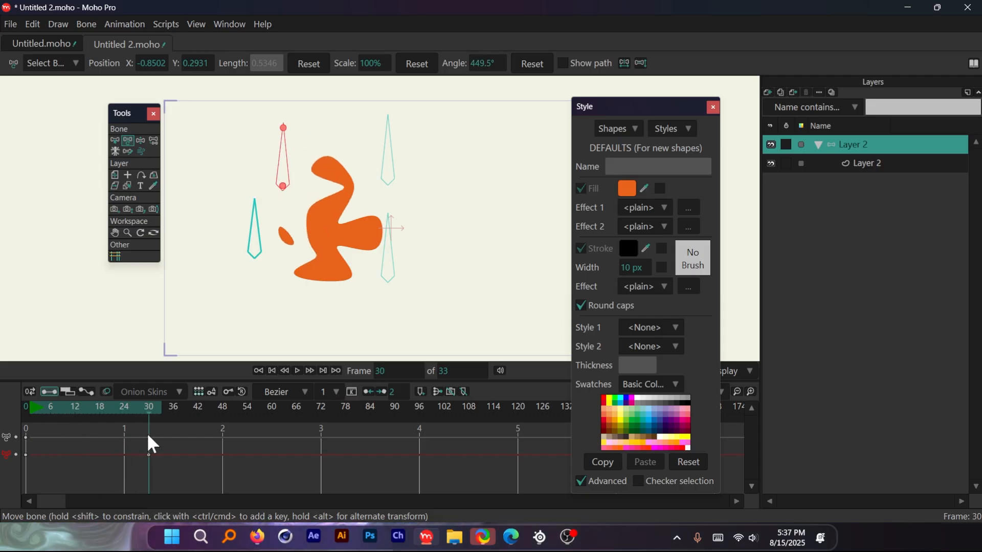
At frame 30, rotate the lower-left bone a full turn counter-clockwise to about 447.1° and both right-hand bones a full turn clockwise.
{"action": "left_click", "coordinate": [256, 234]}
{"action": "left_click_drag", "start_coordinate": [259, 234], "coordinate": [299, 266]}
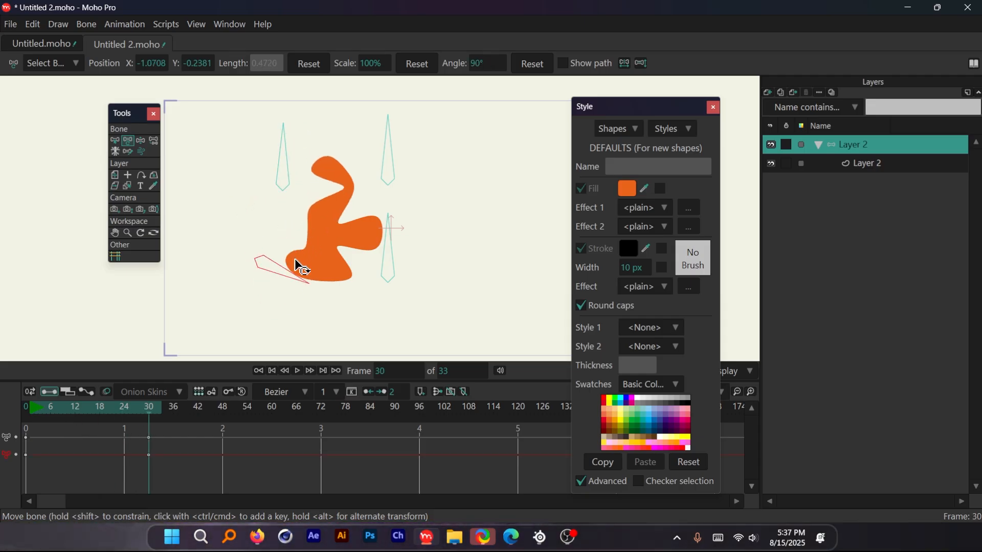
{"action": "left_click_drag", "start_coordinate": [254, 205], "coordinate": [255, 206]}
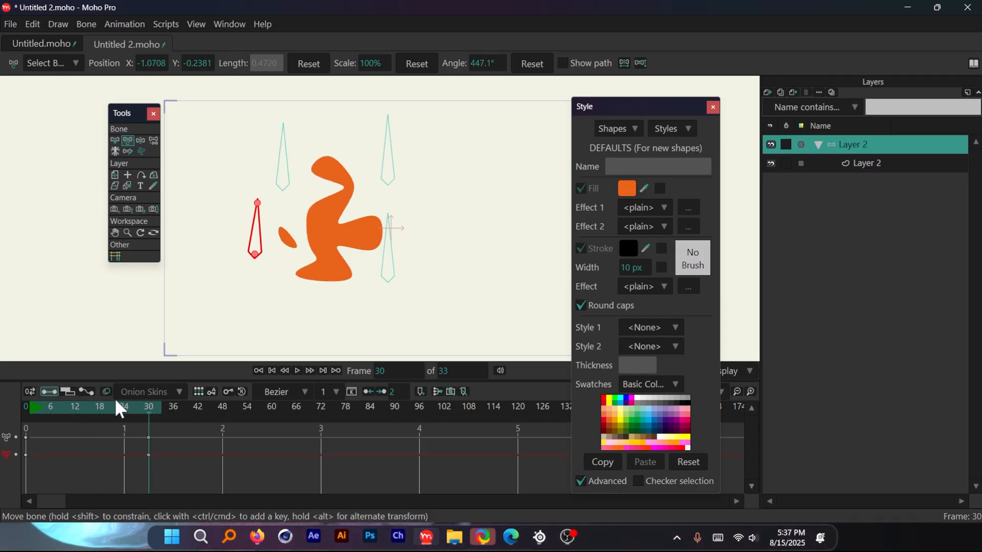
{"action": "mouse_move", "coordinate": [394, 160]}
{"action": "left_mouse_down"}
{"action": "mouse_move", "coordinate": [444, 204]}
{"action": "mouse_move", "coordinate": [430, 228]}
{"action": "mouse_move", "coordinate": [368, 184]}
{"action": "mouse_move", "coordinate": [393, 158]}
{"action": "left_mouse_up"}
{"action": "mouse_move", "coordinate": [389, 246]}
{"action": "left_mouse_down"}
{"action": "mouse_move", "coordinate": [375, 299]}
{"action": "mouse_move", "coordinate": [382, 247]}
{"action": "left_mouse_up"}
Play back the animation to check how the four rotating bones deform the orange shape.
{"action": "left_click", "coordinate": [299, 370]}
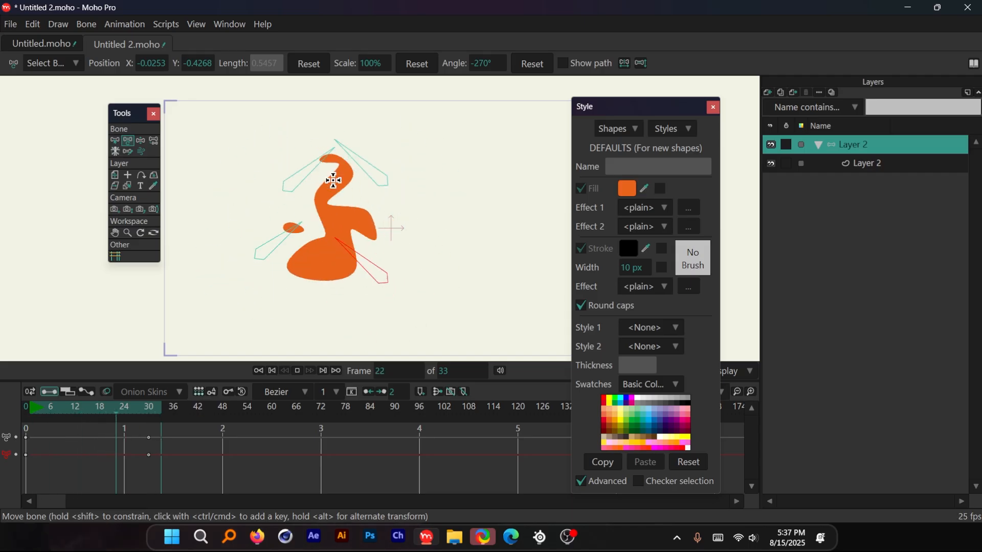
{"action": "scroll", "coordinate": [326, 174], "scroll_direction": "up", "scroll_amount": 1}
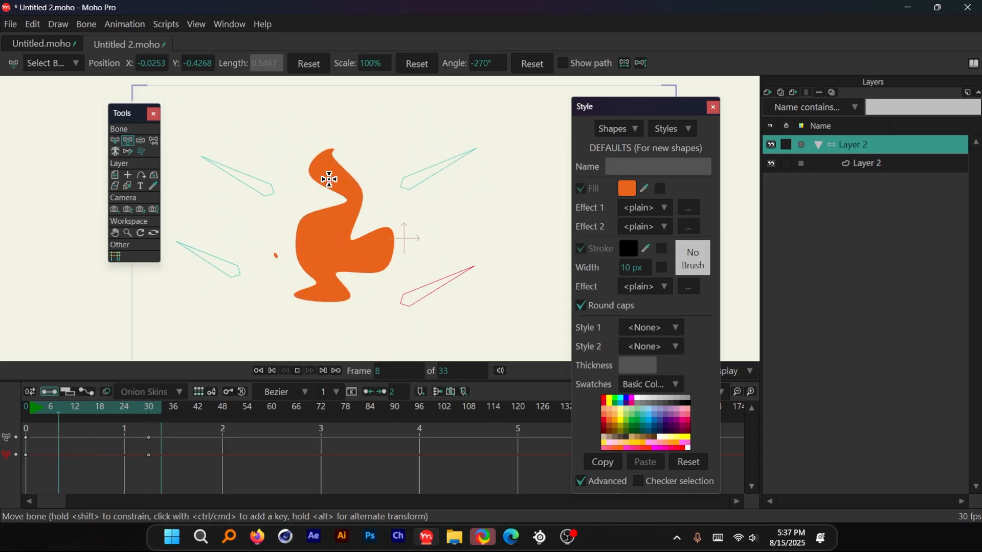
{"action": "key", "text": "space"}
Select all four bones at frame 30 and set the interpolation of their keyframes to Linear.
{"action": "left_click", "coordinate": [148, 424]}
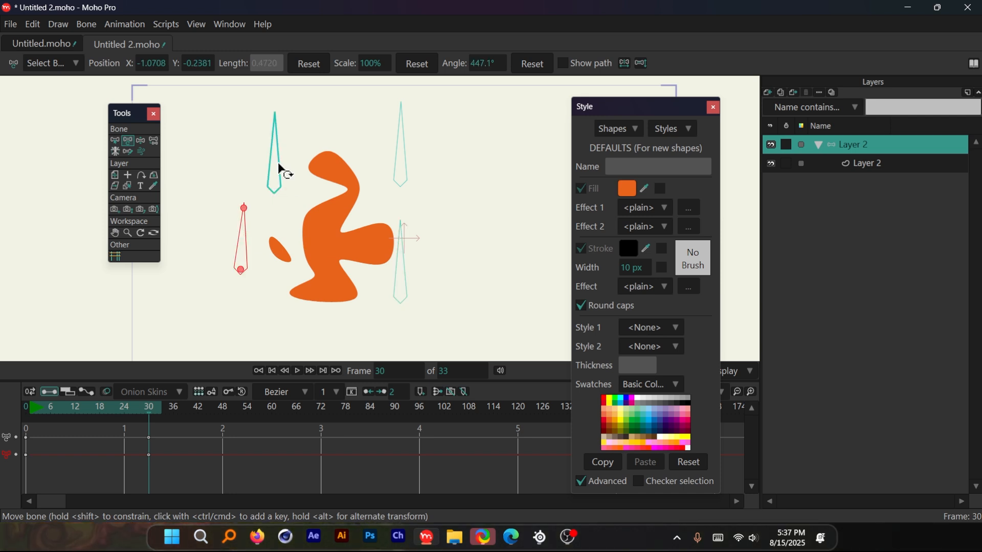
{"action": "left_click", "coordinate": [116, 141]}
{"action": "left_click_drag", "start_coordinate": [219, 120], "coordinate": [492, 323]}
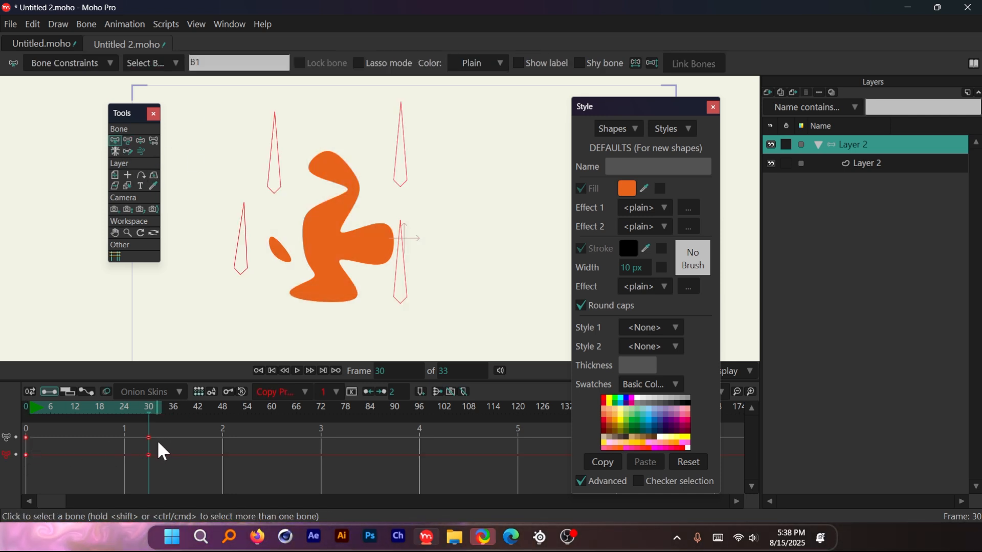
{"action": "left_click", "coordinate": [272, 391]}
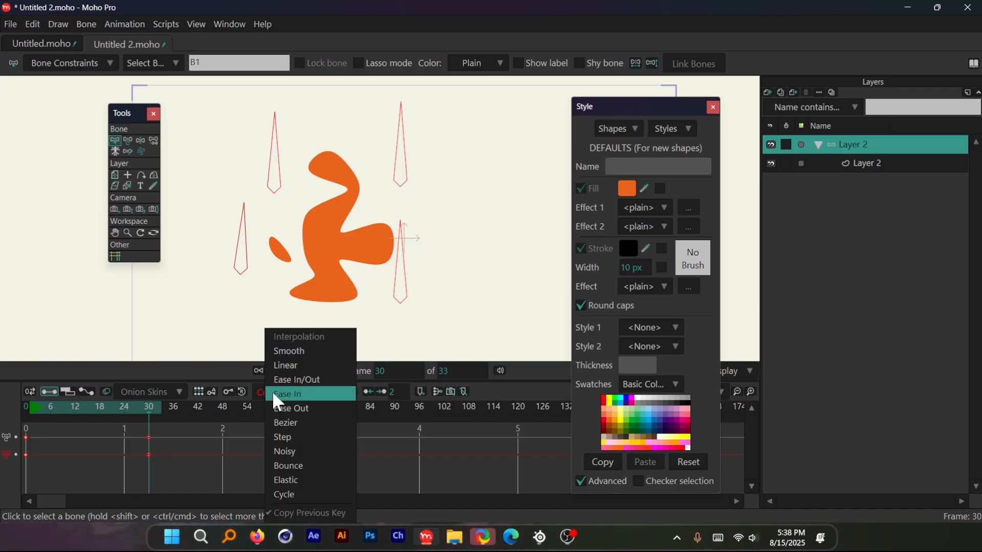
{"action": "left_click", "coordinate": [299, 368]}
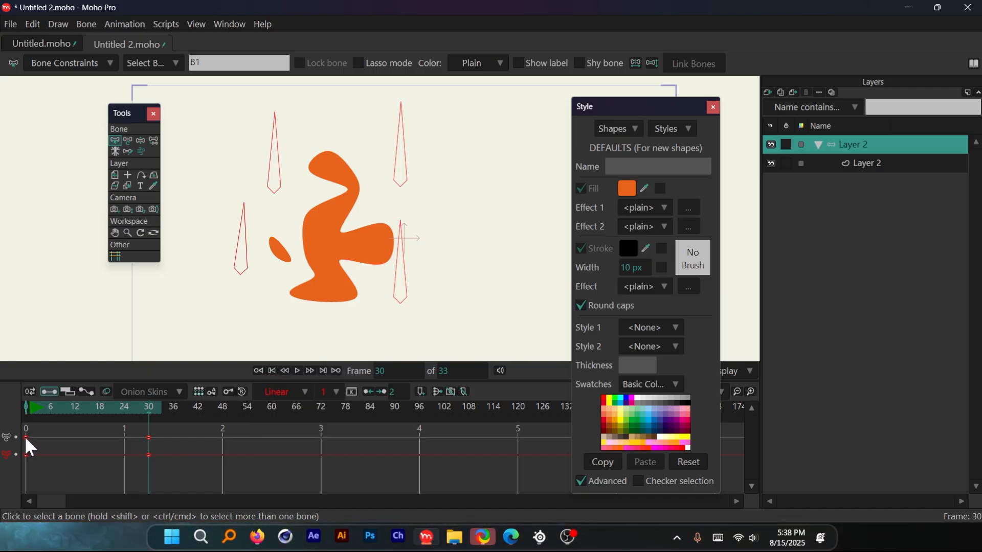
Enlarge the timeline, inspect the bone keyframes at frames 0 and 30, and play back the rotation.
{"action": "left_click", "coordinate": [752, 392]}
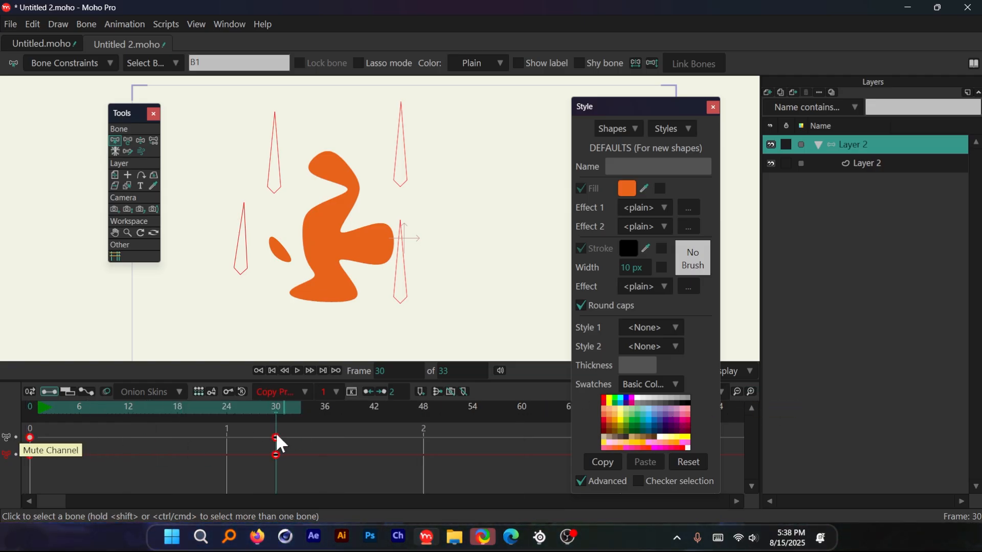
{"action": "left_click", "coordinate": [30, 437]}
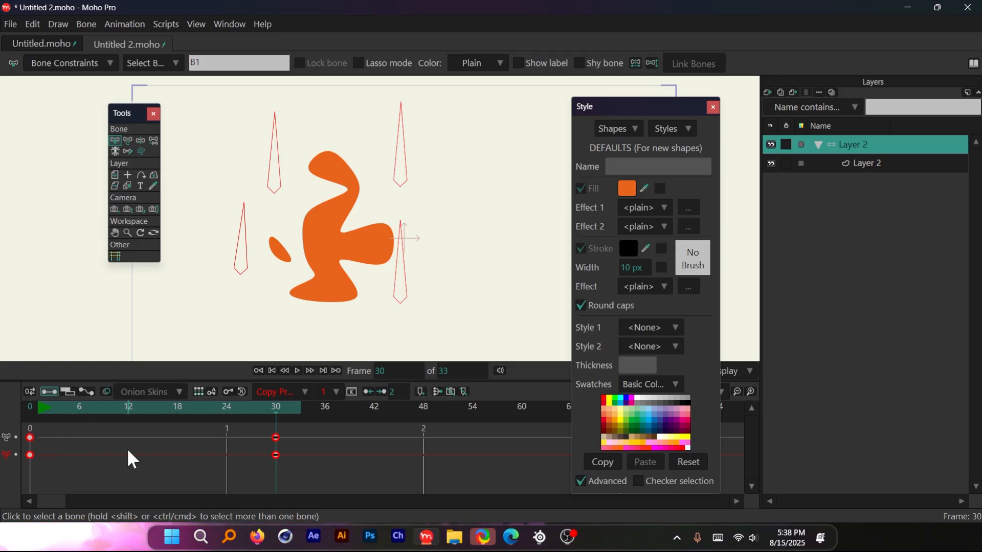
{"action": "key", "text": "space"}
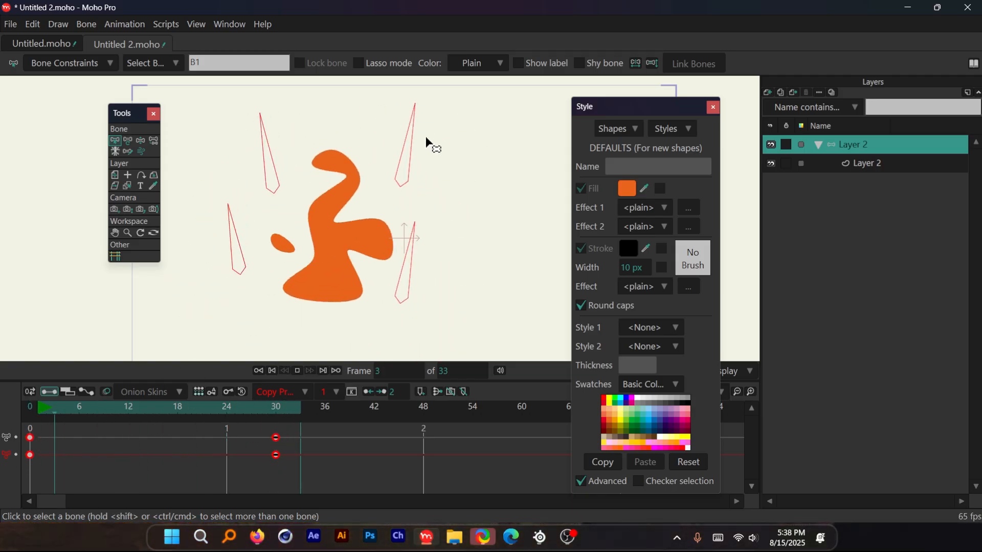
{"action": "key", "text": "space"}
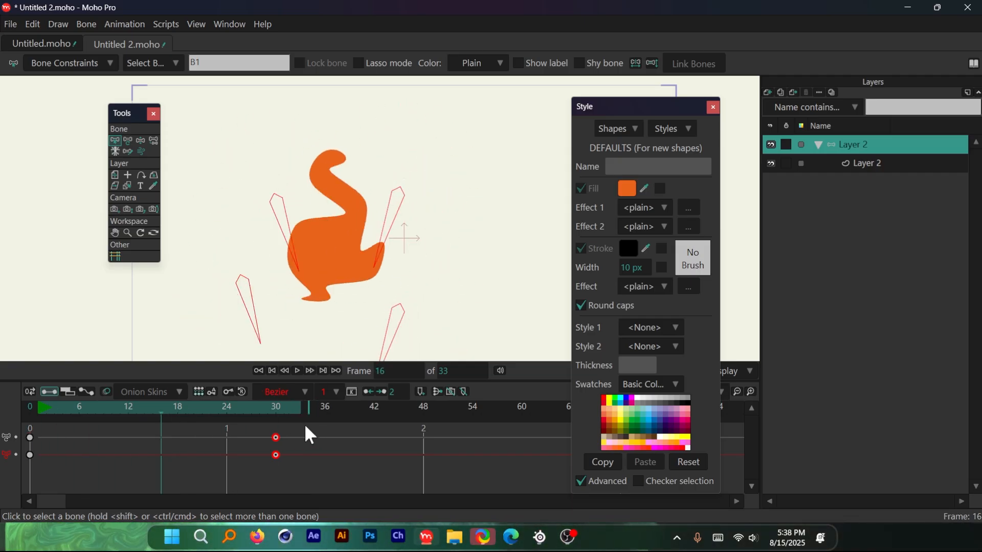
Select the bone keyframes at both frames 0 and 30, set their interpolation to Linear, and play the animation.
{"action": "left_click_drag", "start_coordinate": [311, 425], "coordinate": [13, 476]}
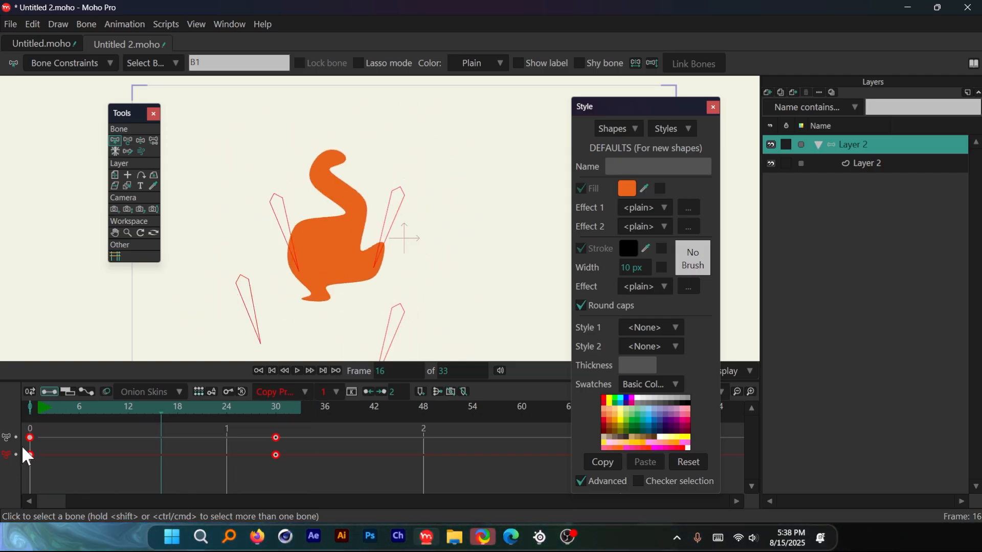
{"action": "left_click", "coordinate": [280, 391]}
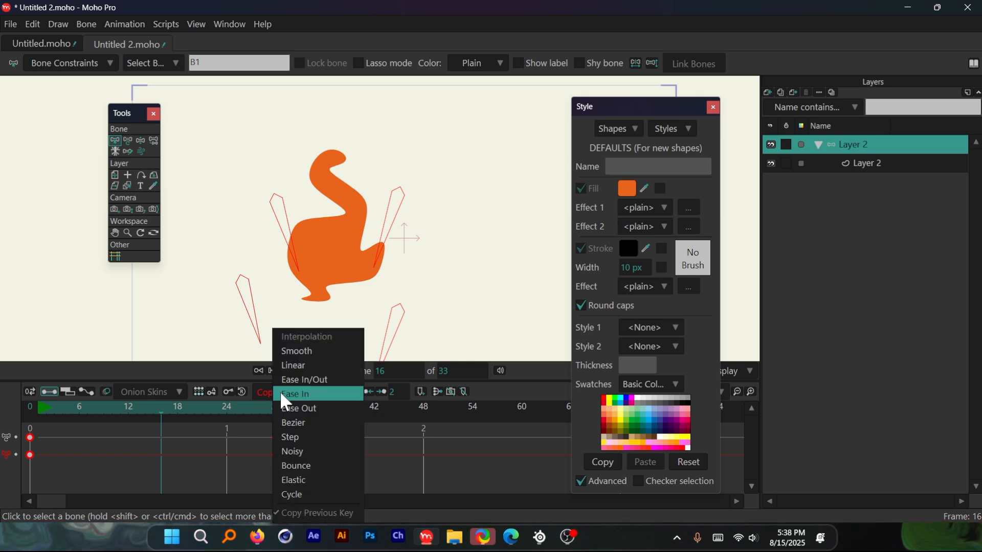
{"action": "left_click", "coordinate": [308, 364]}
{"action": "left_click", "coordinate": [297, 371]}
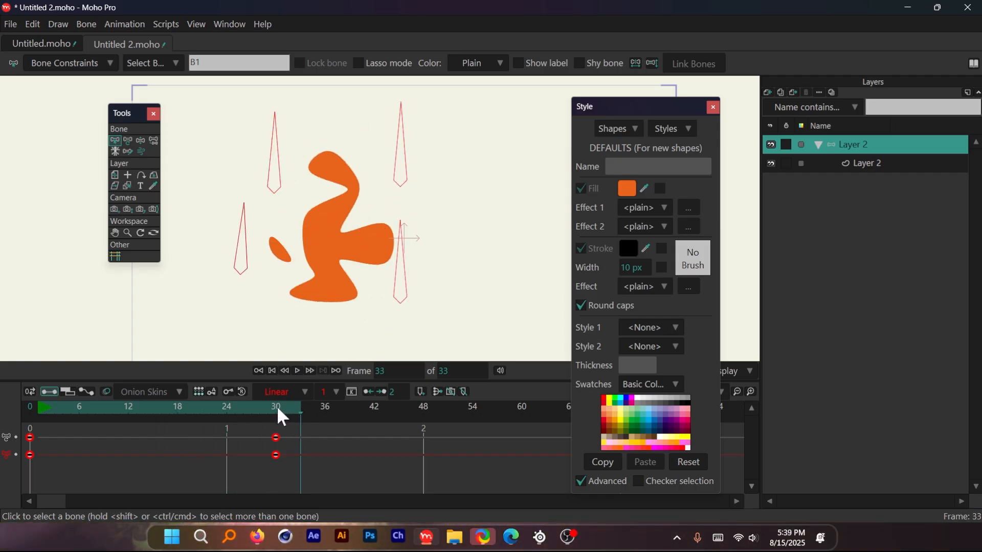
Shorten the animation's end frame to 29, adjust it to 30, and play the loop.
{"action": "double_click", "coordinate": [448, 376]}
{"action": "type", "text": "29"}
{"action": "key", "text": "Return"}
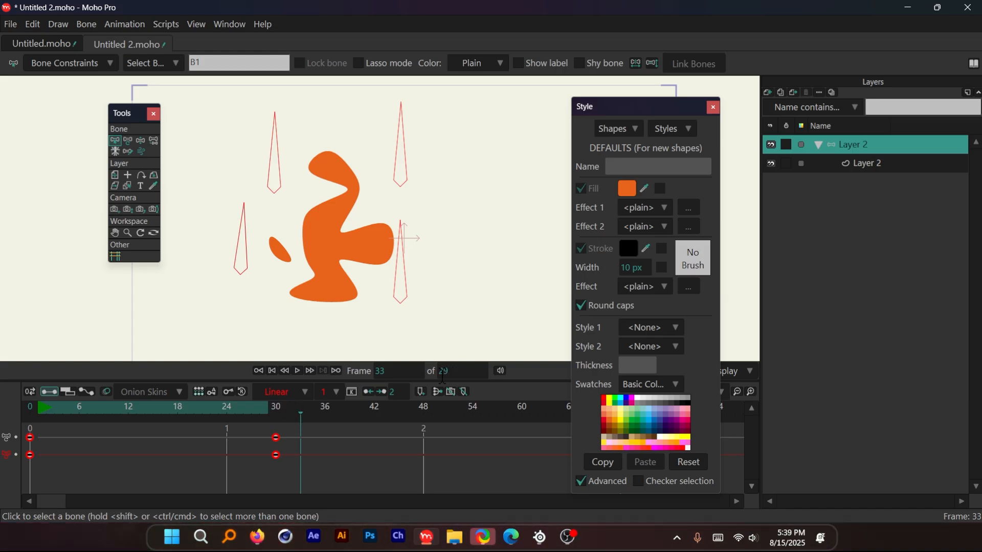
{"action": "key", "text": "space"}
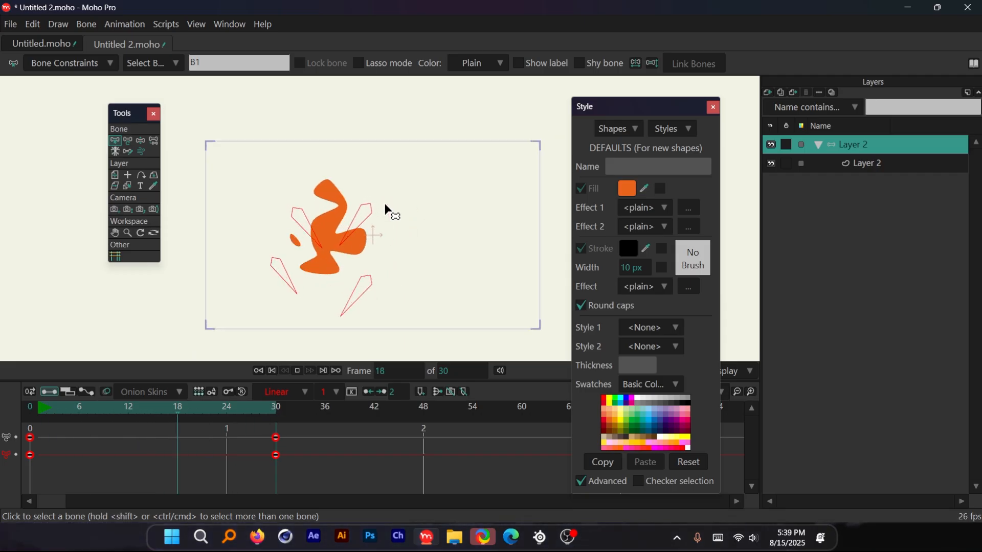
{"action": "left_click", "coordinate": [298, 370]}
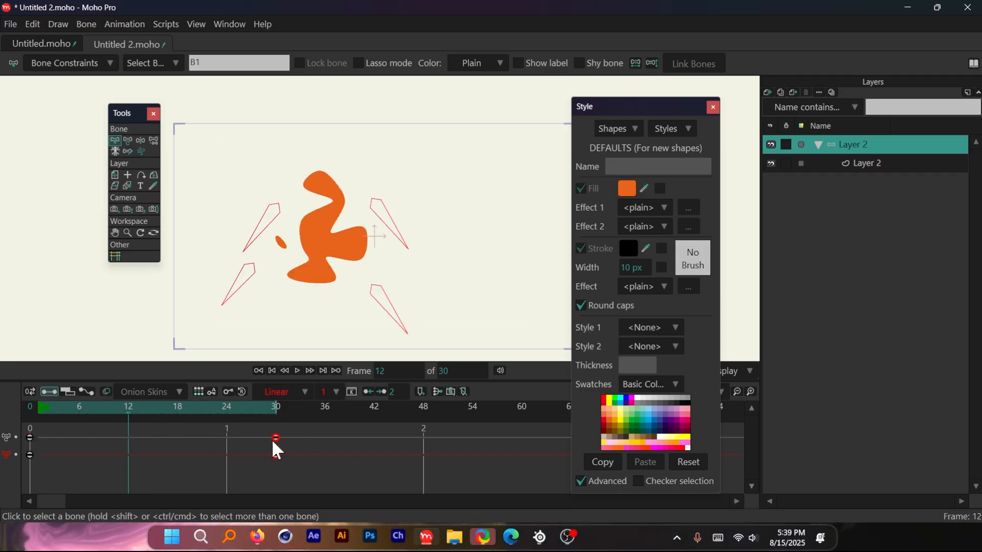
Move the bone keyframes at frame 30 to frame 48 to slow the rotation, and preview it.
{"action": "left_click_drag", "start_coordinate": [278, 435], "coordinate": [422, 440]}
{"action": "key", "text": "space"}
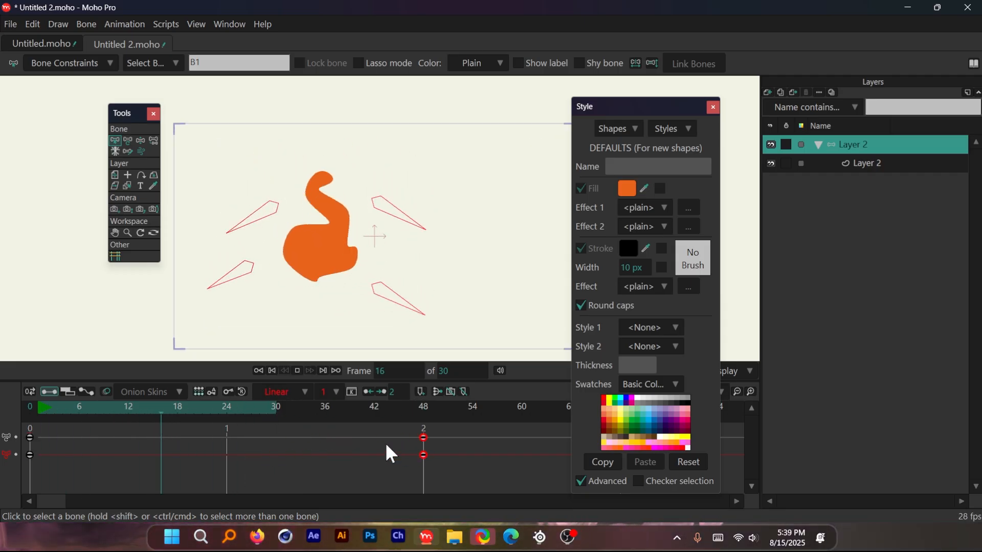
{"action": "key", "text": "space"}
Extend the animation's end frame to 48 and move the Style window off the canvas.
{"action": "left_click_drag", "start_coordinate": [280, 407], "coordinate": [319, 407]}
{"action": "left_click_drag", "start_coordinate": [561, 363], "coordinate": [961, 355]}
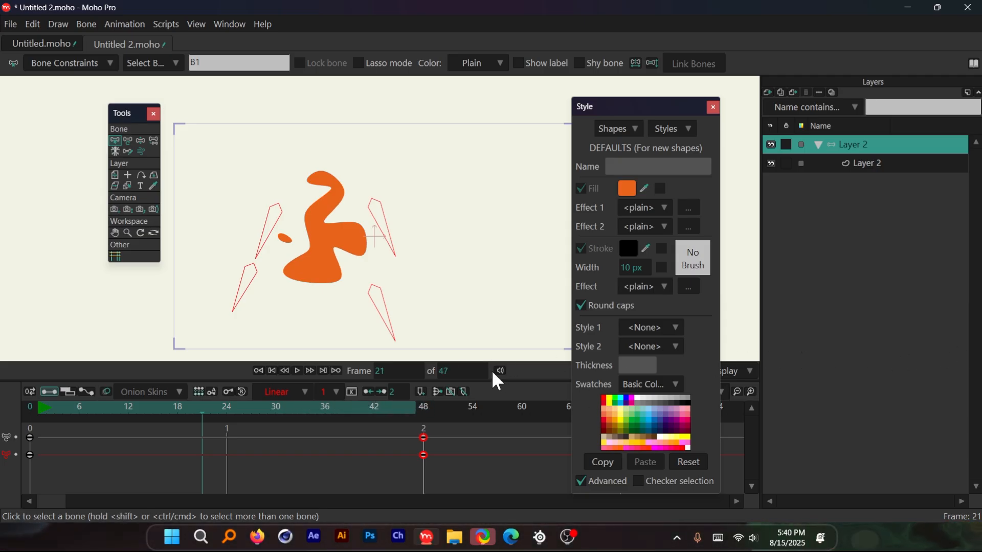
{"action": "left_click_drag", "start_coordinate": [457, 367], "coordinate": [459, 367]}
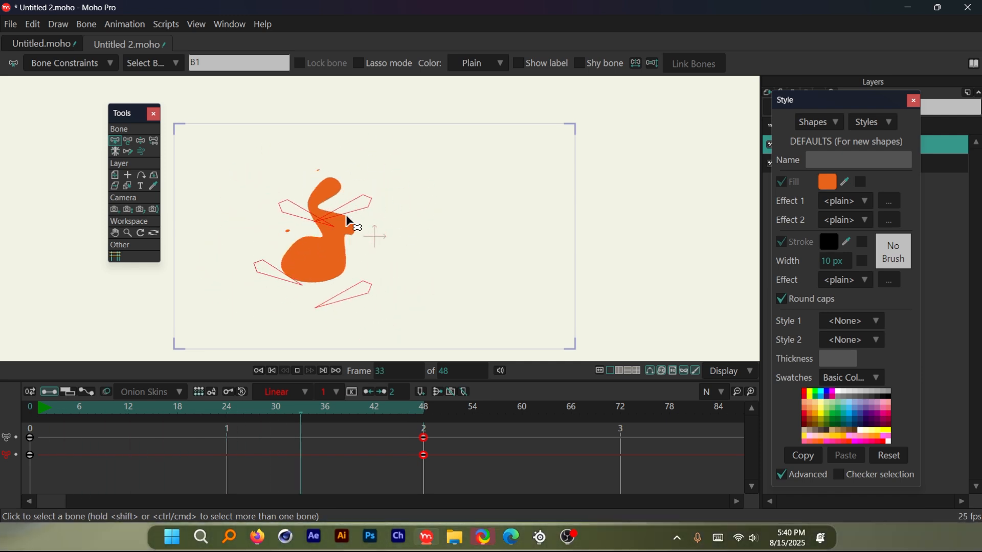
Move the bone keyframes at frame 48 to frame 72 and extend the animation's end frame to 72.
{"action": "left_click", "coordinate": [650, 371]}
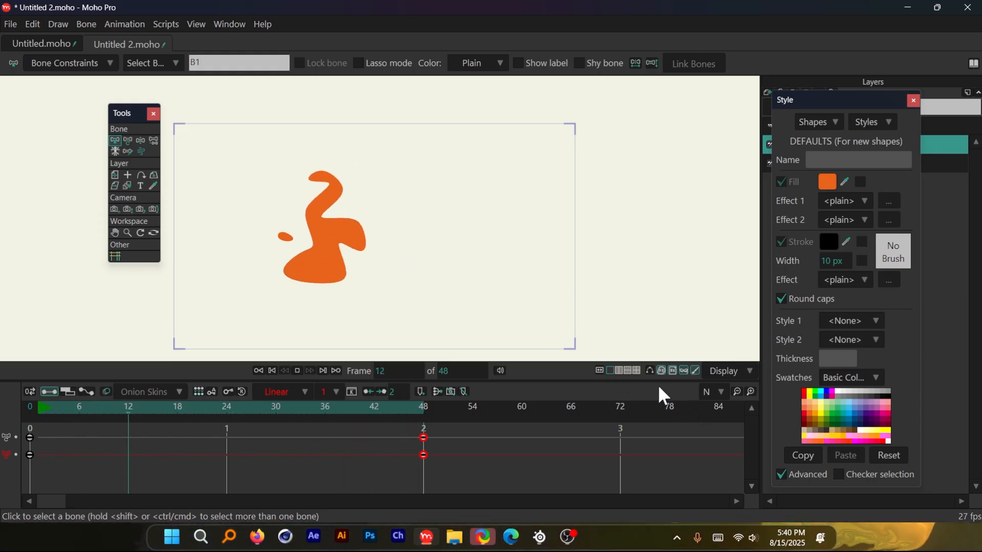
{"action": "key", "text": "space"}
{"action": "left_click_drag", "start_coordinate": [428, 447], "coordinate": [623, 449]}
{"action": "scroll", "coordinate": [476, 369], "scroll_direction": "up", "scroll_amount": 1}
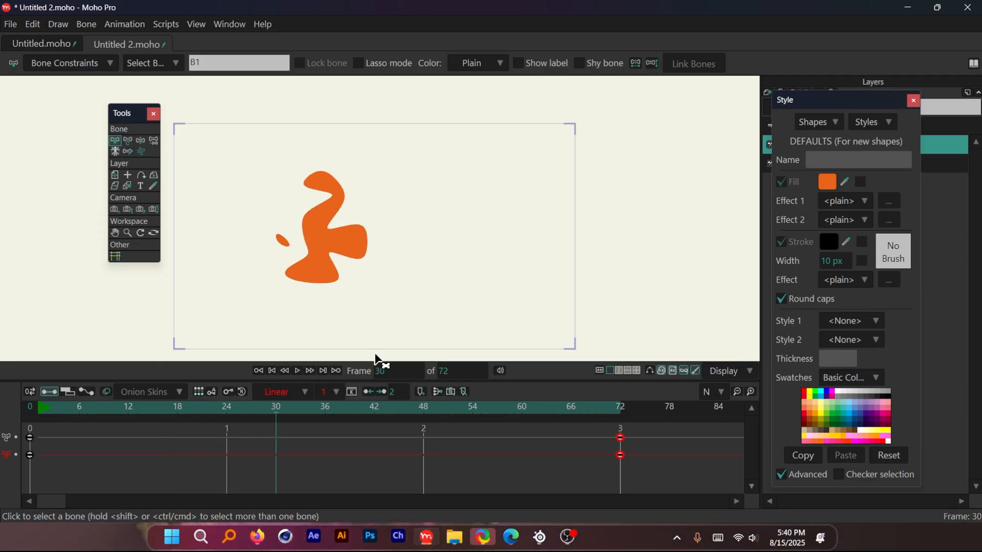
Move the Style window aside and set the blend of star shape S1 to 100%.
{"action": "left_click_drag", "start_coordinate": [868, 112], "coordinate": [688, 125]}
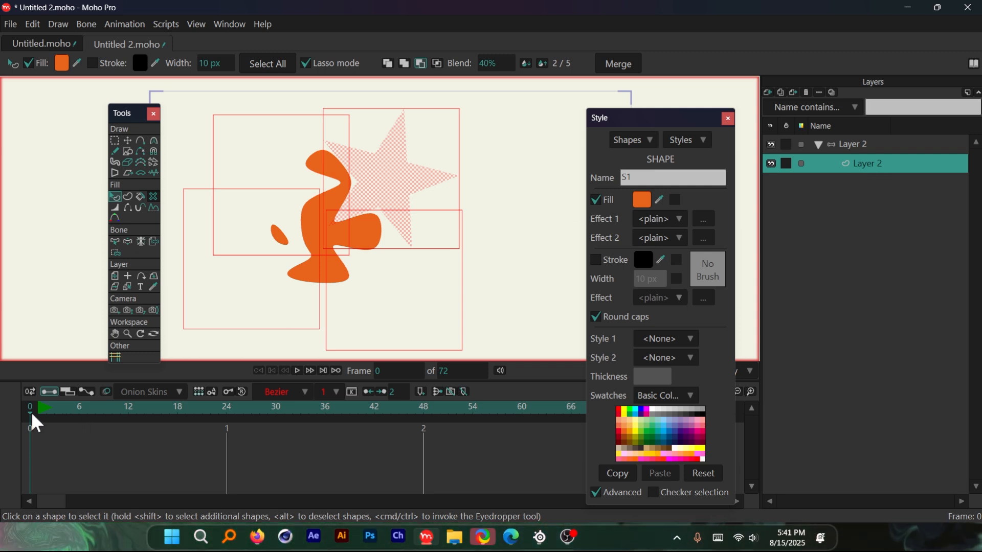
{"action": "left_click_drag", "start_coordinate": [501, 63], "coordinate": [591, 67]}
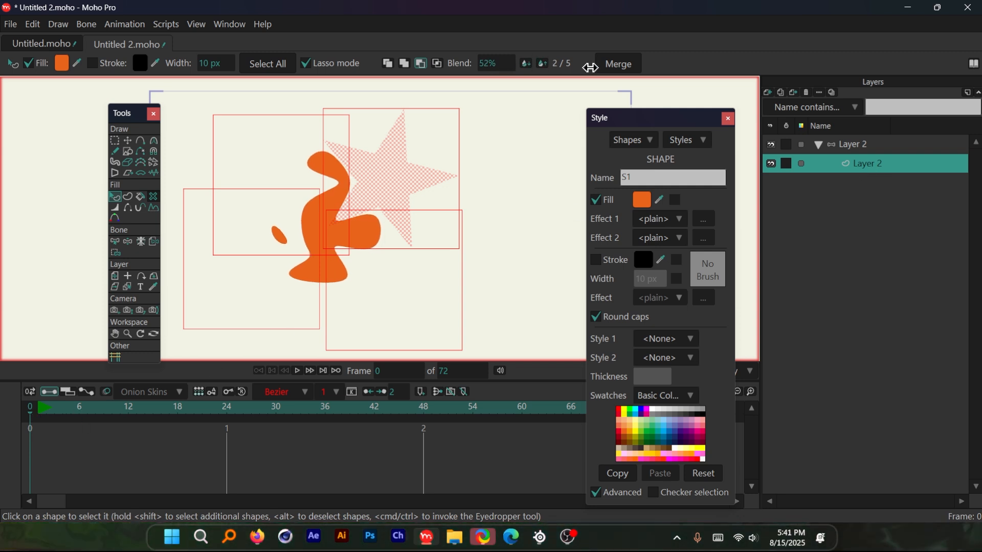
{"action": "left_click_drag", "start_coordinate": [652, 67], "coordinate": [941, 82]}
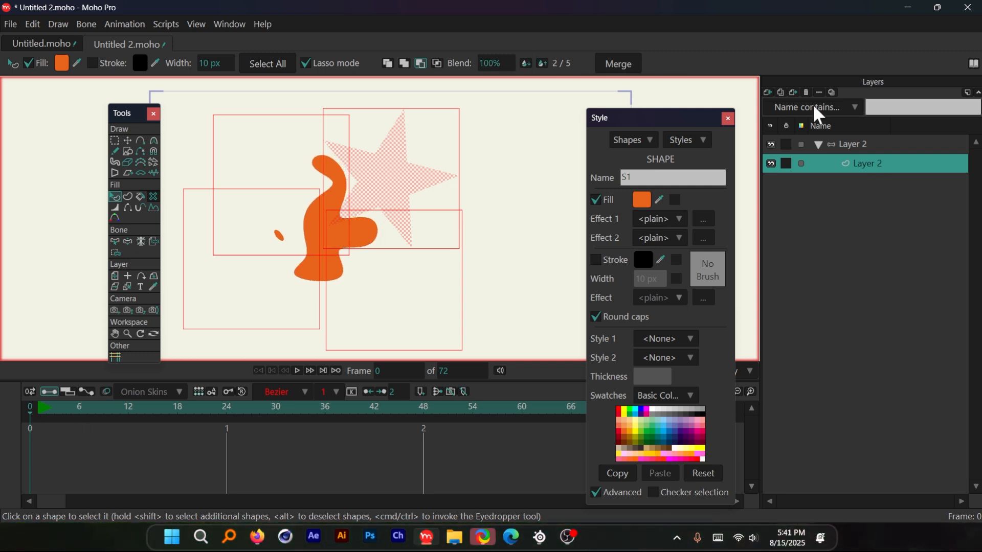
Select the bone layer and play the animation to check the smoother flame shape.
{"action": "left_click", "coordinate": [843, 147]}
{"action": "key", "text": "space"}
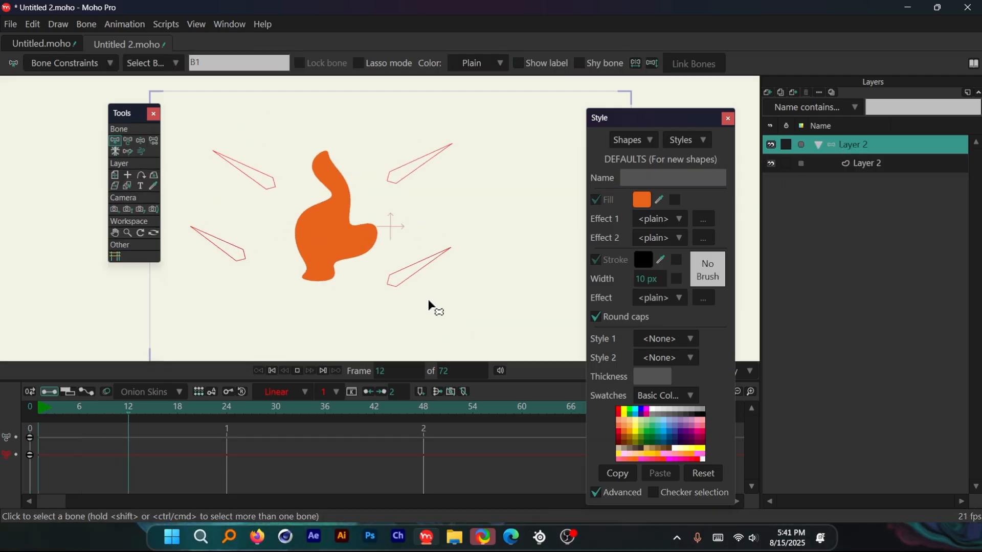
{"action": "scroll", "coordinate": [365, 246], "scroll_direction": "down", "scroll_amount": 3}
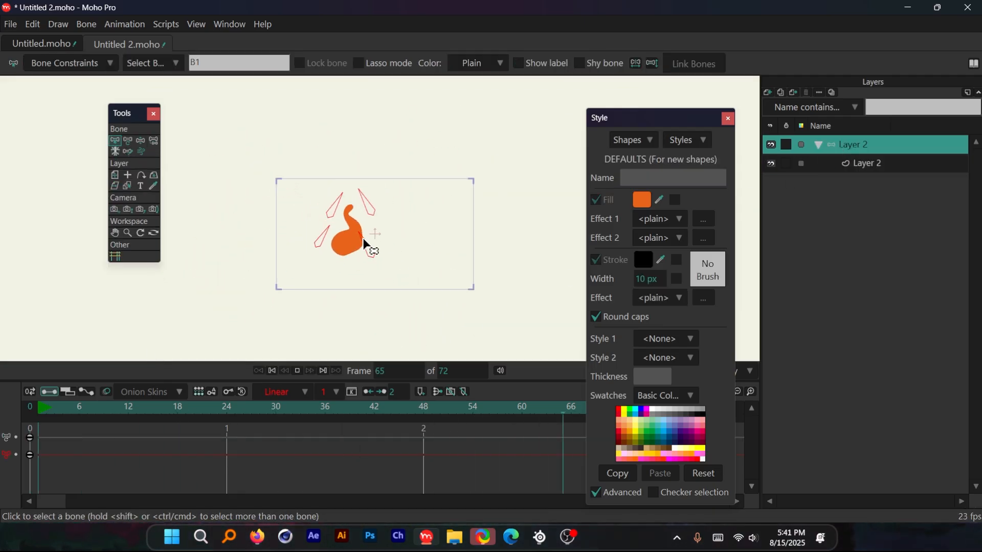
{"action": "scroll", "coordinate": [357, 269], "scroll_direction": "up", "scroll_amount": 5}
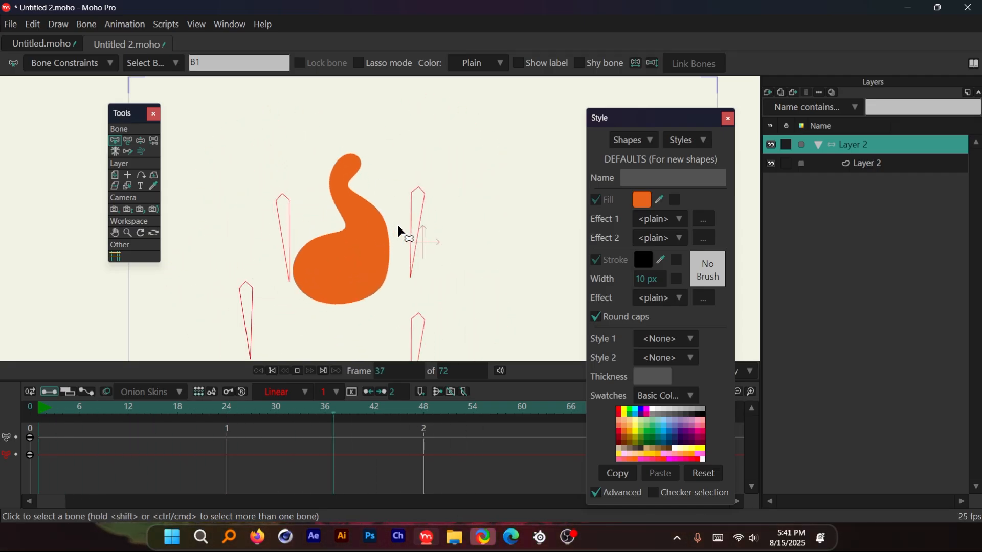
Open the Actions window, close it again, and replay the flame animation.
{"action": "left_click", "coordinate": [228, 25]}
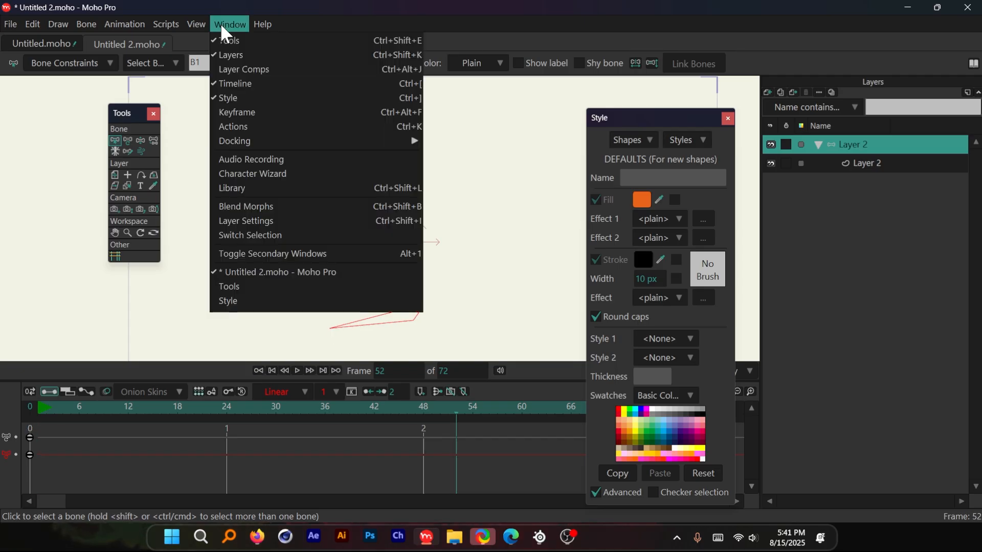
{"action": "left_click", "coordinate": [256, 126]}
{"action": "left_click_drag", "start_coordinate": [583, 61], "coordinate": [586, 138]}
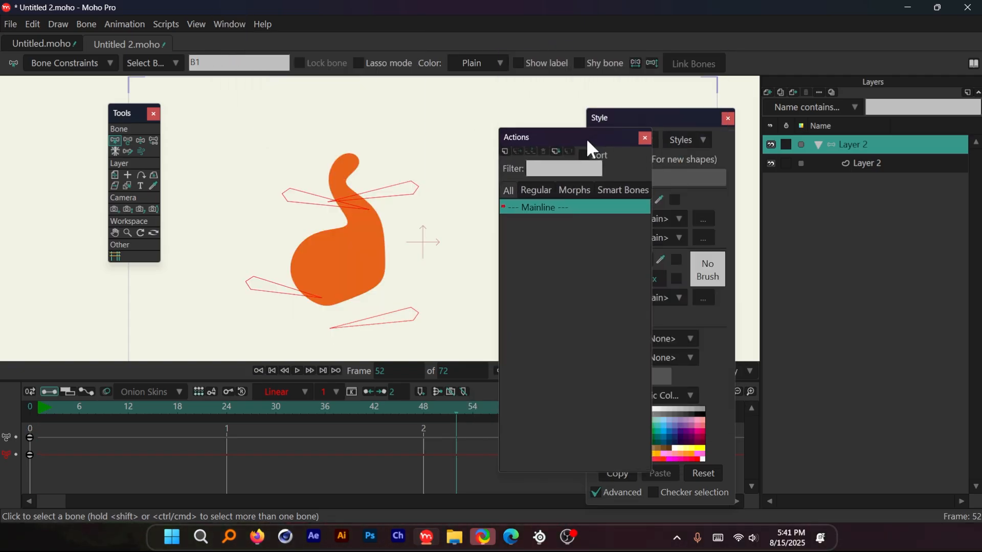
{"action": "left_click", "coordinate": [642, 140]}
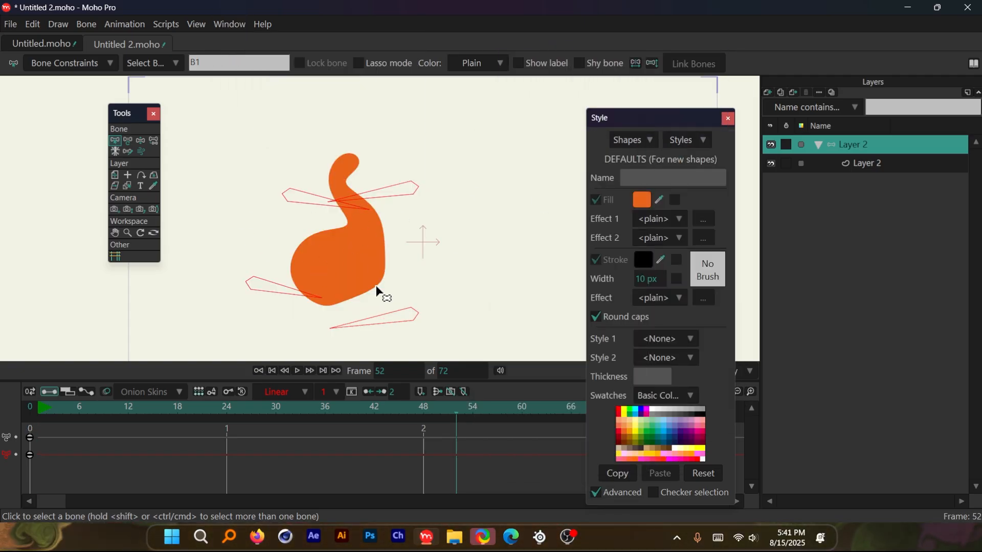
{"action": "key", "text": "space"}
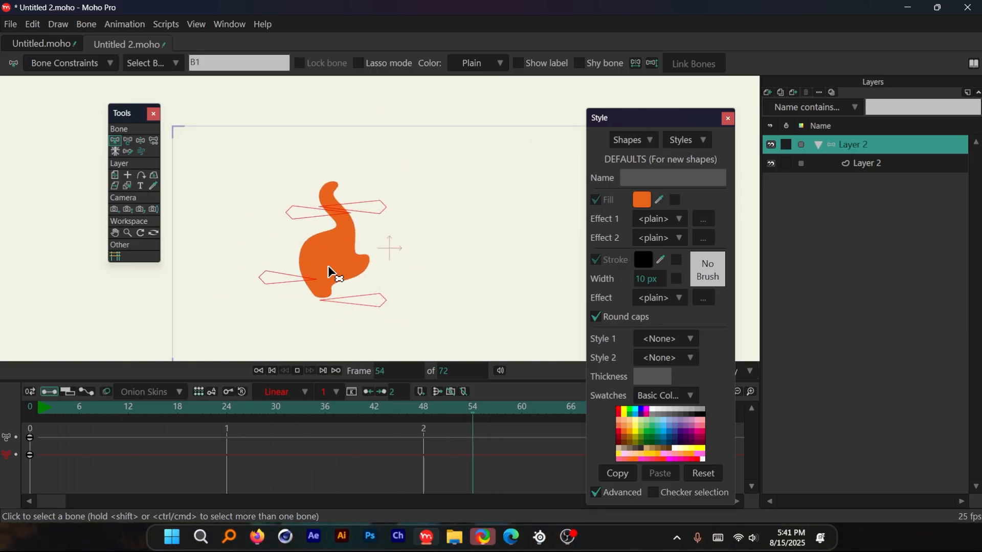
{"action": "key", "text": "space"}
Save the project as fire.moho.
{"action": "mouse_move", "coordinate": [672, 119]}
{"action": "left_mouse_down"}
{"action": "mouse_move", "coordinate": [658, 121]}
{"action": "mouse_move", "coordinate": [667, 116]}
{"action": "left_mouse_up"}
{"action": "left_click", "coordinate": [10, 24]}
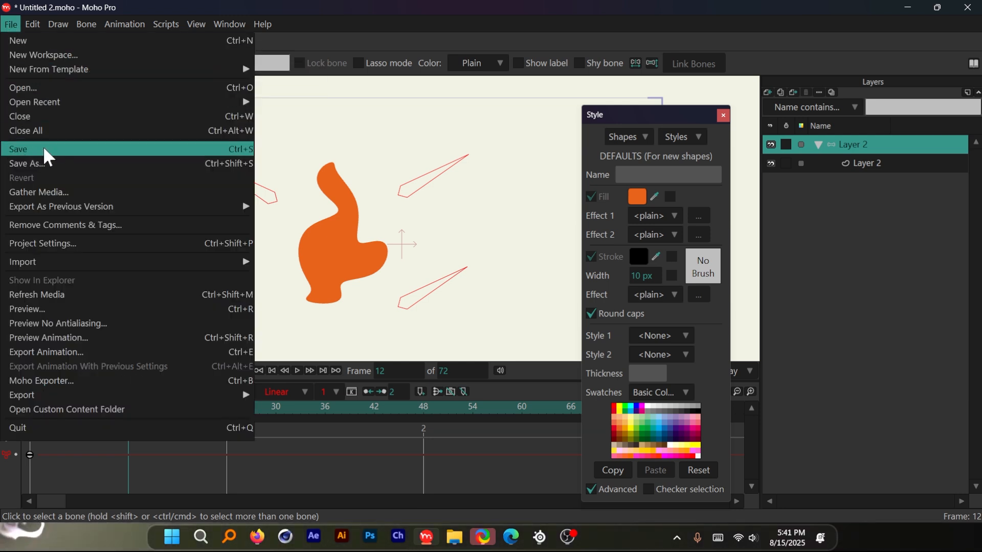
{"action": "left_click", "coordinate": [392, 34]}
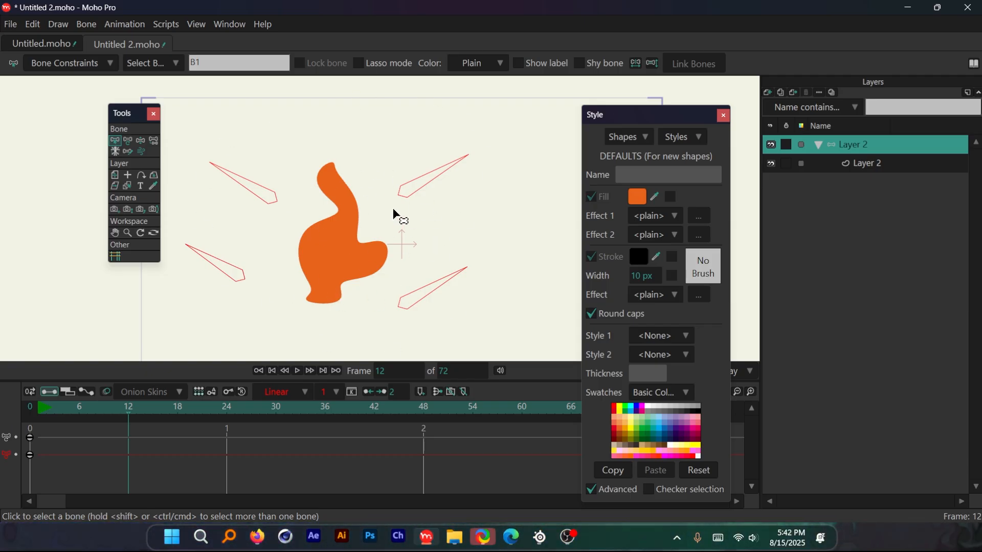
{"action": "left_click", "coordinate": [229, 24]}
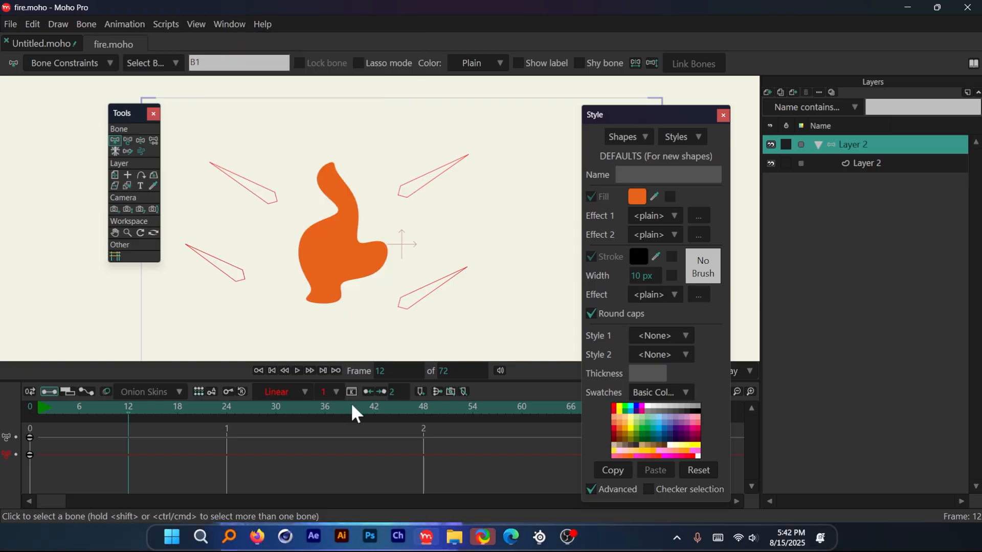
Scrub to frame 17 and examine the star outlines cutting the orange shape on the vector layer.
{"action": "left_click_drag", "start_coordinate": [351, 408], "coordinate": [170, 413]}
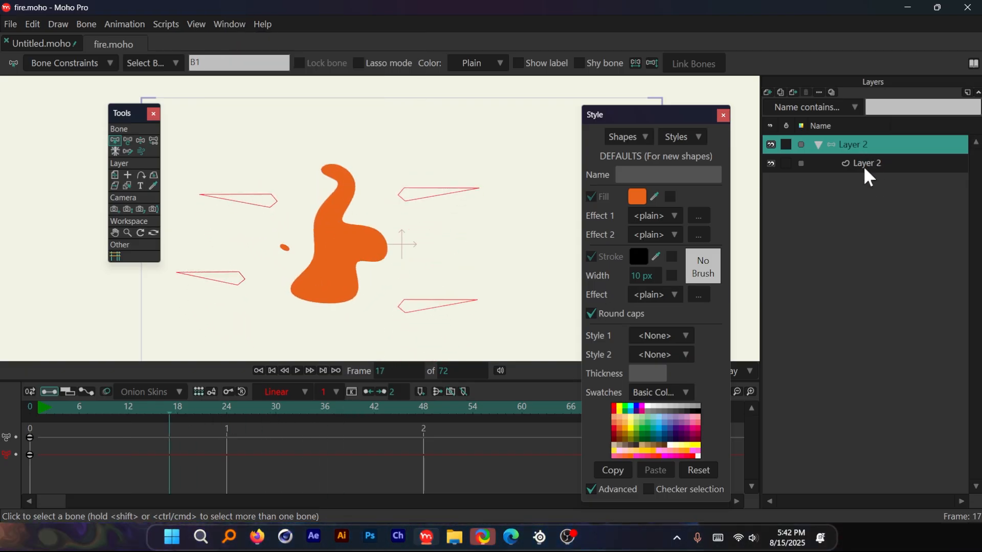
{"action": "left_click_drag", "start_coordinate": [674, 114], "coordinate": [858, 233]}
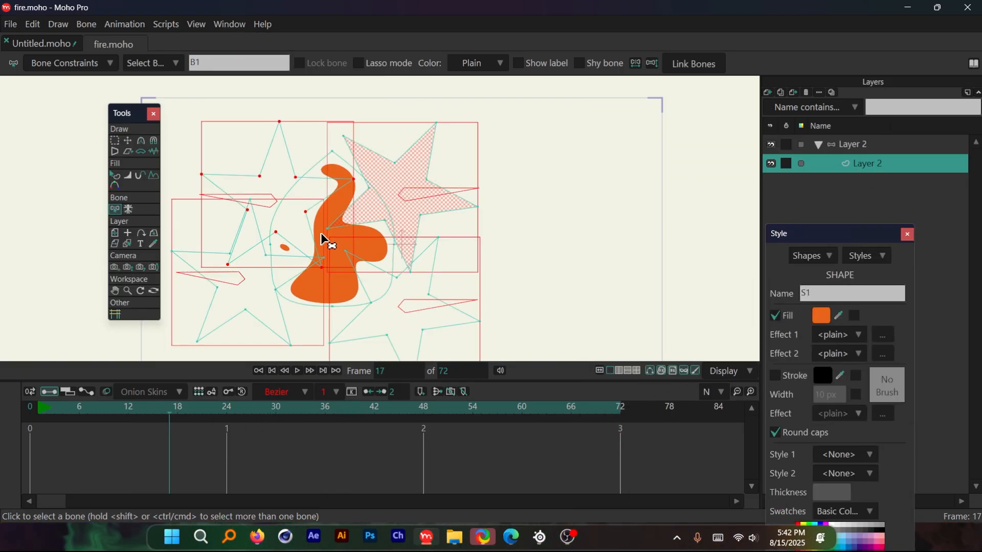
{"action": "scroll", "coordinate": [325, 240], "scroll_direction": "up", "scroll_amount": 2}
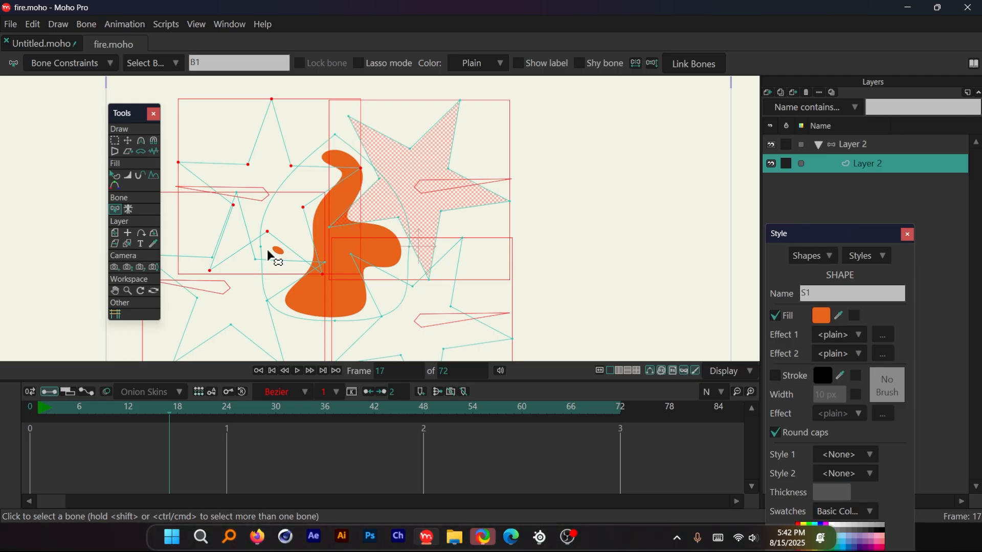
{"action": "scroll", "coordinate": [411, 224], "scroll_direction": "down", "scroll_amount": 1}
{"action": "scroll", "coordinate": [350, 242], "scroll_direction": "up", "scroll_amount": 1}
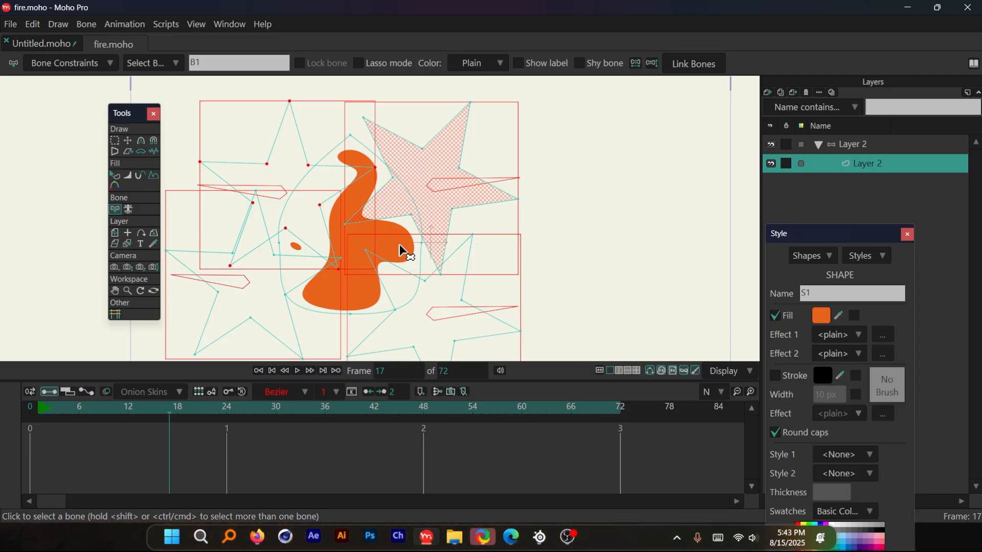
{"action": "scroll", "coordinate": [401, 233], "scroll_direction": "down", "scroll_amount": 3}
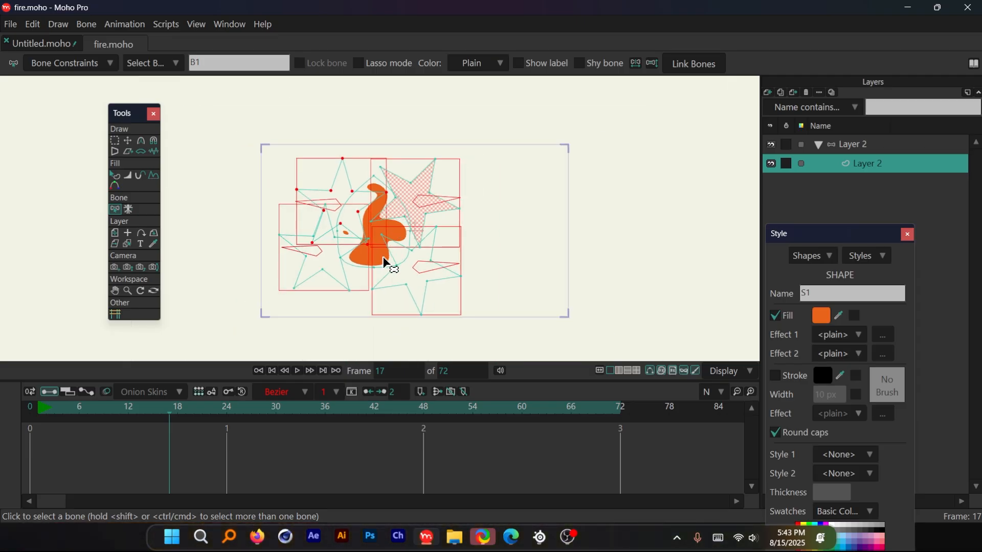
{"action": "scroll", "coordinate": [387, 263], "scroll_direction": "up", "scroll_amount": 3}
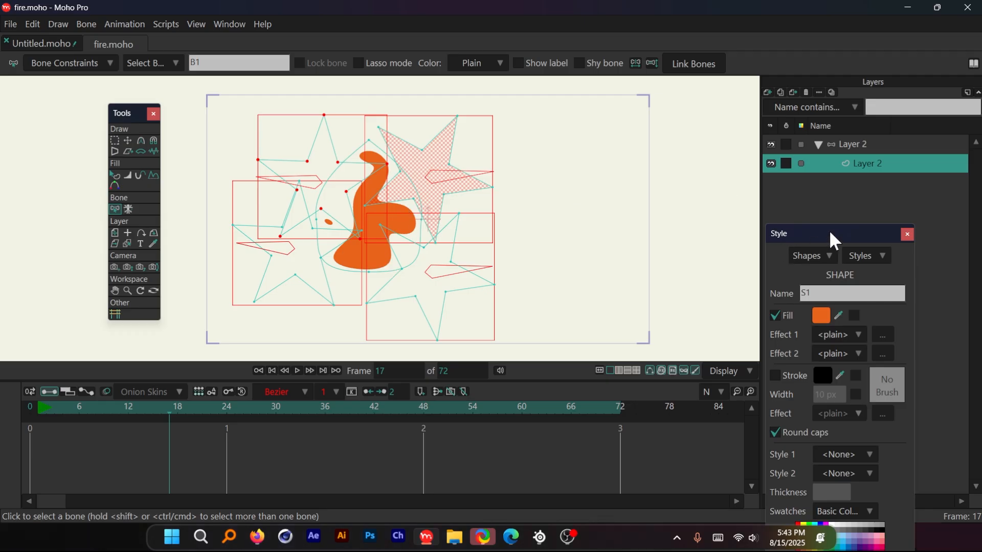
Add a new vector layer at frame 0 and delete the bone layer together with its child layer.
{"action": "left_click_drag", "start_coordinate": [834, 240], "coordinate": [662, 182]}
{"action": "left_click", "coordinate": [767, 93]}
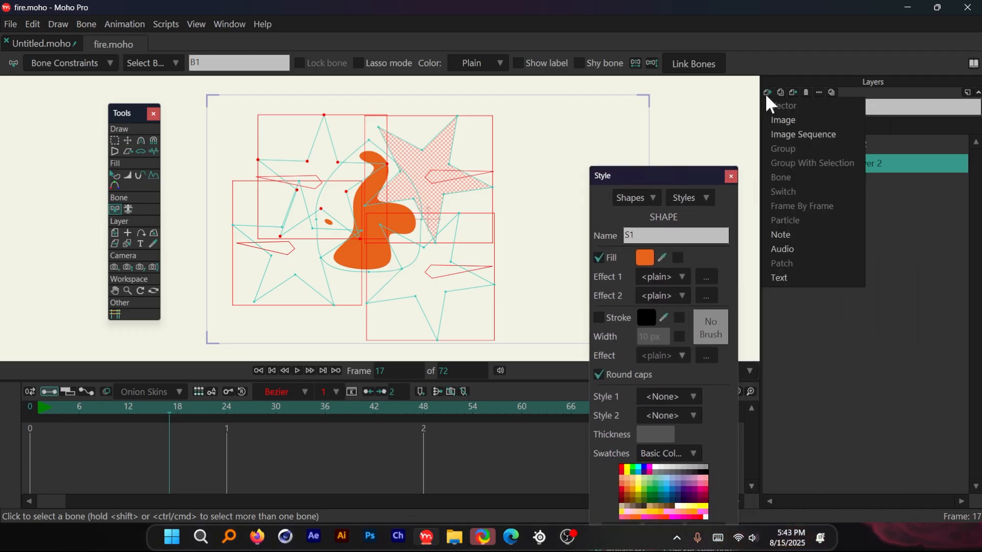
{"action": "left_click", "coordinate": [899, 278]}
{"action": "key", "text": "shift+Left"}
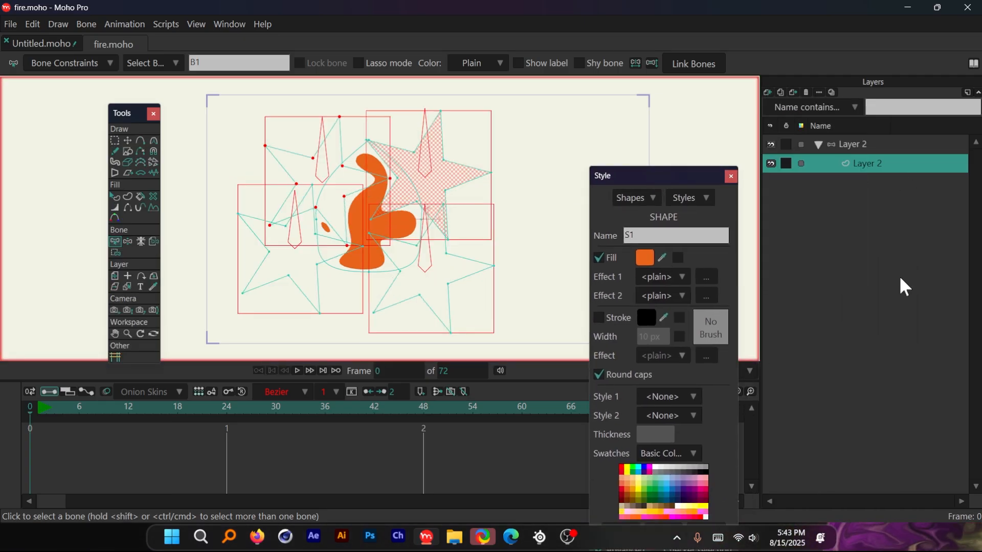
{"action": "left_click", "coordinate": [767, 93]}
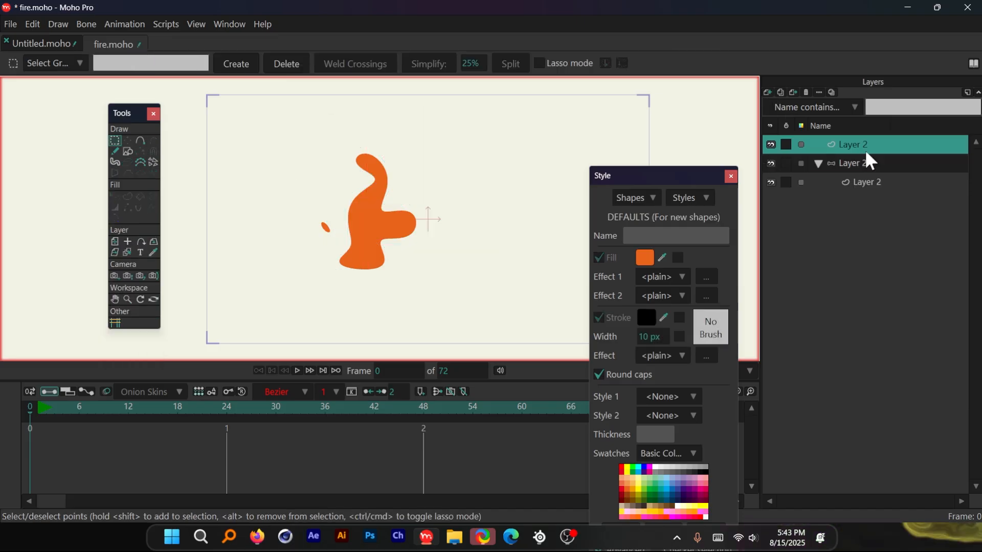
{"action": "left_click", "coordinate": [852, 162]}
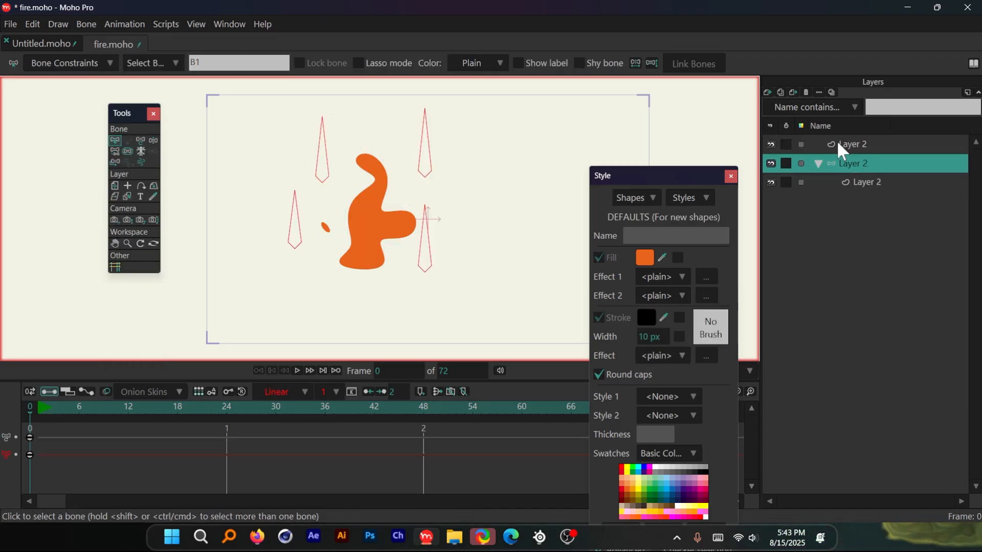
{"action": "left_click", "coordinate": [805, 94]}
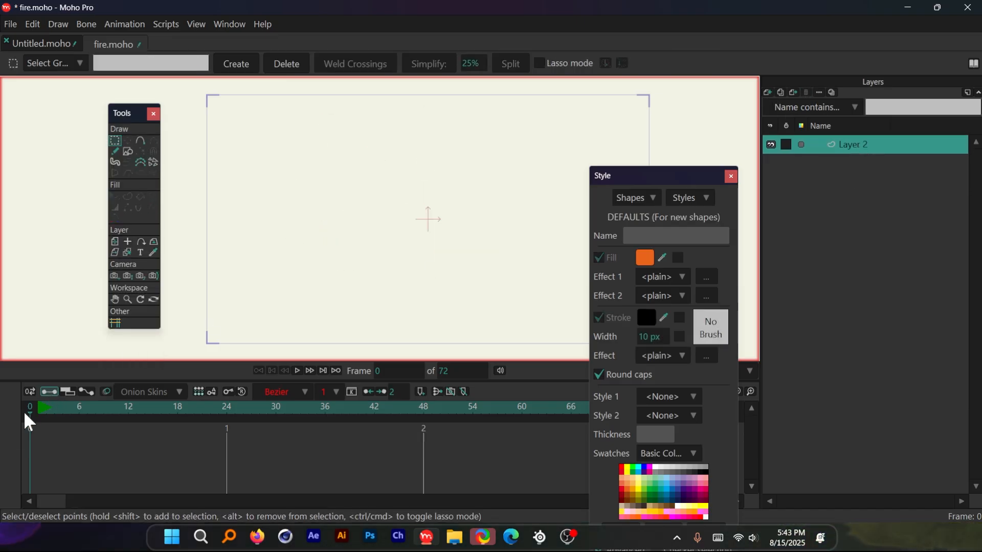
Set the default fill colour to light blue 1CBFE8 and draw a rectangle in the lower-left part of the project frame.
{"action": "scroll", "coordinate": [398, 213], "scroll_direction": "up", "scroll_amount": 1}
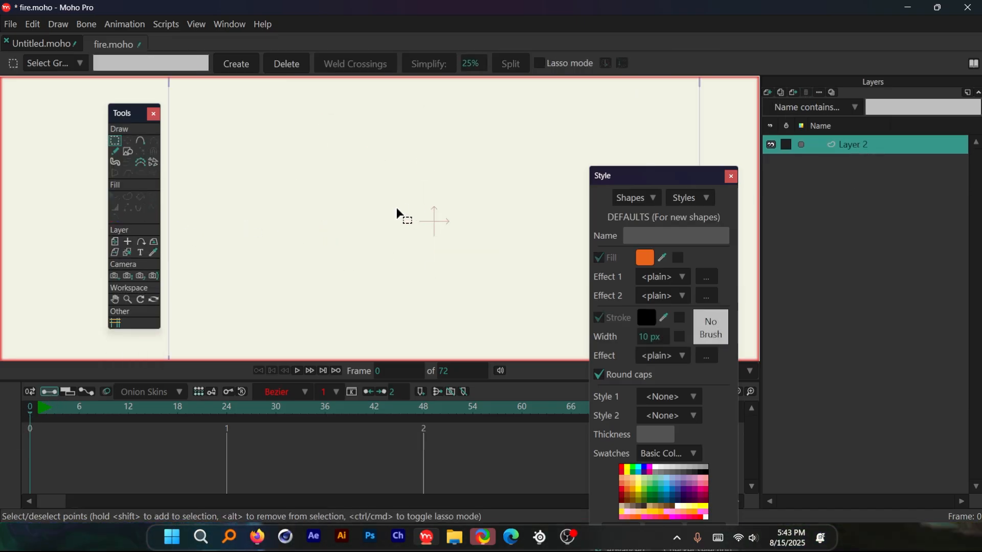
{"action": "left_click", "coordinate": [128, 151]}
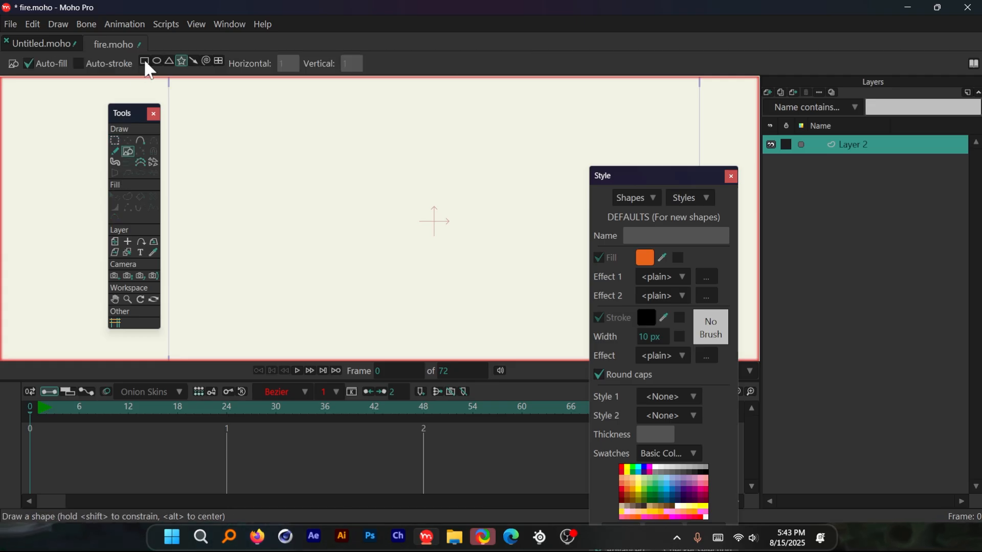
{"action": "scroll", "coordinate": [309, 167], "scroll_direction": "down", "scroll_amount": 1}
{"action": "left_click_drag", "start_coordinate": [263, 221], "coordinate": [359, 352]}
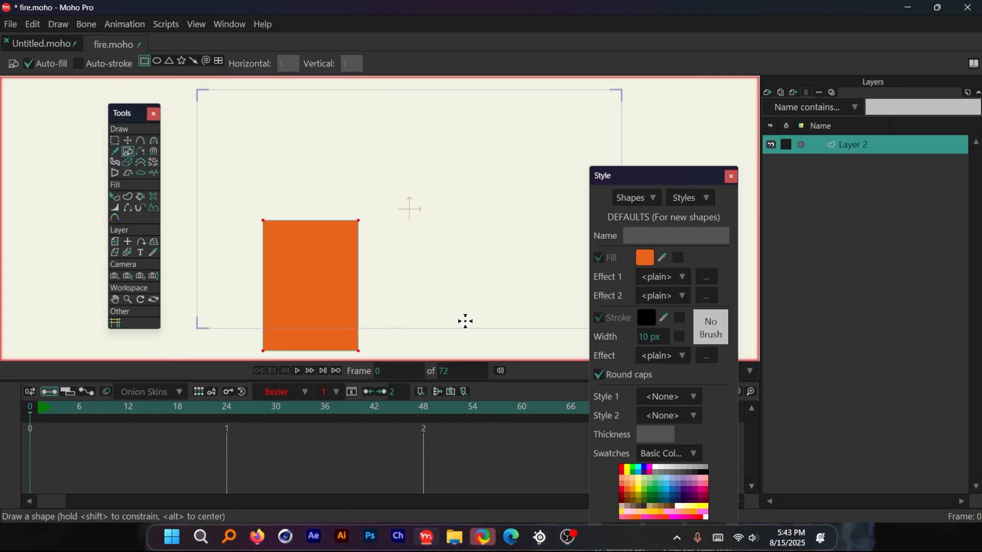
{"action": "key", "text": "ctrl+z"}
{"action": "left_click", "coordinate": [645, 258]}
{"action": "left_click", "coordinate": [834, 262]}
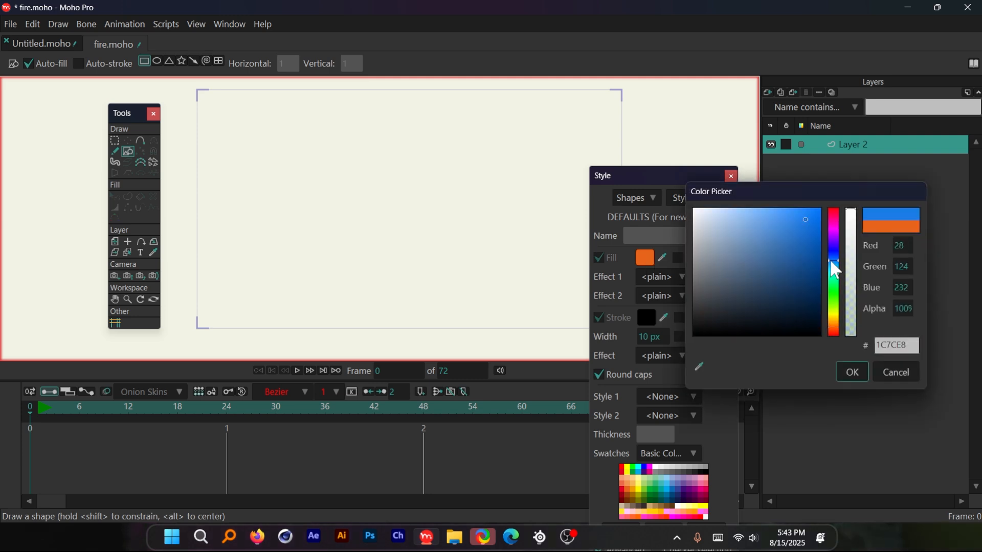
{"action": "left_click_drag", "start_coordinate": [838, 270], "coordinate": [836, 267]}
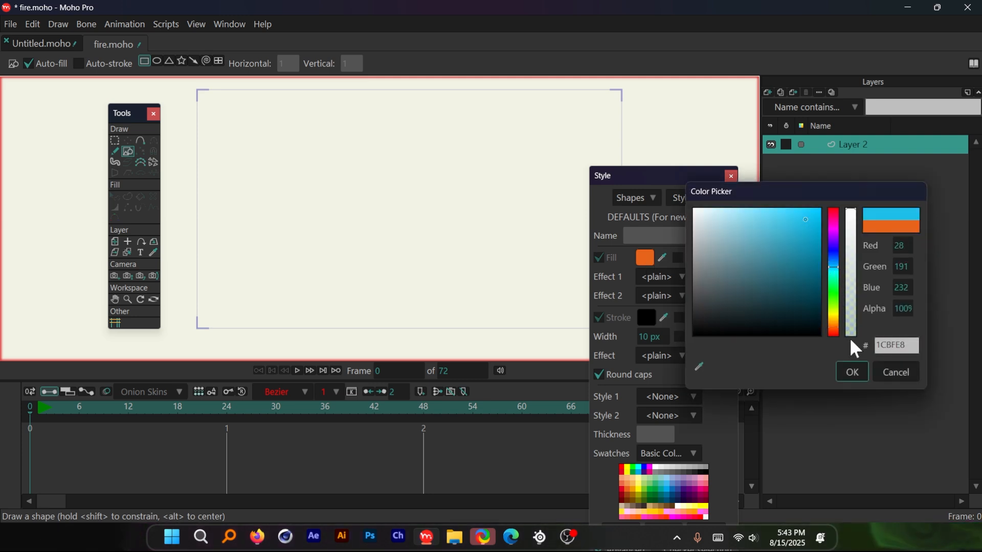
{"action": "left_click", "coordinate": [859, 373]}
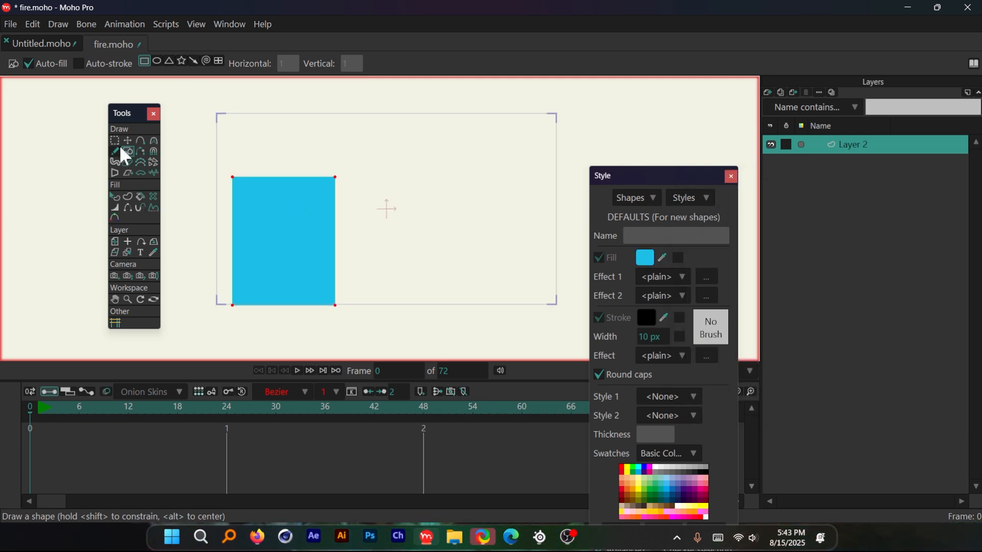
Move the rectangle's top two points down and to the right to form a low parallelogram, and select its bottom two points.
{"action": "left_click", "coordinate": [127, 141]}
{"action": "left_click", "coordinate": [235, 145]}
{"action": "left_click", "coordinate": [115, 141]}
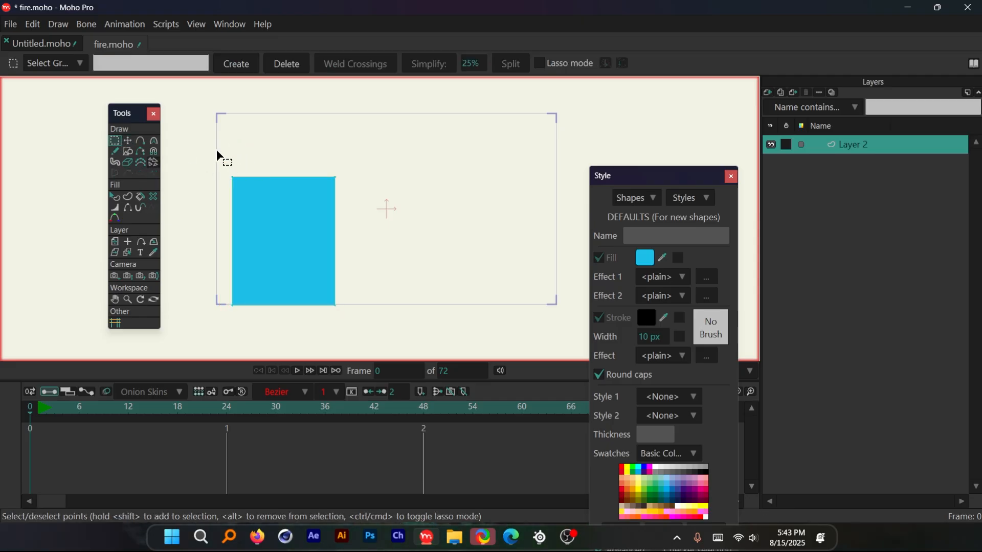
{"action": "left_click_drag", "start_coordinate": [219, 156], "coordinate": [429, 235]}
{"action": "left_click", "coordinate": [128, 141]}
{"action": "left_click_drag", "start_coordinate": [348, 149], "coordinate": [483, 197]}
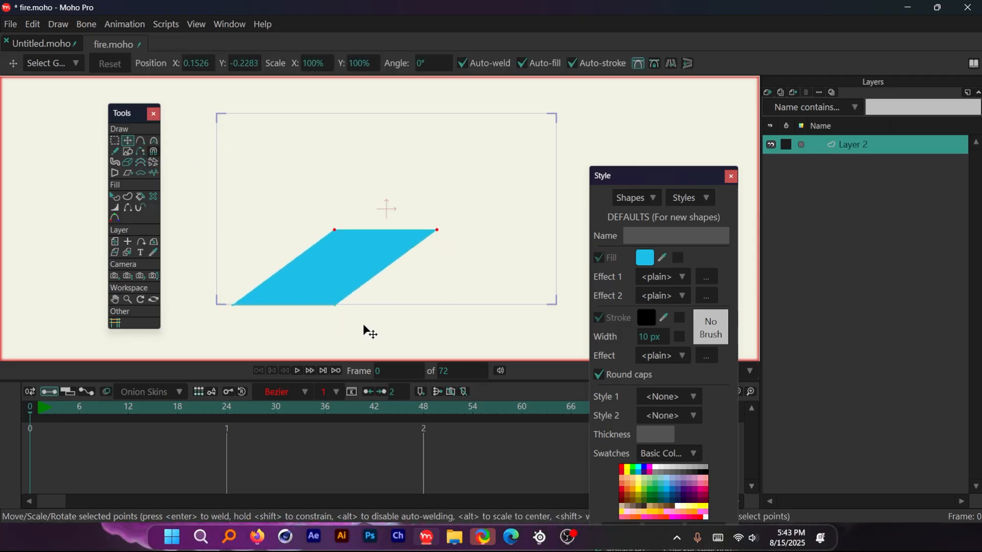
{"action": "left_click_drag", "start_coordinate": [344, 322], "coordinate": [227, 299]}
{"action": "left_click", "coordinate": [398, 305]}
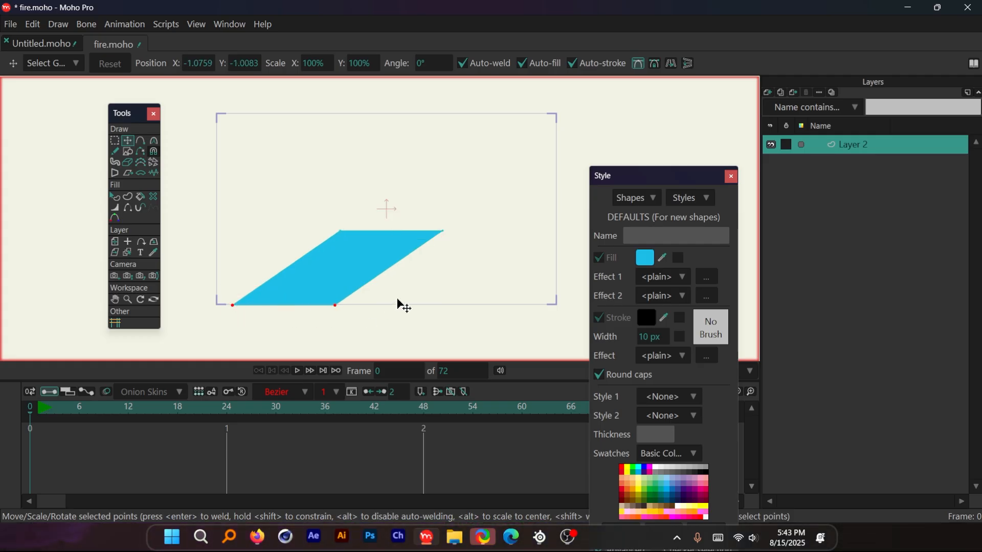
Move the parallelogram's bottom two points down and to the left beyond the frame, centred at about X -1.59, Y -1.13.
{"action": "scroll", "coordinate": [297, 319], "scroll_direction": "up", "scroll_amount": 3}
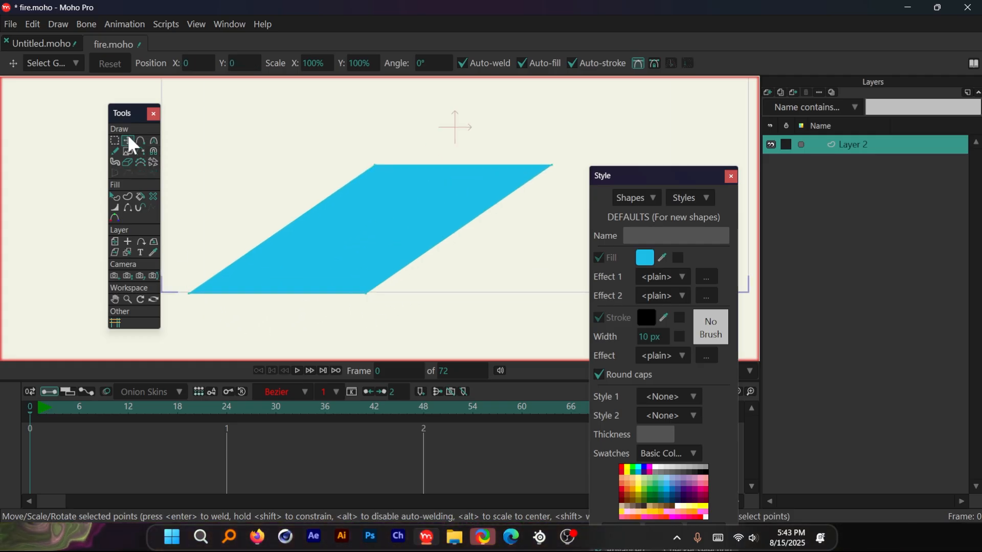
{"action": "scroll", "coordinate": [514, 248], "scroll_direction": "down", "scroll_amount": 1}
{"action": "scroll", "coordinate": [354, 294], "scroll_direction": "up", "scroll_amount": 1}
{"action": "left_click", "coordinate": [235, 284]}
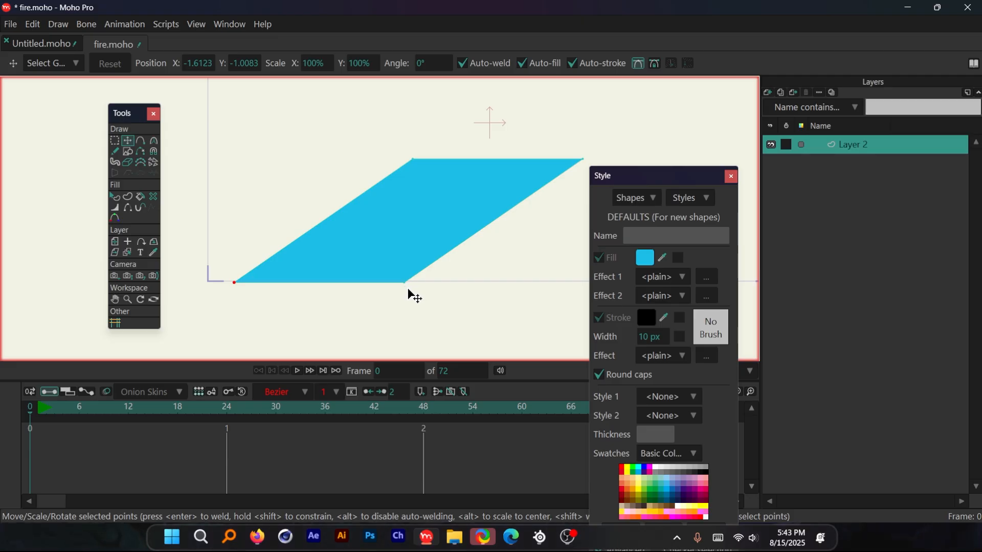
{"action": "left_click", "coordinate": [408, 285], "text": "shift"}
{"action": "scroll", "coordinate": [340, 291], "scroll_direction": "down", "scroll_amount": 2}
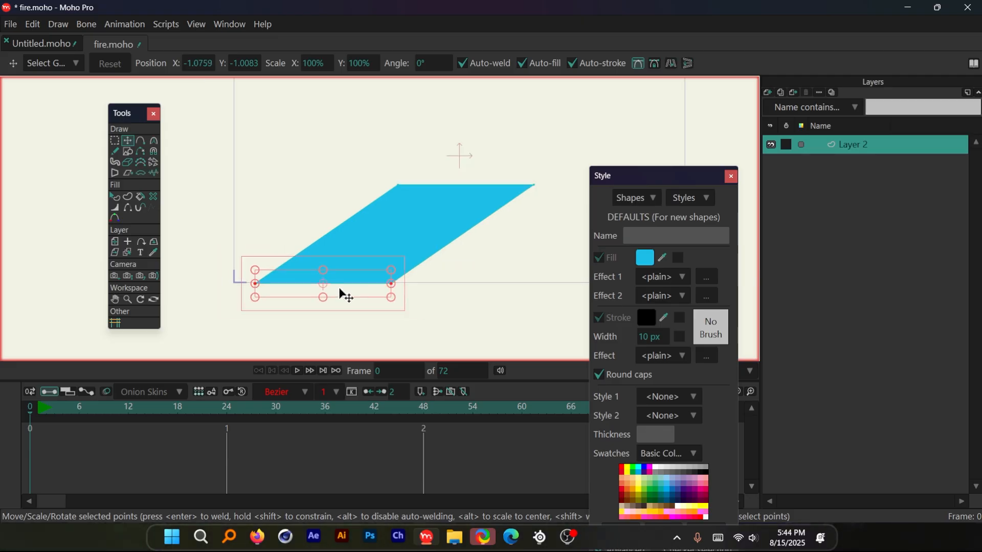
{"action": "left_click_drag", "start_coordinate": [496, 287], "coordinate": [478, 283]}
{"action": "scroll", "coordinate": [223, 291], "scroll_direction": "down", "scroll_amount": 2}
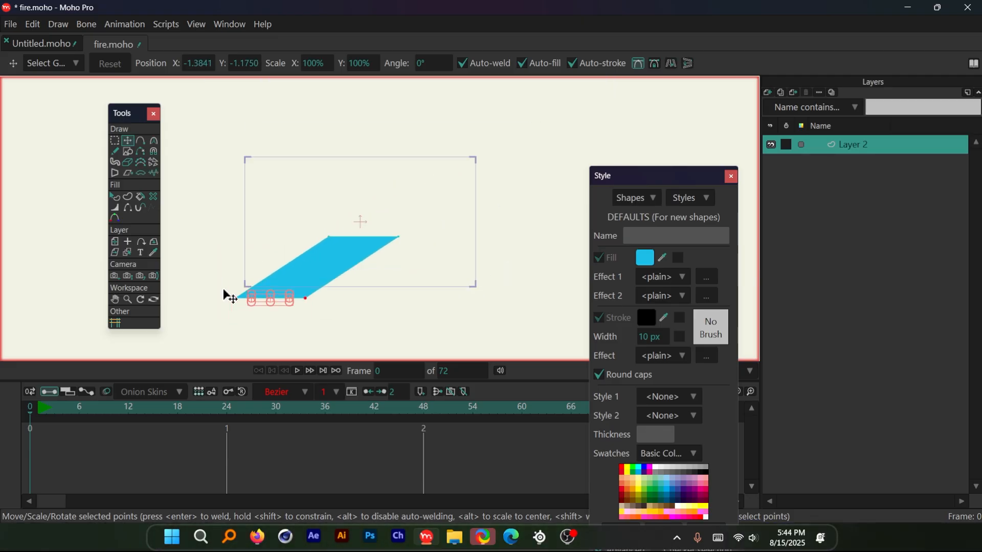
{"action": "scroll", "coordinate": [390, 285], "scroll_direction": "up", "scroll_amount": 1}
{"action": "left_click_drag", "start_coordinate": [388, 293], "coordinate": [372, 276]}
{"action": "scroll", "coordinate": [338, 231], "scroll_direction": "up", "scroll_amount": 1}
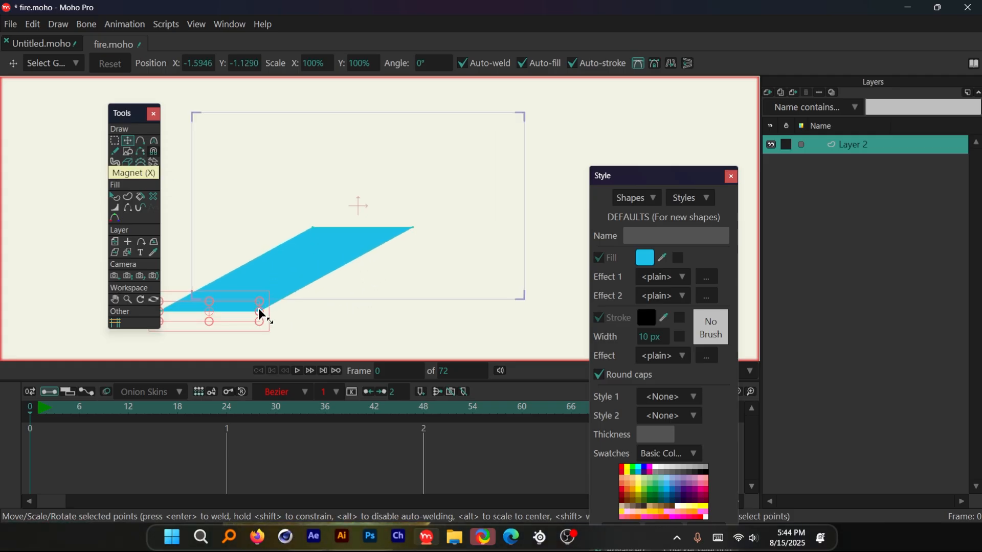
Widen the parallelogram's near edge by moving its lower-right point to about X -0.79, Y -1.15 and its lower-left point to about X -2.31, Y -1.08.
{"action": "left_click_drag", "start_coordinate": [254, 319], "coordinate": [285, 316]}
{"action": "scroll", "coordinate": [393, 294], "scroll_direction": "down", "scroll_amount": 1}
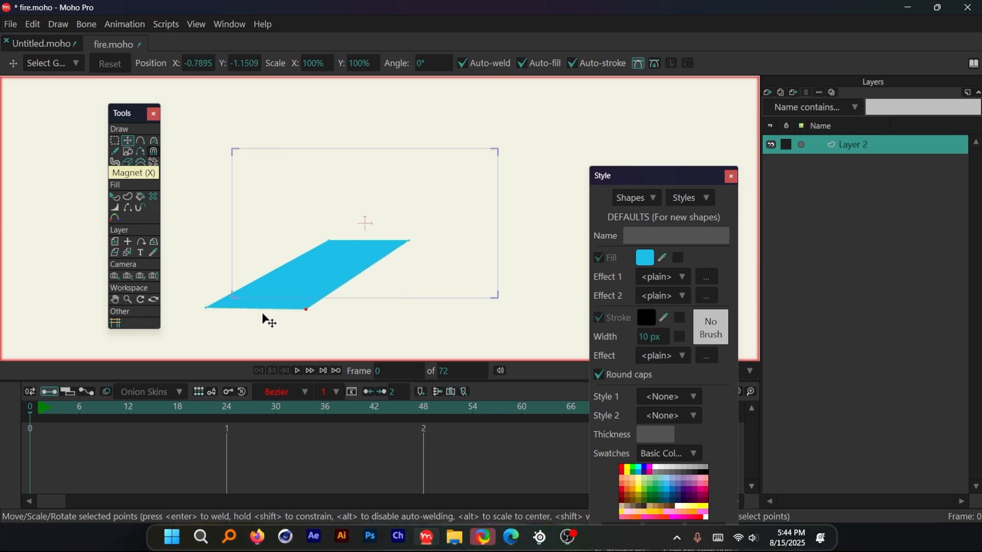
{"action": "left_click_drag", "start_coordinate": [206, 307], "coordinate": [192, 304]}
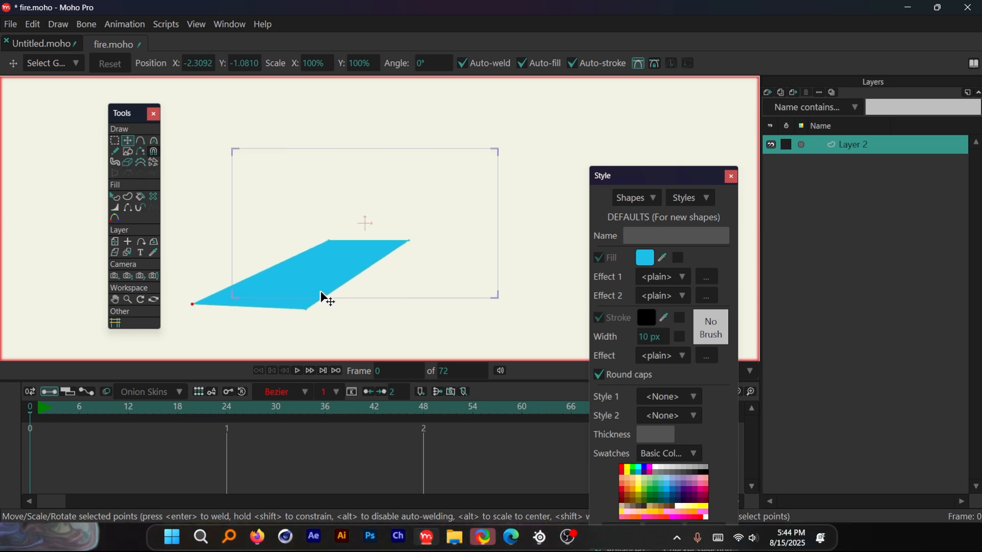
{"action": "scroll", "coordinate": [390, 241], "scroll_direction": "up", "scroll_amount": 2}
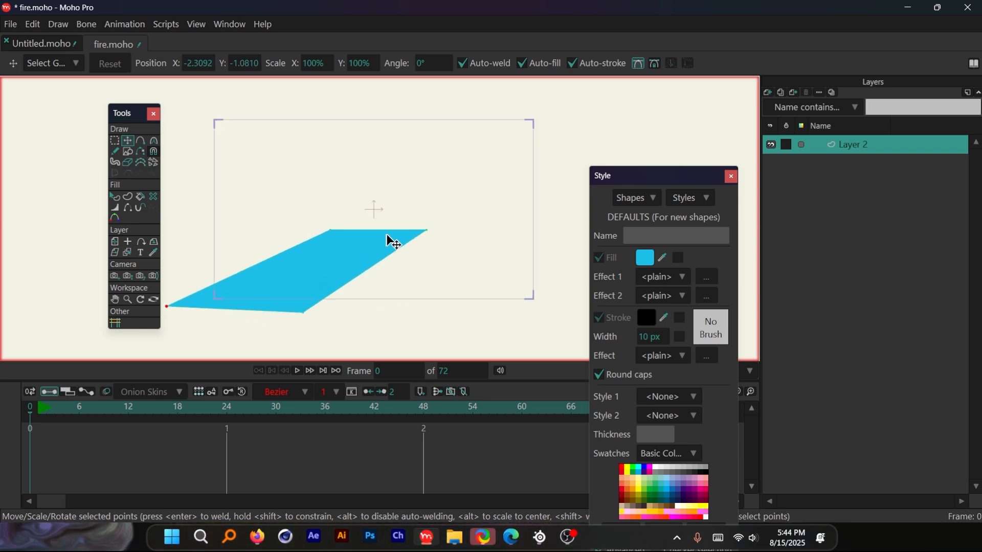
Add a new vector layer and draw a light blue rectangle just above the parallelogram, about as wide as its top edge.
{"action": "left_click", "coordinate": [128, 153]}
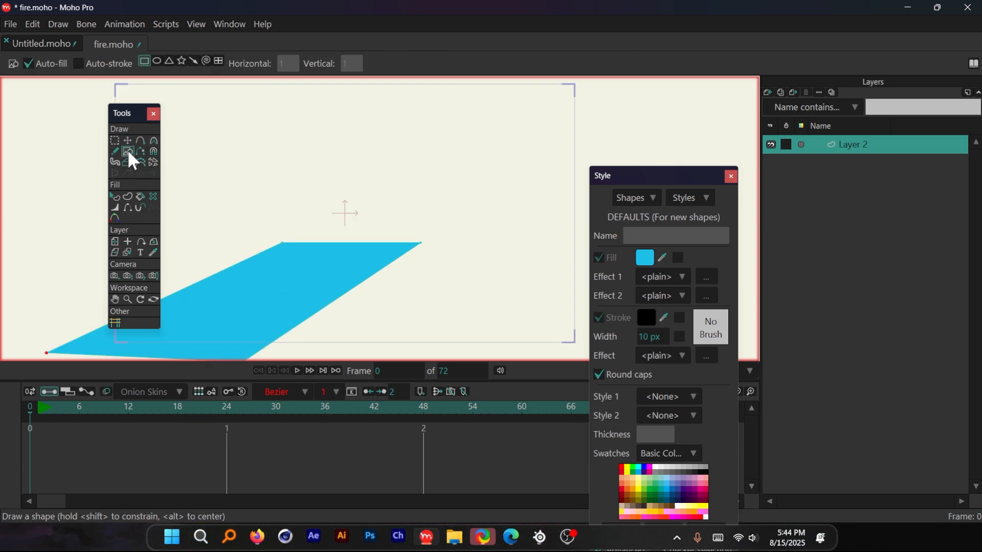
{"action": "left_click", "coordinate": [768, 94]}
{"action": "left_click", "coordinate": [782, 103]}
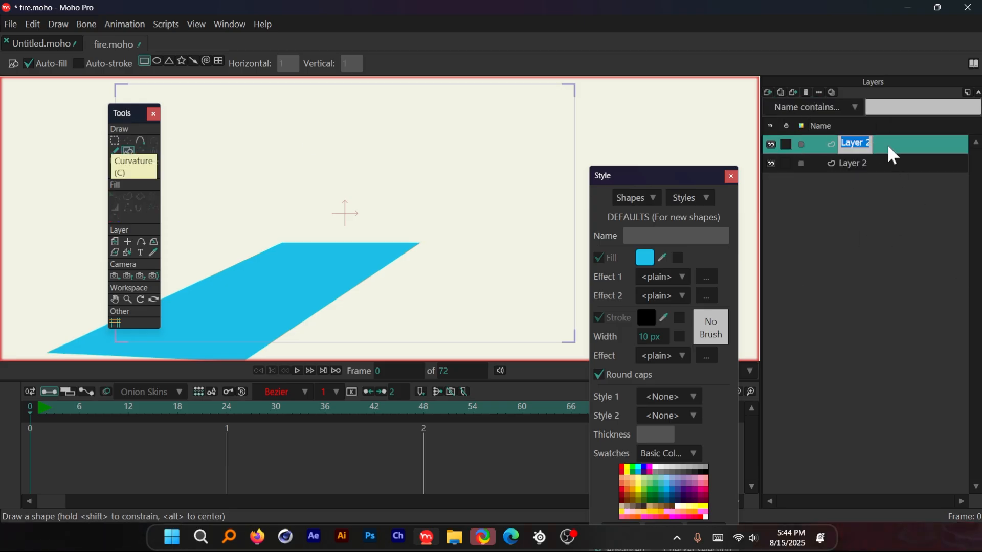
{"action": "left_click", "coordinate": [877, 165]}
{"action": "left_click", "coordinate": [876, 147]}
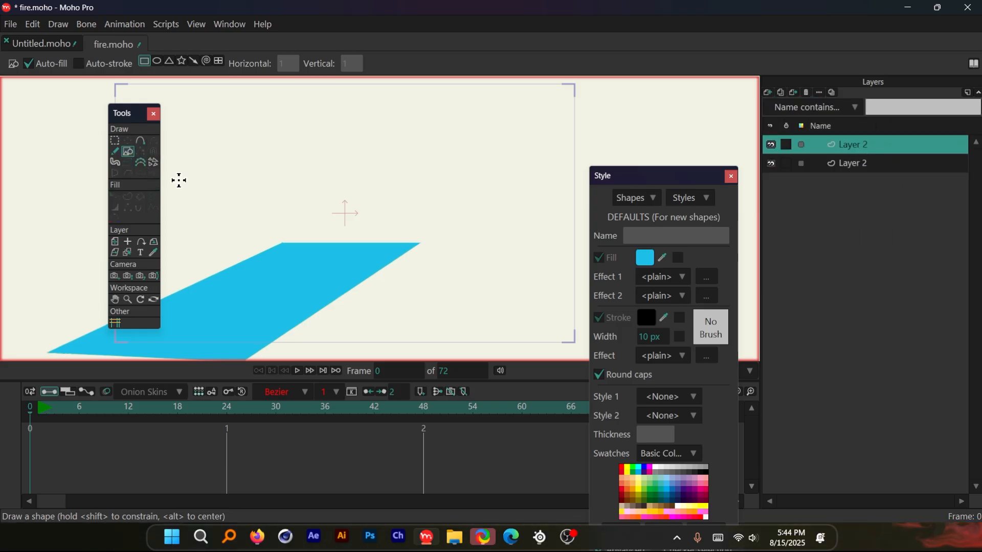
{"action": "left_click_drag", "start_coordinate": [280, 235], "coordinate": [420, 193]}
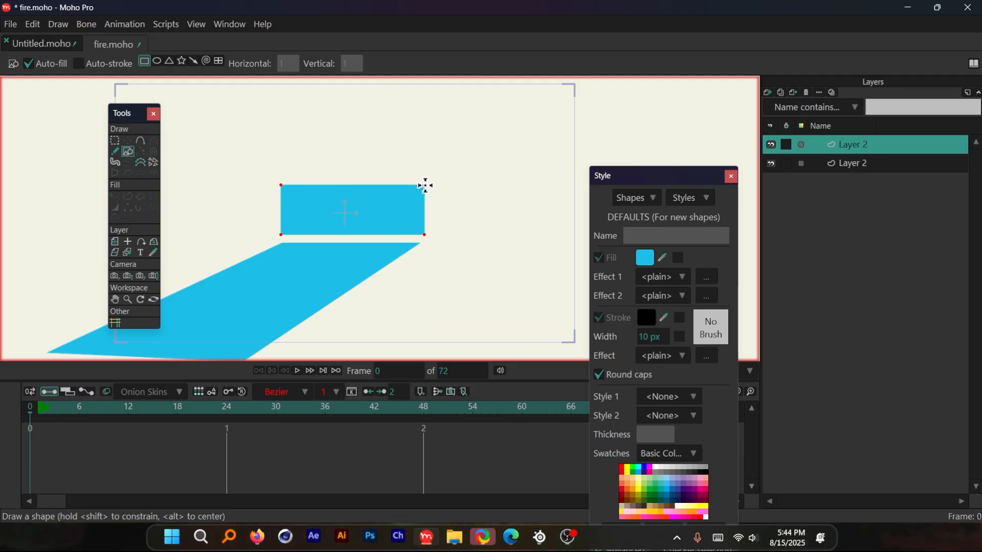
{"action": "left_click_drag", "start_coordinate": [424, 183], "coordinate": [423, 184]}
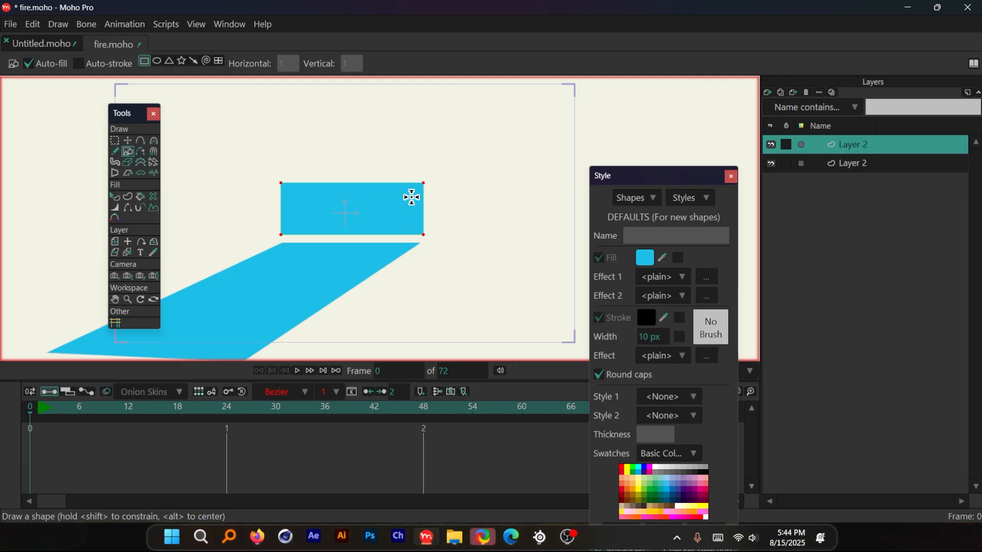
{"action": "scroll", "coordinate": [398, 211], "scroll_direction": "down", "scroll_amount": 1}
{"action": "scroll", "coordinate": [384, 225], "scroll_direction": "up", "scroll_amount": 3}
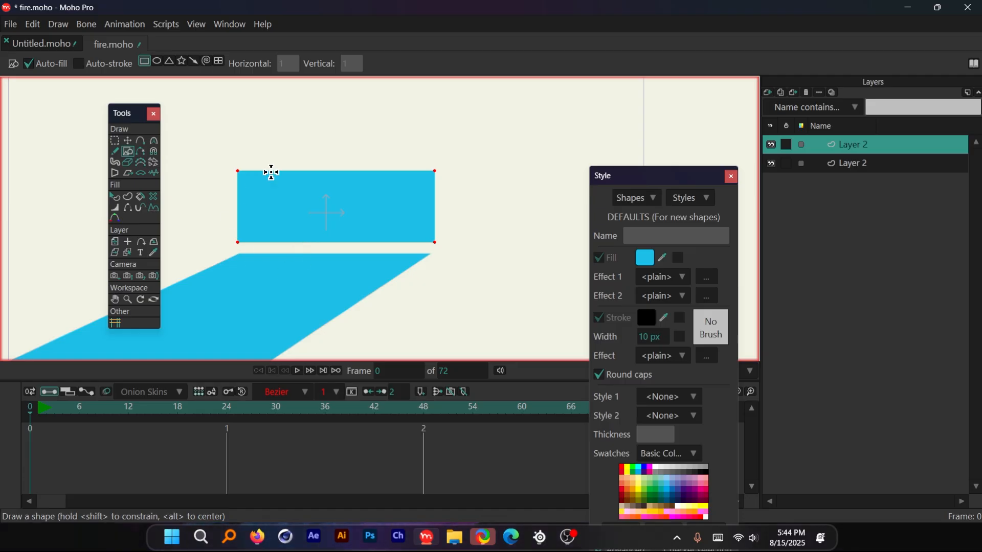
{"action": "scroll", "coordinate": [278, 221], "scroll_direction": "up", "scroll_amount": 2}
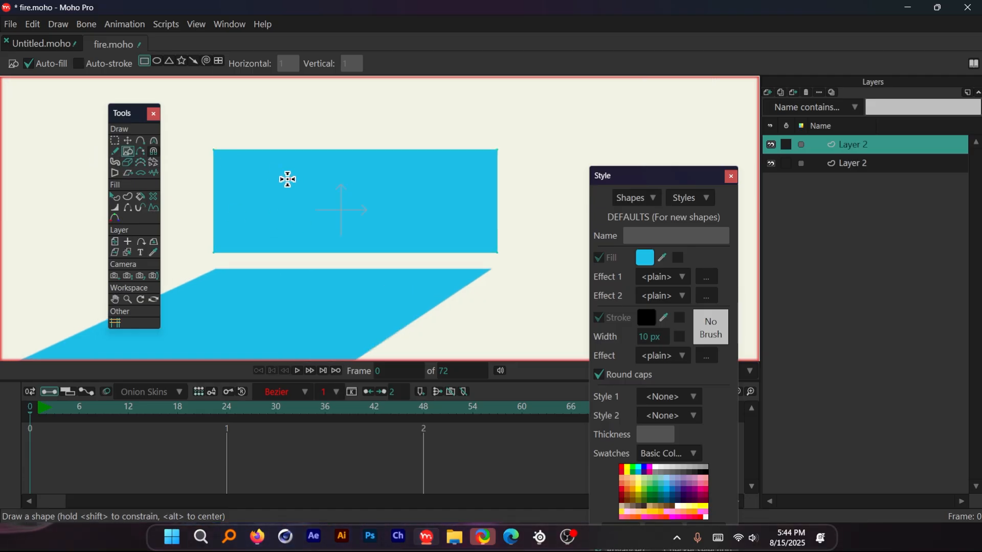
Move and slightly narrow the rectangle so its bottom edge meets the parallelogram's top edge, centred at about X 0.05, Y -0.02.
{"action": "left_click", "coordinate": [127, 141]}
{"action": "left_click_drag", "start_coordinate": [410, 184], "coordinate": [402, 197]}
{"action": "scroll", "coordinate": [231, 271], "scroll_direction": "up", "scroll_amount": 3}
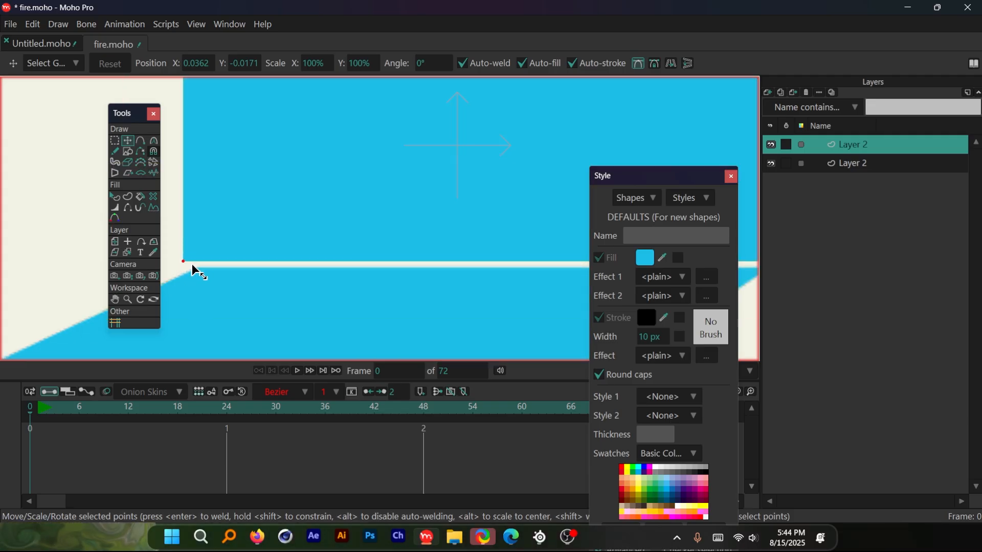
{"action": "scroll", "coordinate": [255, 240], "scroll_direction": "down", "scroll_amount": 4}
{"action": "scroll", "coordinate": [245, 223], "scroll_direction": "up", "scroll_amount": 2}
{"action": "left_click_drag", "start_coordinate": [229, 214], "coordinate": [239, 216]}
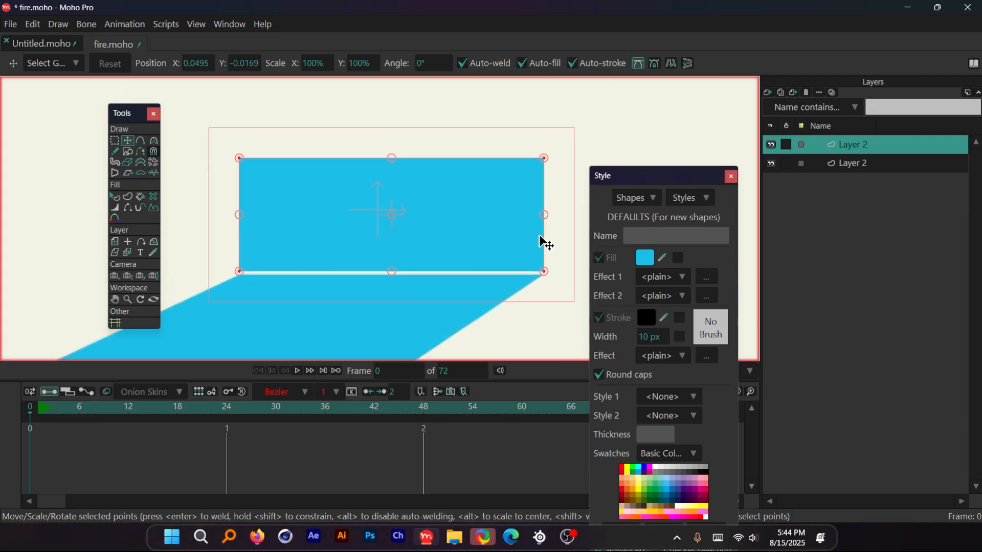
{"action": "left_click_drag", "start_coordinate": [543, 216], "coordinate": [542, 216]}
{"action": "left_click_drag", "start_coordinate": [483, 222], "coordinate": [483, 224]}
{"action": "scroll", "coordinate": [411, 245], "scroll_direction": "down", "scroll_amount": 3}
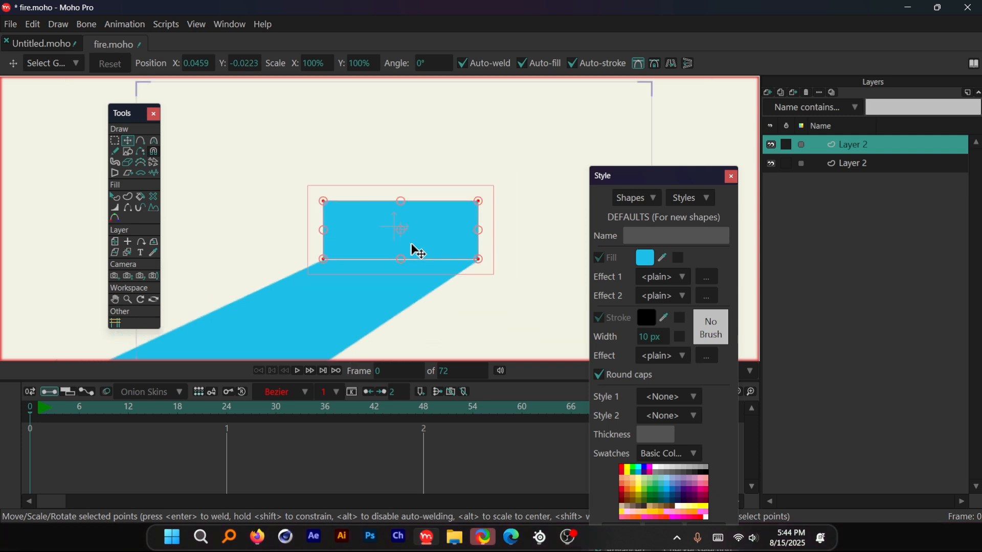
{"action": "scroll", "coordinate": [418, 250], "scroll_direction": "down", "scroll_amount": 2}
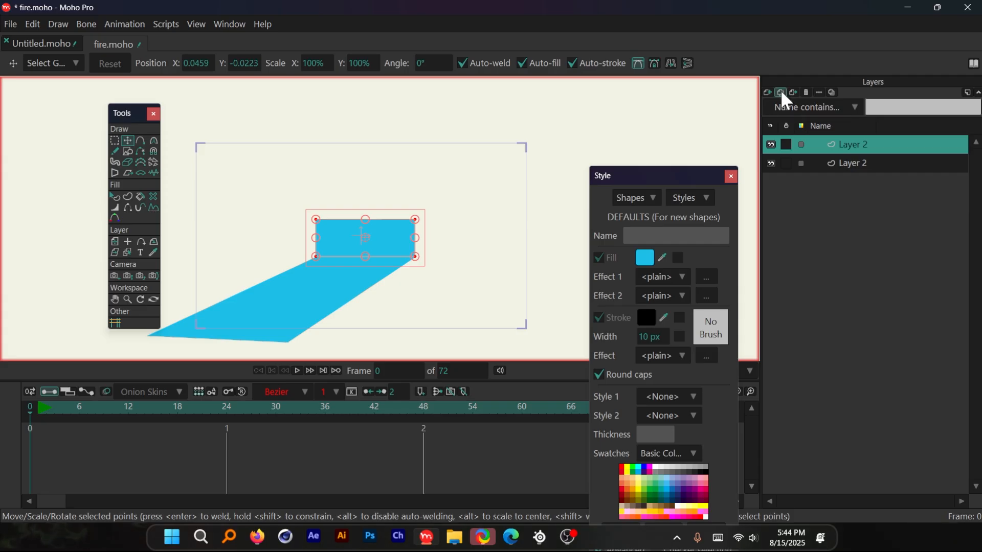
Duplicate the rectangle's layer and move the copied rectangle up so it sits directly on top of the original.
{"action": "left_click", "coordinate": [870, 167]}
{"action": "left_click", "coordinate": [872, 147]}
{"action": "scroll", "coordinate": [399, 248], "scroll_direction": "up", "scroll_amount": 2}
{"action": "left_click_drag", "start_coordinate": [403, 258], "coordinate": [409, 210]}
Shift the upper rectangle's top two points right and down to form a slanted parallelogram, centred at about X 0.90, Y 0.56.
{"action": "key", "text": "g"}
{"action": "left_click_drag", "start_coordinate": [249, 154], "coordinate": [526, 192]}
{"action": "left_click", "coordinate": [128, 142]}
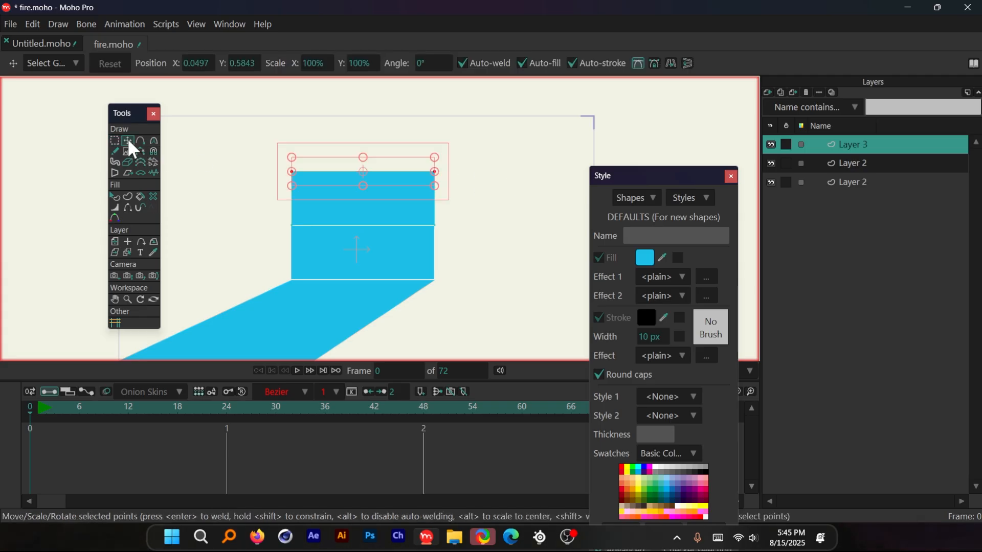
{"action": "scroll", "coordinate": [246, 207], "scroll_direction": "down", "scroll_amount": 1}
{"action": "left_click_drag", "start_coordinate": [443, 250], "coordinate": [539, 222]}
{"action": "scroll", "coordinate": [483, 243], "scroll_direction": "down", "scroll_amount": 2}
{"action": "mouse_move", "coordinate": [476, 257]}
{"action": "left_mouse_down"}
{"action": "mouse_move", "coordinate": [513, 236]}
{"action": "mouse_move", "coordinate": [523, 248]}
{"action": "mouse_move", "coordinate": [476, 275]}
{"action": "left_mouse_up"}
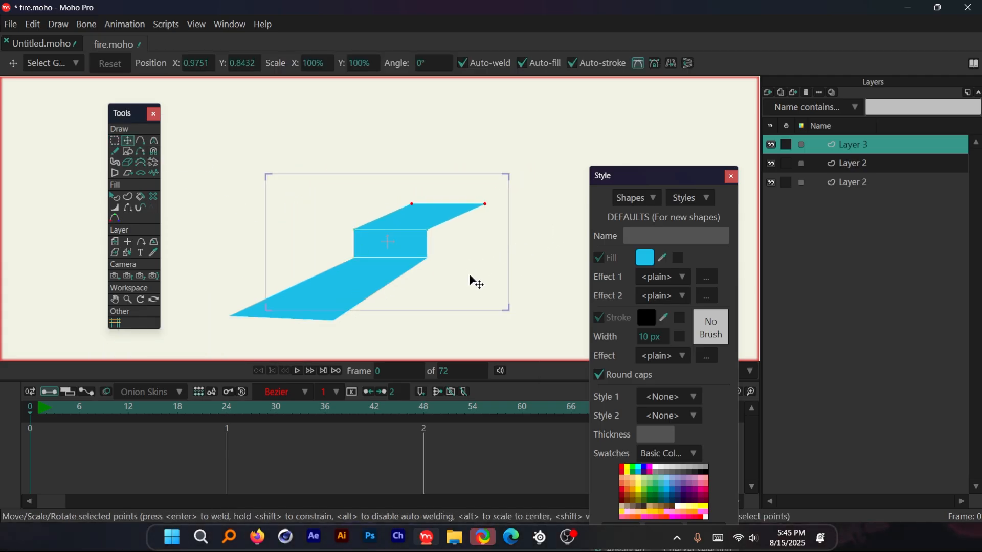
{"action": "scroll", "coordinate": [434, 253], "scroll_direction": "up", "scroll_amount": 3}
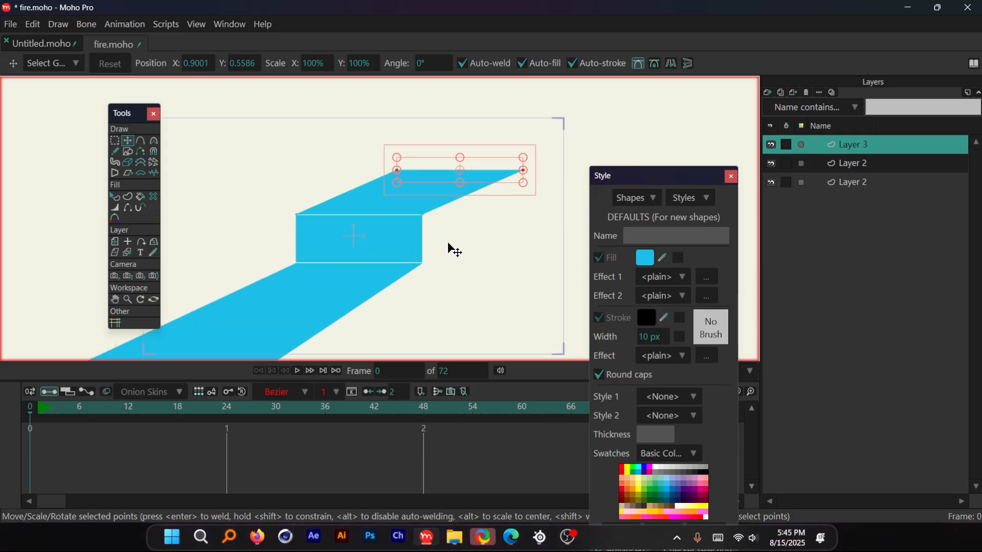
Hide Layer 3 and the lowest layer, and select the middle layer holding the rectangle.
{"action": "scroll", "coordinate": [451, 248], "scroll_direction": "down", "scroll_amount": 1}
{"action": "left_click", "coordinate": [791, 184]}
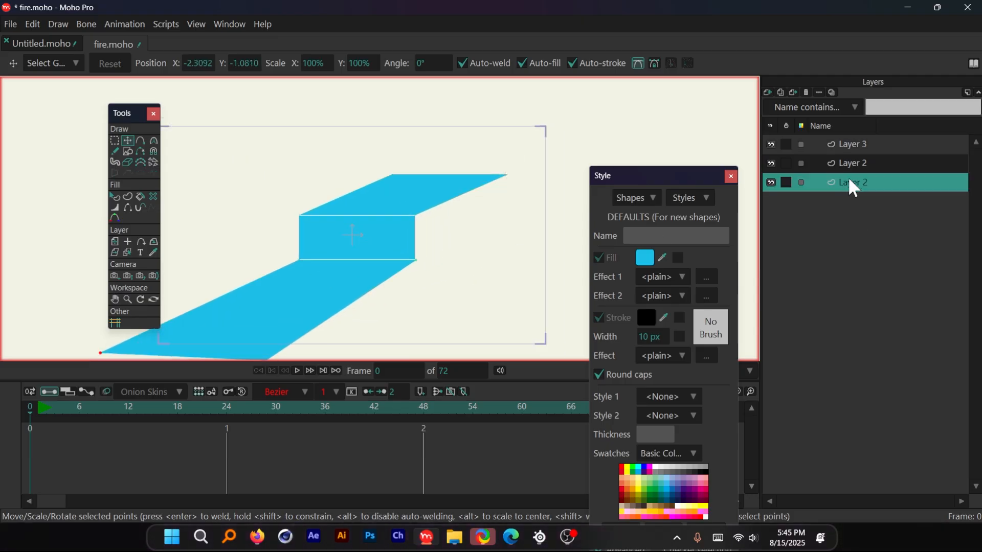
{"action": "left_click", "coordinate": [861, 162]}
{"action": "left_click", "coordinate": [862, 148]}
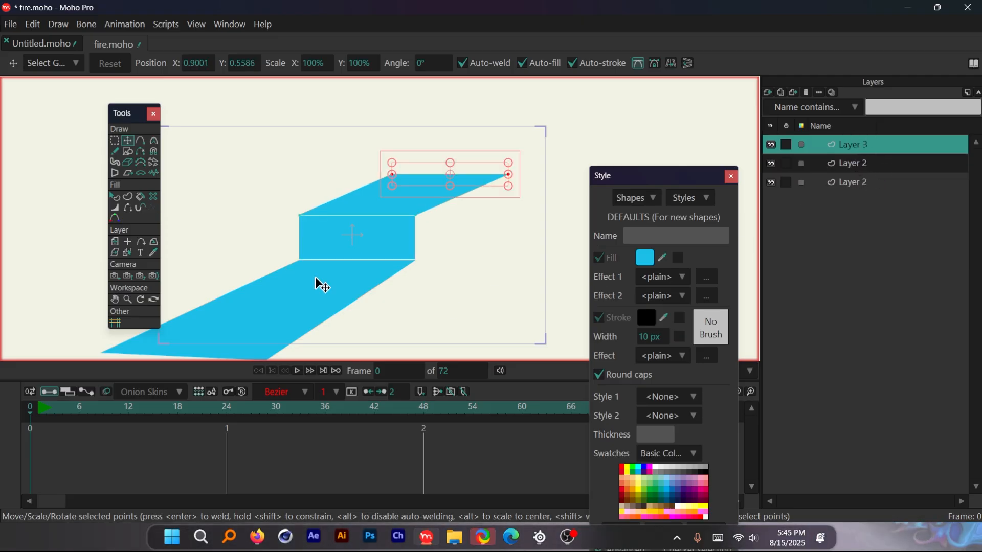
{"action": "scroll", "coordinate": [322, 286], "scroll_direction": "up", "scroll_amount": 1}
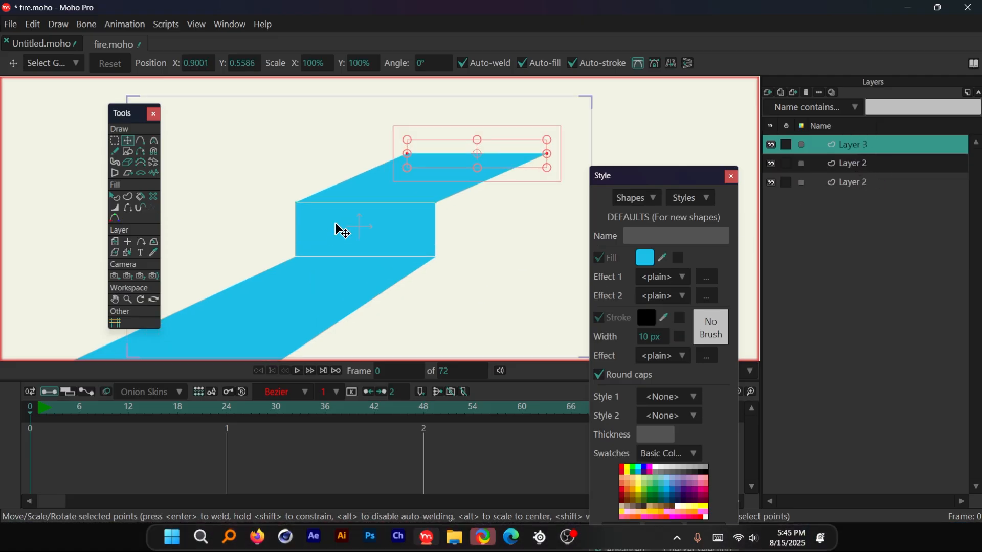
{"action": "scroll", "coordinate": [342, 231], "scroll_direction": "up", "scroll_amount": 2}
{"action": "left_click", "coordinate": [771, 145]}
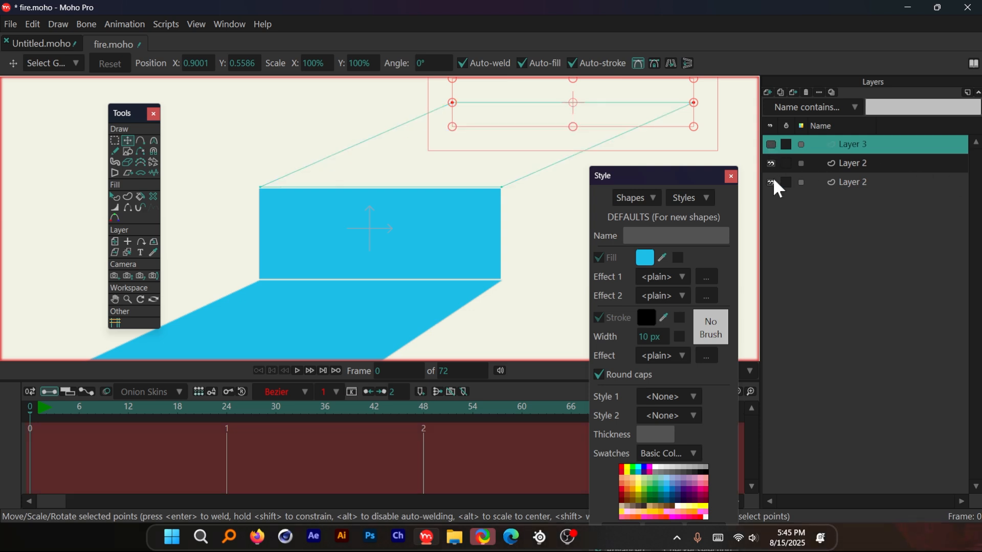
{"action": "left_click", "coordinate": [772, 183]}
{"action": "left_click", "coordinate": [864, 172]}
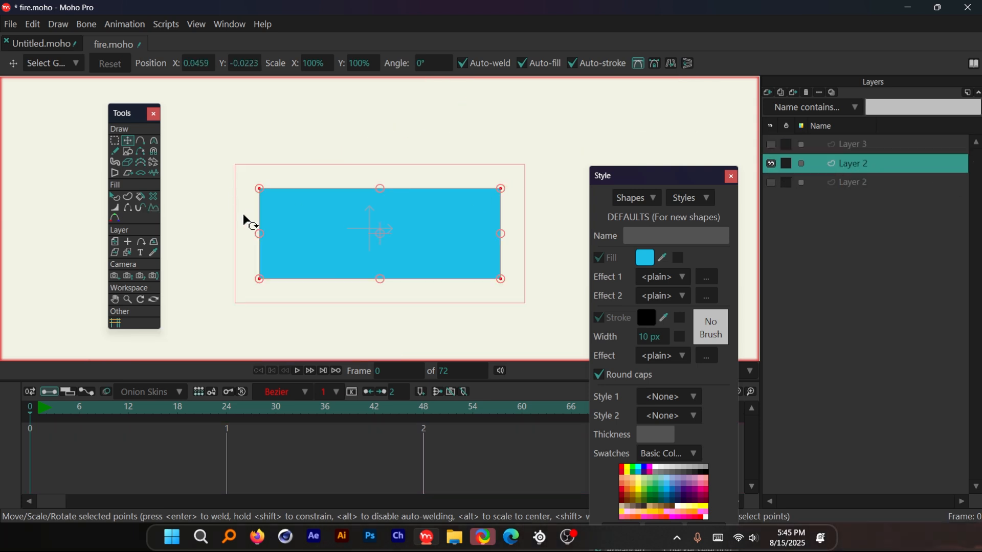
Draw a narrow vertical ellipse crossing the rectangle's top edge left of centre and reaching about halfway into it.
{"action": "scroll", "coordinate": [381, 276], "scroll_direction": "up", "scroll_amount": 1}
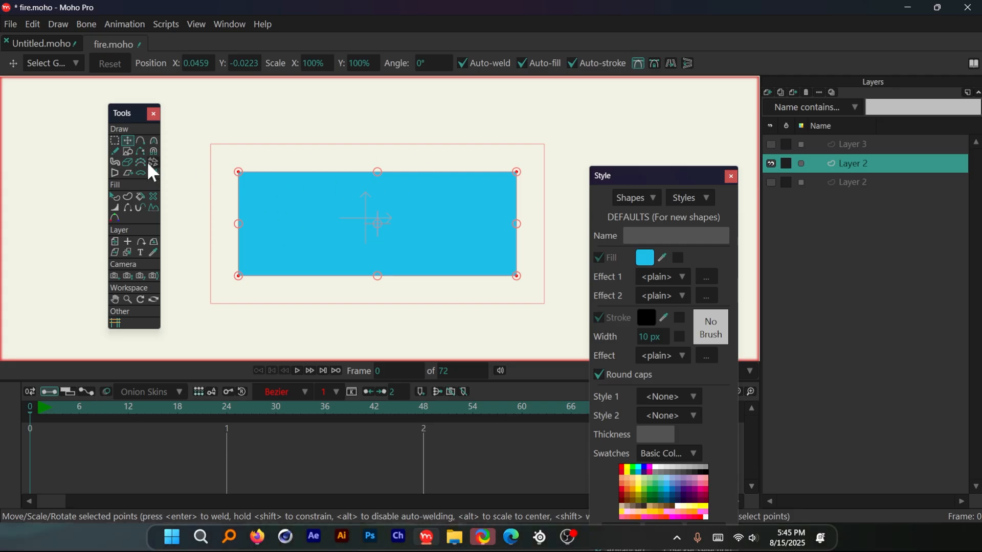
{"action": "left_click", "coordinate": [128, 153]}
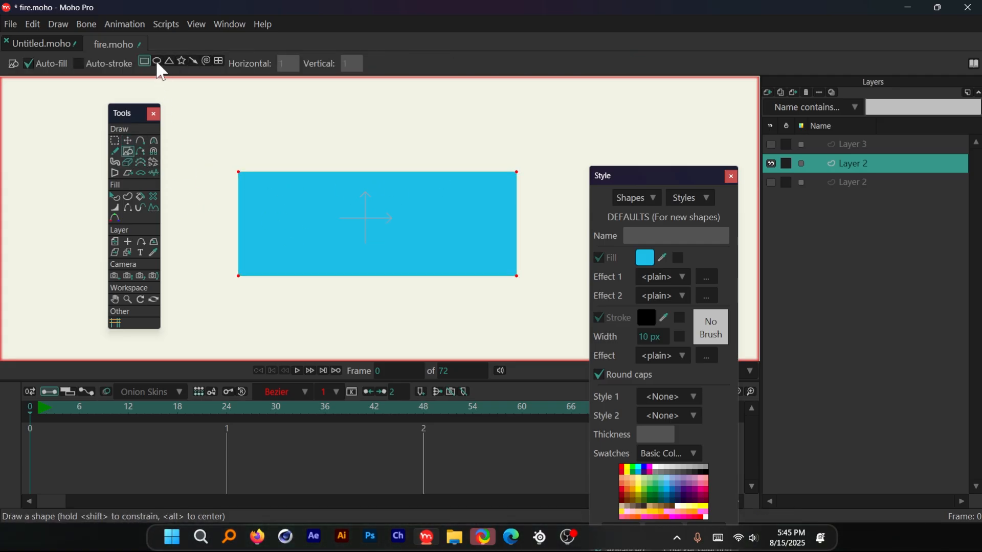
{"action": "scroll", "coordinate": [325, 160], "scroll_direction": "down", "scroll_amount": 1}
{"action": "left_click_drag", "start_coordinate": [318, 120], "coordinate": [329, 216]}
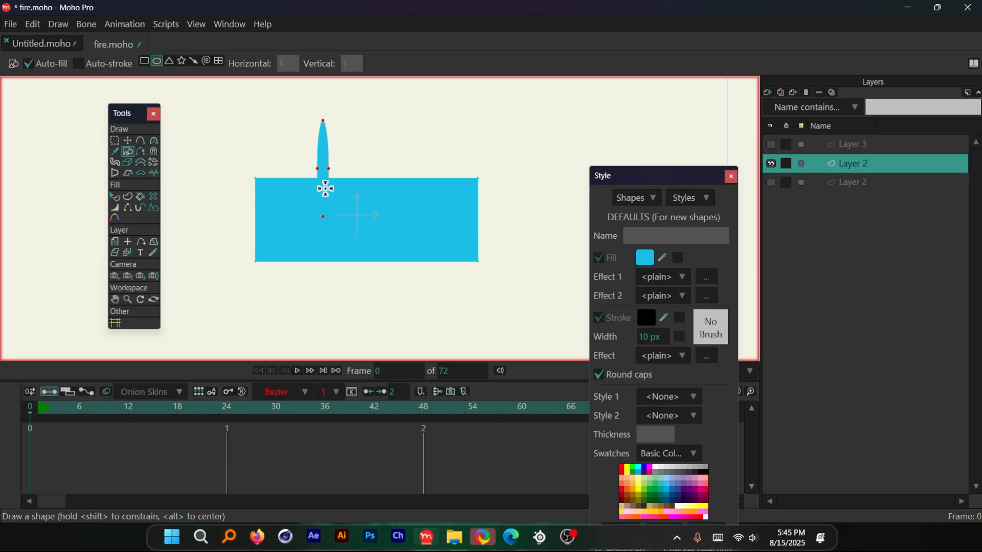
{"action": "scroll", "coordinate": [324, 188], "scroll_direction": "up", "scroll_amount": 1}
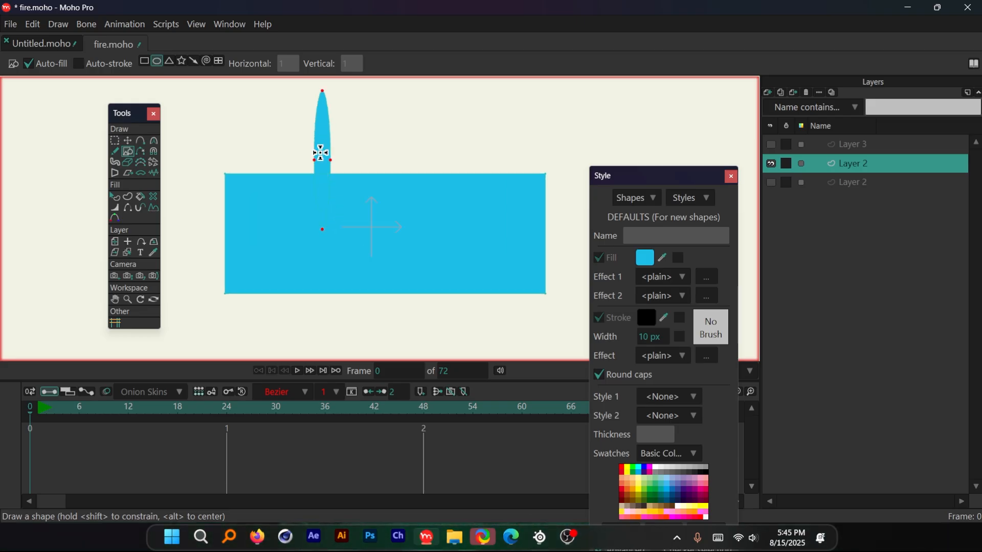
Subtract the narrow ellipse from the rectangle as a combined shape and set the blend to 4%.
{"action": "left_click", "coordinate": [115, 200]}
{"action": "left_click", "coordinate": [325, 156]}
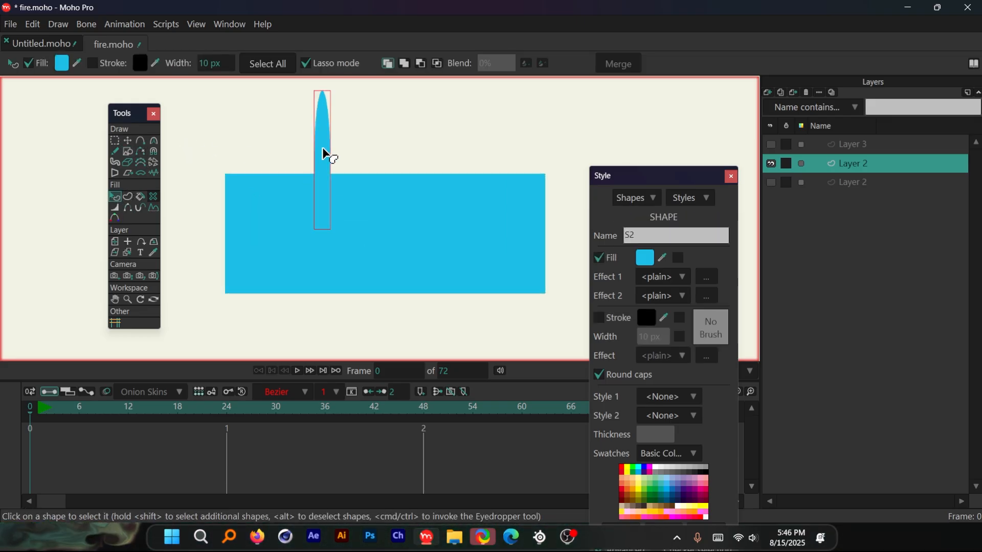
{"action": "left_click", "coordinate": [421, 64]}
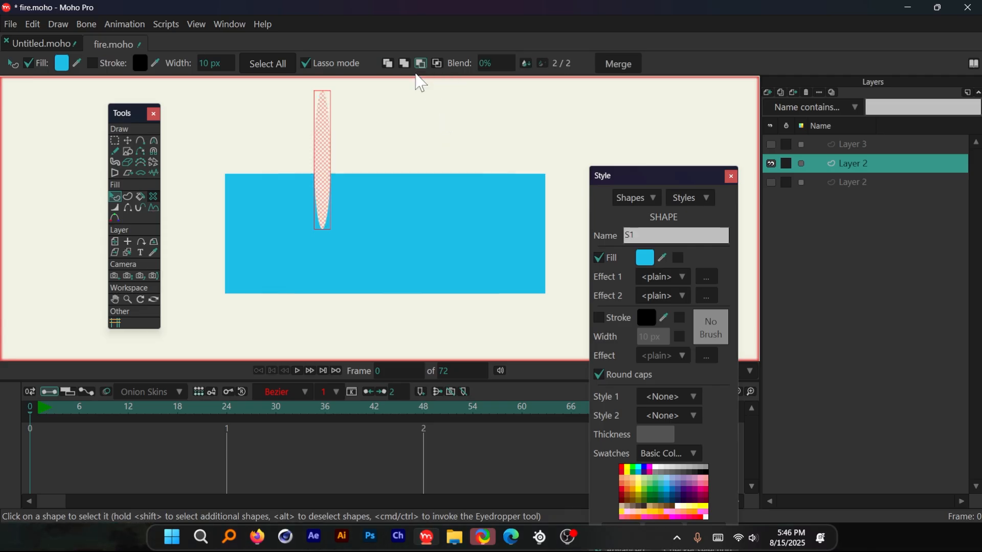
{"action": "left_click_drag", "start_coordinate": [489, 66], "coordinate": [537, 76]}
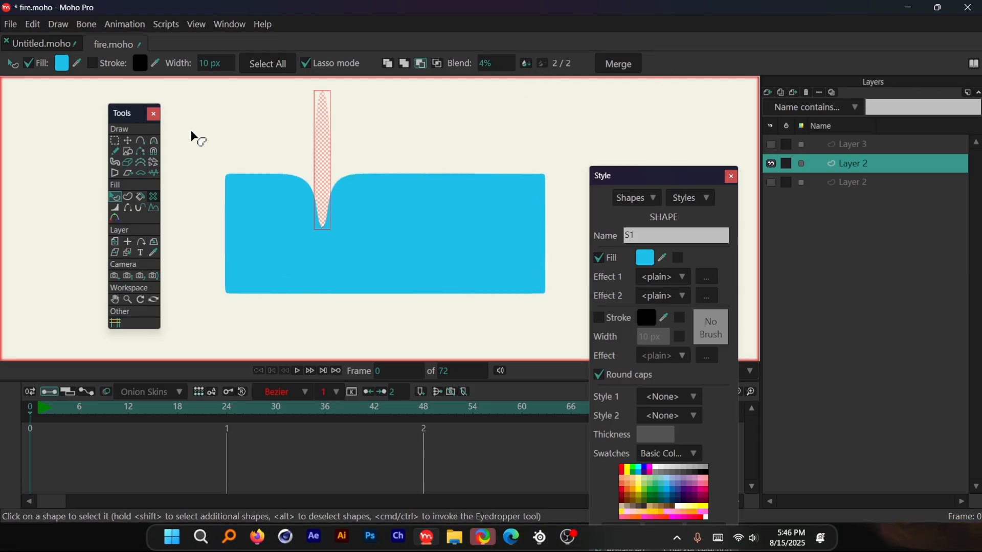
Move the subtracting ellipse down through the full height of the rectangle, left of centre, at about X -0.07, Y 0.00.
{"action": "scroll", "coordinate": [289, 177], "scroll_direction": "down", "scroll_amount": 2}
{"action": "left_click", "coordinate": [128, 141]}
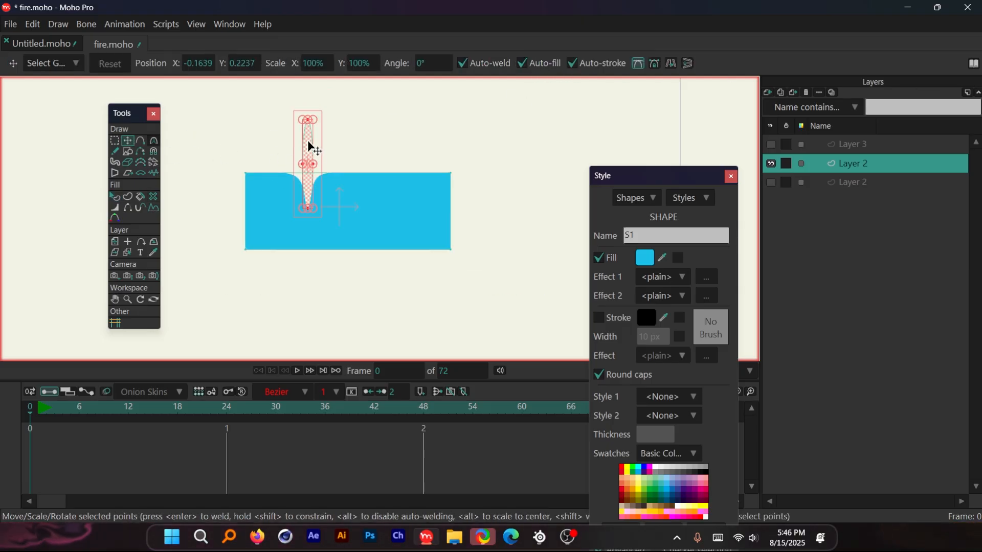
{"action": "left_click_drag", "start_coordinate": [311, 148], "coordinate": [337, 114]}
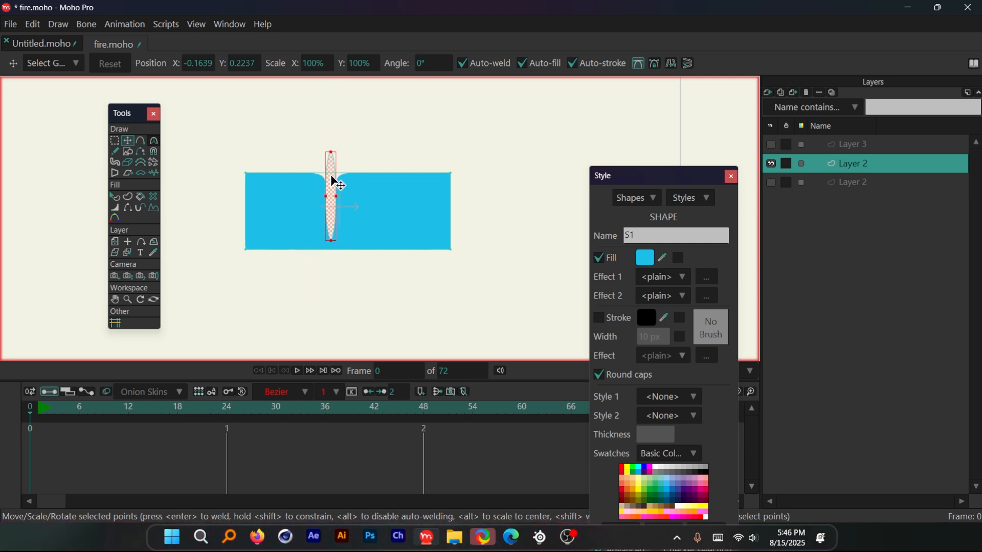
{"action": "left_click_drag", "start_coordinate": [334, 183], "coordinate": [326, 209]}
{"action": "scroll", "coordinate": [325, 208], "scroll_direction": "up", "scroll_amount": 2}
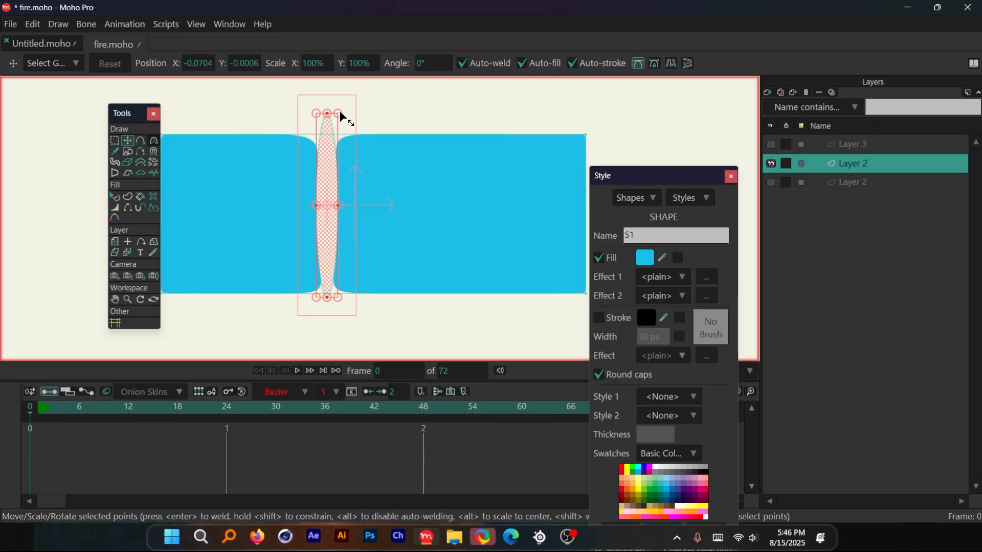
Shrink the subtracting ellipse and move it across the rectangle's top edge, at about X -0.25, Y 0.04.
{"action": "left_click_drag", "start_coordinate": [340, 112], "coordinate": [334, 149]}
{"action": "scroll", "coordinate": [327, 200], "scroll_direction": "down", "scroll_amount": 1}
{"action": "left_click_drag", "start_coordinate": [326, 203], "coordinate": [259, 176]}
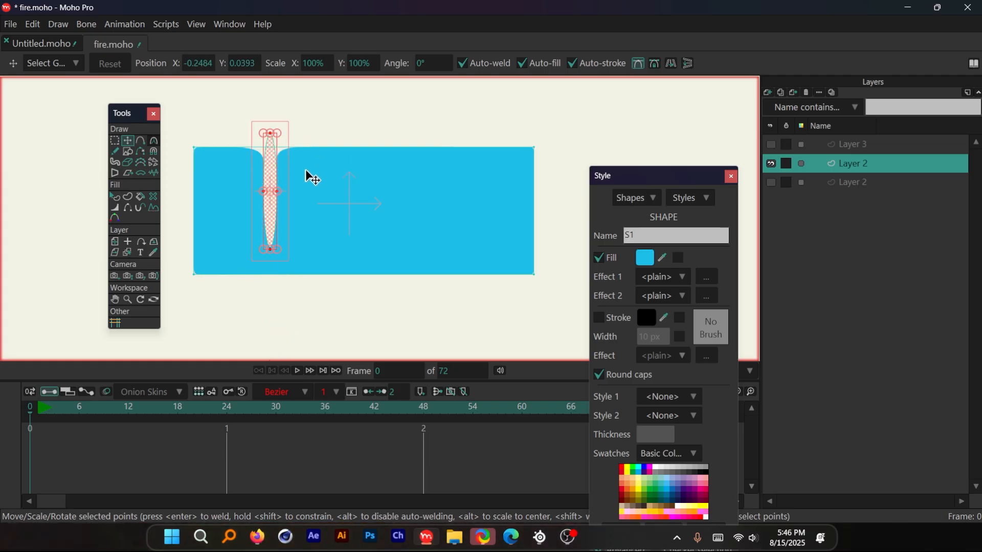
Increase the combined shape's blend and move the subtracting ellipse just above the rectangle's left part, to about X -0.35, Y 0.37.
{"action": "left_click", "coordinate": [115, 197]}
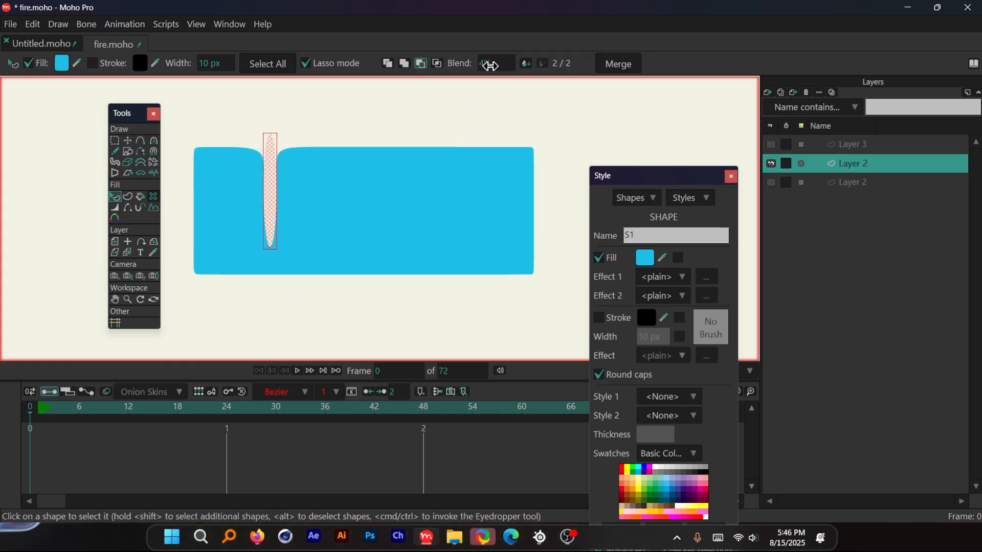
{"action": "left_click", "coordinate": [127, 141]}
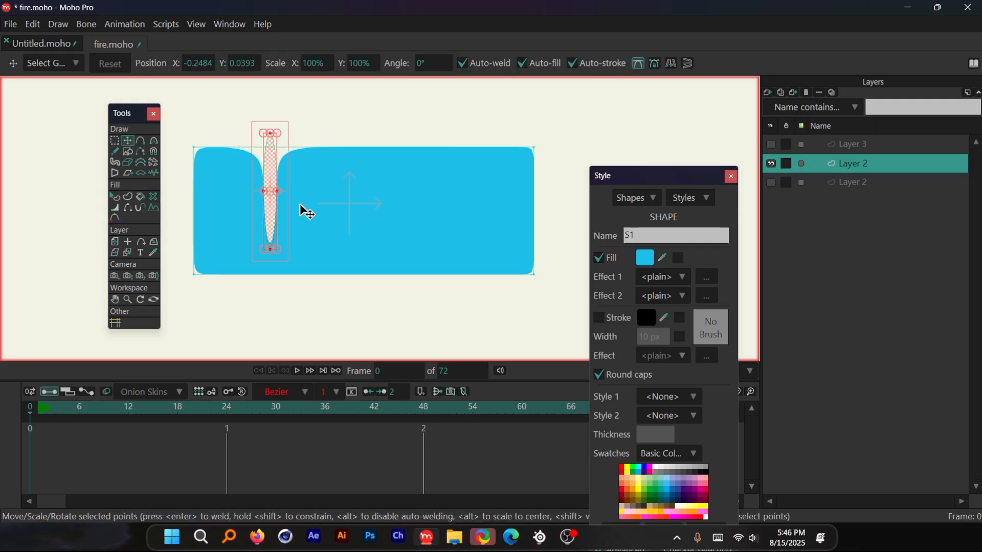
{"action": "scroll", "coordinate": [307, 212], "scroll_direction": "down", "scroll_amount": 2}
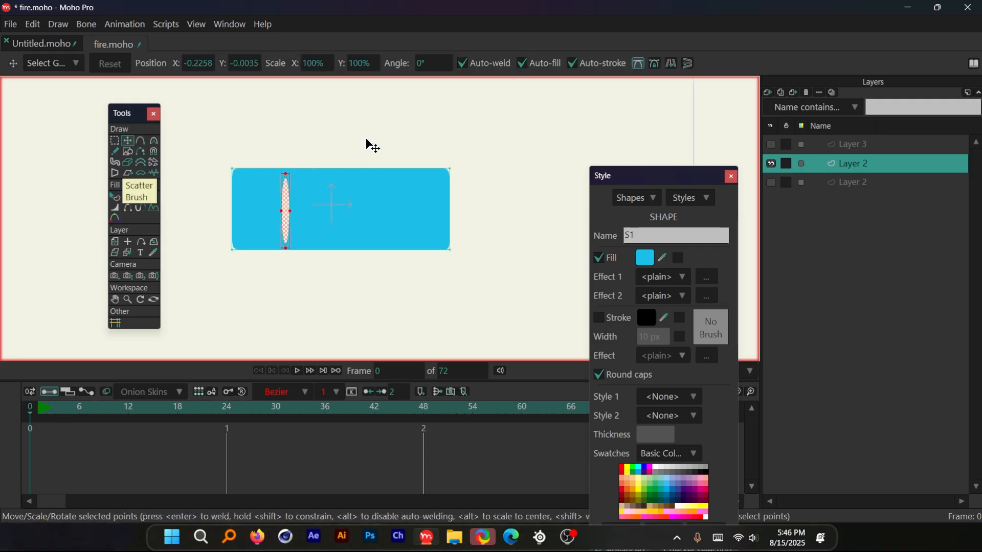
{"action": "left_click_drag", "start_coordinate": [373, 147], "coordinate": [368, 112]}
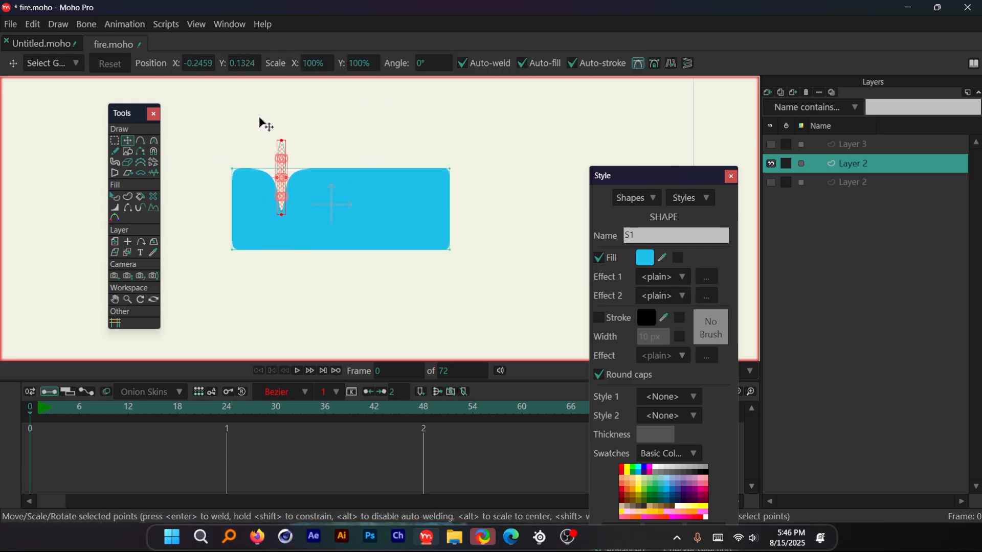
{"action": "scroll", "coordinate": [229, 122], "scroll_direction": "up", "scroll_amount": 2}
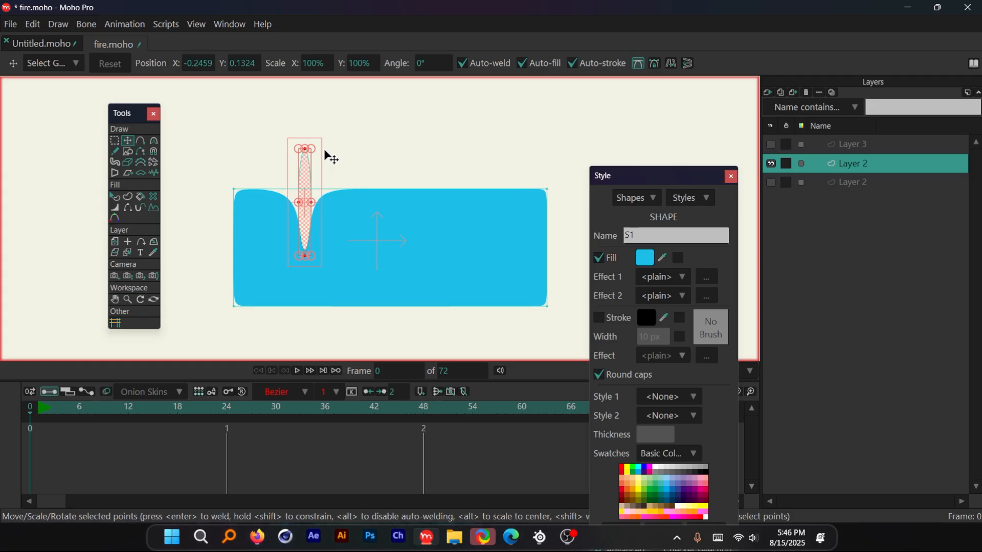
{"action": "left_click_drag", "start_coordinate": [351, 162], "coordinate": [325, 95]}
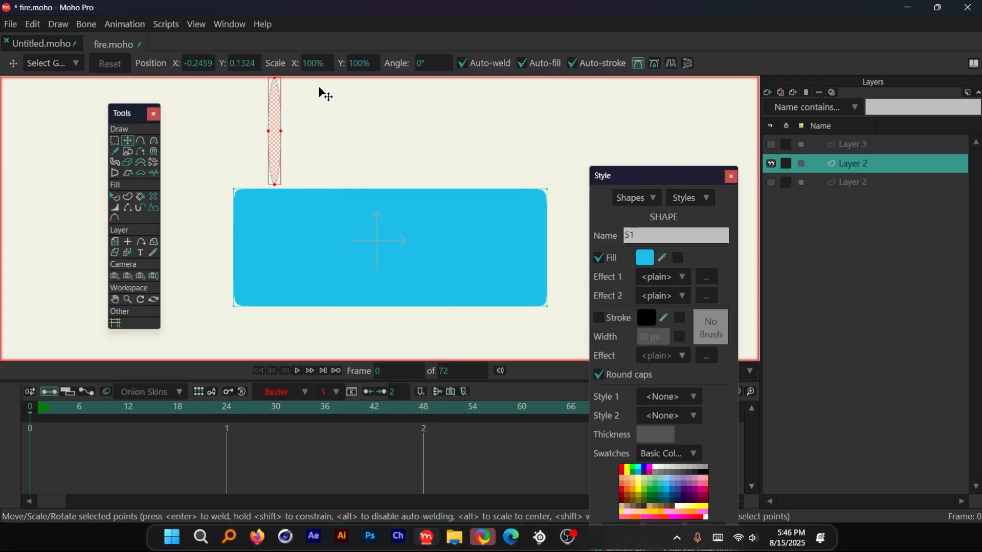
At frame 24, move the subtracting ellipse straight down below the rectangle to about Y -0.43 and play the animation.
{"action": "left_click", "coordinate": [227, 414]}
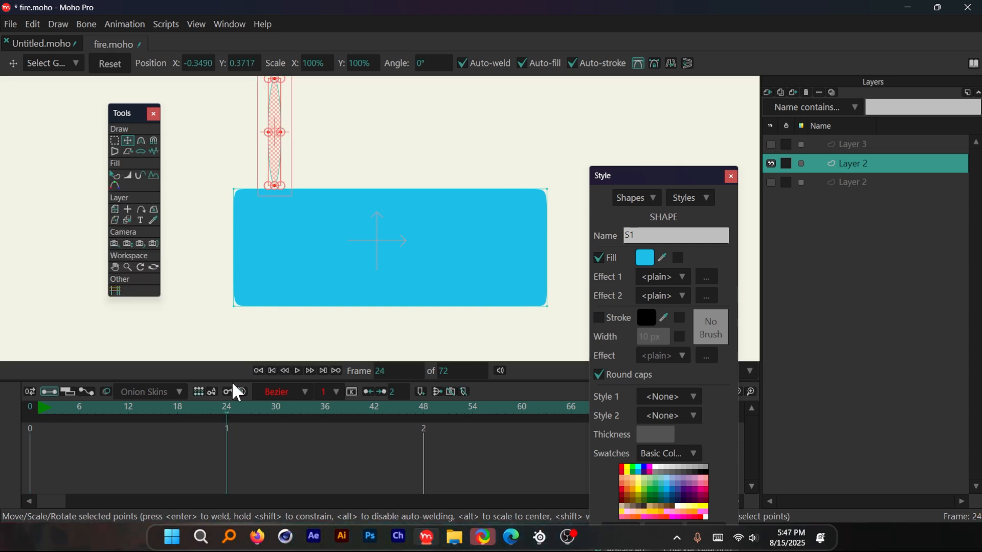
{"action": "scroll", "coordinate": [383, 152], "scroll_direction": "down", "scroll_amount": 2}
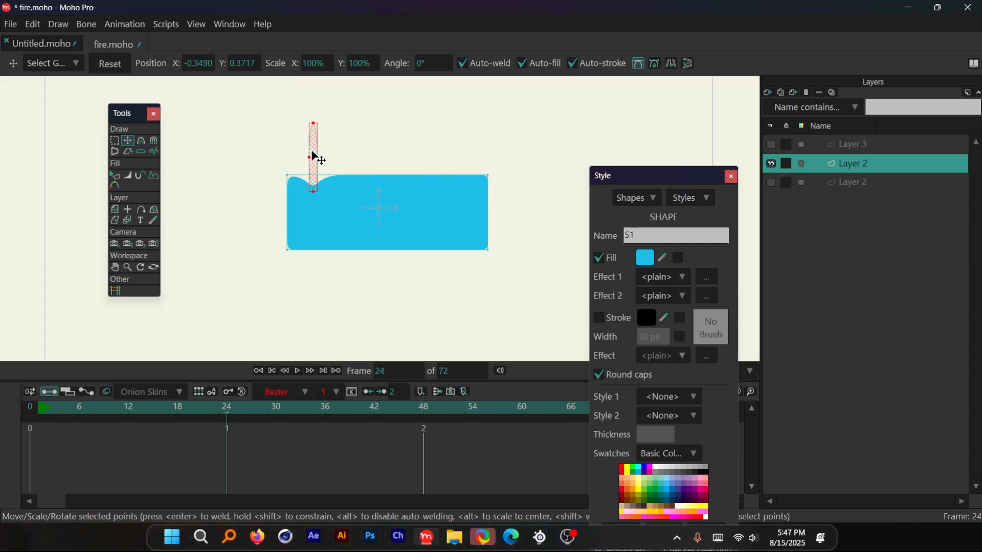
{"action": "left_click_drag", "start_coordinate": [315, 157], "coordinate": [314, 287]}
{"action": "scroll", "coordinate": [324, 275], "scroll_direction": "up", "scroll_amount": 1}
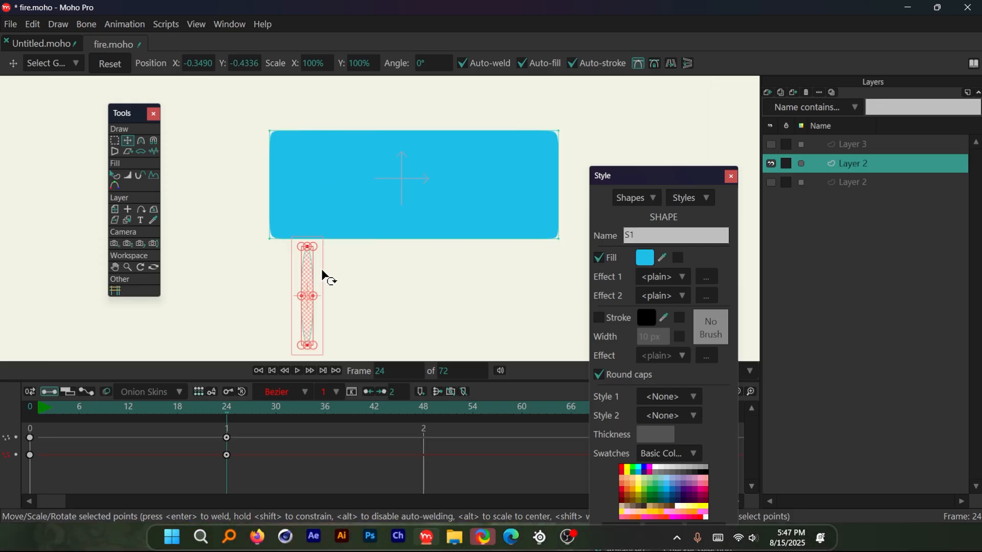
{"action": "left_click_drag", "start_coordinate": [235, 406], "coordinate": [46, 418]}
{"action": "key", "text": "space"}
{"action": "key", "text": "space"}
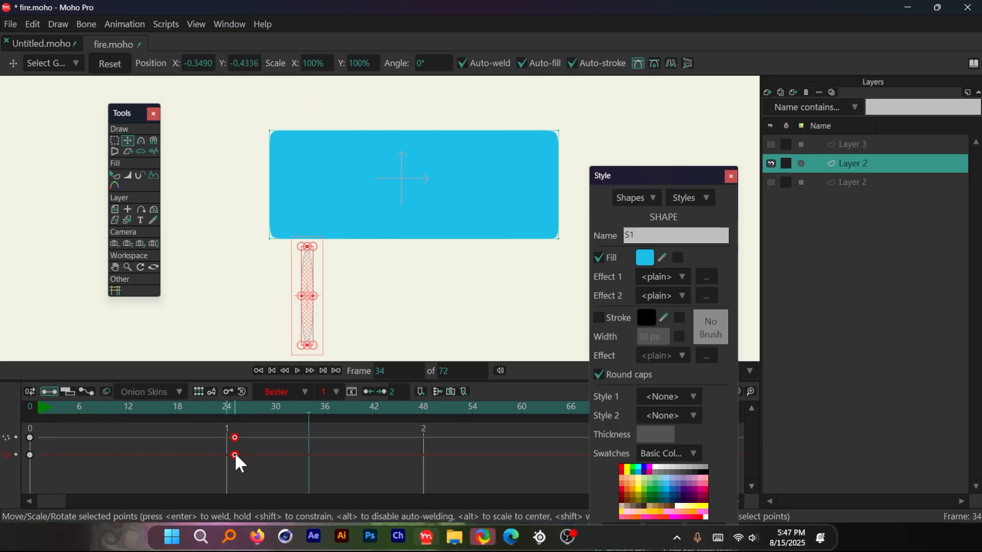
Move the ellipse's end keyframes to frame 48 and preview the slower pass through the rectangle.
{"action": "left_click_drag", "start_coordinate": [236, 456], "coordinate": [426, 462]}
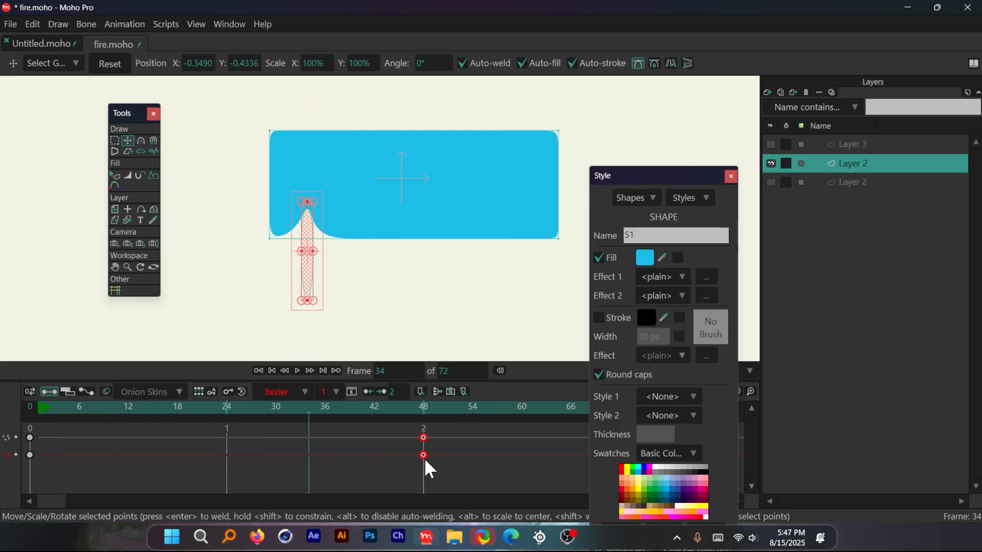
{"action": "left_click", "coordinate": [99, 404]}
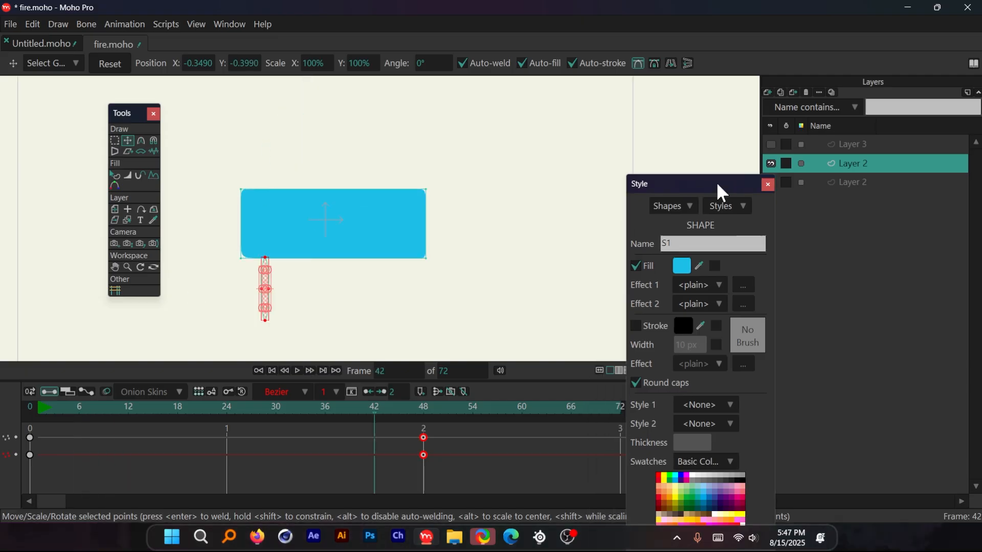
{"action": "left_click_drag", "start_coordinate": [716, 191], "coordinate": [643, 166]}
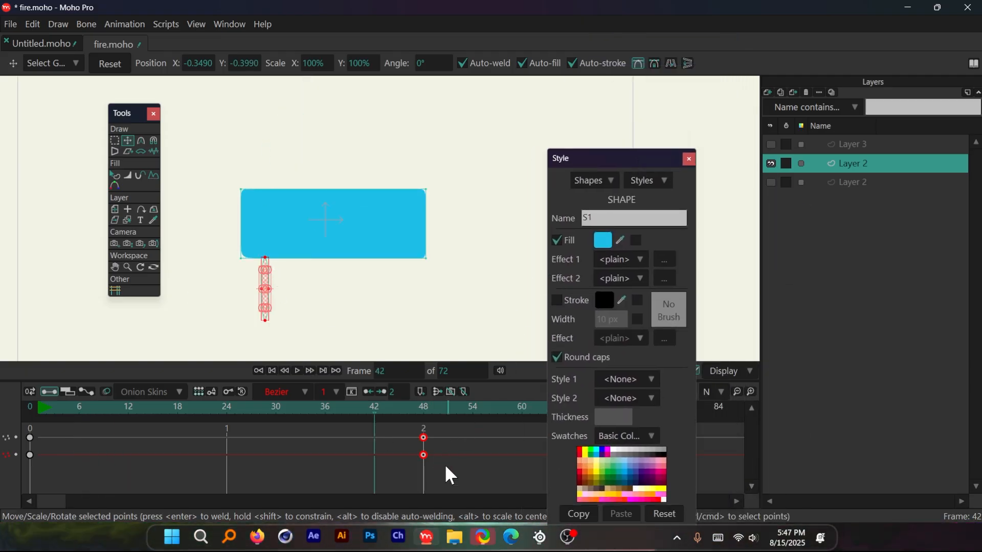
{"action": "left_click", "coordinate": [450, 475]}
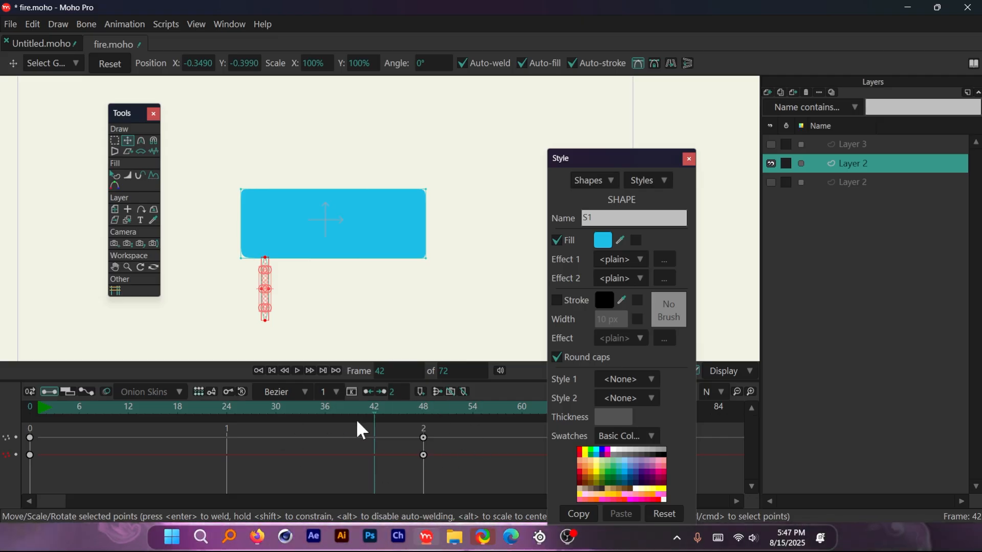
{"action": "left_click_drag", "start_coordinate": [359, 409], "coordinate": [415, 409]}
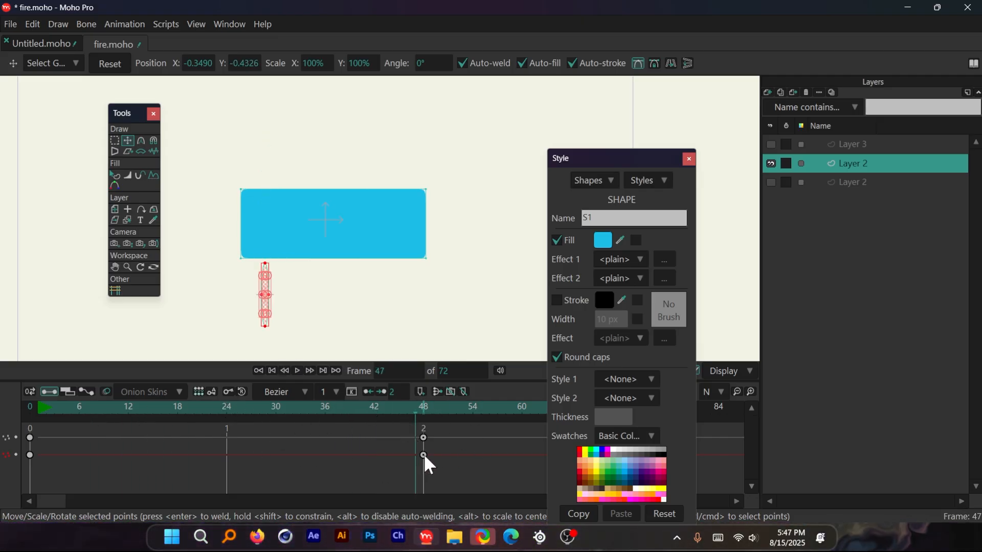
Set the ellipse's frame 48 keyframe to Cycle interpolation and play the animation to check the loop.
{"action": "left_click", "coordinate": [409, 414]}
{"action": "right_click", "coordinate": [426, 458]}
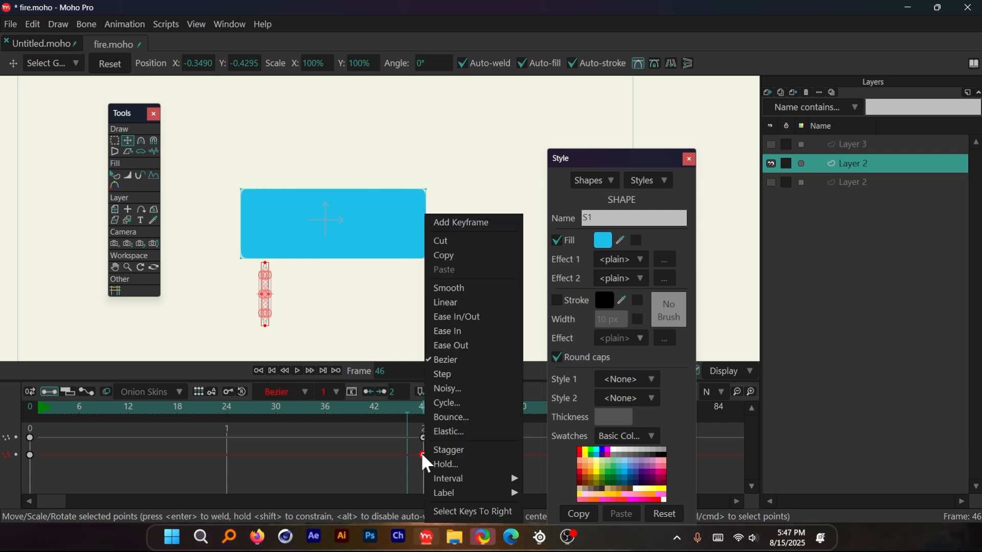
{"action": "left_click", "coordinate": [459, 404]}
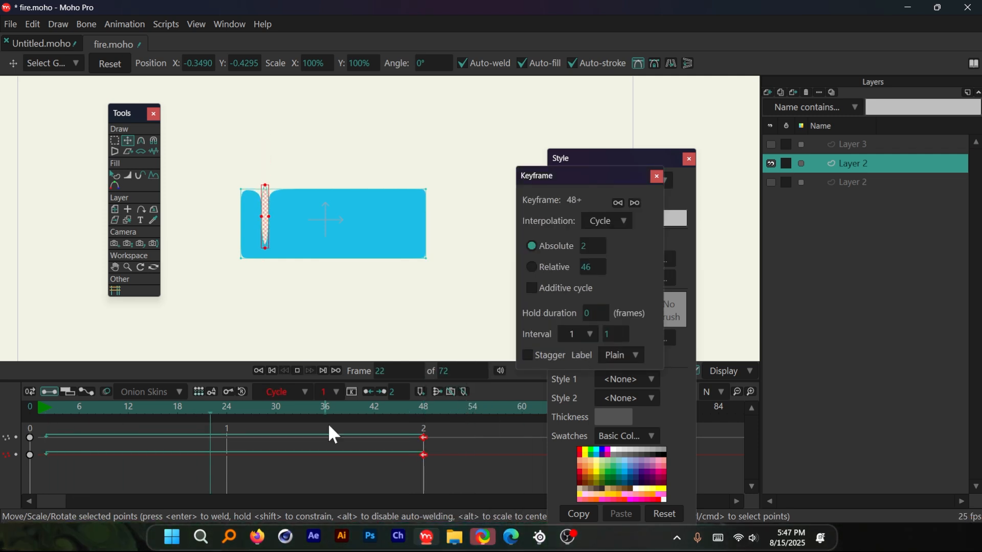
{"action": "key", "text": "space"}
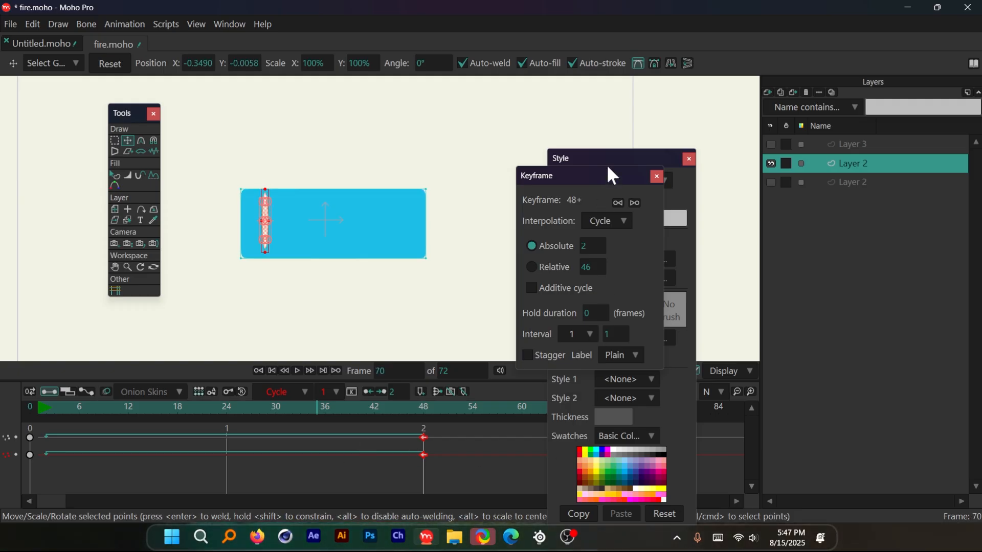
{"action": "left_click_drag", "start_coordinate": [611, 180], "coordinate": [676, 218]}
{"action": "left_click_drag", "start_coordinate": [285, 411], "coordinate": [48, 431]}
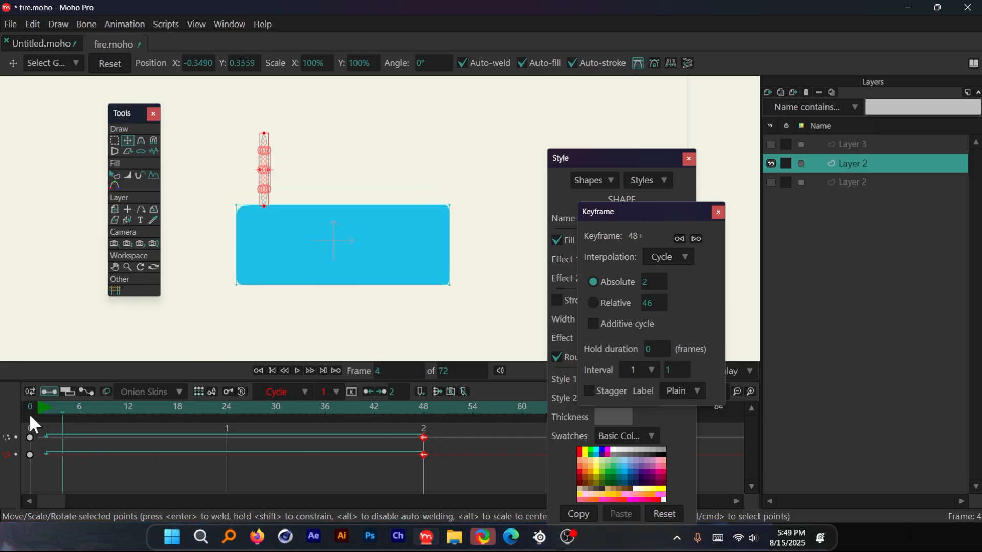
At frame 0, duplicate the thin ellipse above the blue rectangle and place the copy to its right.
{"action": "left_click", "coordinate": [35, 421]}
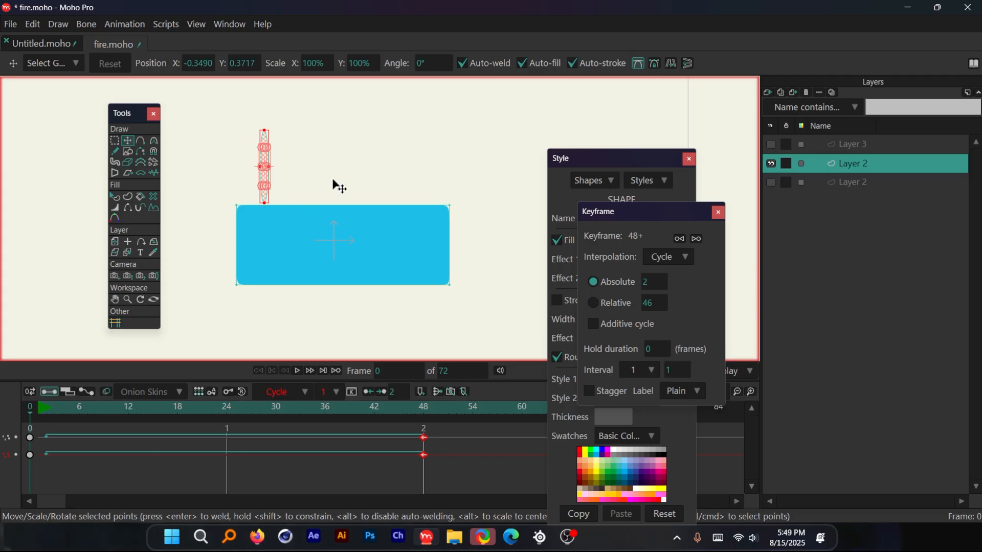
{"action": "key", "text": "ctrl+a"}
{"action": "left_click_drag", "start_coordinate": [272, 160], "coordinate": [348, 152]}
{"action": "key", "text": "ctrl+z"}
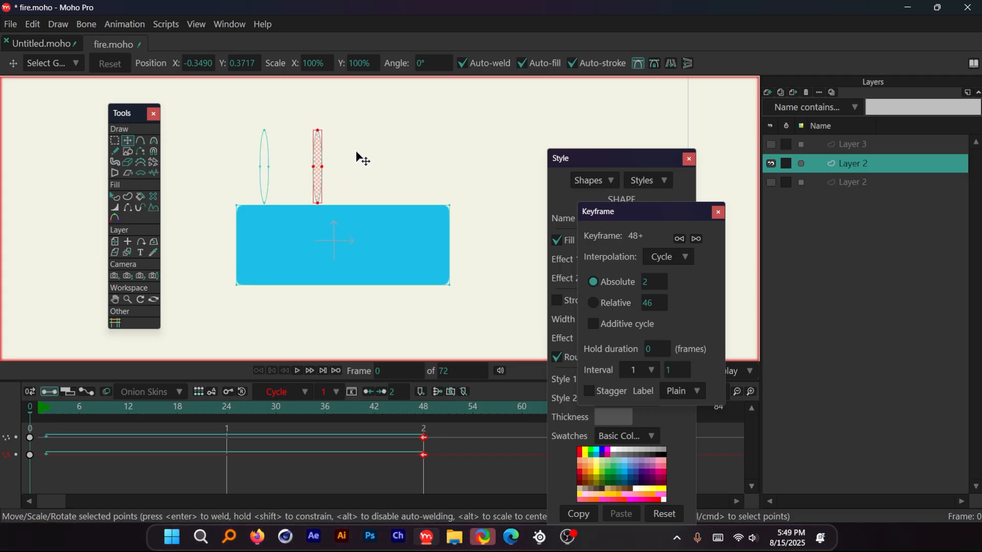
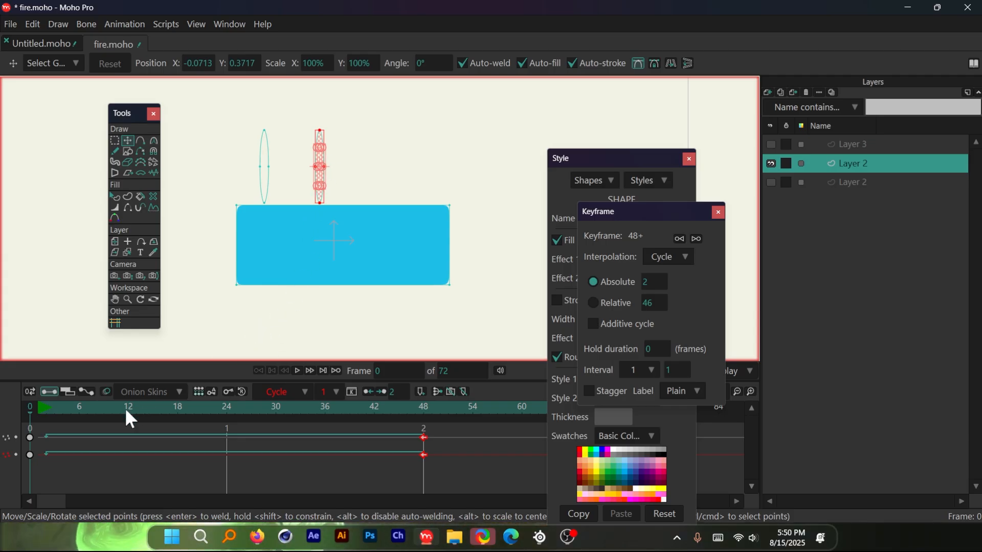
At frame 48, shift the copied ellipse to the right of the original below the rectangle and play the result.
{"action": "mouse_move", "coordinate": [129, 418]}
{"action": "left_mouse_down"}
{"action": "mouse_move", "coordinate": [53, 416]}
{"action": "mouse_move", "coordinate": [324, 417]}
{"action": "mouse_move", "coordinate": [420, 436]}
{"action": "mouse_move", "coordinate": [365, 441]}
{"action": "mouse_move", "coordinate": [427, 456]}
{"action": "left_mouse_up"}
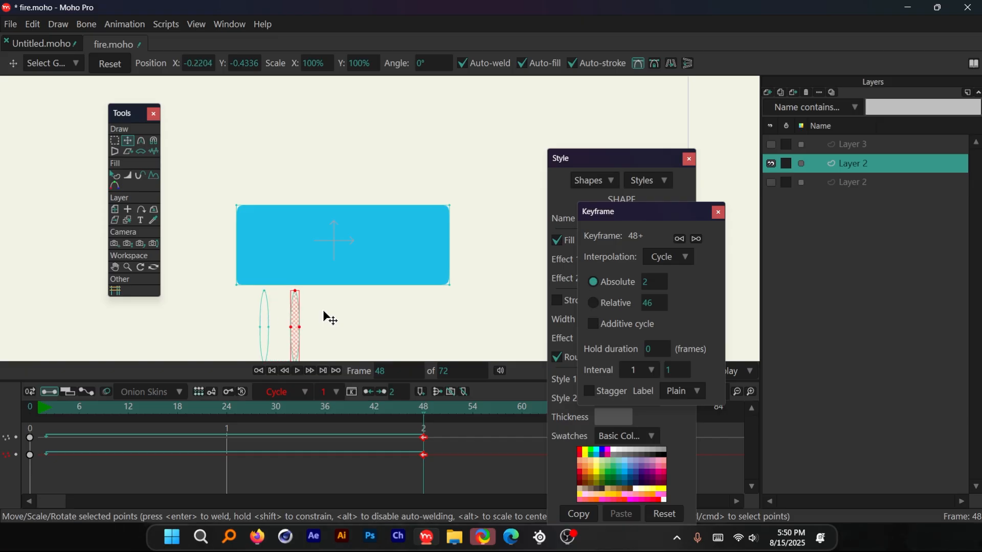
{"action": "left_click_drag", "start_coordinate": [324, 311], "coordinate": [328, 312]}
{"action": "key", "text": "space"}
{"action": "key", "text": "space"}
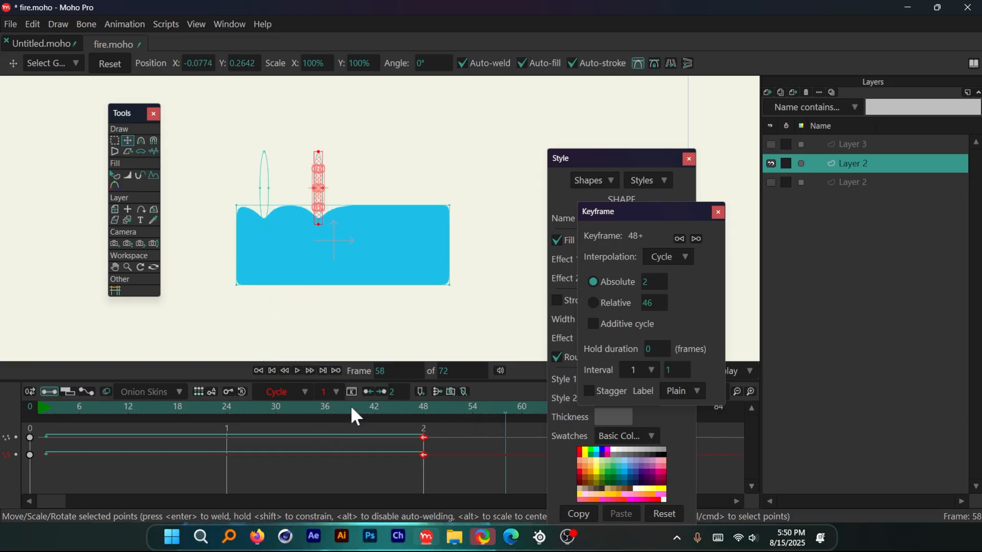
Play and scrub the animation to check how both ellipses cut through the blue rectangle.
{"action": "left_click_drag", "start_coordinate": [349, 408], "coordinate": [252, 415]}
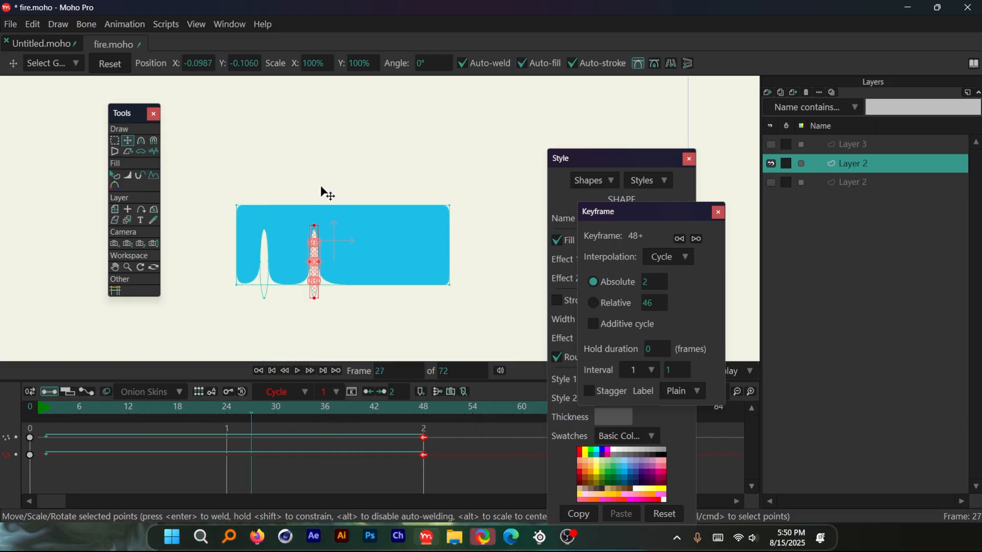
{"action": "left_click_drag", "start_coordinate": [281, 410], "coordinate": [185, 415]}
{"action": "key", "text": "space"}
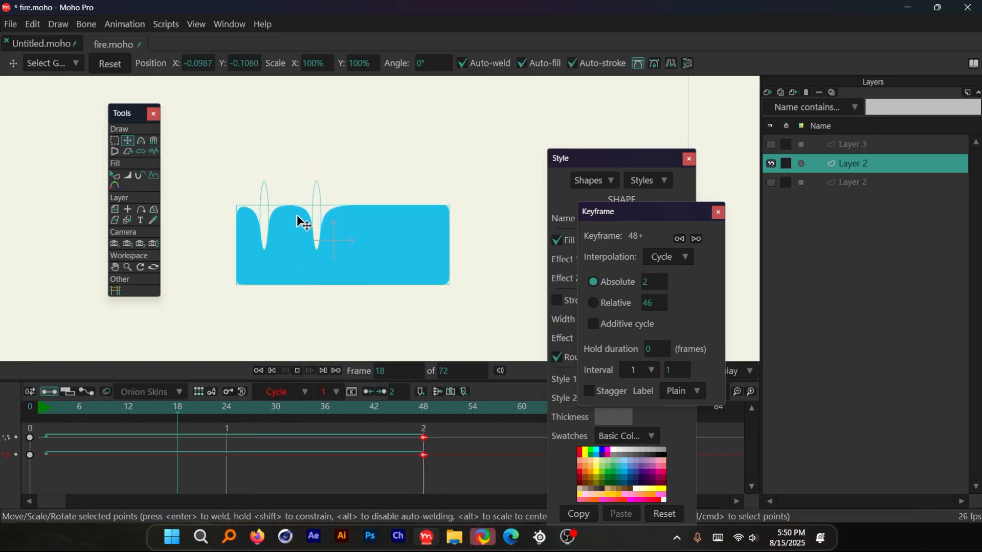
{"action": "key", "text": "space"}
{"action": "left_click_drag", "start_coordinate": [355, 413], "coordinate": [106, 435]}
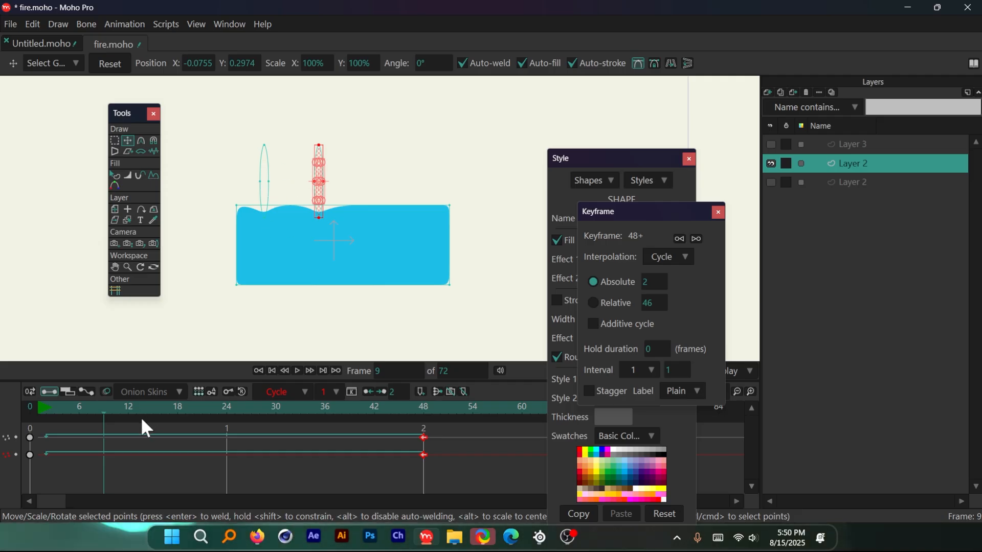
{"action": "left_click_drag", "start_coordinate": [127, 408], "coordinate": [53, 410]}
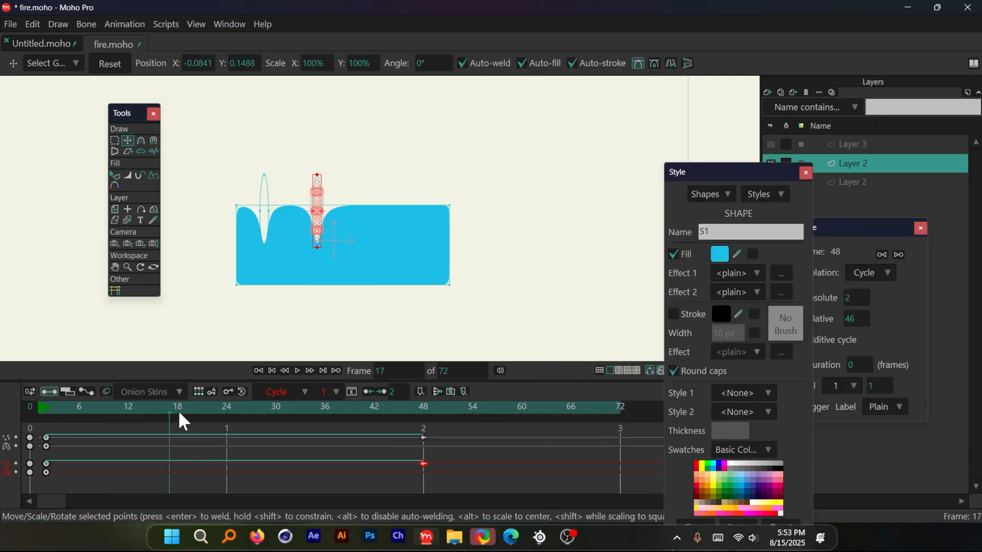
Move the second ellipse's cycle keyframe to frame 54 and its starting keyframes to frame 7, and preview the offset.
{"action": "left_click_drag", "start_coordinate": [182, 411], "coordinate": [88, 409]}
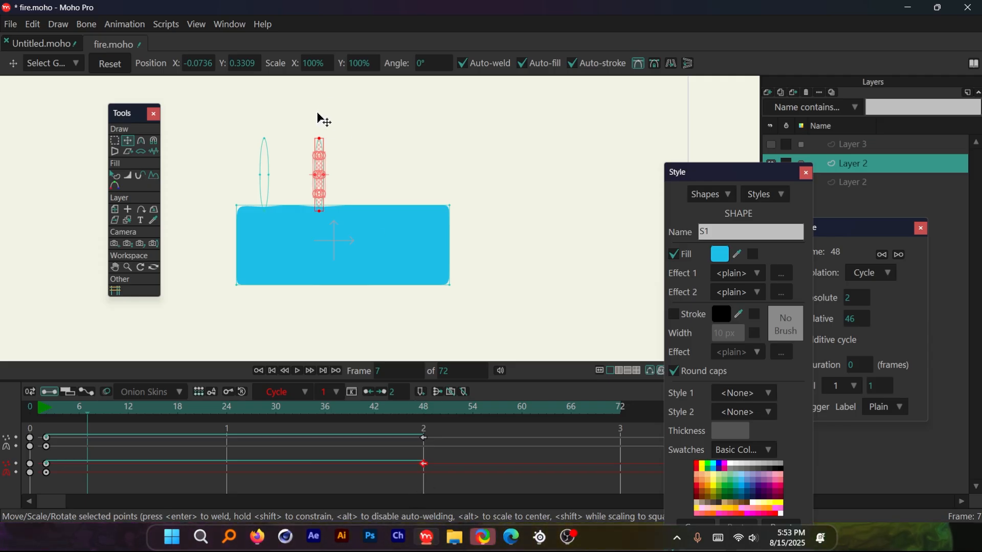
{"action": "scroll", "coordinate": [324, 115], "scroll_direction": "up", "scroll_amount": 3}
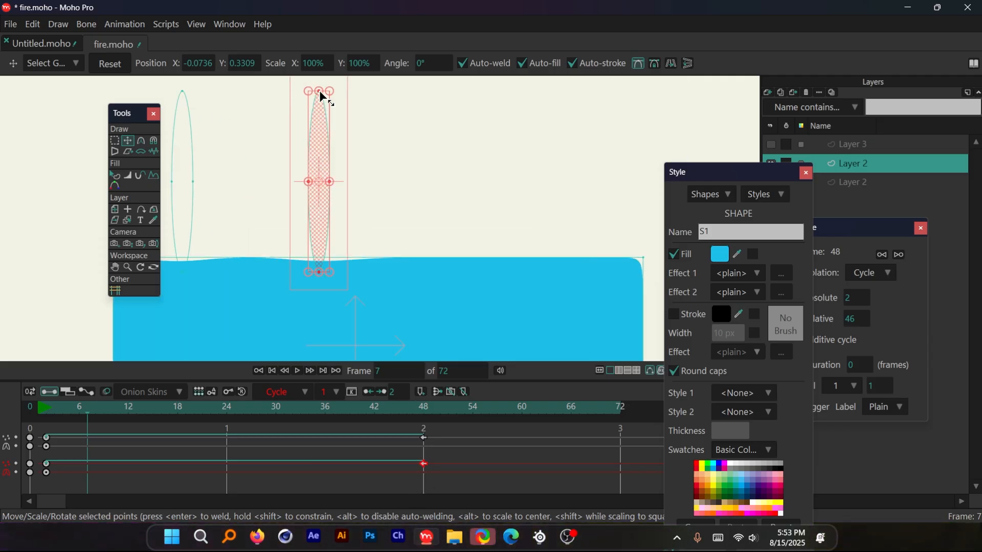
{"action": "scroll", "coordinate": [335, 184], "scroll_direction": "down", "scroll_amount": 3}
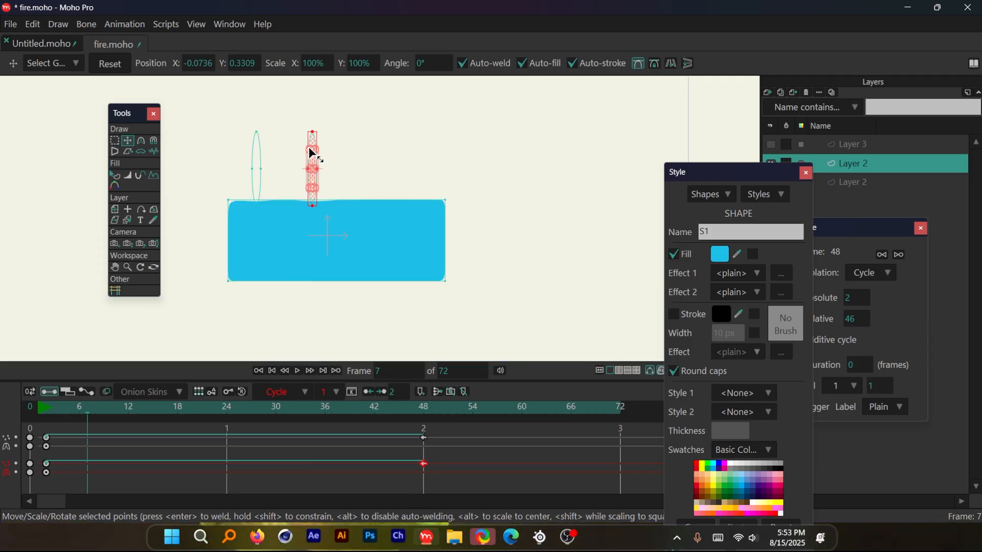
{"action": "left_click_drag", "start_coordinate": [424, 465], "coordinate": [473, 465]}
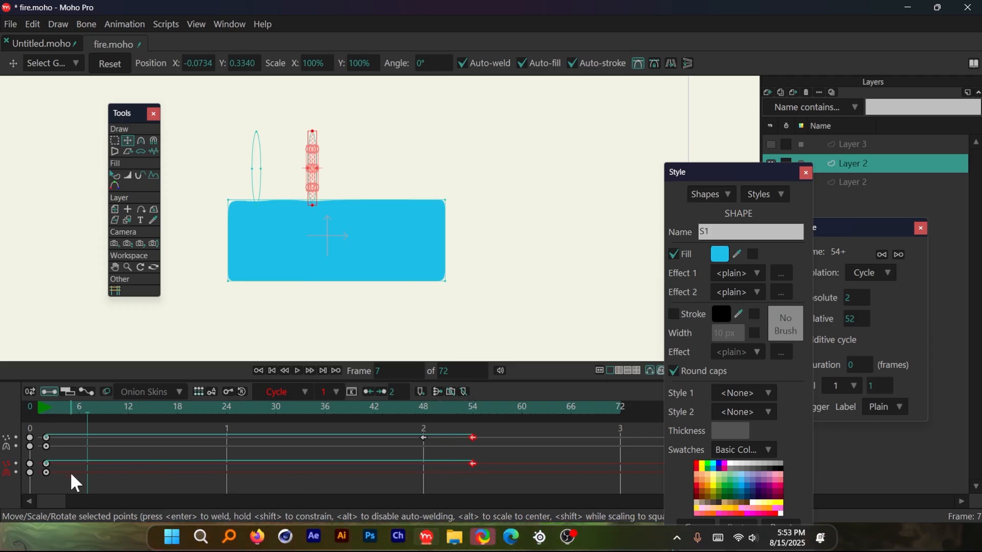
{"action": "left_click", "coordinate": [45, 465]}
{"action": "left_click_drag", "start_coordinate": [45, 466], "coordinate": [88, 469]}
{"action": "key", "text": "space"}
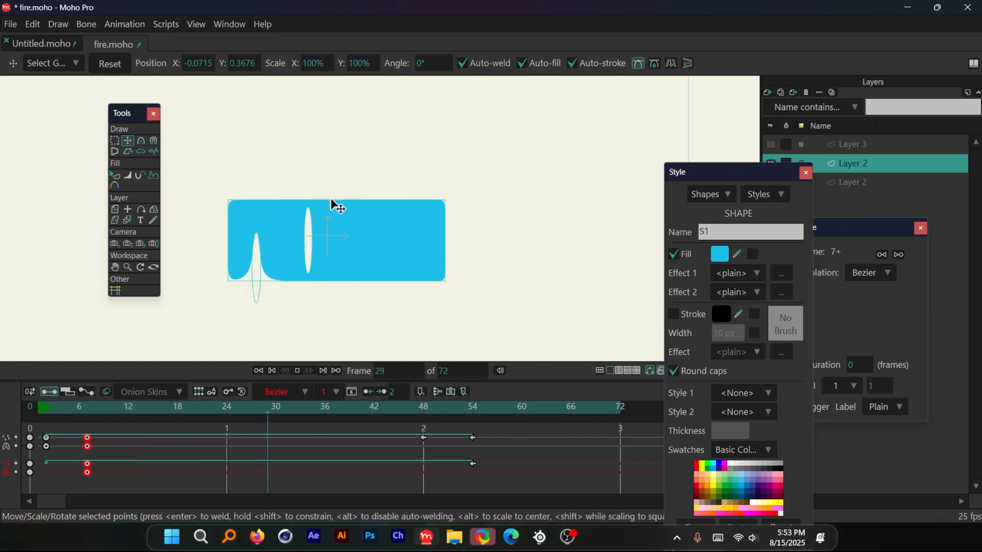
{"action": "key", "text": "space"}
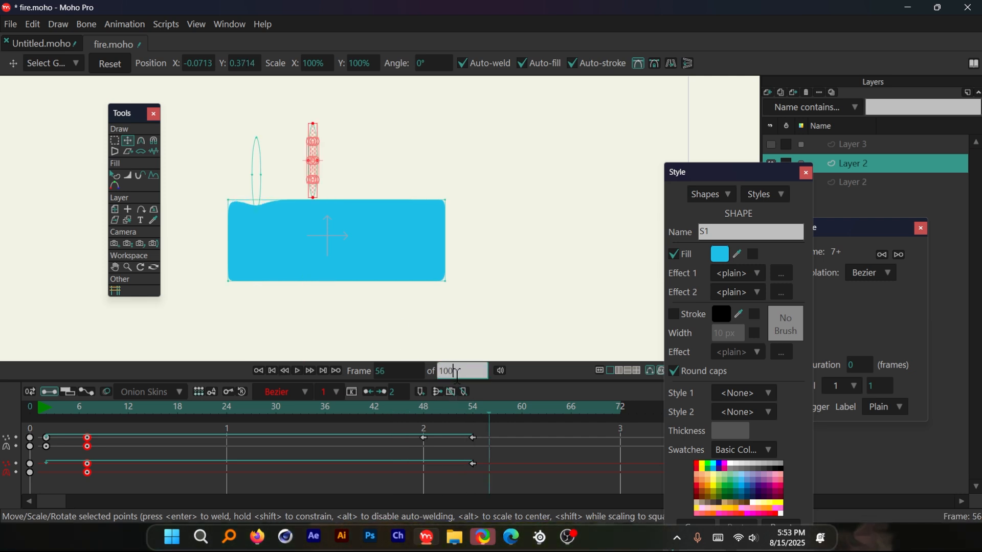
Set the animation length to 1000 frames and play it to check the looping ellipses over a longer range.
{"action": "key", "text": "Return"}
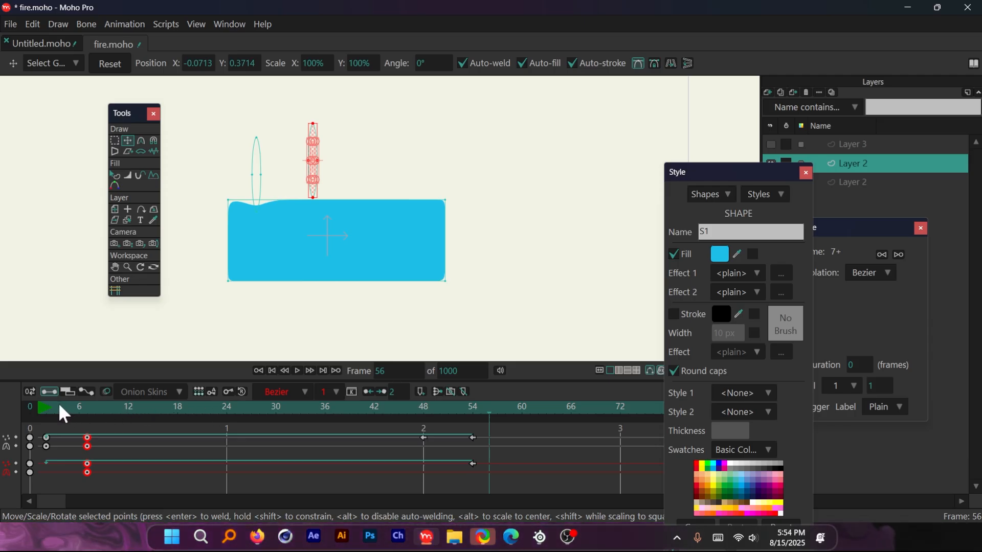
{"action": "left_click_drag", "start_coordinate": [64, 414], "coordinate": [575, 438]}
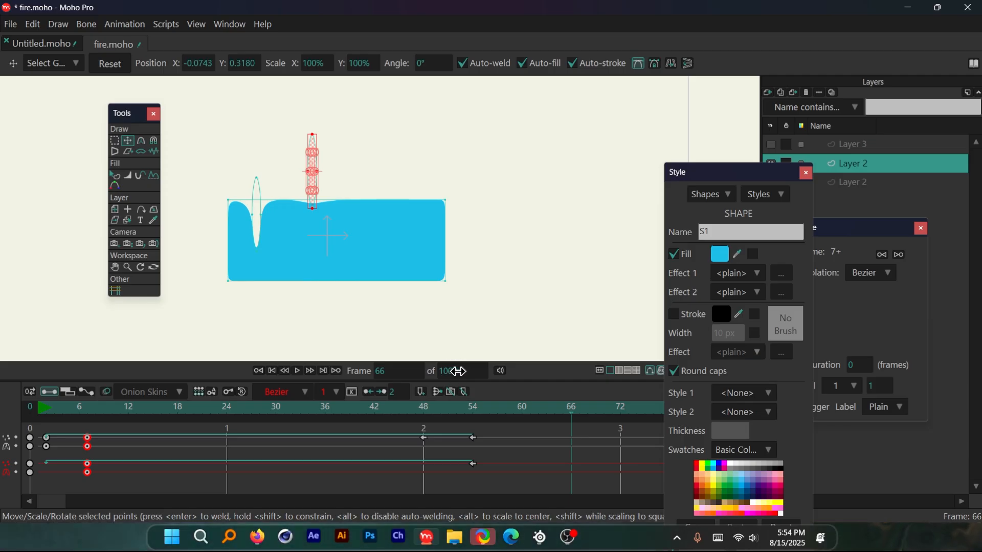
{"action": "left_click", "coordinate": [55, 408]}
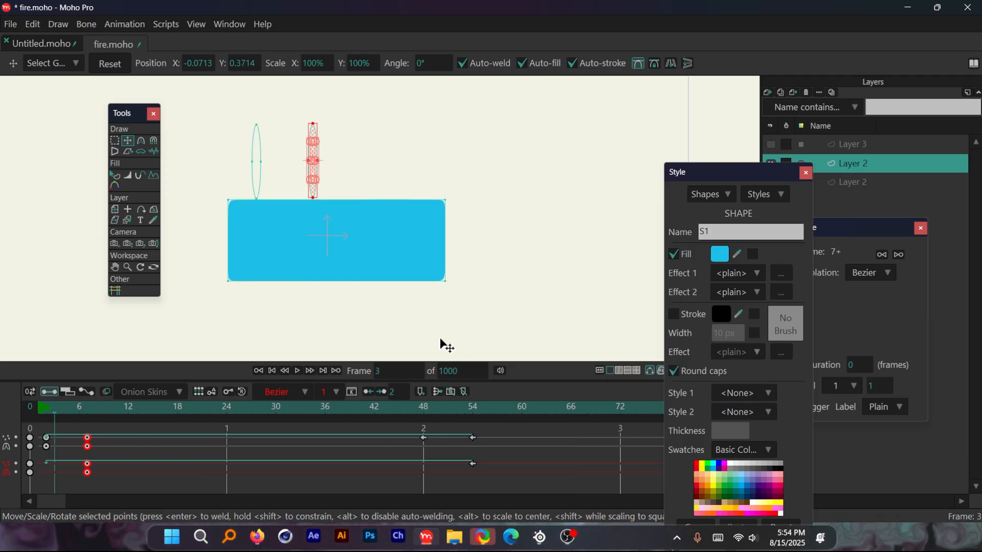
{"action": "key", "text": "space"}
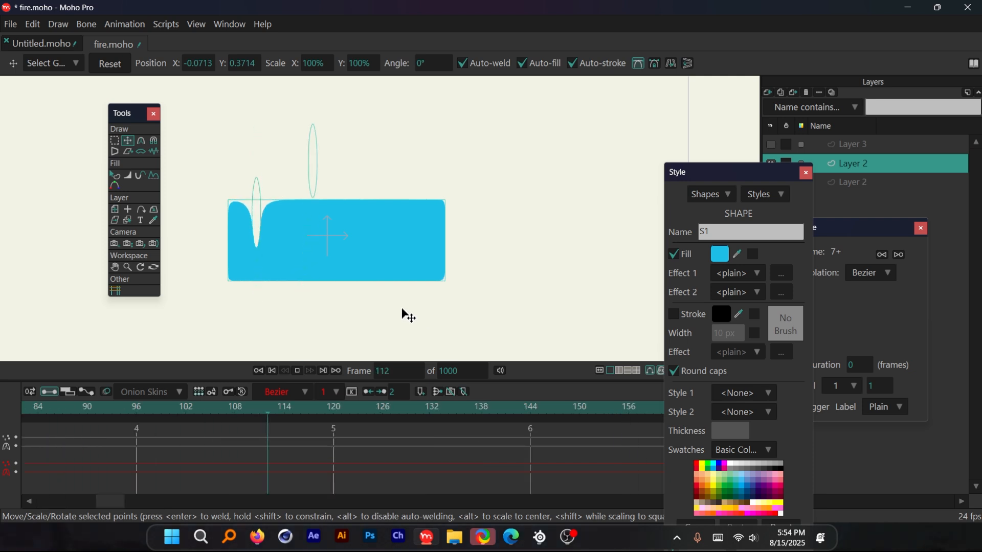
{"action": "key", "text": "space"}
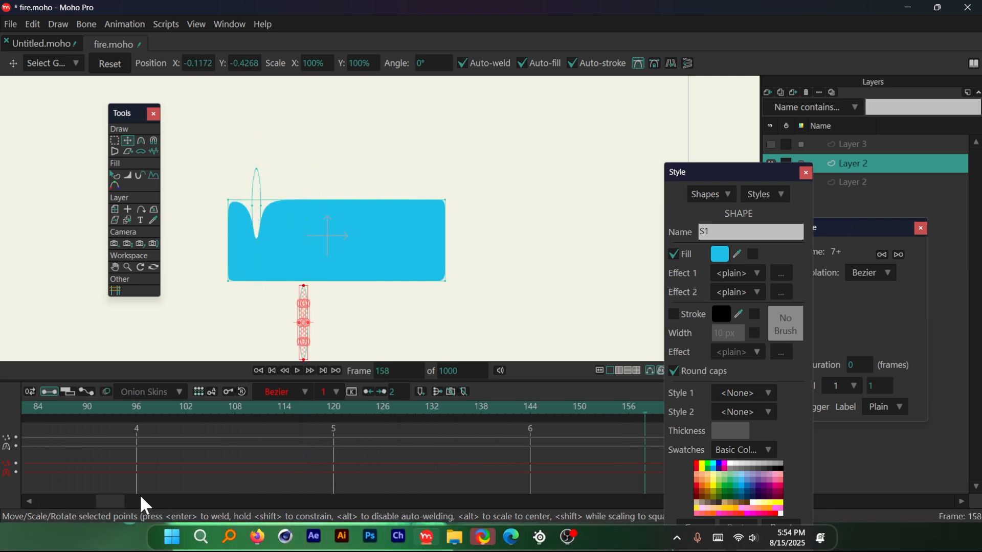
{"action": "left_click_drag", "start_coordinate": [109, 502], "coordinate": [34, 502]}
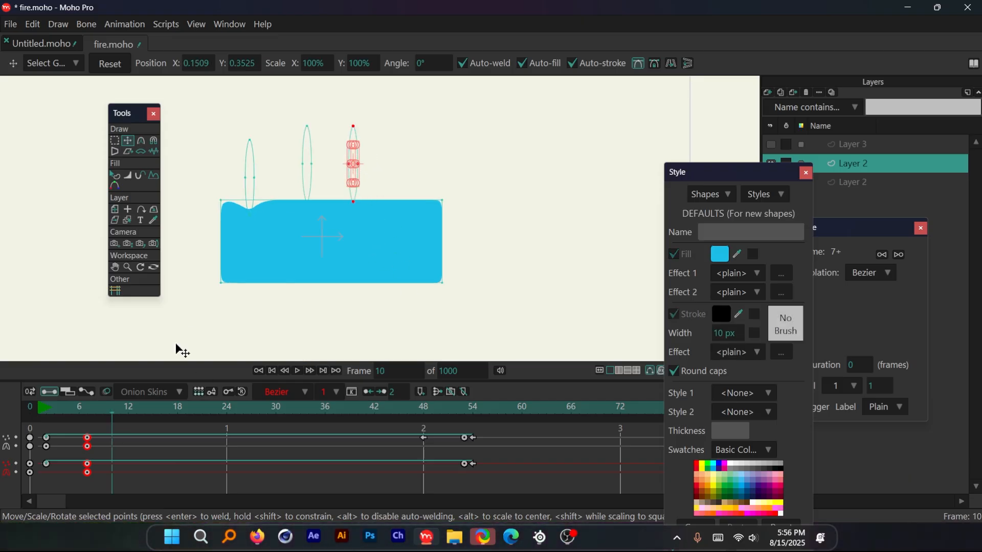
At frame 54, nudge the third ellipse to the right below the rectangle.
{"action": "mouse_move", "coordinate": [115, 420]}
{"action": "left_mouse_down"}
{"action": "mouse_move", "coordinate": [43, 421]}
{"action": "mouse_move", "coordinate": [352, 423]}
{"action": "mouse_move", "coordinate": [35, 423]}
{"action": "left_mouse_up"}
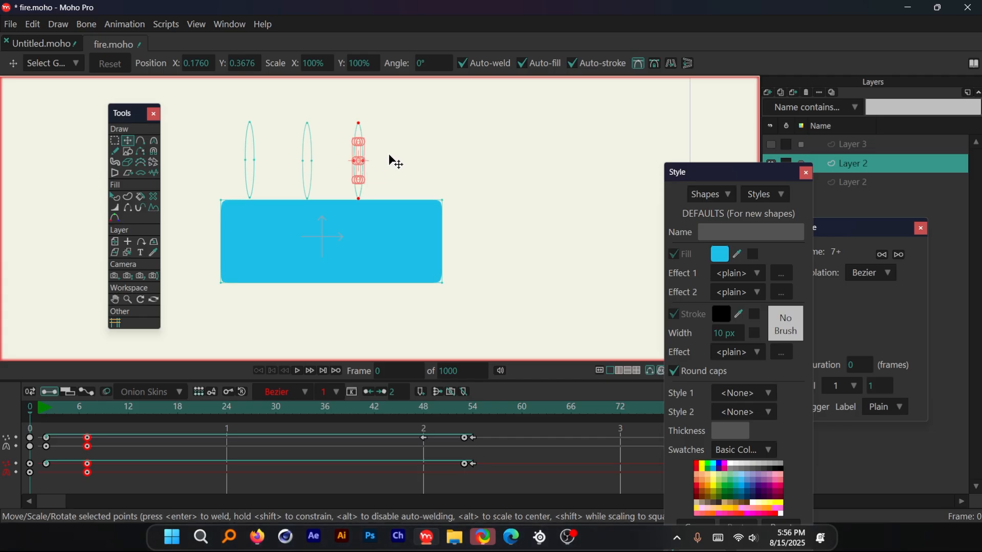
{"action": "left_click_drag", "start_coordinate": [49, 423], "coordinate": [476, 419]}
{"action": "key", "text": "shift+Right"}
{"action": "key", "text": "shift+Right"}
{"action": "key", "text": "shift+Right"}
{"action": "key", "text": "shift+Right"}
{"action": "key", "text": "shift+Right"}
{"action": "key", "text": "shift+Right"}
{"action": "key", "text": "shift+Right"}
{"action": "key", "text": "shift+Right"}
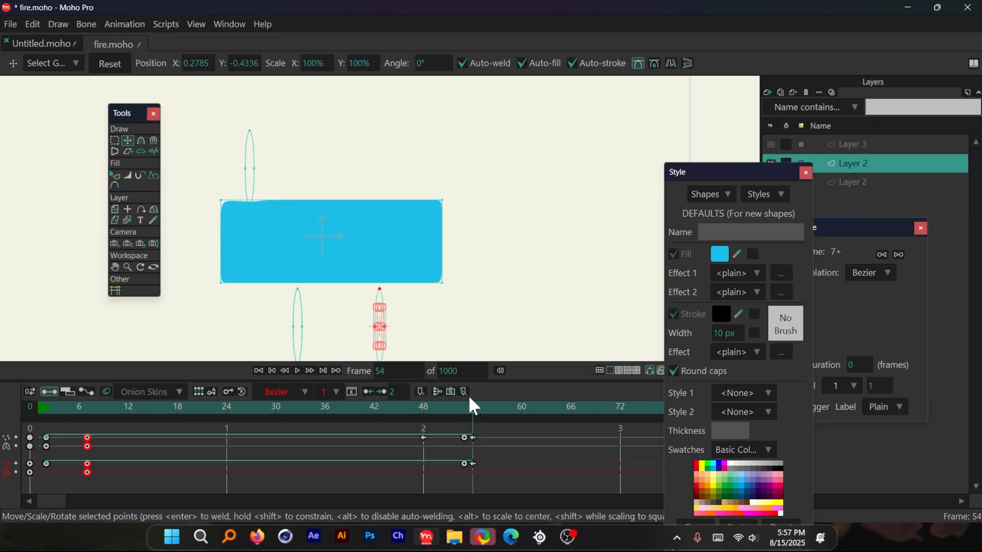
Play the animation to check the four ellipses moving through the rectangle, and return to frame 7.
{"action": "left_click_drag", "start_coordinate": [475, 406], "coordinate": [269, 423]}
{"action": "key", "text": "space"}
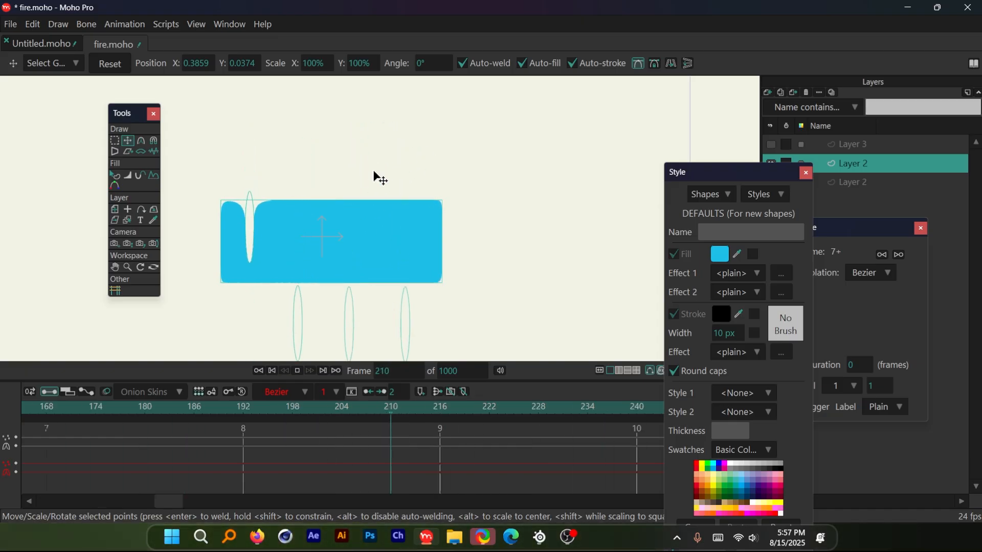
{"action": "key", "text": "space"}
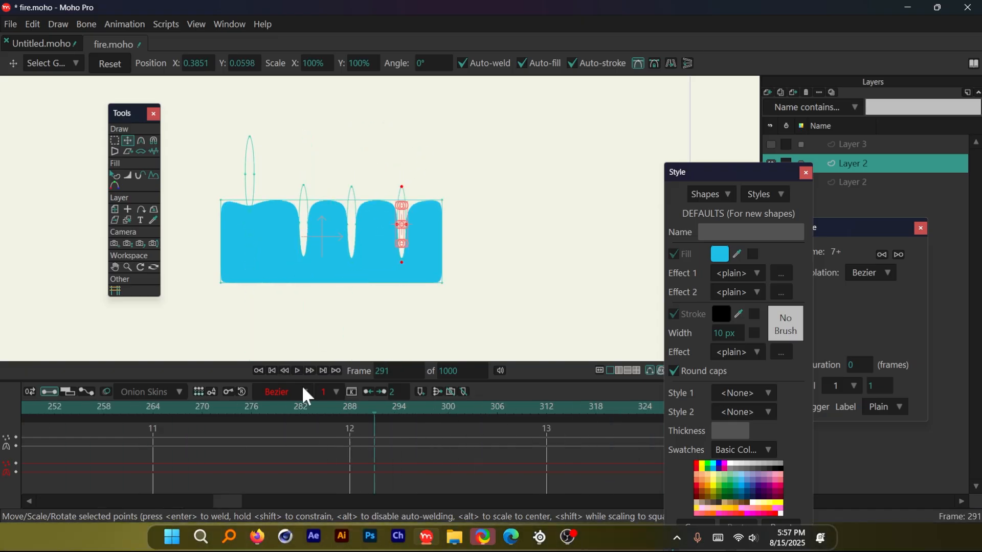
{"action": "left_click_drag", "start_coordinate": [304, 408], "coordinate": [29, 417]}
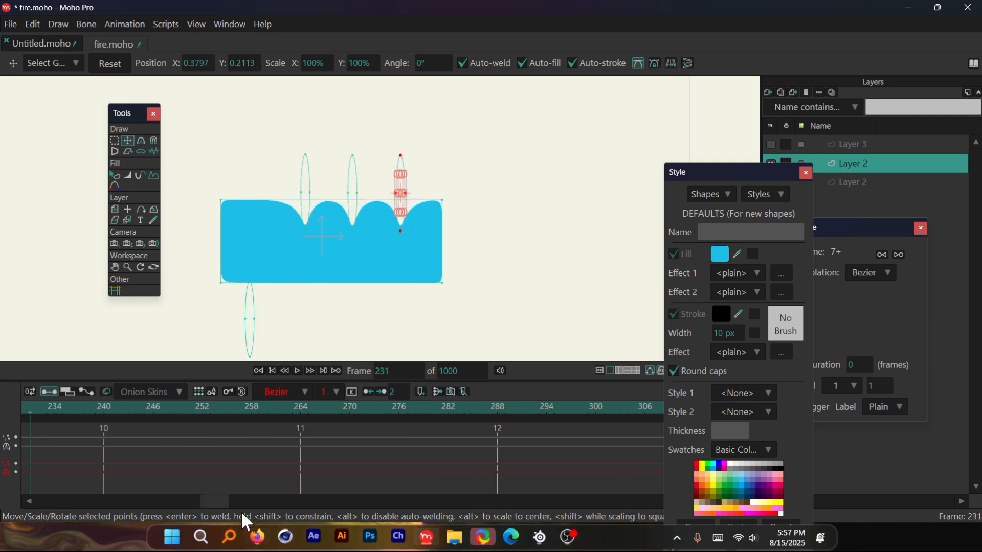
{"action": "left_click_drag", "start_coordinate": [217, 503], "coordinate": [28, 479]}
{"action": "left_click", "coordinate": [96, 408]}
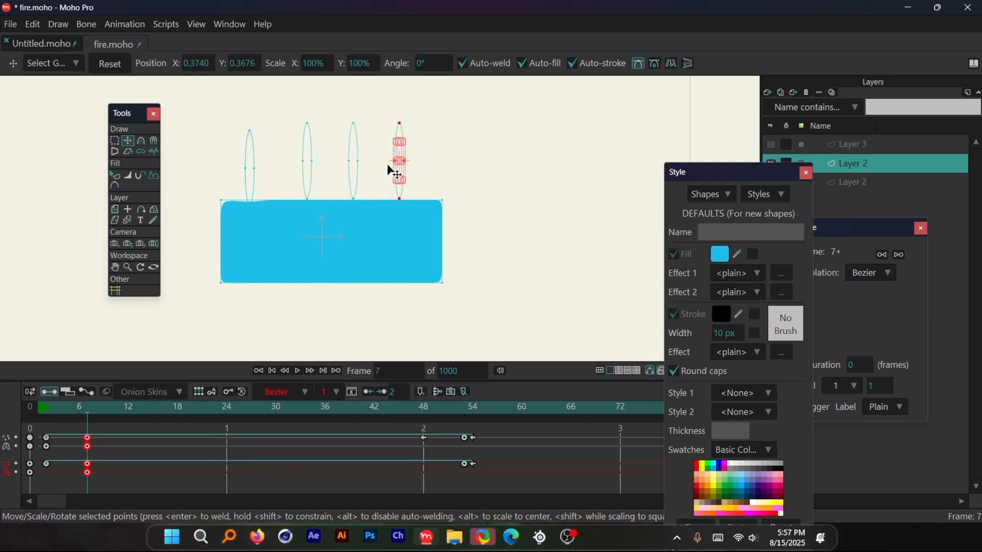
Play the animation to check the timing offsets between the ellipses, and return to frame 0.
{"action": "left_click_drag", "start_coordinate": [488, 455], "coordinate": [125, 465]}
{"action": "key", "text": "space"}
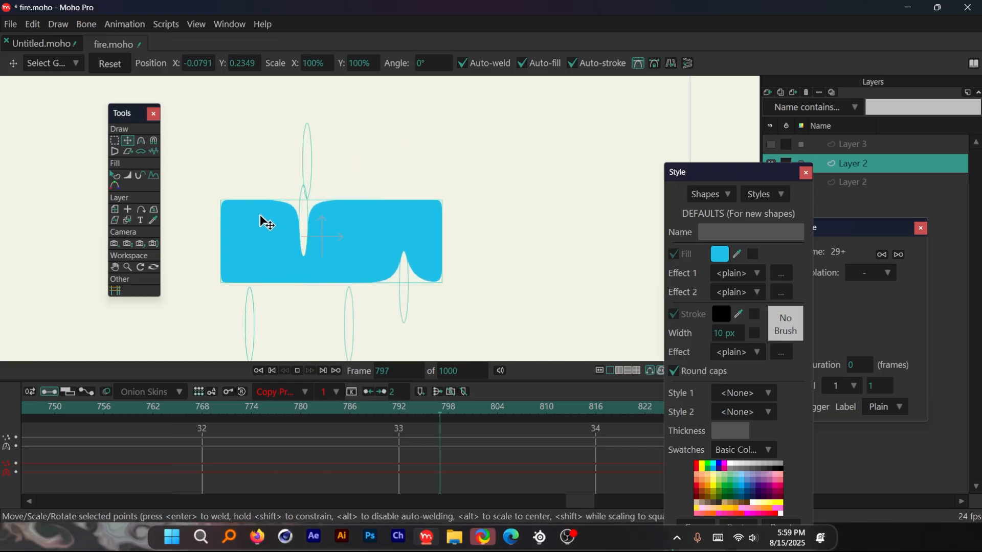
{"action": "key", "text": "space"}
{"action": "left_click_drag", "start_coordinate": [577, 501], "coordinate": [36, 500]}
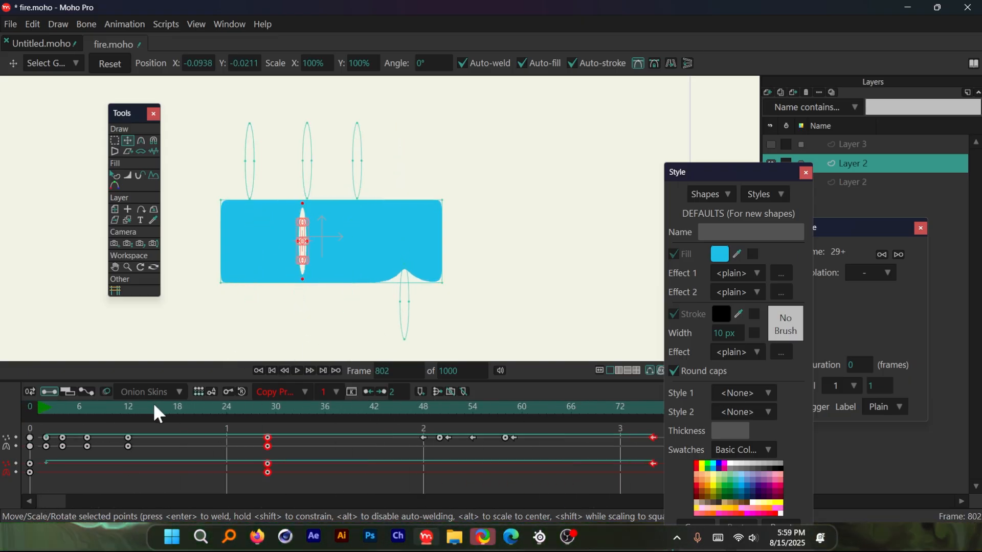
{"action": "left_click_drag", "start_coordinate": [159, 413], "coordinate": [36, 424]}
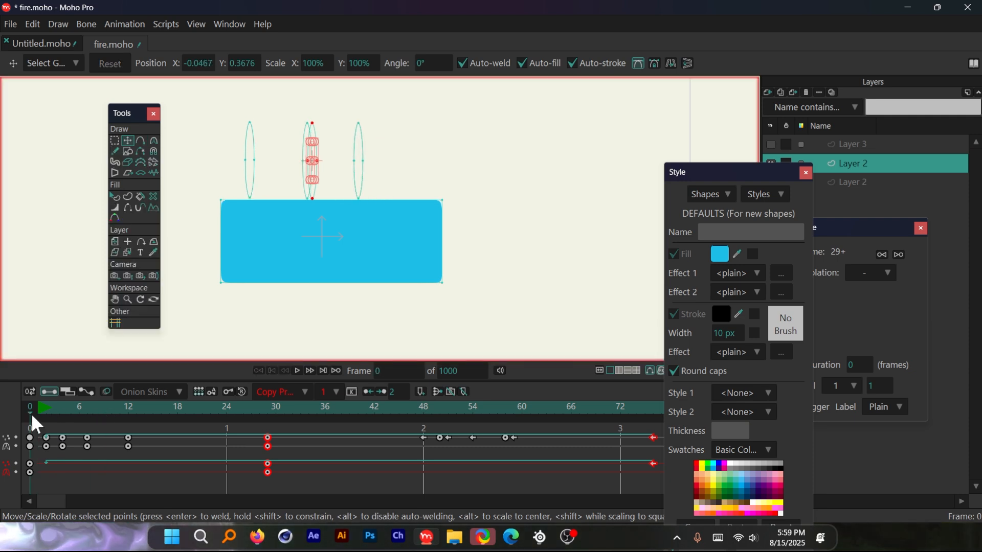
{"action": "scroll", "coordinate": [249, 167], "scroll_direction": "up", "scroll_amount": 2}
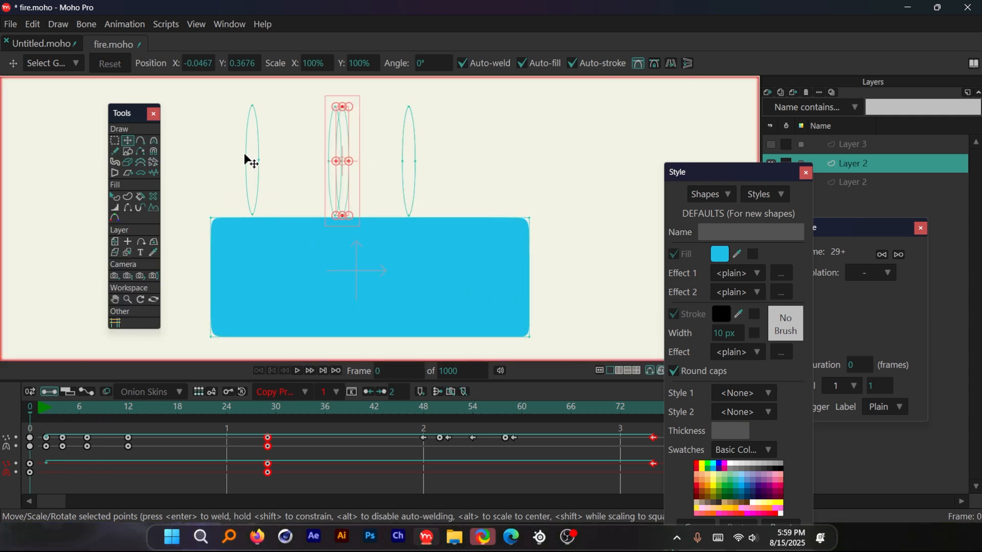
Draw a small, thin filled ellipse just above the rectangle, between the first and second large ellipses.
{"action": "scroll", "coordinate": [249, 162], "scroll_direction": "down", "scroll_amount": 2}
{"action": "left_click", "coordinate": [468, 165]}
{"action": "scroll", "coordinate": [286, 162], "scroll_direction": "up", "scroll_amount": 2}
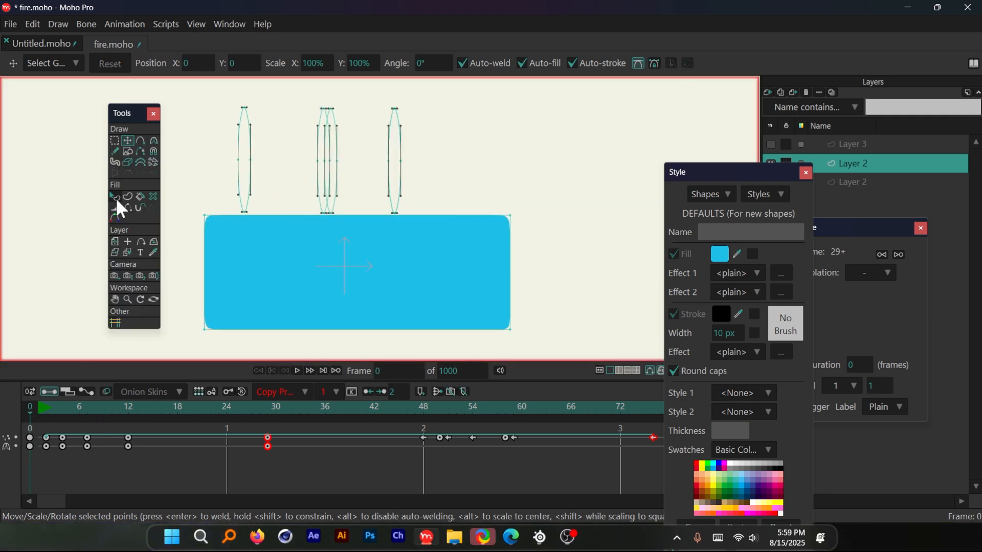
{"action": "left_click", "coordinate": [128, 153]}
{"action": "scroll", "coordinate": [267, 169], "scroll_direction": "up", "scroll_amount": 2}
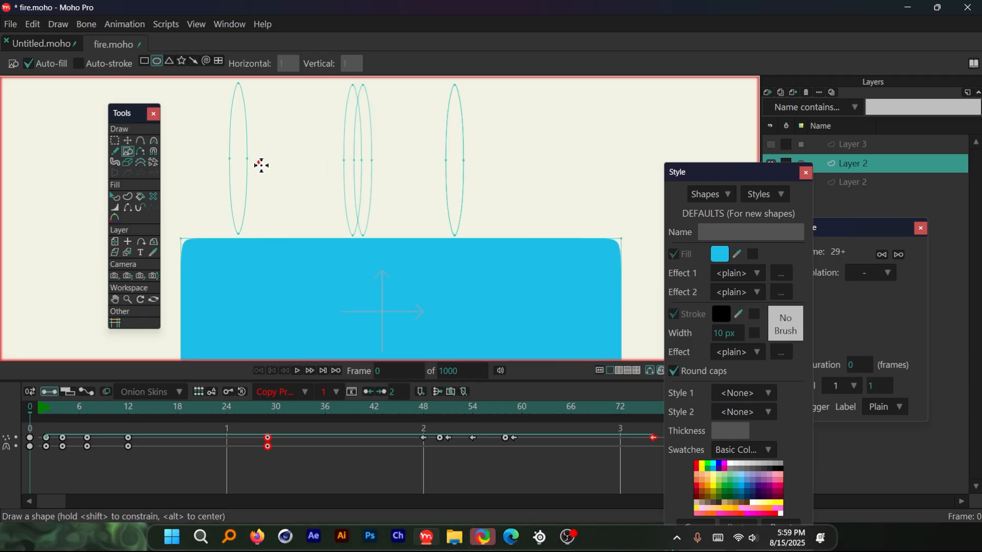
{"action": "left_click_drag", "start_coordinate": [262, 166], "coordinate": [270, 228]}
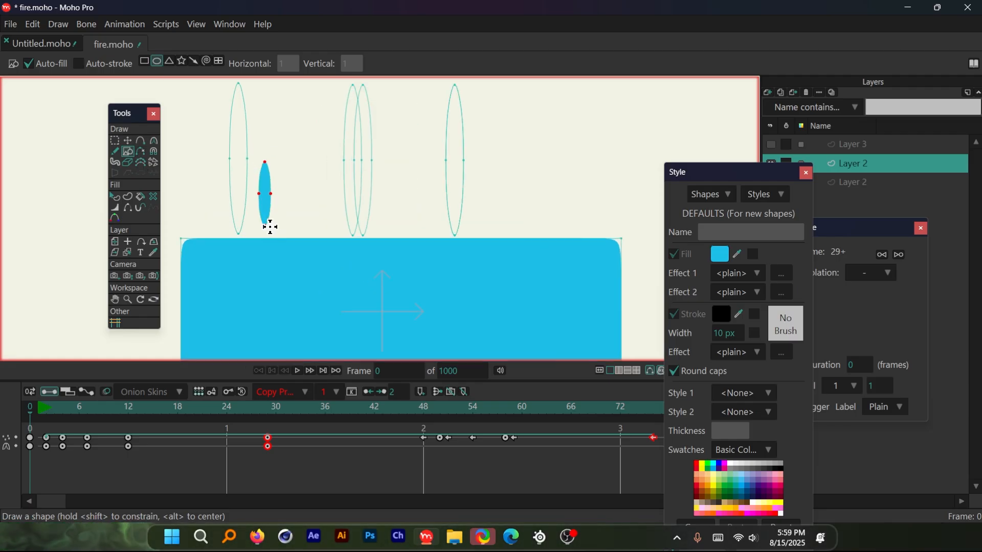
Narrow the small ellipse and lower it so it overlaps the rectangle's top edge.
{"action": "left_click", "coordinate": [128, 140]}
{"action": "scroll", "coordinate": [260, 189], "scroll_direction": "up", "scroll_amount": 2}
{"action": "left_click_drag", "start_coordinate": [266, 139], "coordinate": [271, 244]}
{"action": "scroll", "coordinate": [278, 177], "scroll_direction": "down", "scroll_amount": 2}
{"action": "scroll", "coordinate": [273, 186], "scroll_direction": "up", "scroll_amount": 4}
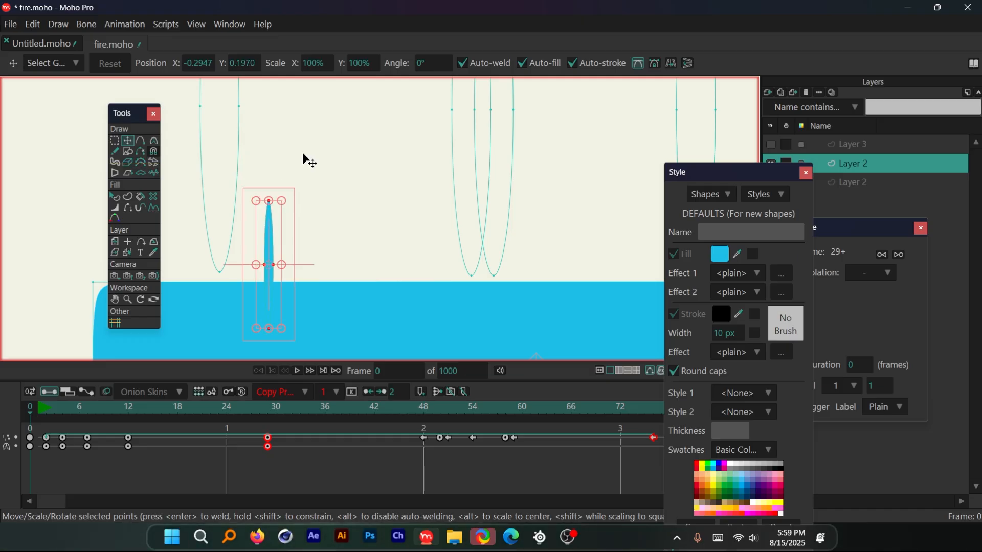
Combine the small ellipse with the rectangle's shape group as a subtracting shape.
{"action": "scroll", "coordinate": [310, 138], "scroll_direction": "down", "scroll_amount": 2}
{"action": "left_click", "coordinate": [116, 196]}
{"action": "left_click", "coordinate": [288, 210]}
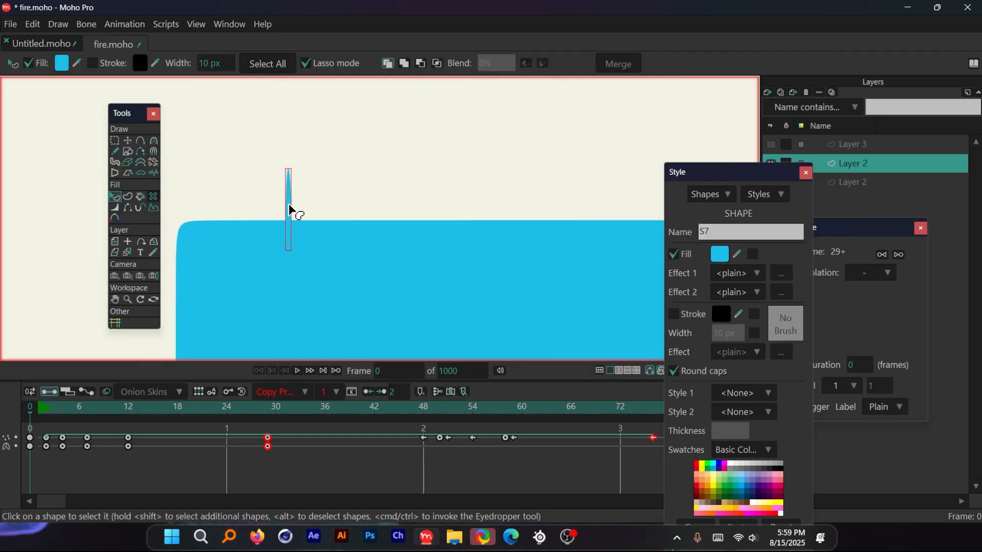
{"action": "key", "text": "ctrl+a"}
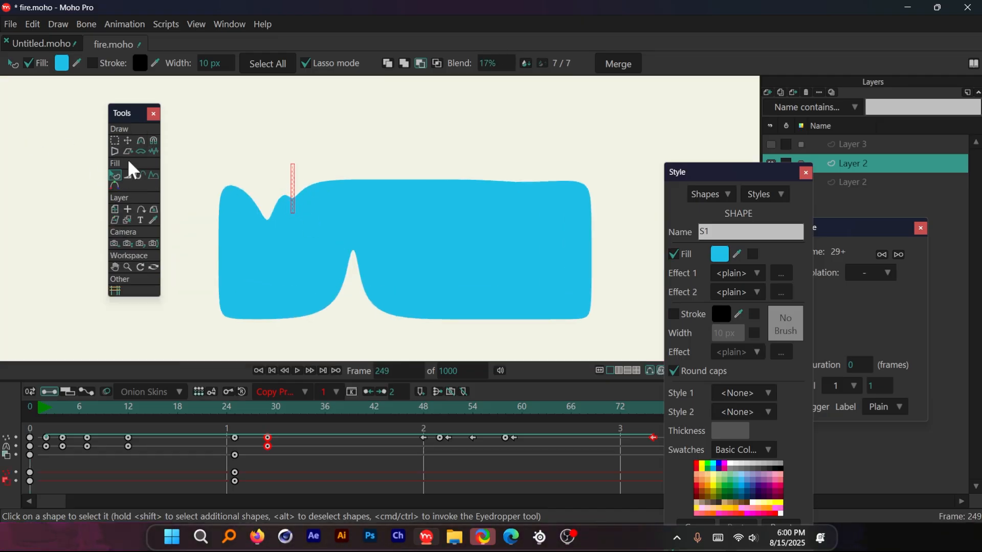
At frame 249, try the small ellipse inside the rectangle, widen it, and move it to the top edge right of centre.
{"action": "key", "text": "t"}
{"action": "left_click_drag", "start_coordinate": [302, 216], "coordinate": [290, 244]}
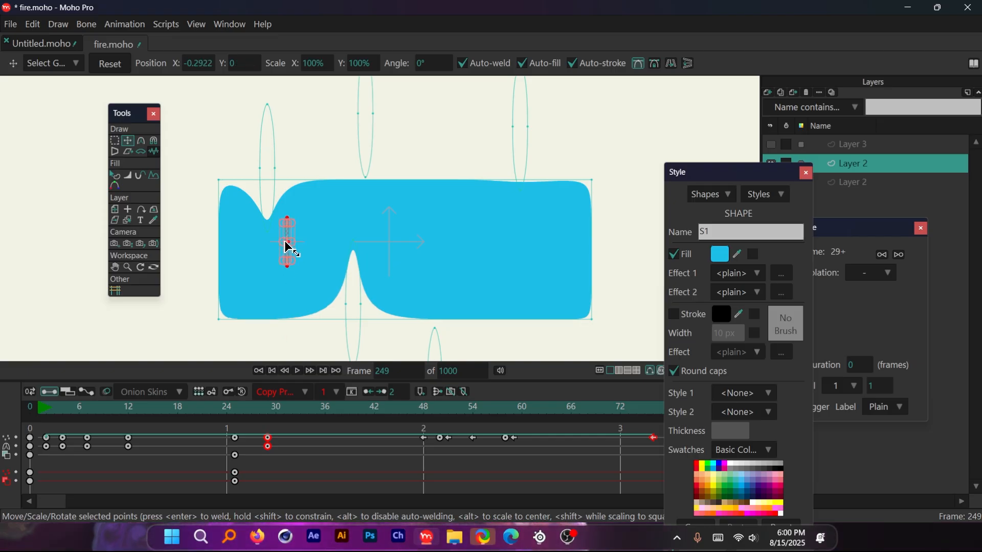
{"action": "scroll", "coordinate": [290, 242], "scroll_direction": "up", "scroll_amount": 5}
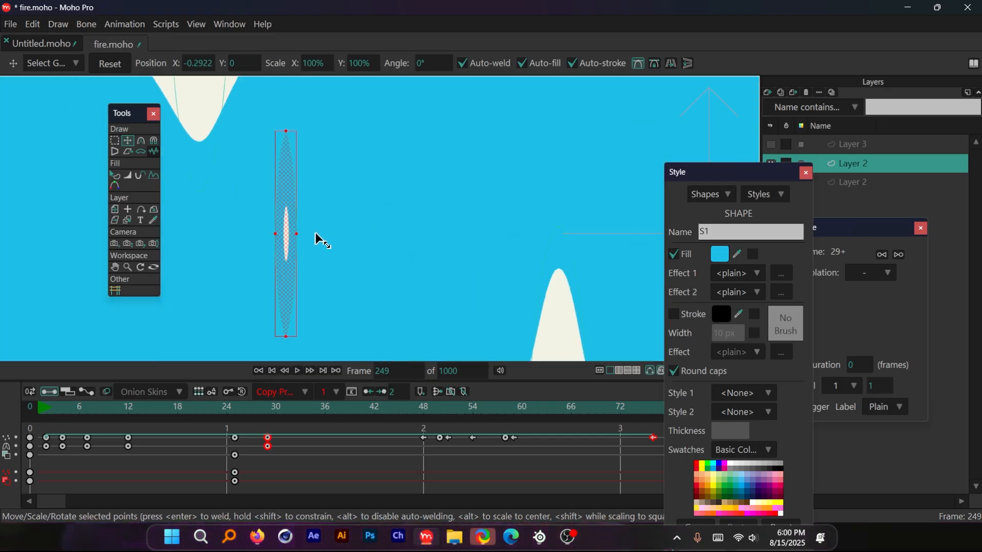
{"action": "left_click_drag", "start_coordinate": [322, 241], "coordinate": [313, 215]}
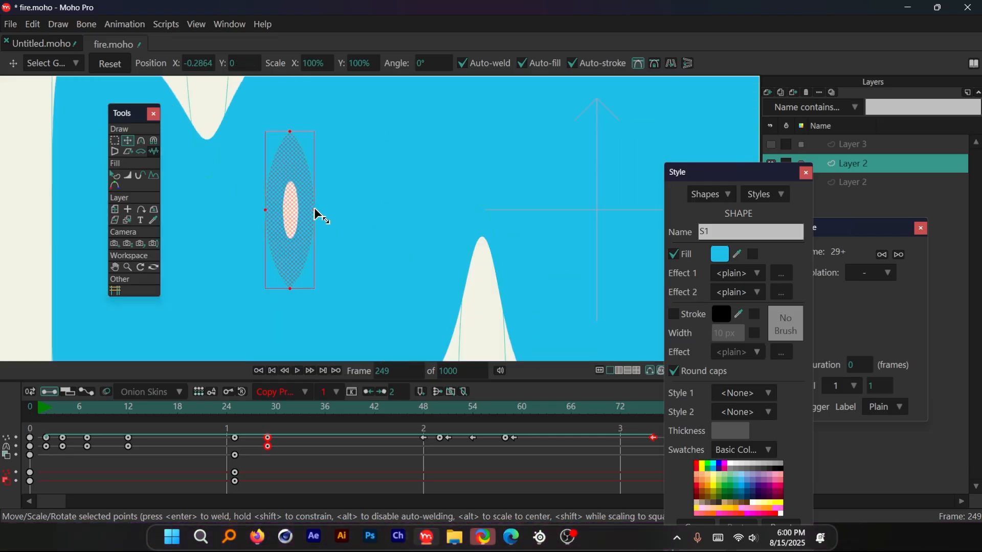
{"action": "scroll", "coordinate": [297, 218], "scroll_direction": "down", "scroll_amount": 5}
{"action": "left_click_drag", "start_coordinate": [303, 178], "coordinate": [474, 158]}
{"action": "scroll", "coordinate": [478, 167], "scroll_direction": "up", "scroll_amount": 1}
{"action": "scroll", "coordinate": [478, 166], "scroll_direction": "up", "scroll_amount": 3}
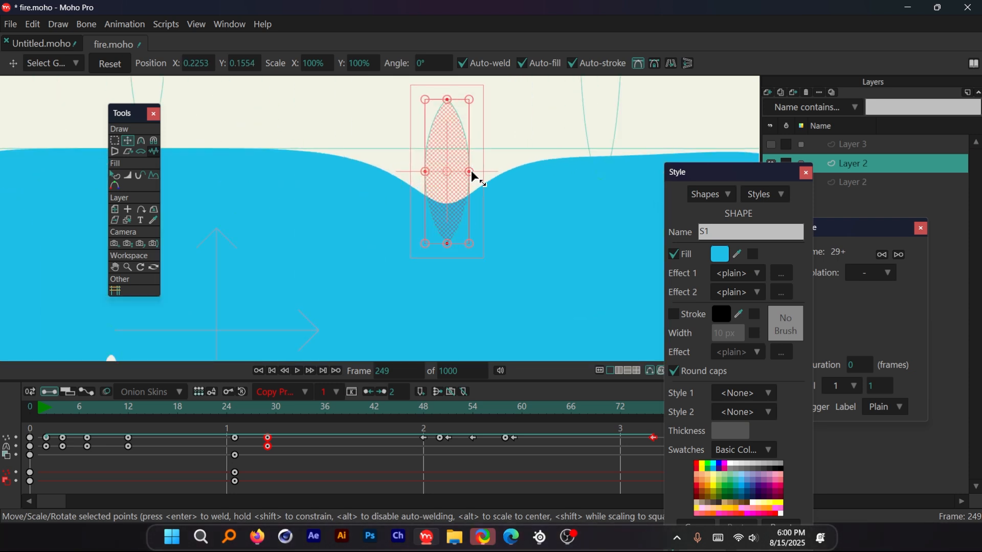
Try the small ellipse in its narrow form at several positions inside, across and above the rectangle at frame 249.
{"action": "scroll", "coordinate": [449, 278], "scroll_direction": "down", "scroll_amount": 5}
{"action": "scroll", "coordinate": [475, 220], "scroll_direction": "up", "scroll_amount": 2}
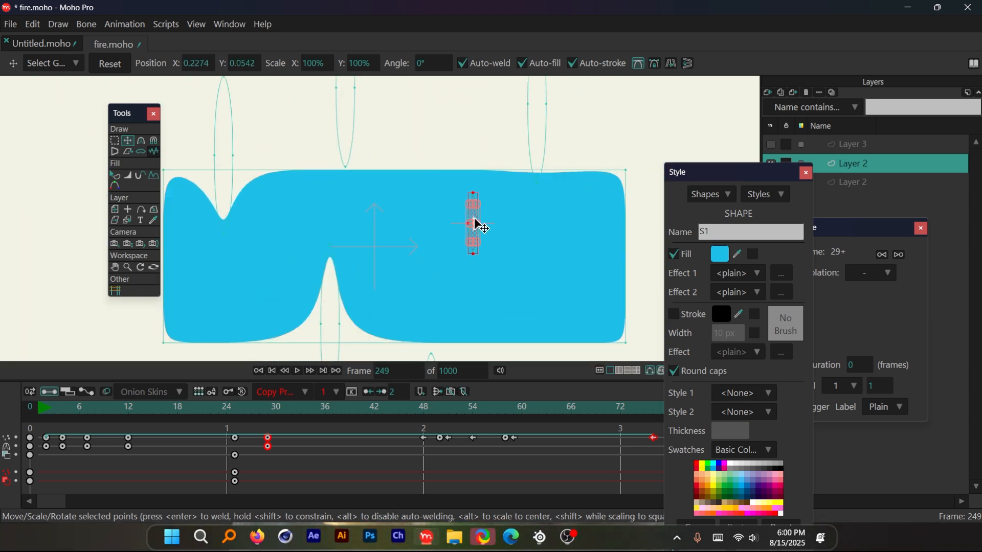
{"action": "scroll", "coordinate": [476, 220], "scroll_direction": "down", "scroll_amount": 1}
{"action": "left_click_drag", "start_coordinate": [476, 220], "coordinate": [302, 231]}
{"action": "scroll", "coordinate": [304, 265], "scroll_direction": "up", "scroll_amount": 3}
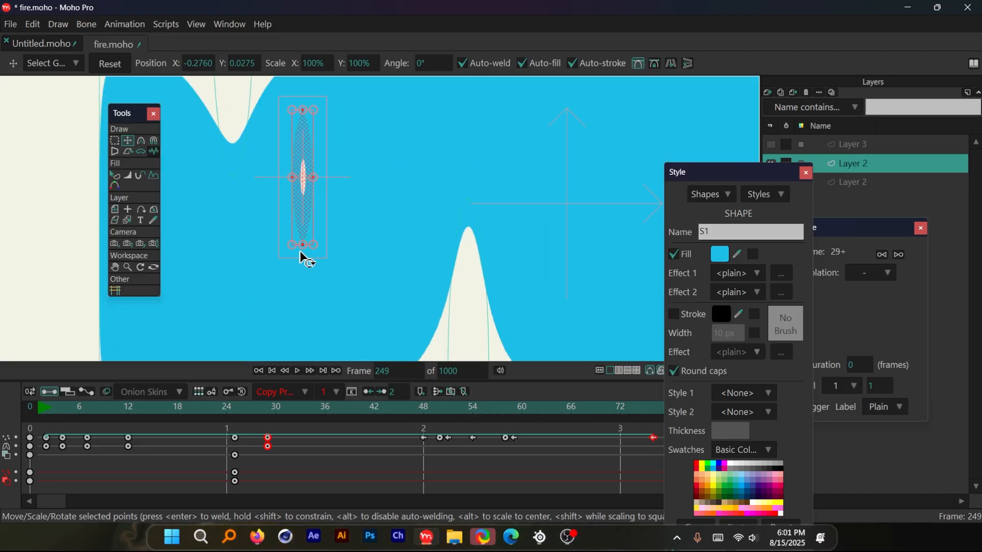
{"action": "left_click_drag", "start_coordinate": [305, 268], "coordinate": [307, 296]}
{"action": "scroll", "coordinate": [307, 296], "scroll_direction": "down", "scroll_amount": 3}
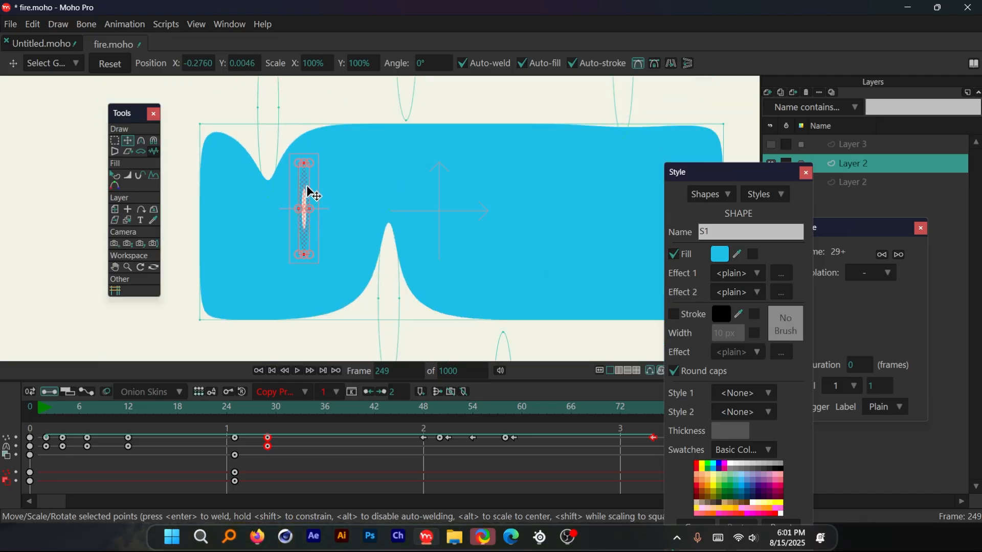
{"action": "left_click_drag", "start_coordinate": [310, 193], "coordinate": [307, 128]}
{"action": "scroll", "coordinate": [309, 197], "scroll_direction": "down", "scroll_amount": 3}
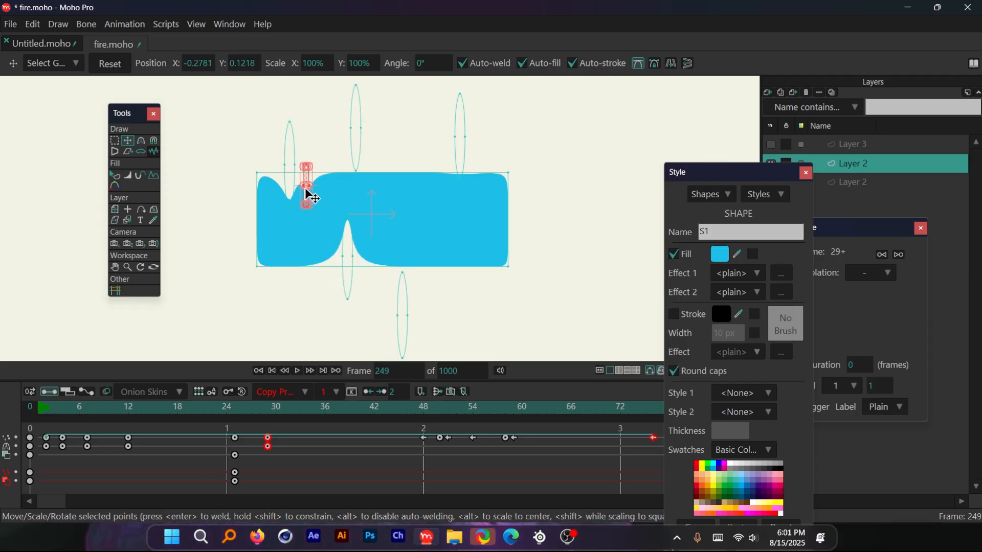
{"action": "scroll", "coordinate": [311, 196], "scroll_direction": "up", "scroll_amount": 3}
{"action": "left_click_drag", "start_coordinate": [313, 171], "coordinate": [311, 115]}
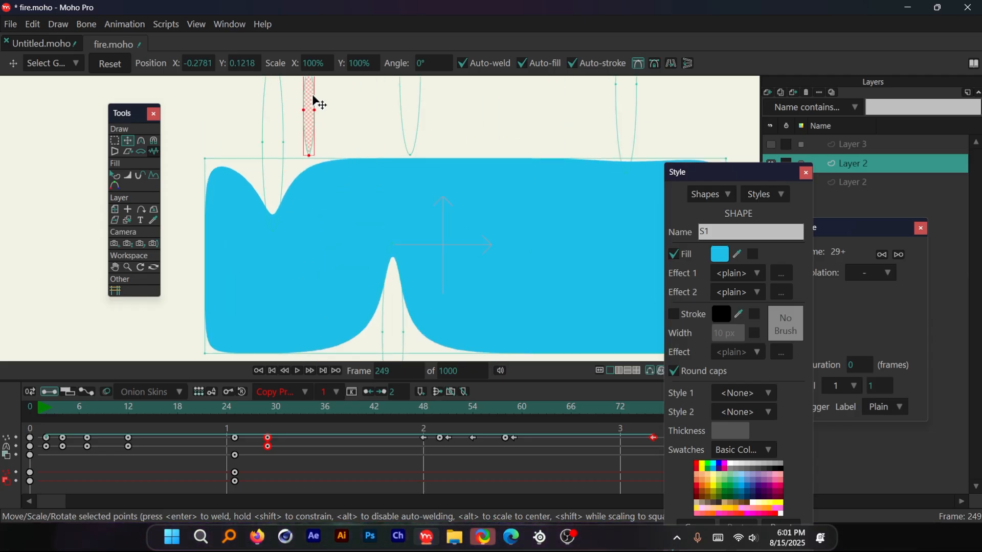
{"action": "scroll", "coordinate": [302, 168], "scroll_direction": "down", "scroll_amount": 1}
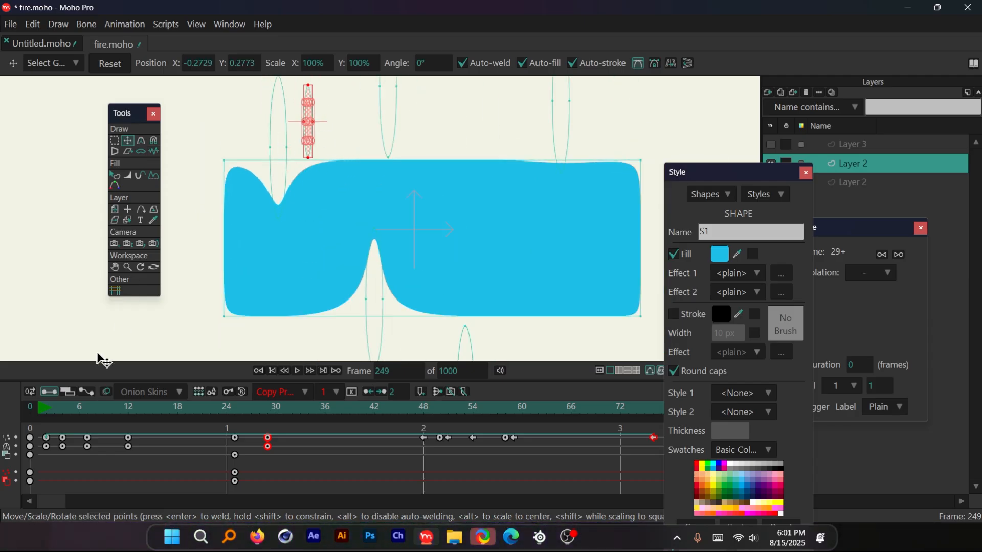
At frame 0, position the small ellipse just above the rectangle, beside the first large ellipse.
{"action": "left_click", "coordinate": [31, 409]}
{"action": "scroll", "coordinate": [312, 168], "scroll_direction": "up", "scroll_amount": 1}
{"action": "left_click_drag", "start_coordinate": [312, 168], "coordinate": [328, 123]}
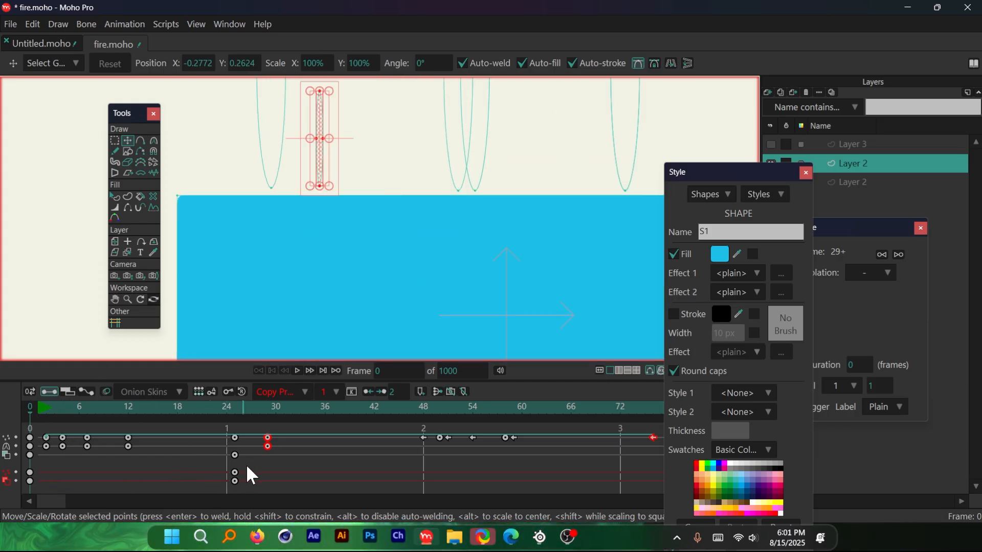
Delete the small ellipse's stray keyframes at frames 25 and 249.
{"action": "scroll", "coordinate": [317, 143], "scroll_direction": "down", "scroll_amount": 2}
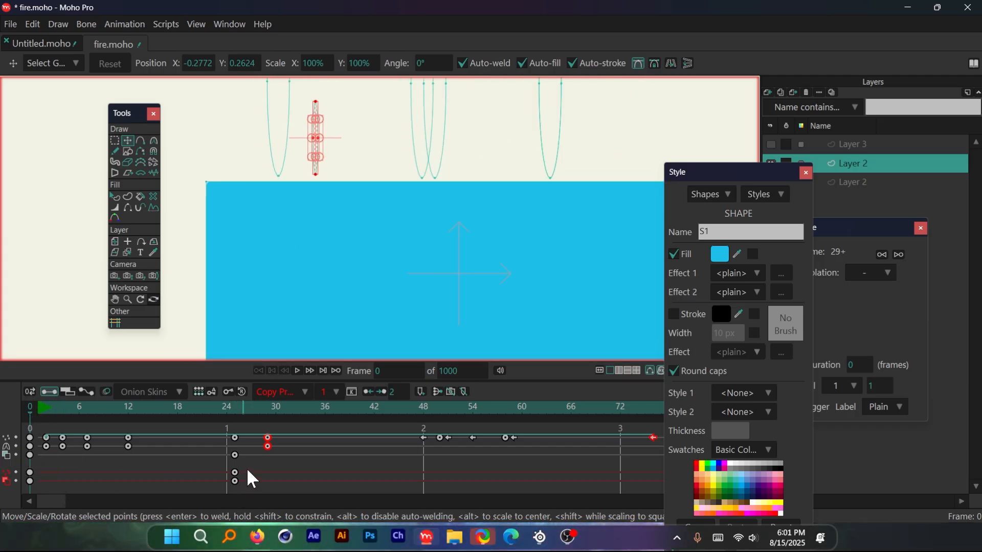
{"action": "left_click_drag", "start_coordinate": [246, 469], "coordinate": [27, 491]}
{"action": "scroll", "coordinate": [301, 133], "scroll_direction": "up", "scroll_amount": 4}
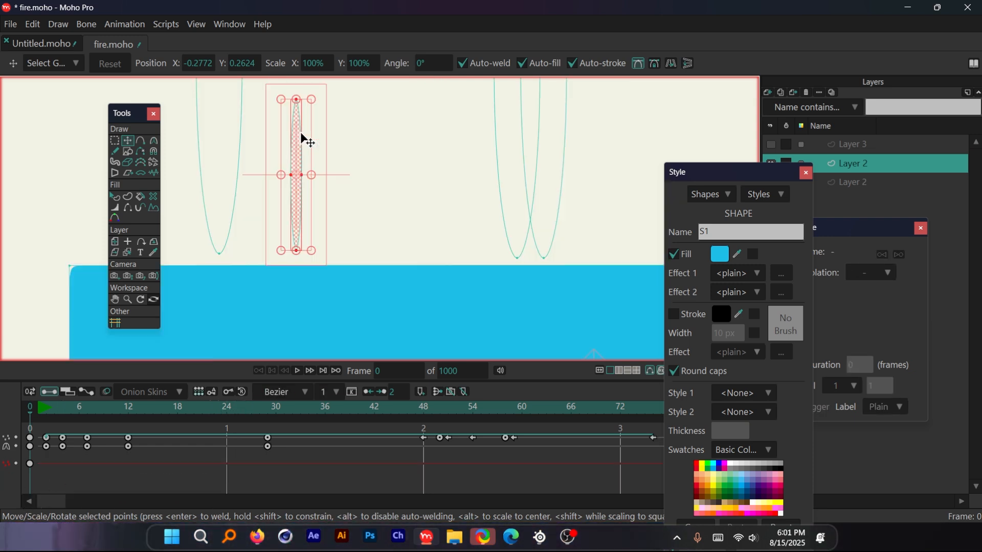
{"action": "left_click_drag", "start_coordinate": [81, 414], "coordinate": [390, 417]}
{"action": "left_click_drag", "start_coordinate": [723, 173], "coordinate": [886, 196]}
{"action": "scroll", "coordinate": [237, 483], "scroll_direction": "right", "scroll_amount": 5}
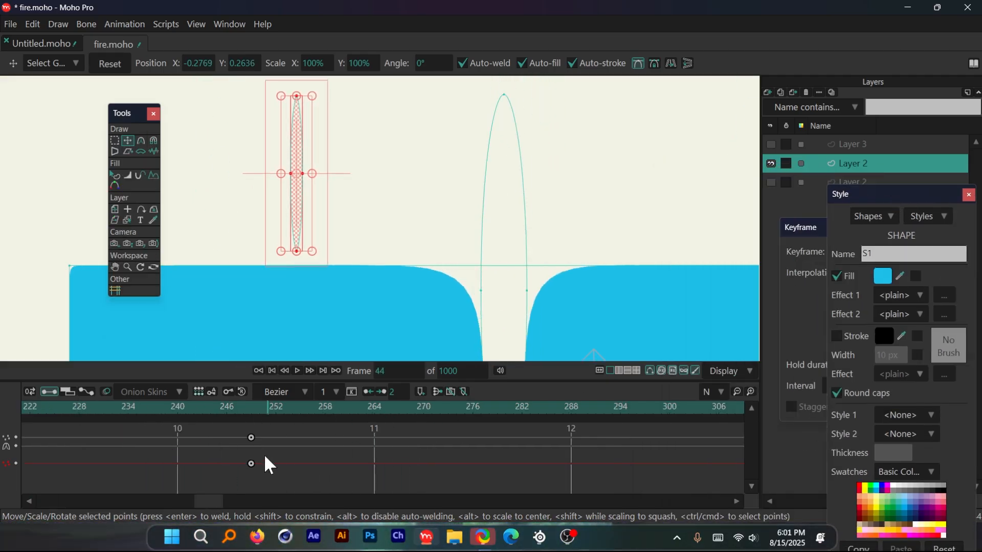
{"action": "mouse_move", "coordinate": [212, 502]}
{"action": "left_mouse_down"}
{"action": "mouse_move", "coordinate": [46, 500]}
{"action": "mouse_move", "coordinate": [207, 506]}
{"action": "left_mouse_up"}
{"action": "left_click_drag", "start_coordinate": [303, 460], "coordinate": [280, 474]}
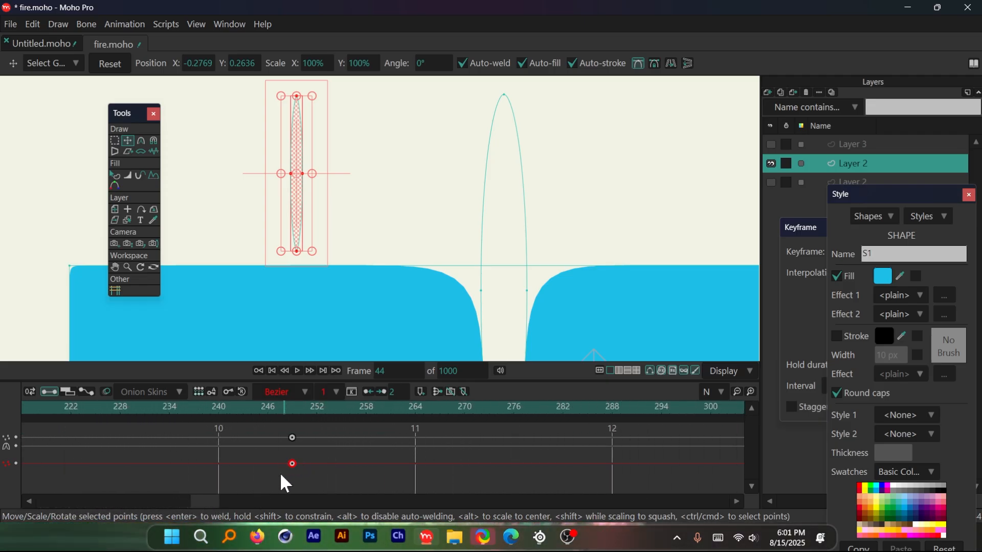
{"action": "key", "text": "Delete"}
{"action": "left_click_drag", "start_coordinate": [211, 500], "coordinate": [2, 501]}
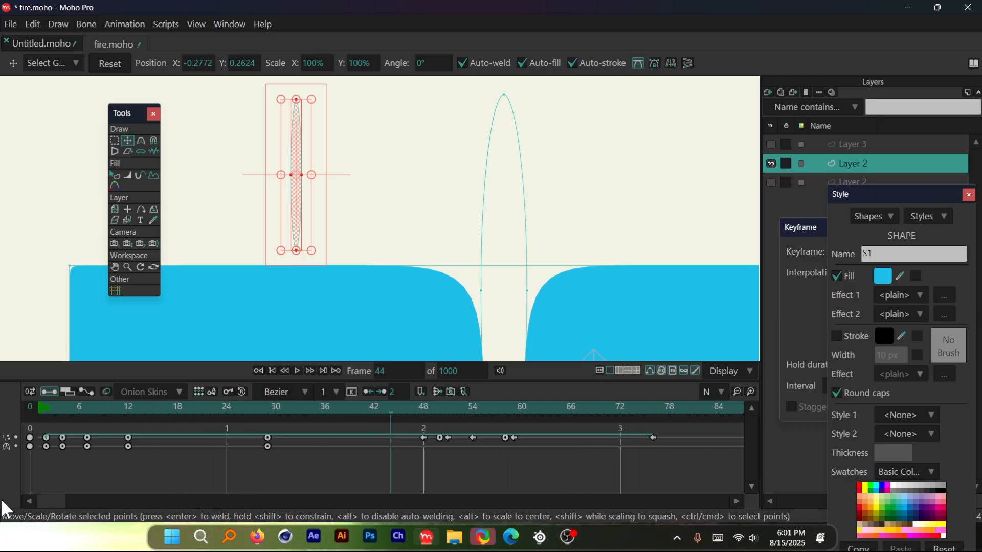
Play the opening frames of the animation and examine the keyframes of the large ellipse entering the rectangle's top edge.
{"action": "left_click", "coordinate": [67, 410]}
{"action": "key", "text": "space"}
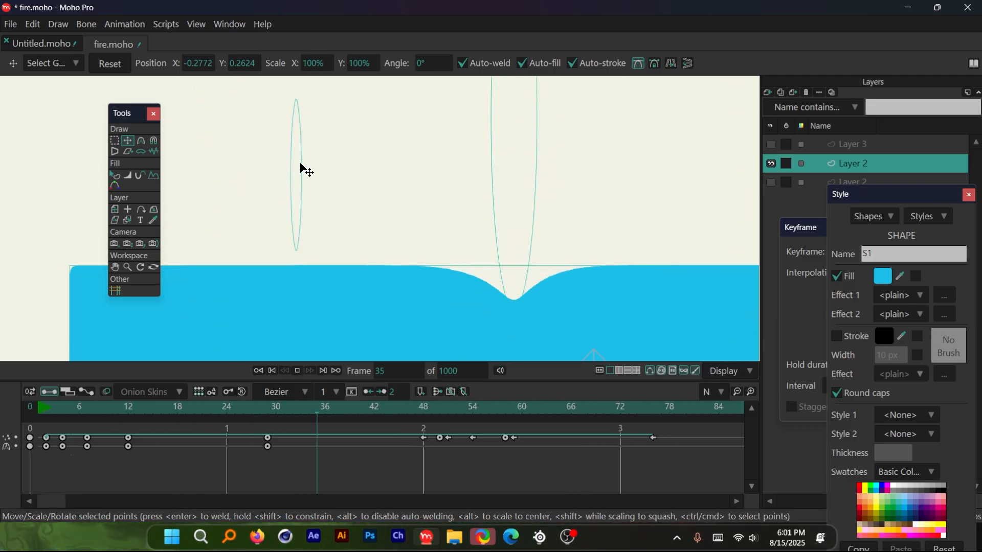
{"action": "key", "text": "space"}
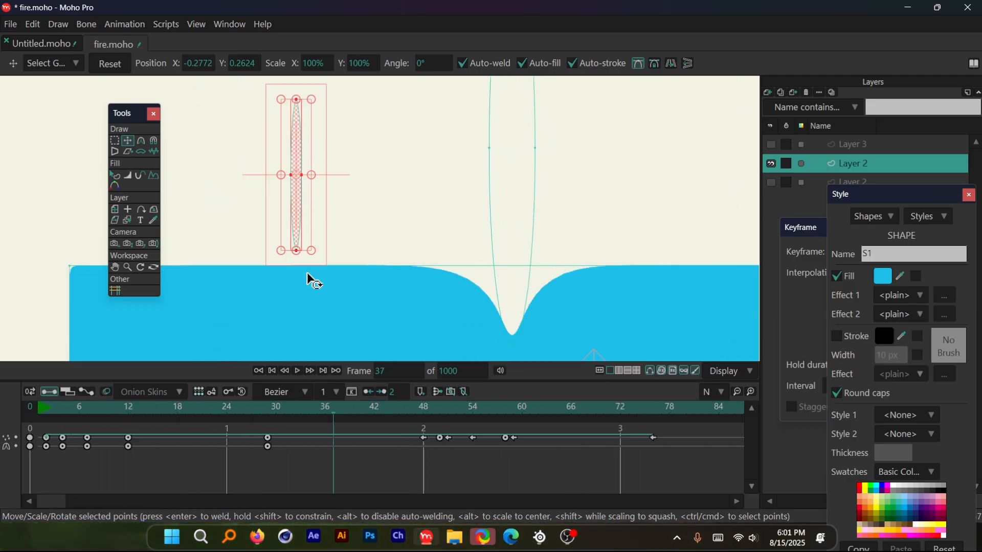
{"action": "mouse_move", "coordinate": [57, 505]}
{"action": "left_mouse_down"}
{"action": "mouse_move", "coordinate": [99, 503]}
{"action": "mouse_move", "coordinate": [66, 505]}
{"action": "left_mouse_up"}
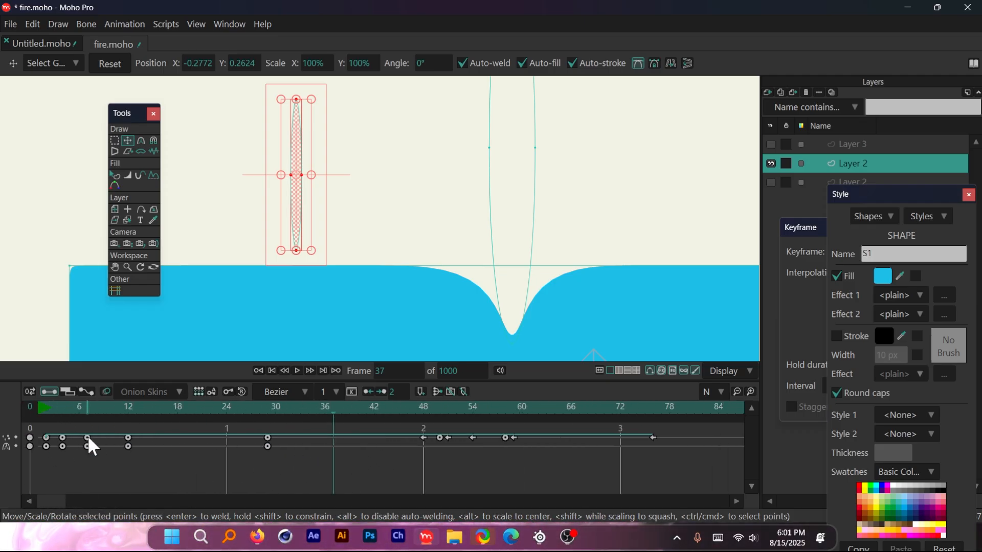
{"action": "scroll", "coordinate": [304, 205], "scroll_direction": "down", "scroll_amount": 5}
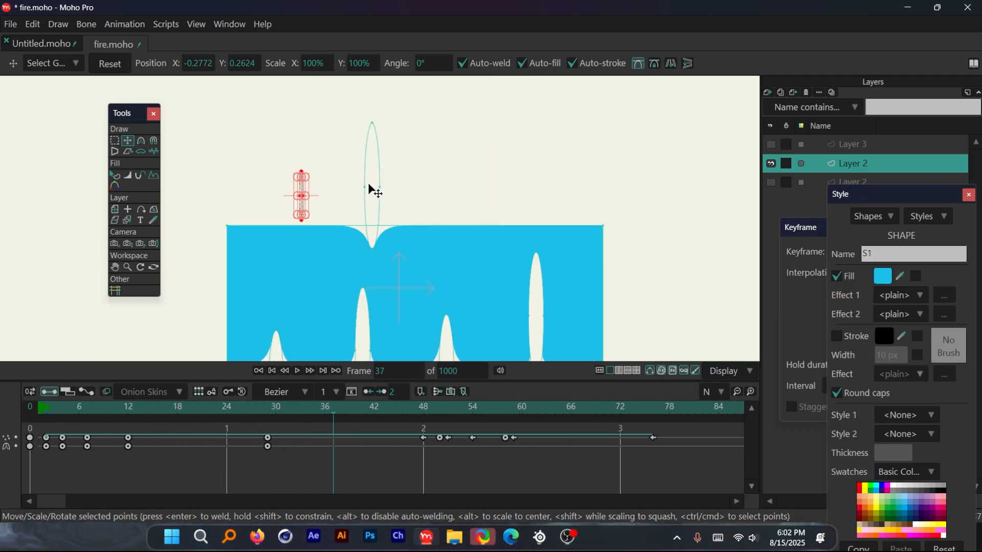
{"action": "left_click", "coordinate": [370, 184]}
{"action": "scroll", "coordinate": [361, 235], "scroll_direction": "down", "scroll_amount": 2}
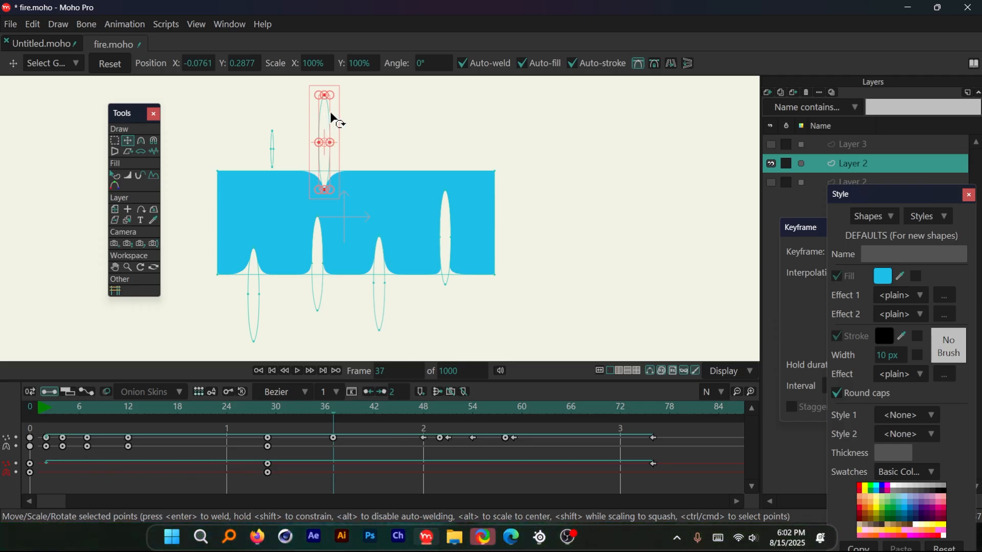
Select the small ellipse above the rectangle and keyframe its position at frame 1.
{"action": "scroll", "coordinate": [284, 156], "scroll_direction": "up", "scroll_amount": 3}
{"action": "left_click", "coordinate": [284, 149]}
{"action": "scroll", "coordinate": [285, 150], "scroll_direction": "up", "scroll_amount": 2}
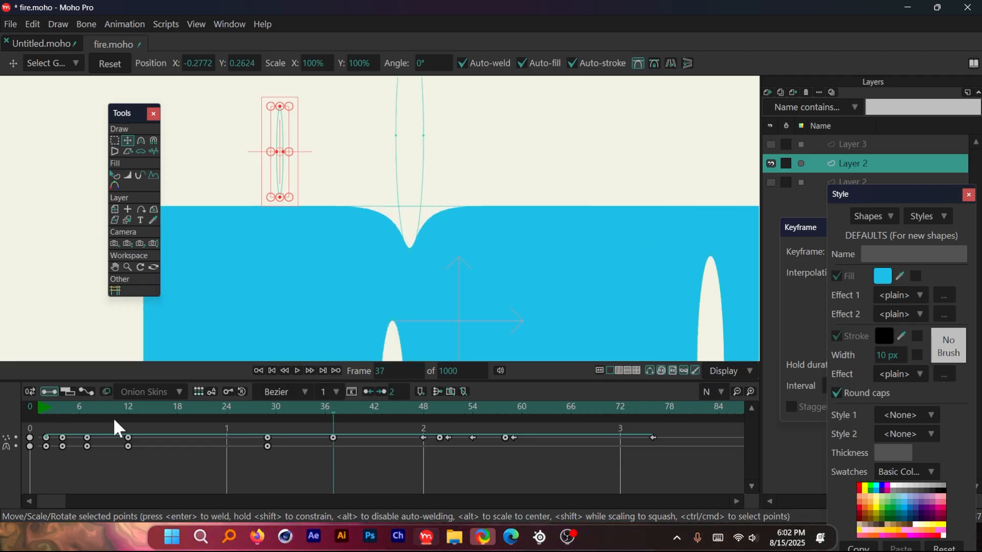
{"action": "left_click_drag", "start_coordinate": [119, 429], "coordinate": [45, 432]}
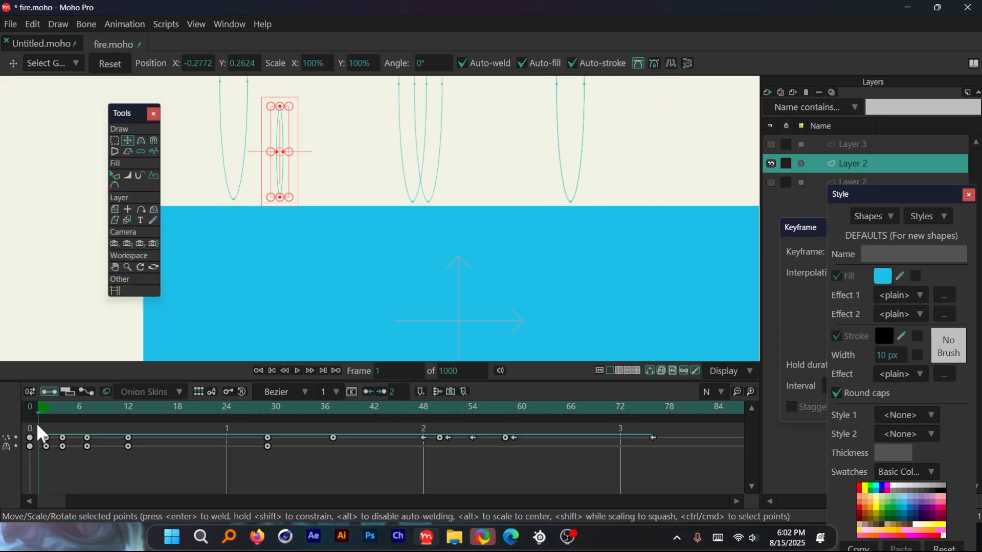
{"action": "scroll", "coordinate": [320, 136], "scroll_direction": "down", "scroll_amount": 3}
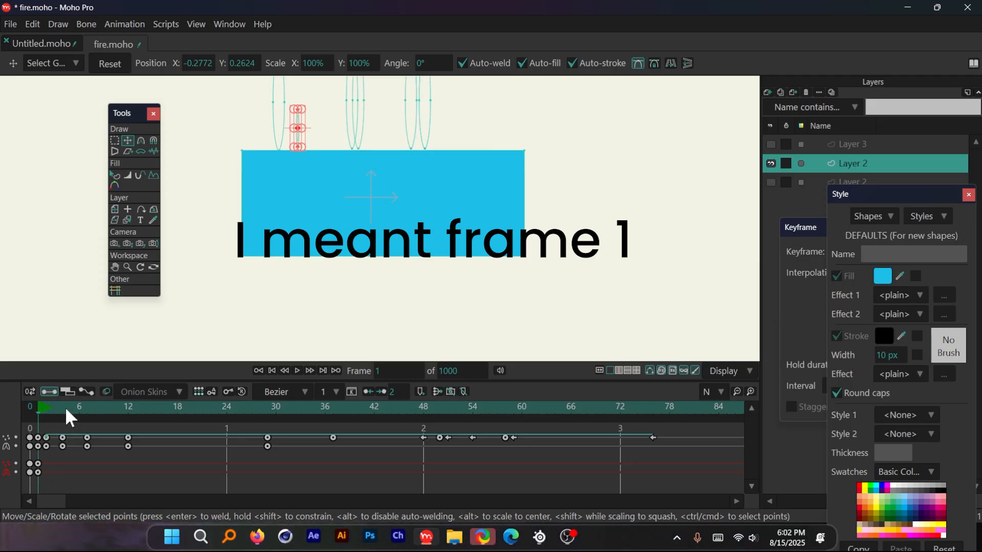
At frame 29, move the small ellipse straight down below the rectangle and play its movement.
{"action": "left_click_drag", "start_coordinate": [71, 418], "coordinate": [238, 426]}
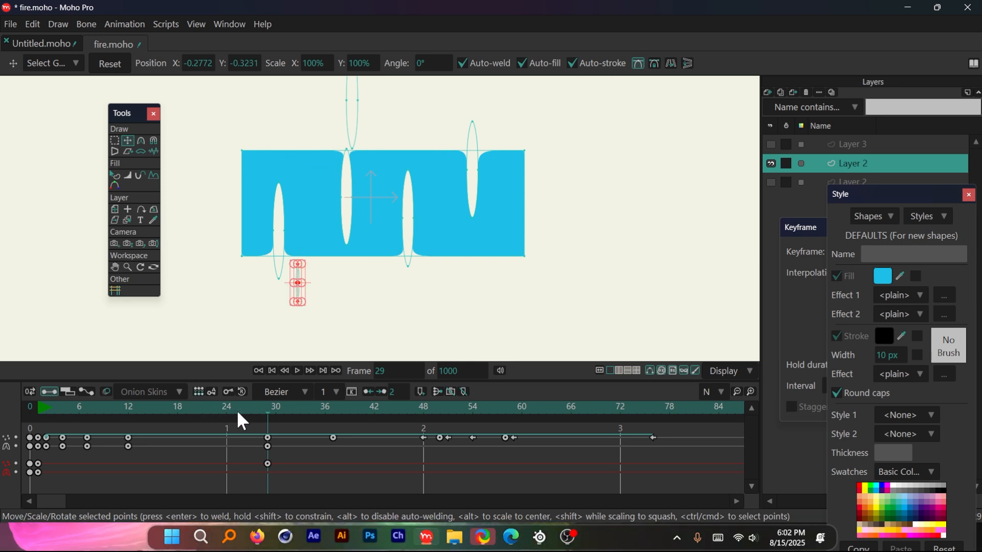
{"action": "left_click_drag", "start_coordinate": [237, 413], "coordinate": [39, 408]}
{"action": "key", "text": "space"}
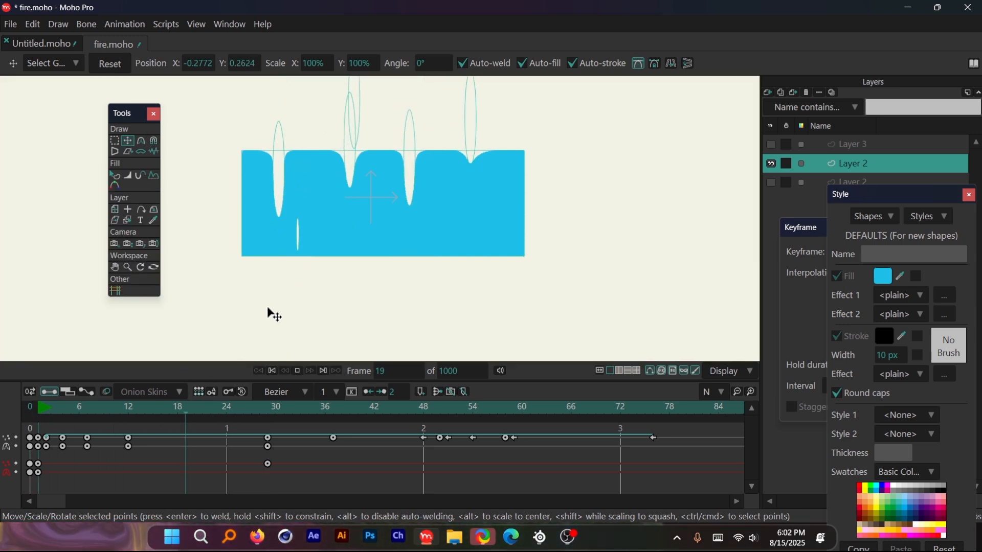
{"action": "left_click_drag", "start_coordinate": [131, 410], "coordinate": [195, 415]}
Move the small ellipse's end keyframe to frame 52 and play the animation to check its speed.
{"action": "left_click_drag", "start_coordinate": [268, 464], "coordinate": [464, 473]}
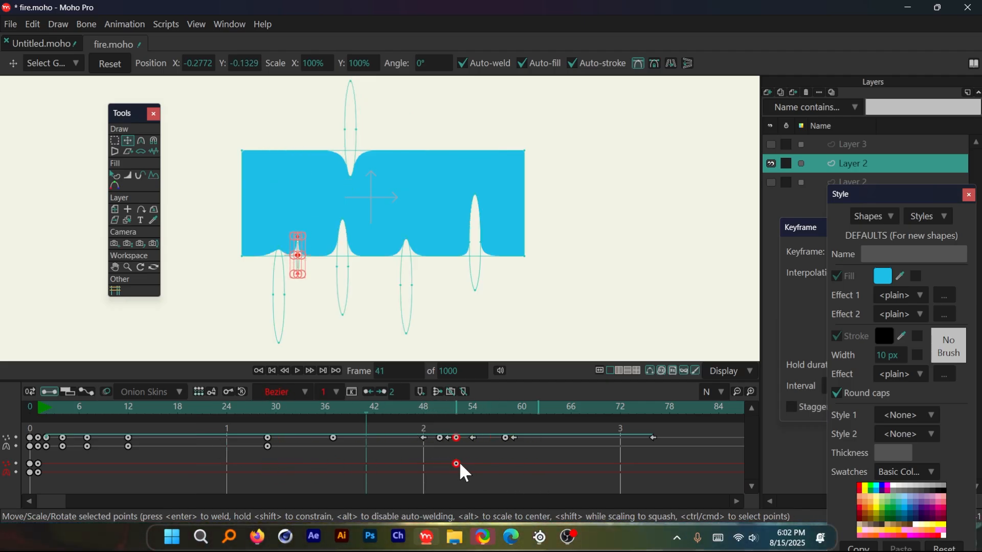
{"action": "left_click", "coordinate": [78, 413]}
{"action": "key", "text": "space"}
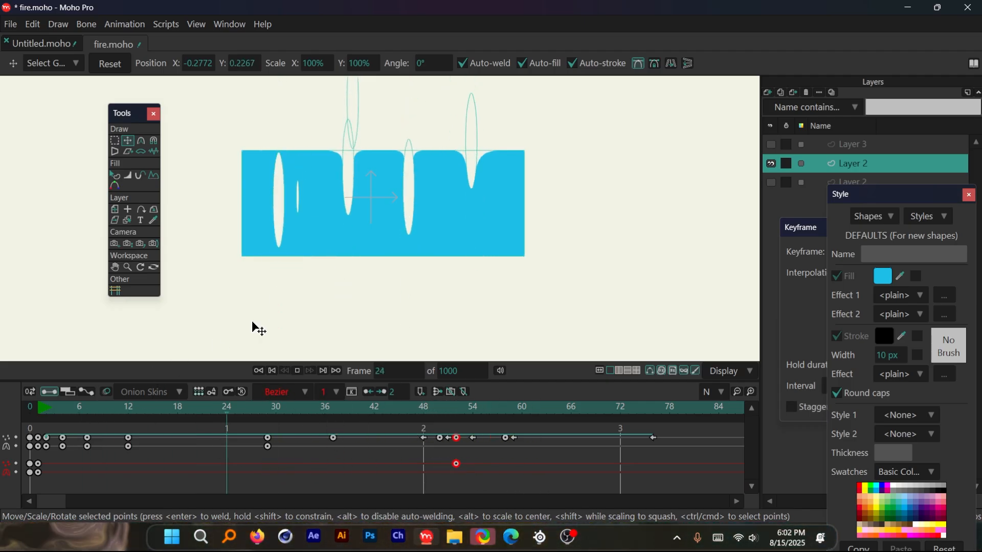
{"action": "key", "text": "space"}
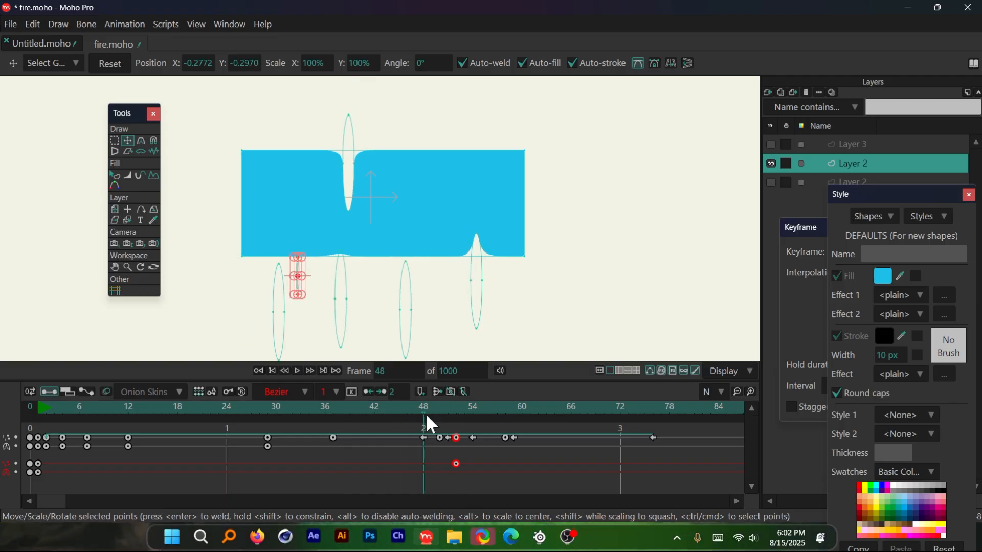
Make the small ellipse's end keyframe at frame 52 cycle back to absolute frame 2 and play the loop.
{"action": "left_click", "coordinate": [457, 424]}
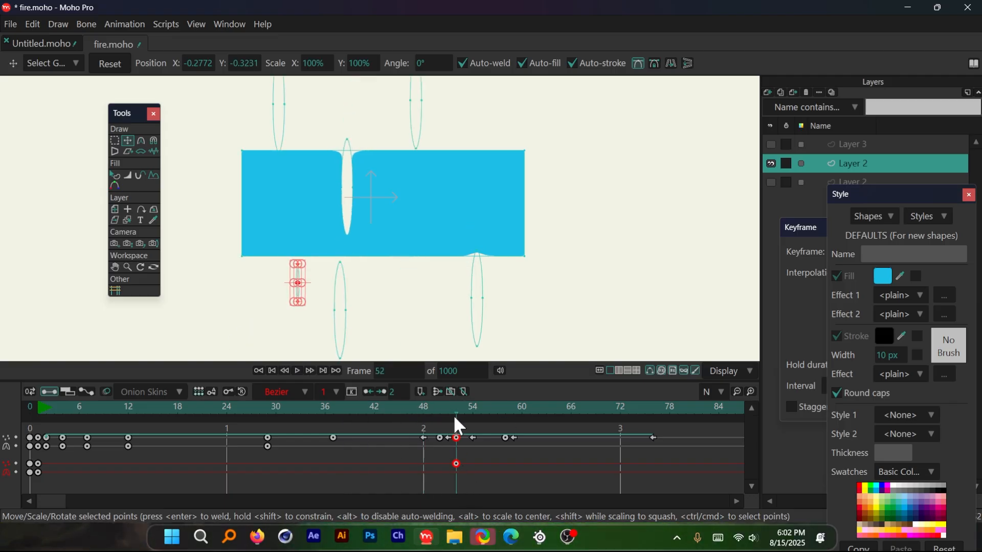
{"action": "right_click", "coordinate": [457, 465]}
{"action": "left_click", "coordinate": [483, 404]}
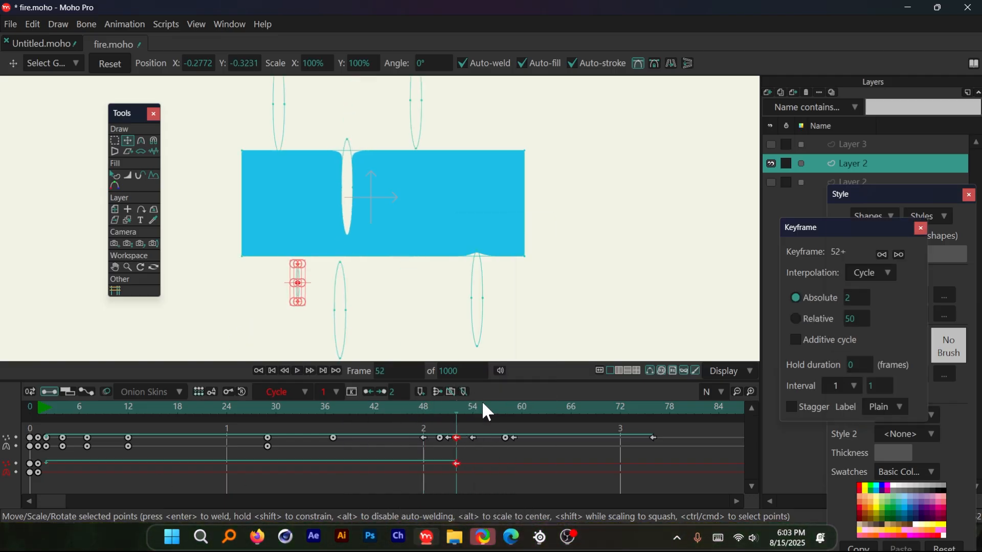
{"action": "key", "text": "space"}
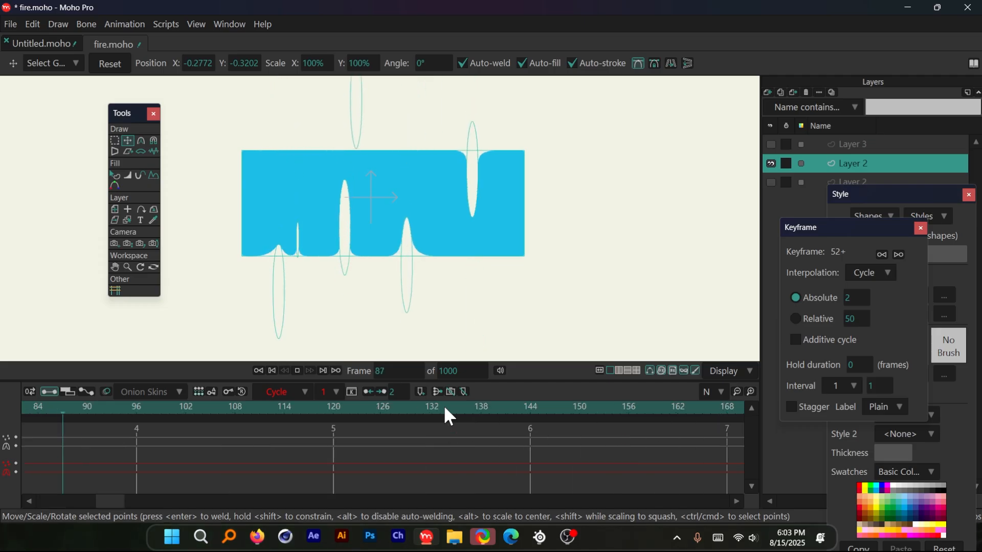
{"action": "key", "text": "space"}
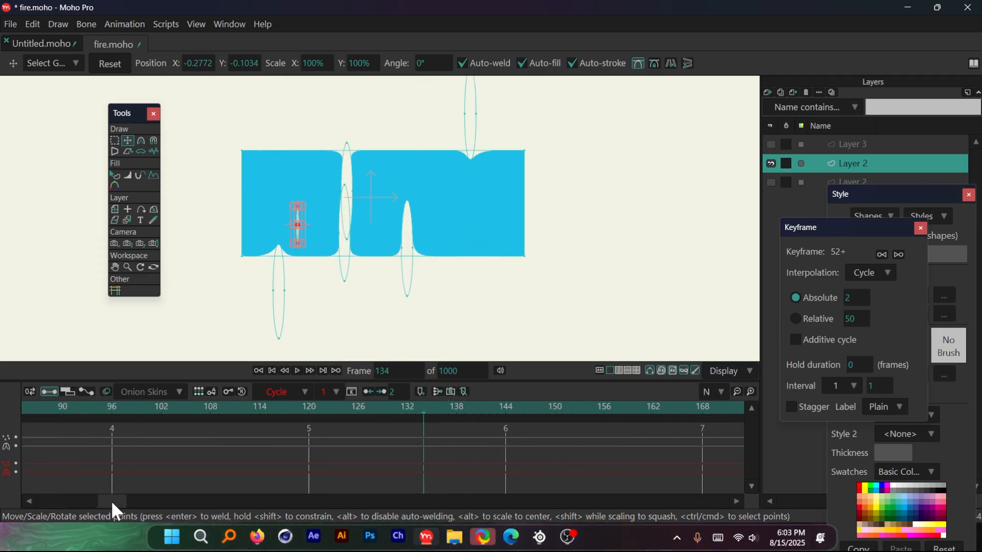
{"action": "left_click_drag", "start_coordinate": [111, 501], "coordinate": [47, 501]}
{"action": "left_click_drag", "start_coordinate": [77, 409], "coordinate": [34, 408]}
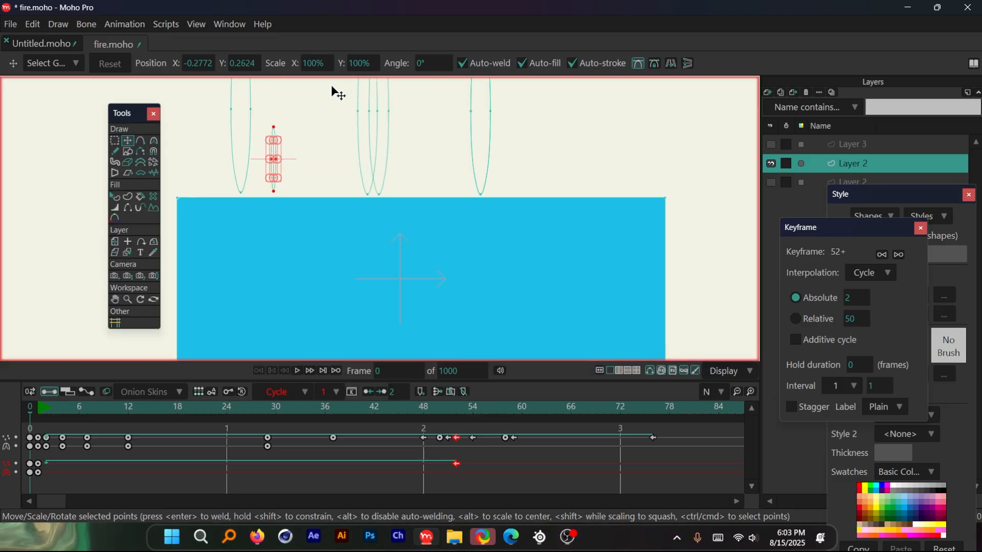
Try to paste a copy of the small ellipse at frame 0 and undo the paste.
{"action": "scroll", "coordinate": [288, 157], "scroll_direction": "up", "scroll_amount": 1}
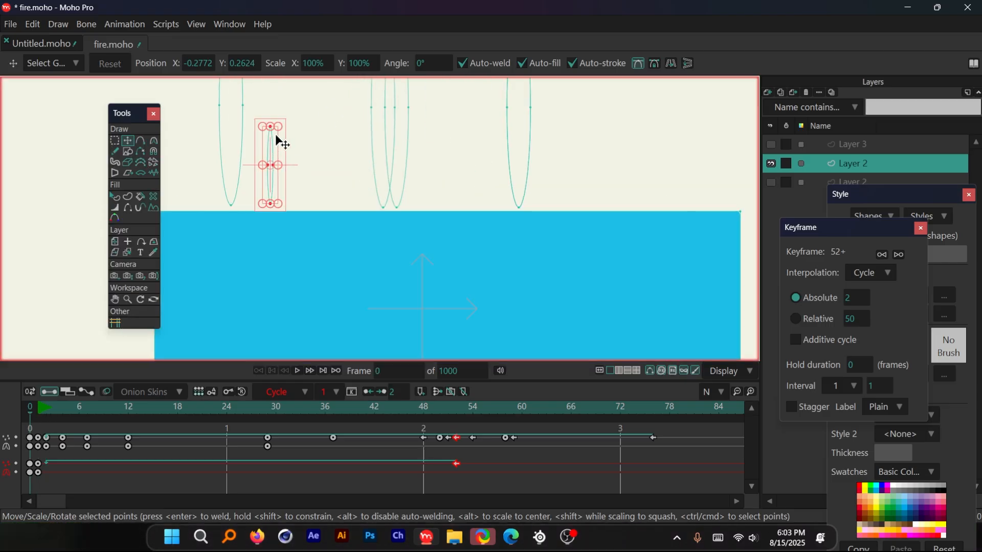
{"action": "key", "text": "ctrl+v"}
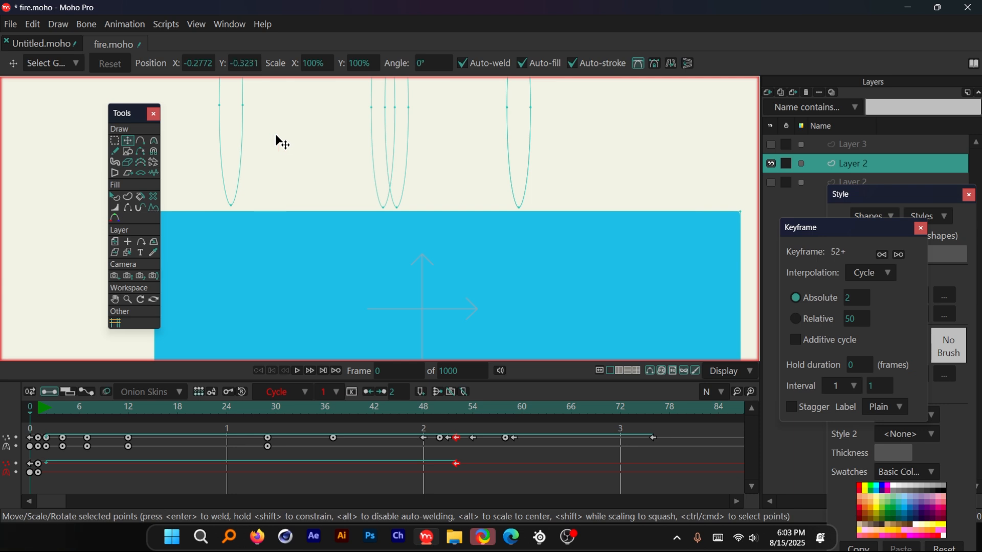
{"action": "key", "text": "ctrl+z"}
{"action": "scroll", "coordinate": [320, 199], "scroll_direction": "up", "scroll_amount": 2}
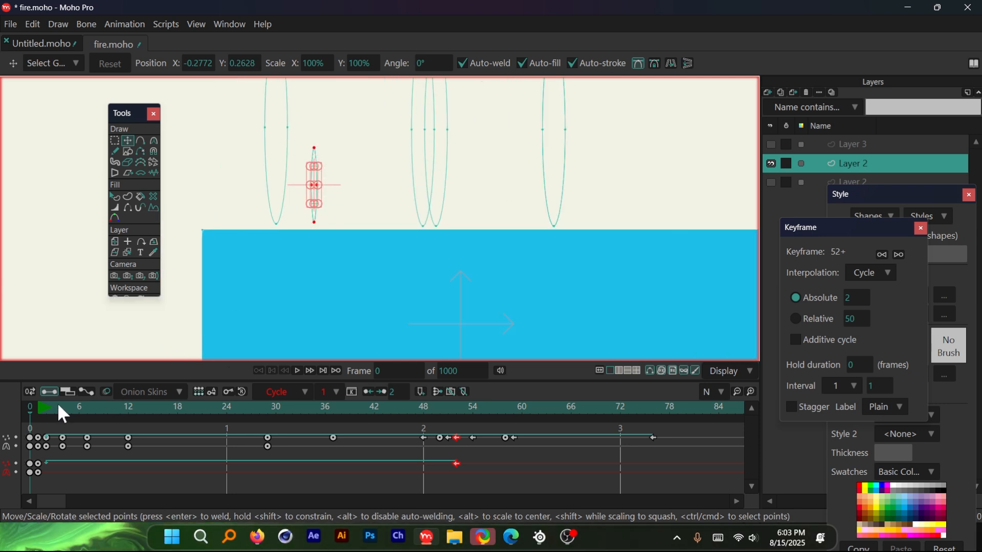
Place a second small ellipse at X -0.1826 above the rectangle at frame 1 and at X -0.1294 below it at frame 52.
{"action": "left_click", "coordinate": [104, 408]}
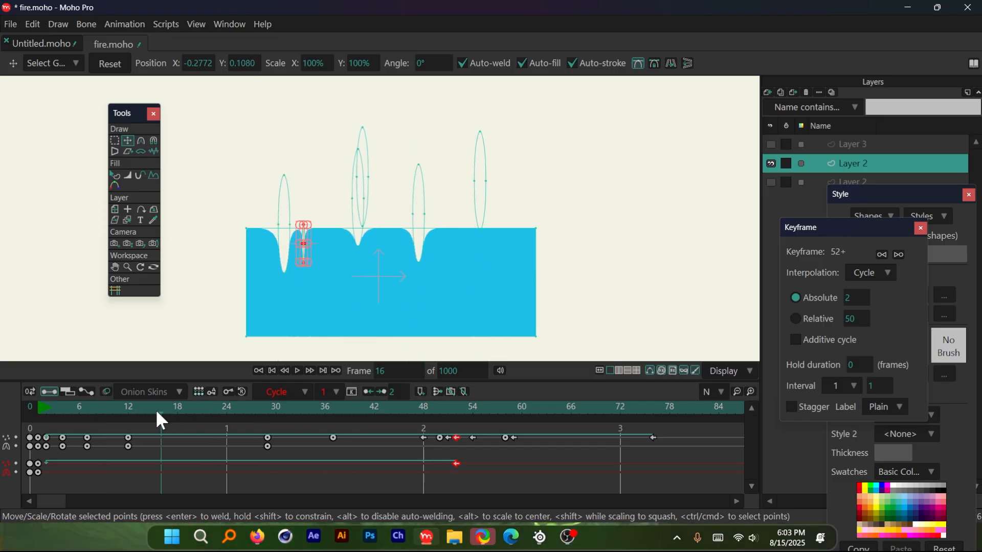
{"action": "left_click", "coordinate": [38, 422]}
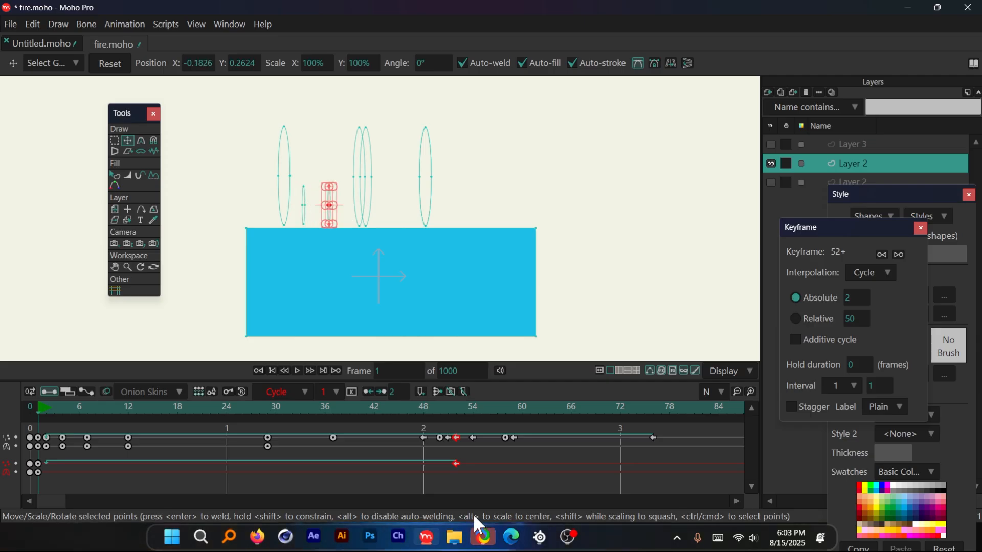
{"action": "left_click", "coordinate": [448, 407]}
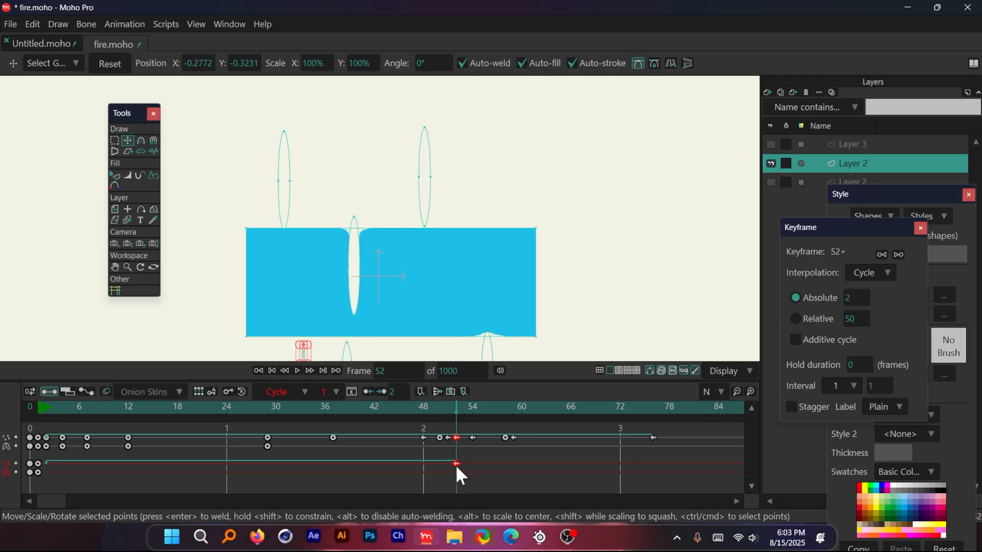
{"action": "scroll", "coordinate": [315, 248], "scroll_direction": "down", "scroll_amount": 2}
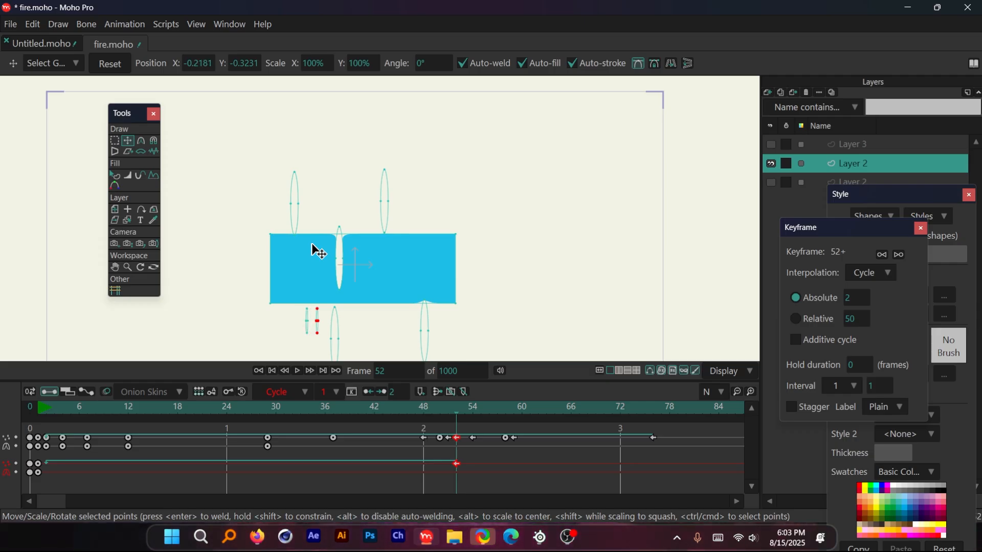
{"action": "left_click_drag", "start_coordinate": [438, 410], "coordinate": [177, 407]}
{"action": "scroll", "coordinate": [307, 301], "scroll_direction": "up", "scroll_amount": 3}
{"action": "left_click_drag", "start_coordinate": [386, 410], "coordinate": [71, 404]}
{"action": "left_click", "coordinate": [458, 434]}
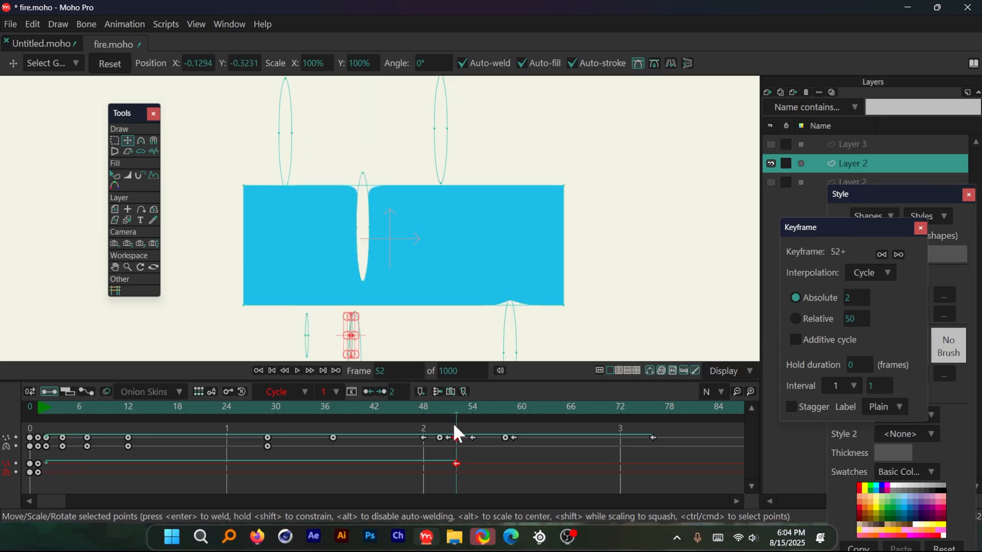
Shift the second small ellipse's keyframes to start at frame 8 and end at frame 59, and play the animation.
{"action": "left_click_drag", "start_coordinate": [437, 409], "coordinate": [89, 411]}
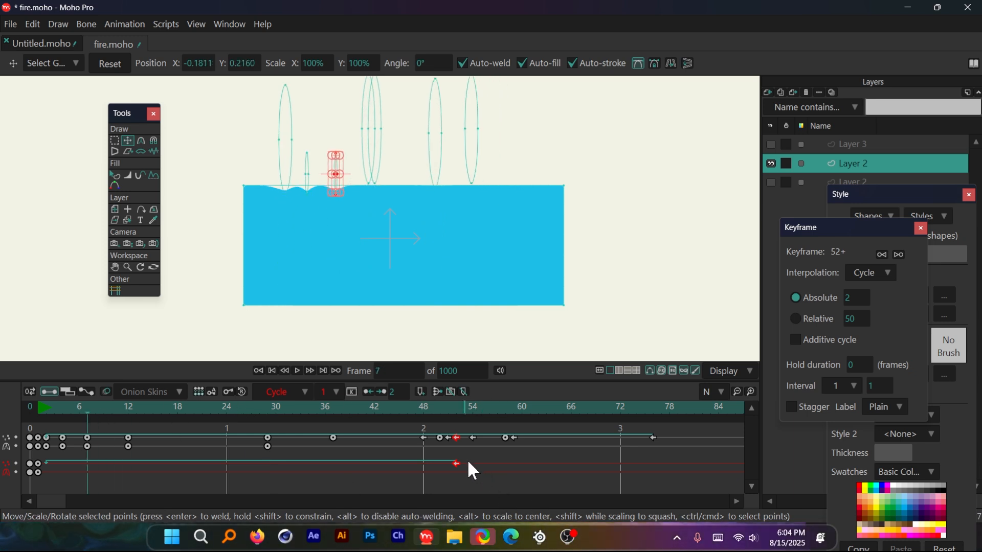
{"action": "left_click_drag", "start_coordinate": [467, 459], "coordinate": [99, 467]}
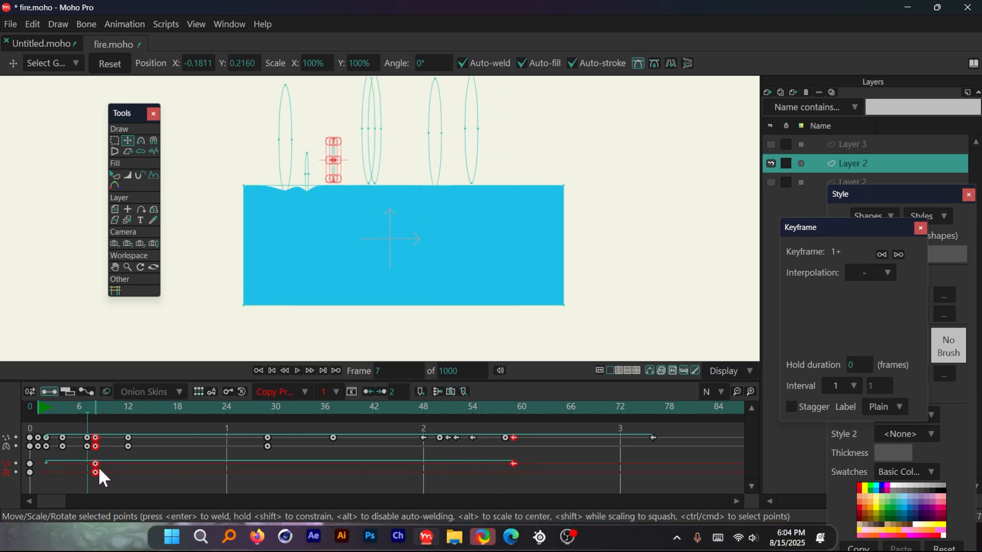
{"action": "key", "text": "space"}
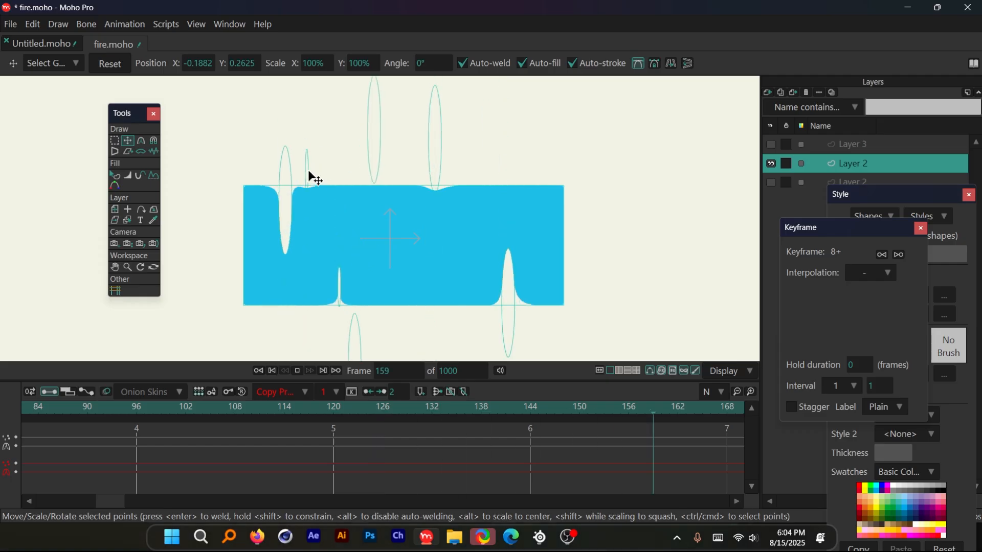
{"action": "key", "text": "space"}
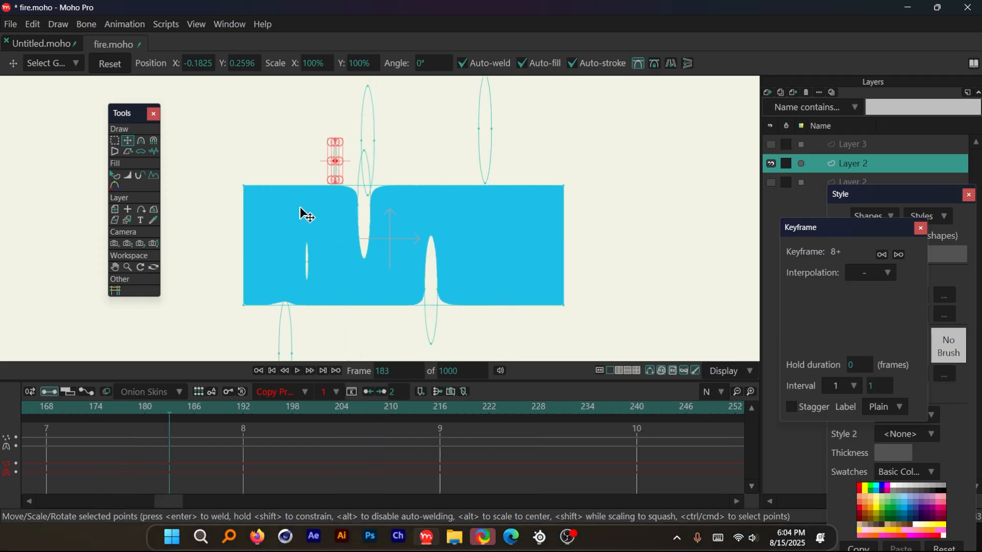
{"action": "key", "text": "space"}
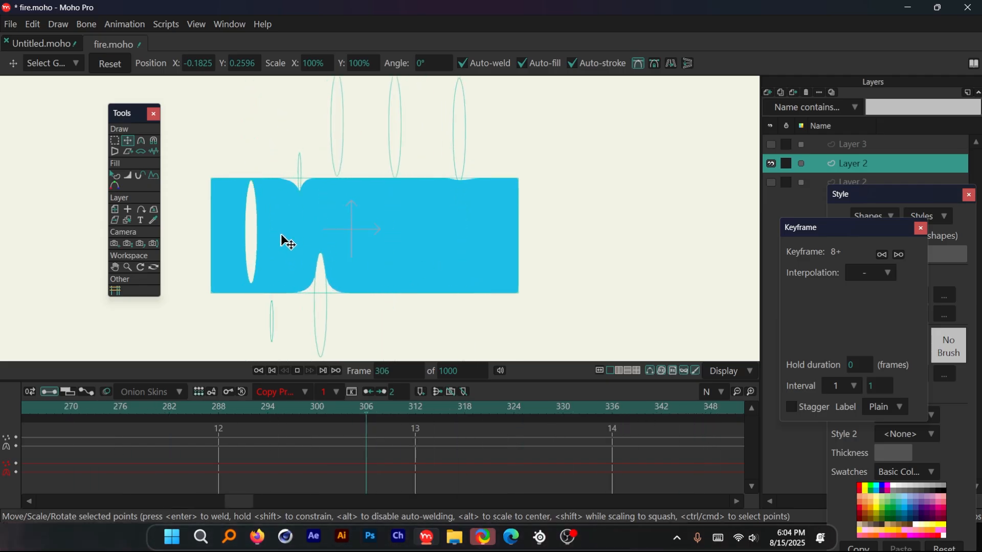
{"action": "left_click", "coordinate": [97, 412]}
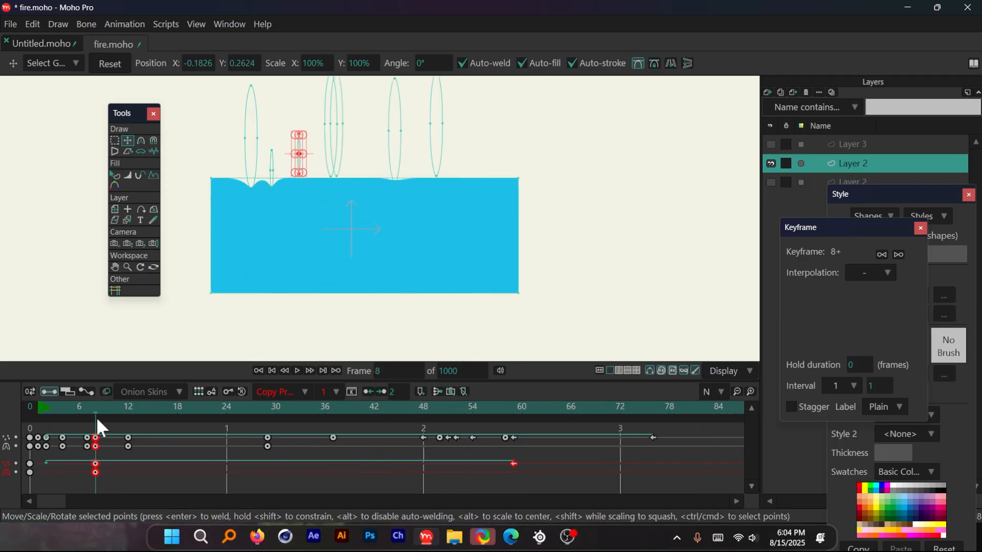
Add a third small ellipse near the rectangle's left end, with cycling keyframes from frame 10 to frame 61.
{"action": "left_click", "coordinate": [30, 409]}
{"action": "left_click", "coordinate": [272, 154]}
{"action": "left_click", "coordinate": [454, 408]}
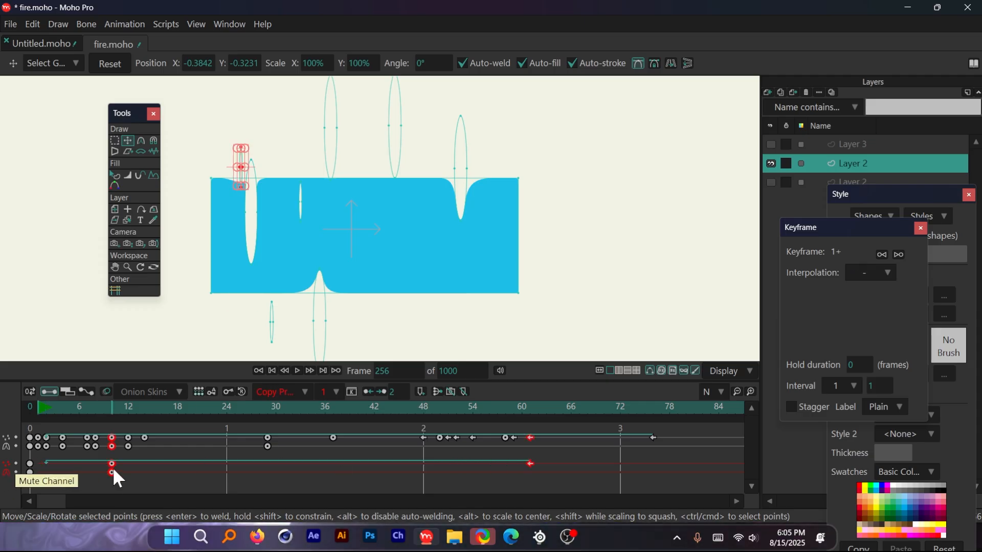
Add more small ellipses along the rectangle with staggered cycling keyframes, starting the rightmost one at frame 30.
{"action": "left_click", "coordinate": [227, 439]}
{"action": "left_click", "coordinate": [452, 409]}
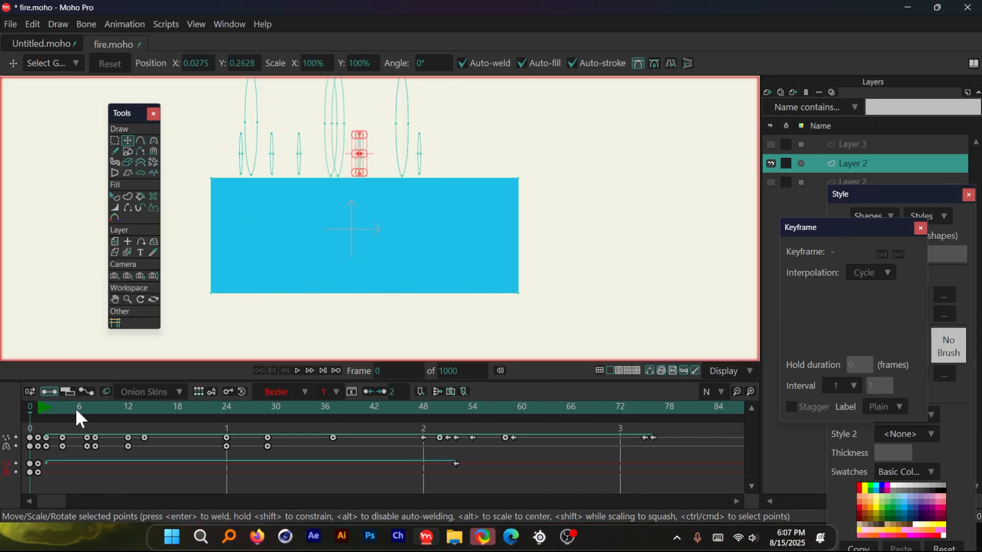
{"action": "left_click", "coordinate": [312, 409]}
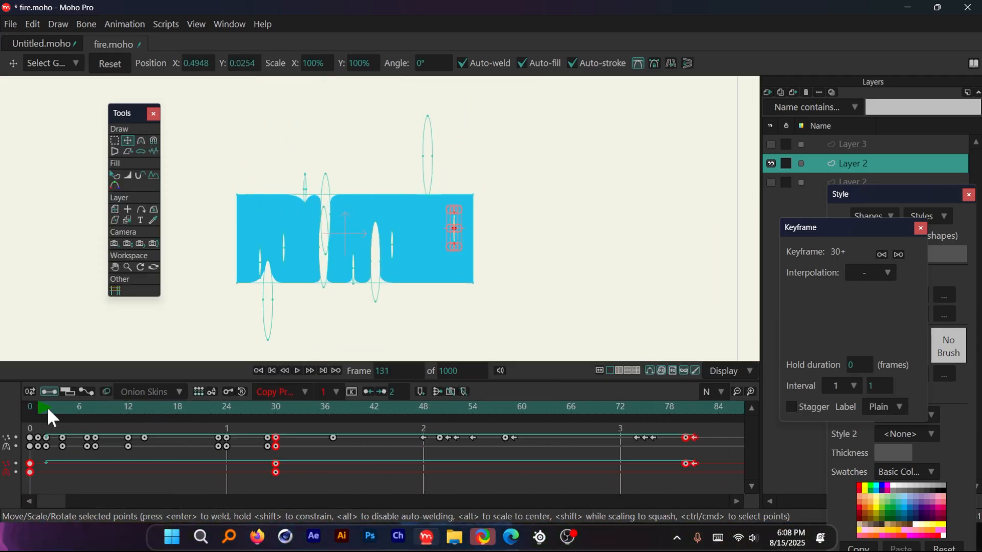
Play the animation from the start and examine how all the staggered ellipses cut through the rectangle.
{"action": "left_click_drag", "start_coordinate": [47, 406], "coordinate": [21, 410]}
{"action": "key", "text": "space"}
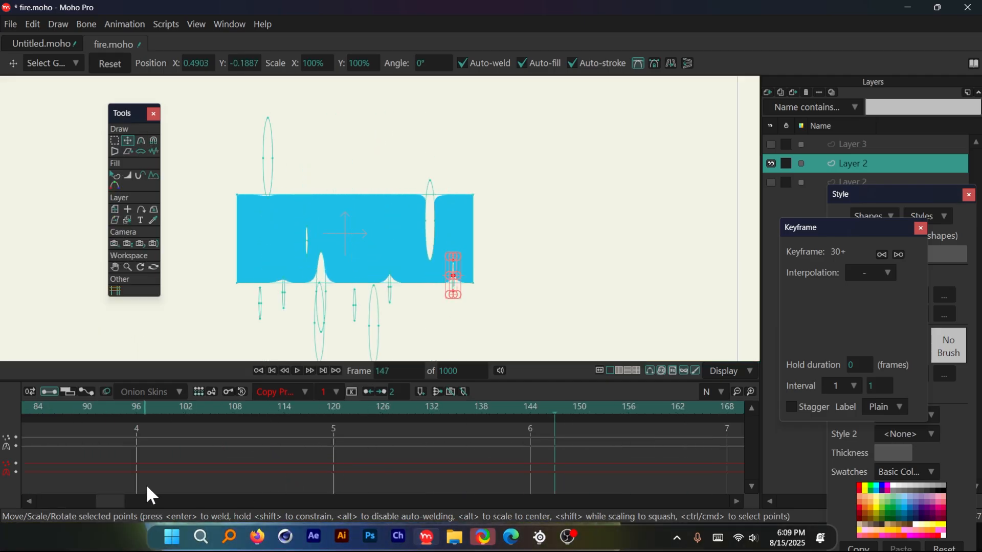
{"action": "left_click_drag", "start_coordinate": [117, 503], "coordinate": [30, 500]}
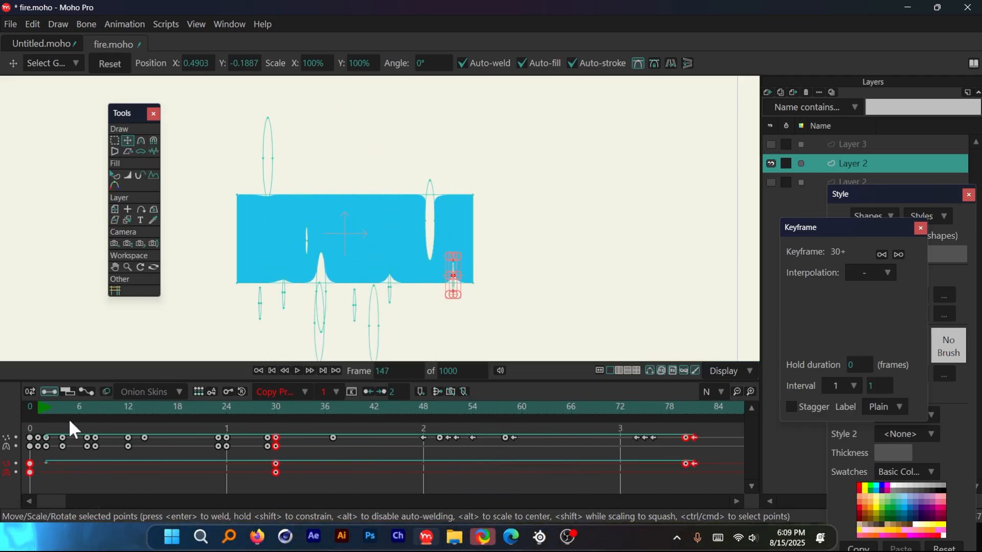
{"action": "left_click_drag", "start_coordinate": [90, 408], "coordinate": [104, 407]}
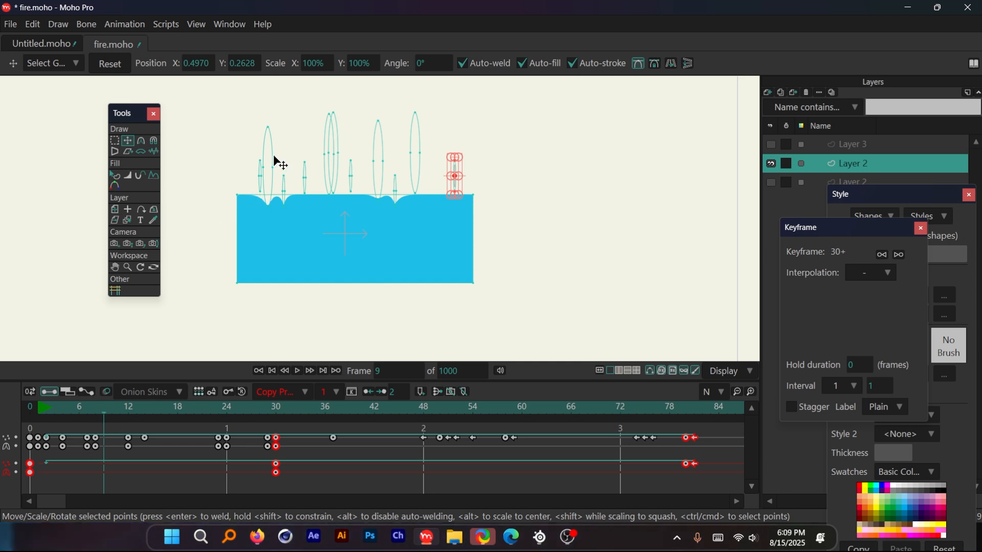
Select the leftmost large ellipse as a shape and keyframe its blend at 93% on frame 17.
{"action": "left_click", "coordinate": [30, 408]}
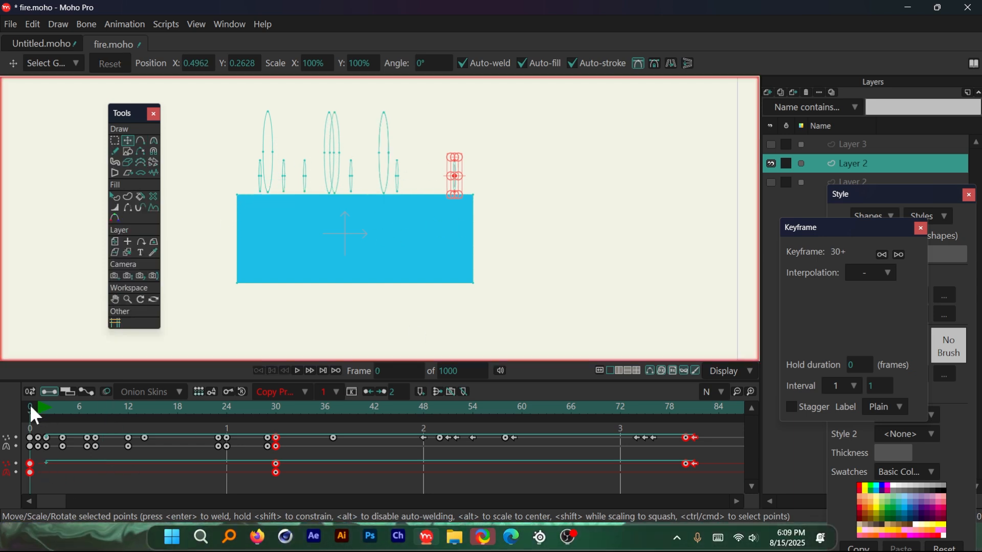
{"action": "scroll", "coordinate": [301, 210], "scroll_direction": "up", "scroll_amount": 1}
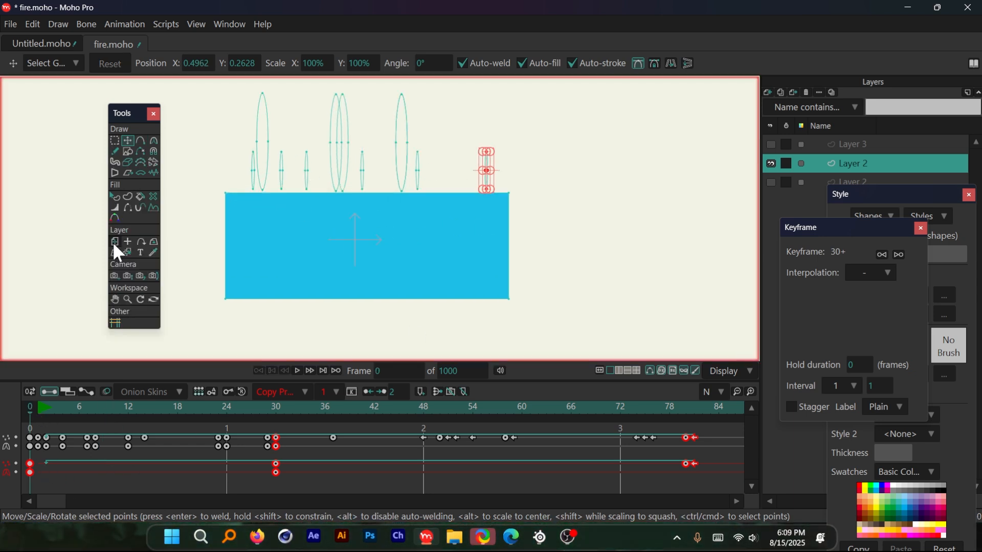
{"action": "left_click", "coordinate": [114, 199]}
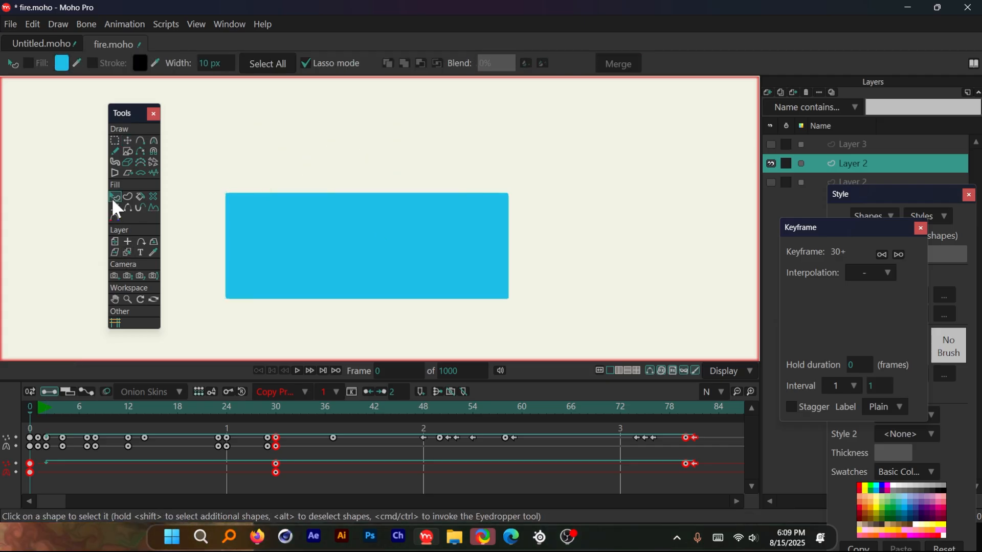
{"action": "left_click", "coordinate": [266, 159]}
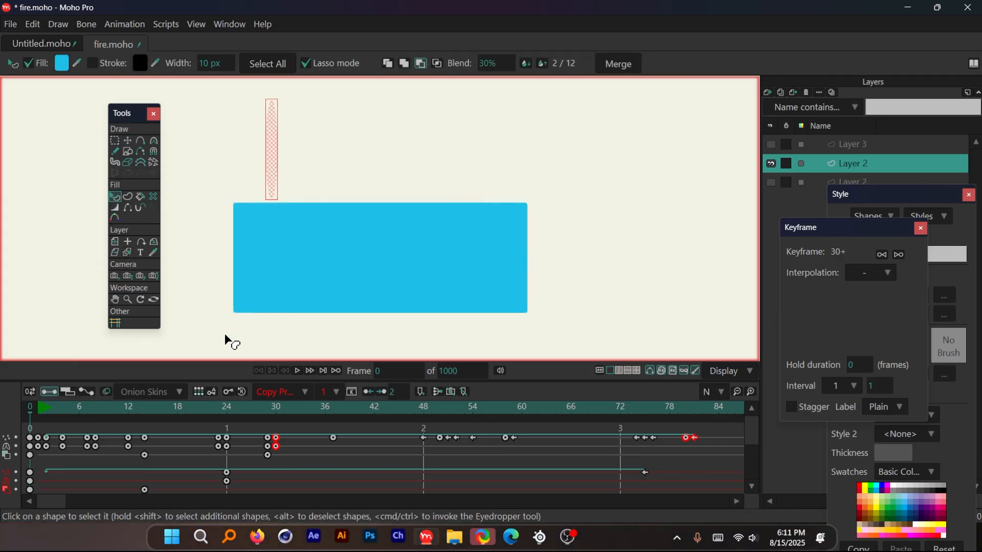
{"action": "left_click_drag", "start_coordinate": [138, 408], "coordinate": [171, 420]}
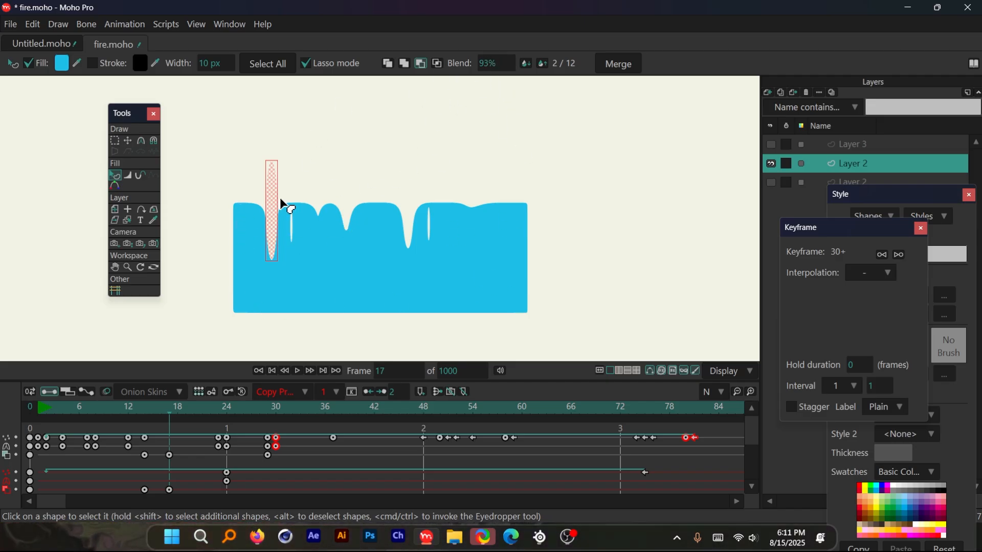
{"action": "left_click_drag", "start_coordinate": [171, 416], "coordinate": [36, 418]}
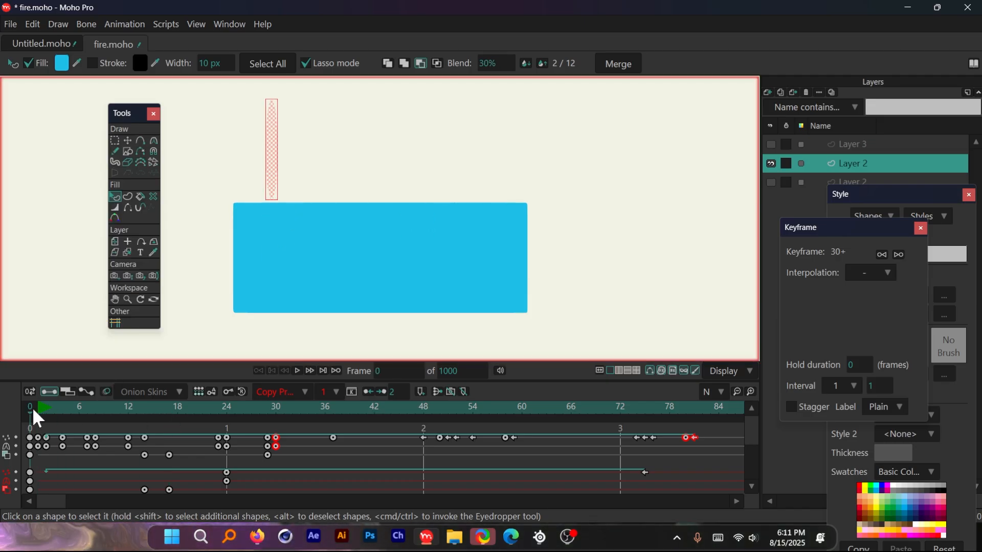
Round the blue rectangle's corners at frame 0 and play the animation to check the liquid shape.
{"action": "left_click", "coordinate": [266, 65]}
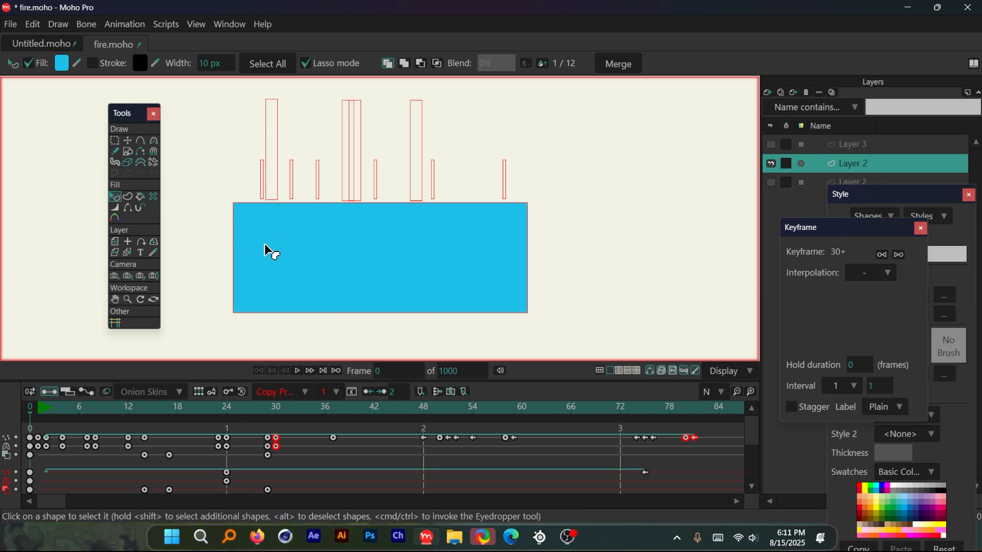
{"action": "left_click", "coordinate": [247, 221]}
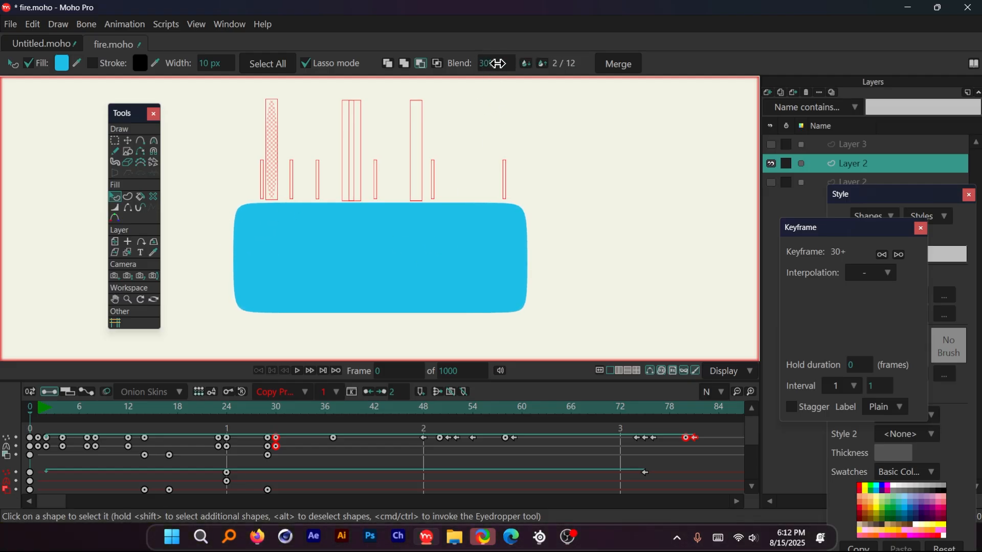
{"action": "left_click", "coordinate": [297, 370]}
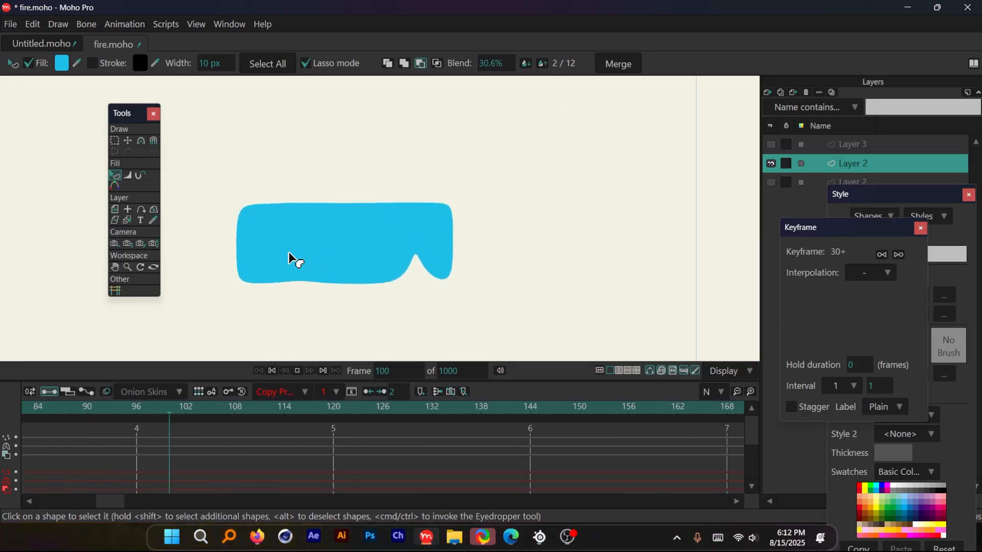
{"action": "left_click", "coordinate": [297, 370]}
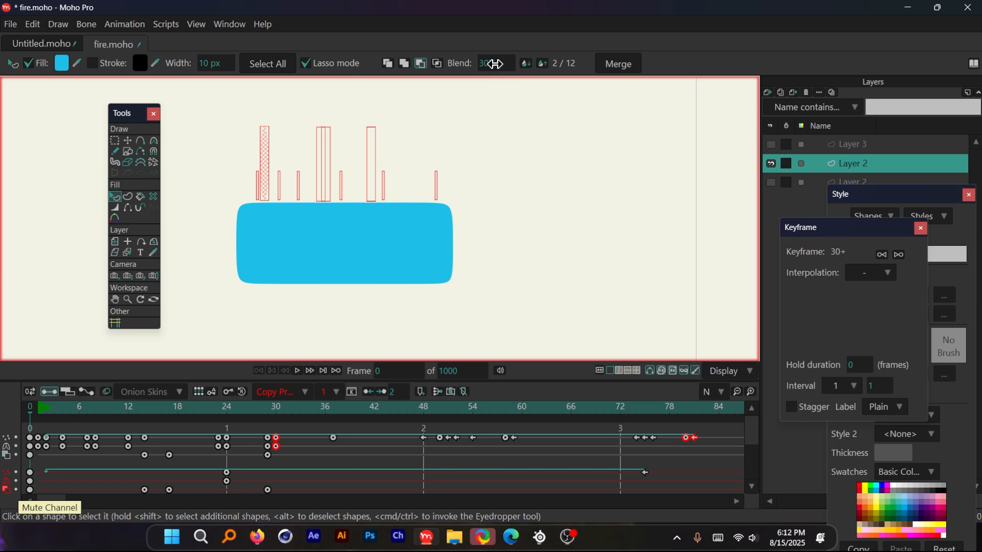
Play the animation through to frame 182 and examine the liquid cuts at different magnifications.
{"action": "scroll", "coordinate": [495, 63], "scroll_direction": "down", "scroll_amount": 5}
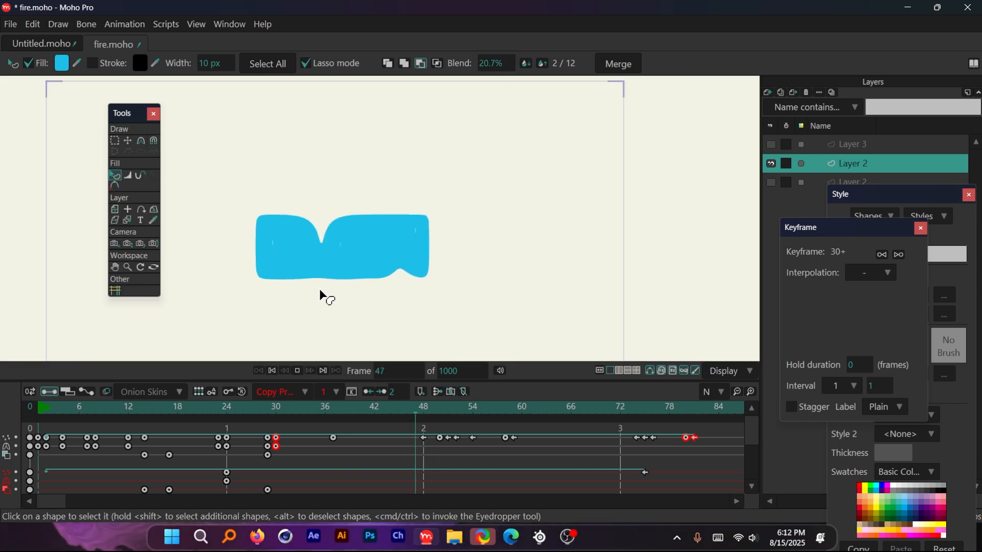
{"action": "scroll", "coordinate": [320, 296], "scroll_direction": "down", "scroll_amount": 1}
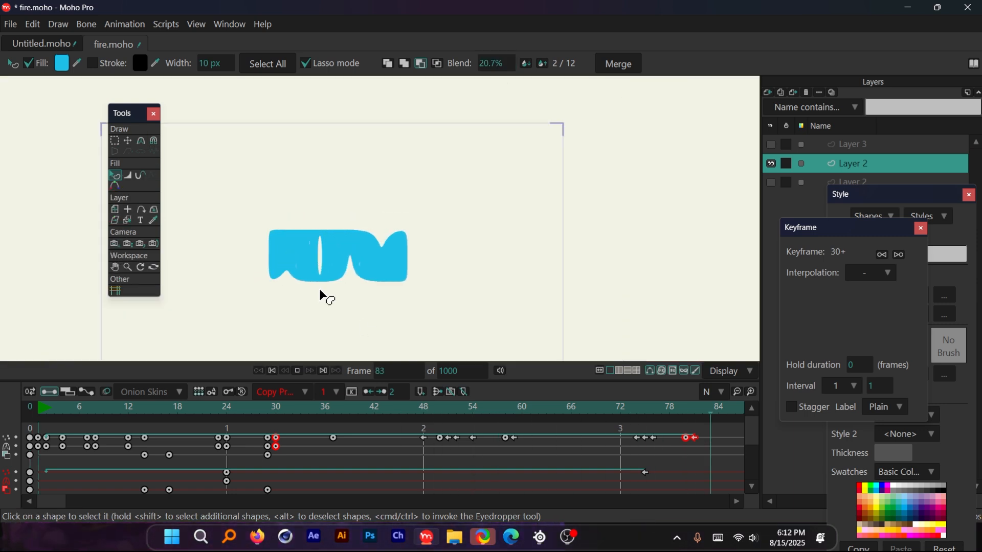
{"action": "scroll", "coordinate": [324, 292], "scroll_direction": "up", "scroll_amount": 4}
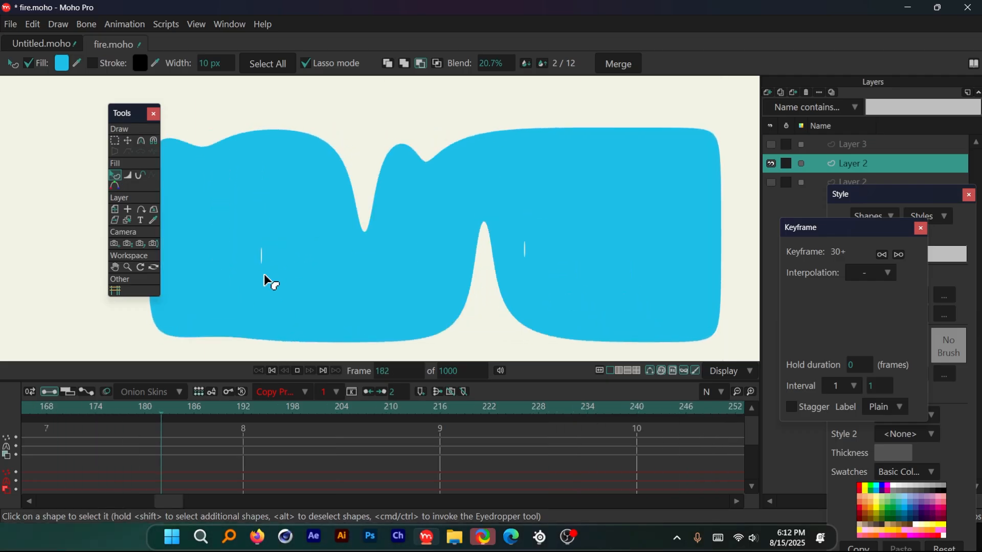
{"action": "key", "text": "space"}
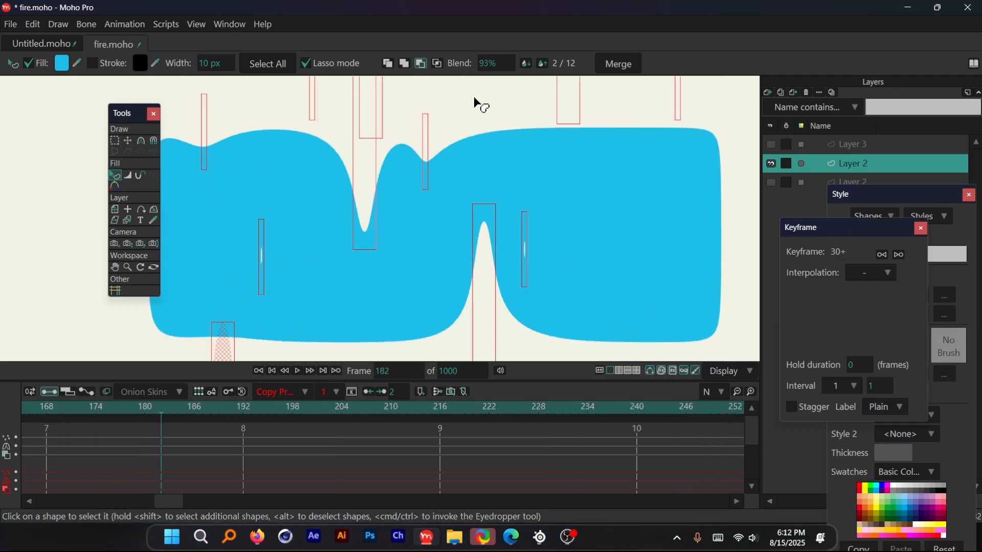
Keyframe the selected large ellipse's blend at 97% on frame 182 and set its frame 0 blend to 20%.
{"action": "left_click_drag", "start_coordinate": [494, 63], "coordinate": [520, 64]}
{"action": "scroll", "coordinate": [431, 210], "scroll_direction": "down", "scroll_amount": 2}
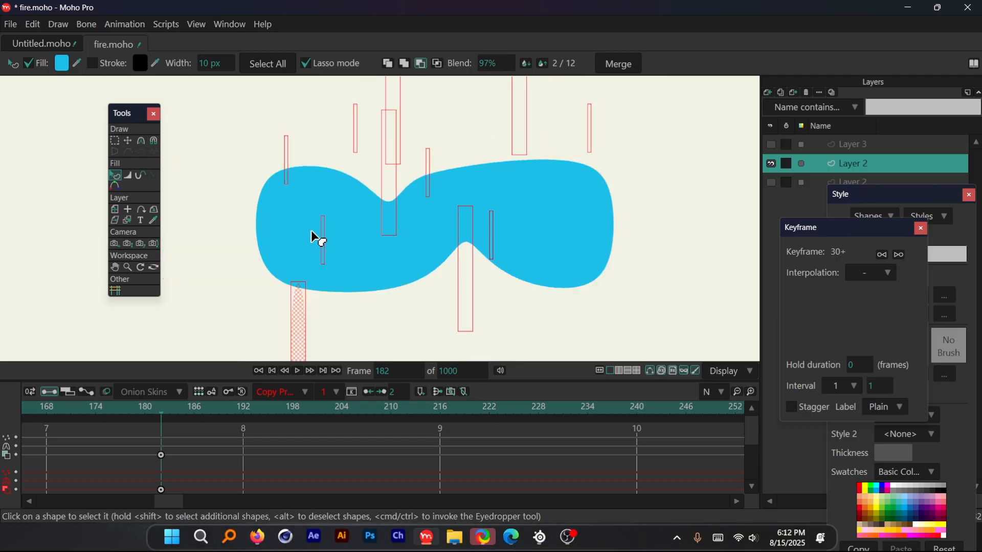
{"action": "left_click", "coordinate": [53, 502]}
{"action": "left_click_drag", "start_coordinate": [53, 504], "coordinate": [28, 501]}
{"action": "left_click", "coordinate": [30, 409]}
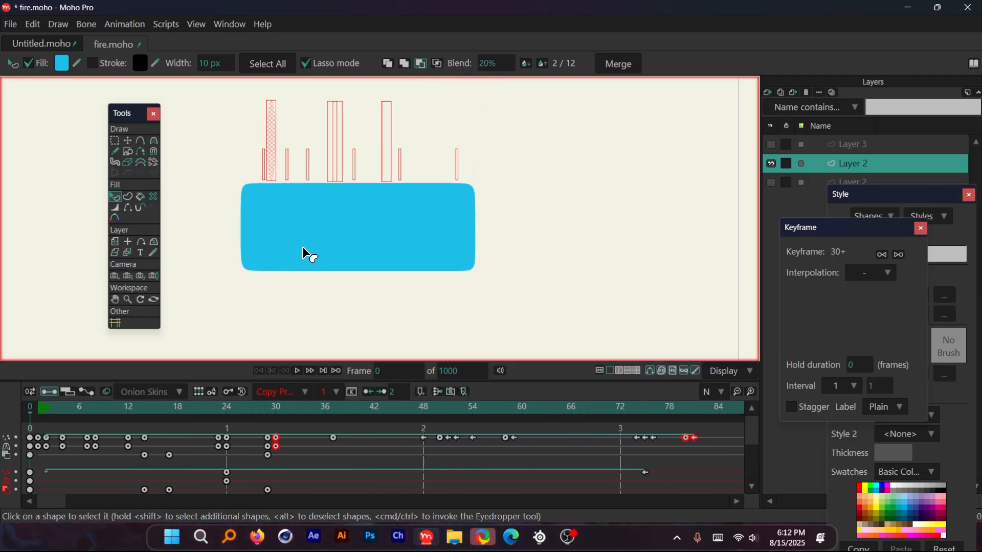
Set the large ellipse's blend at frame 0 to 5% and scrub through the following frames to check it.
{"action": "left_click", "coordinate": [219, 410]}
{"action": "left_click", "coordinate": [31, 411]}
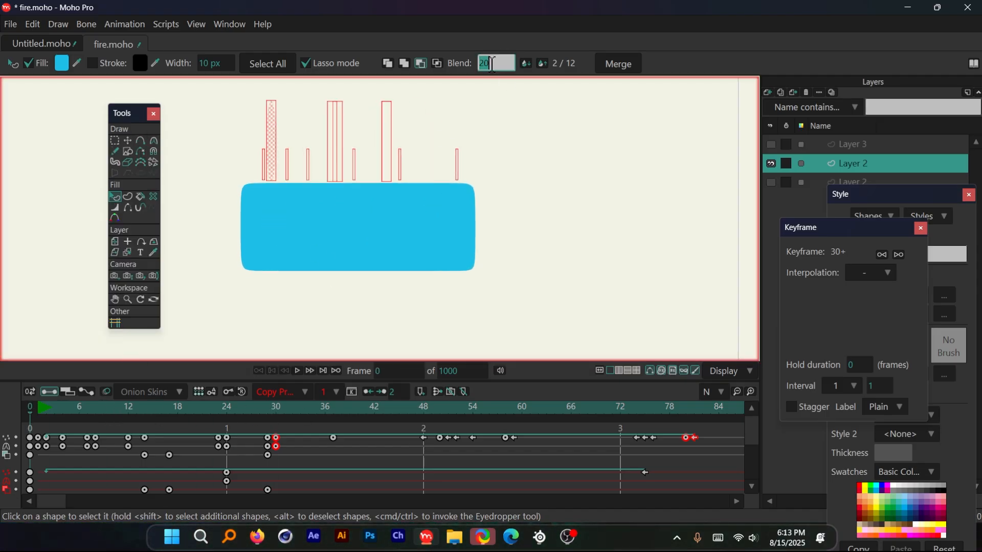
{"action": "key", "text": "BackSpace"}
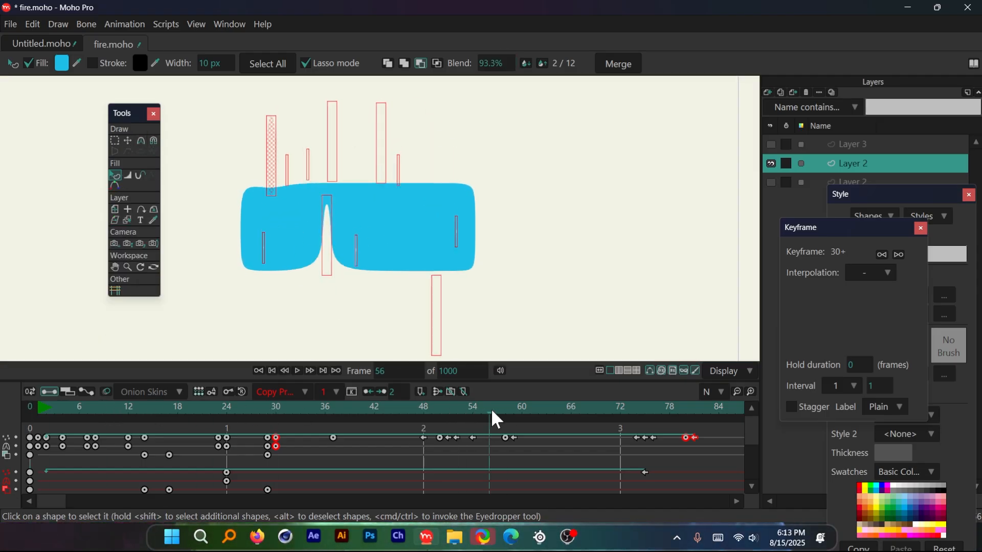
{"action": "left_click_drag", "start_coordinate": [493, 413], "coordinate": [669, 425]}
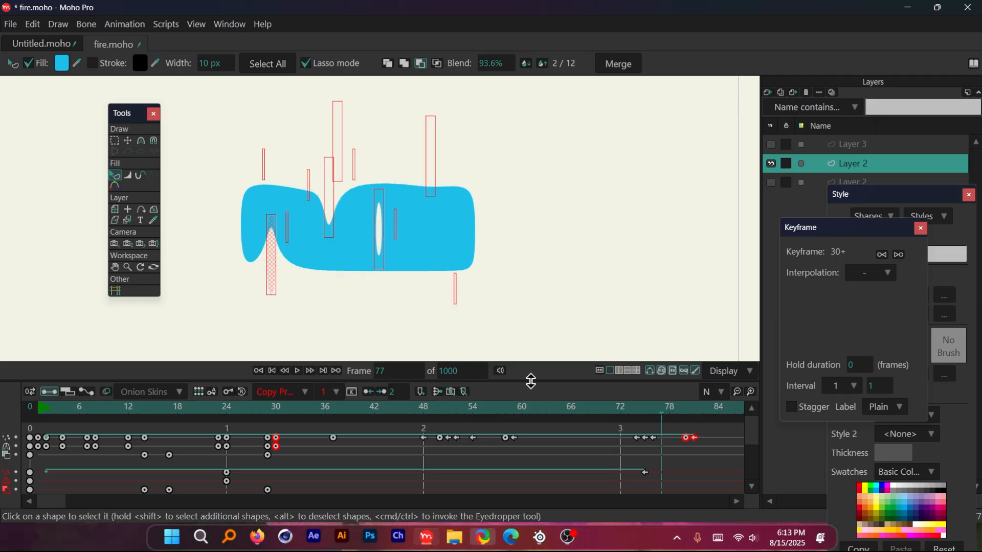
Enlarge the timeline and delete the ellipse's blend keyframes after frame 0, including those at frames 14, 17 and 29.
{"action": "left_click_drag", "start_coordinate": [529, 379], "coordinate": [530, 327]}
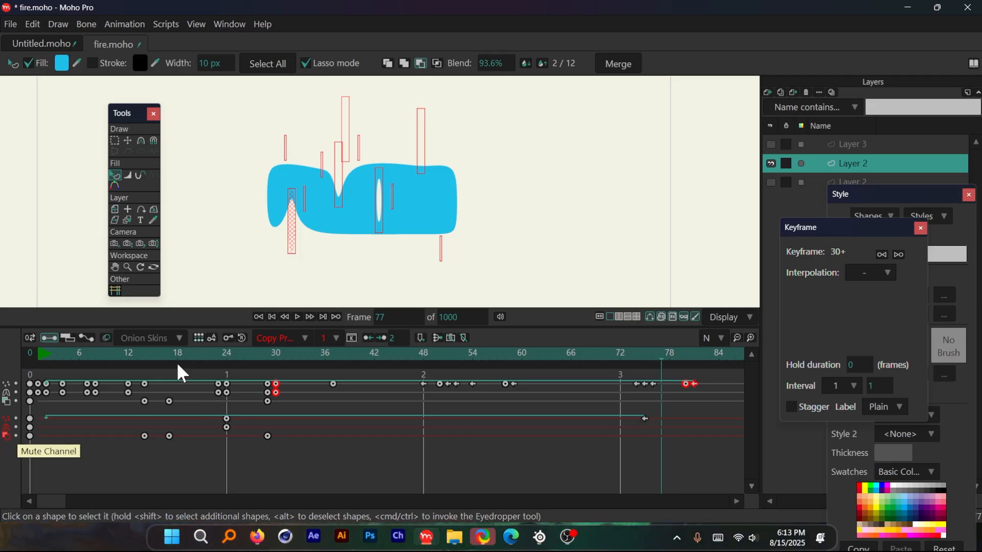
{"action": "left_click", "coordinate": [152, 360]}
{"action": "left_click", "coordinate": [147, 358]}
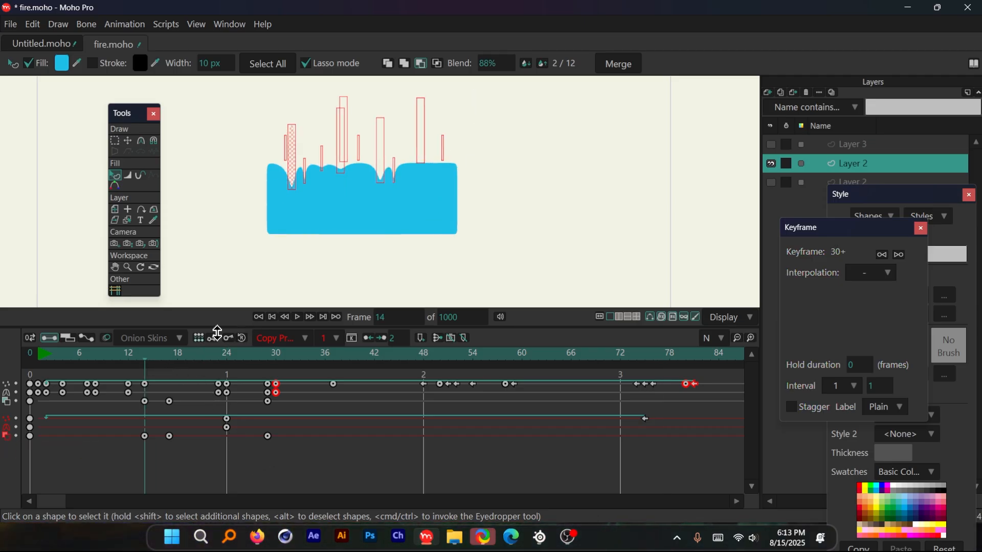
{"action": "left_click_drag", "start_coordinate": [152, 359], "coordinate": [167, 359]}
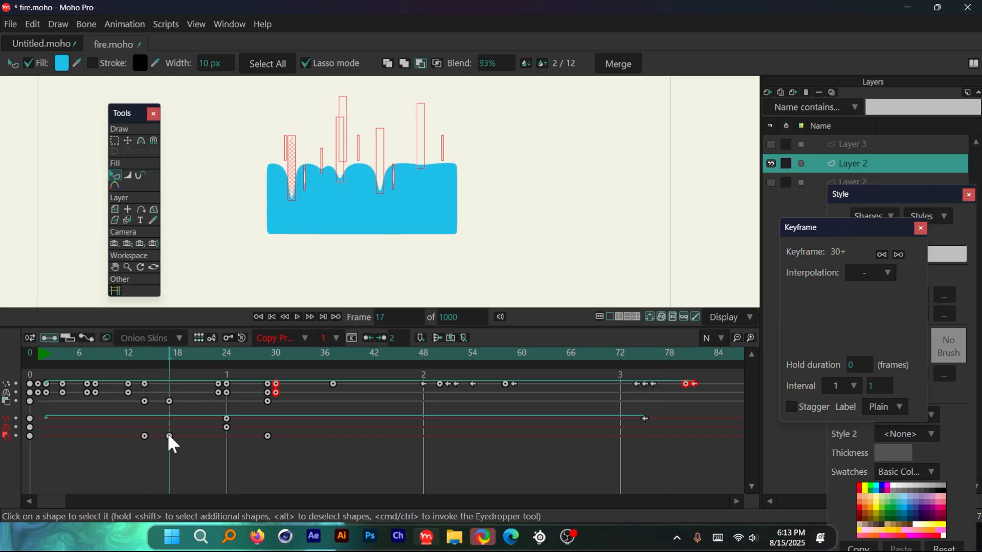
{"action": "left_click", "coordinate": [267, 357]}
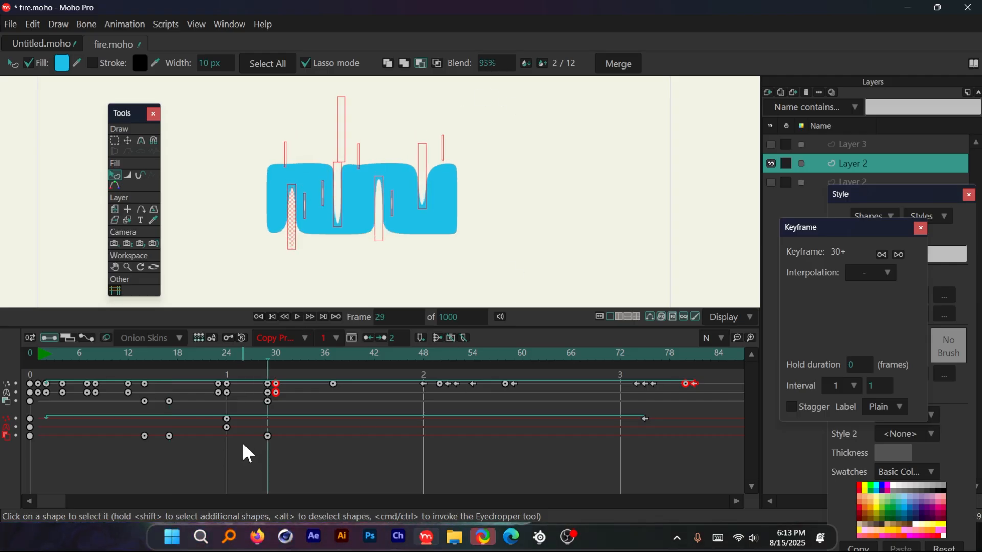
{"action": "left_click", "coordinate": [264, 445]}
{"action": "left_click_drag", "start_coordinate": [132, 434], "coordinate": [132, 434]}
{"action": "key", "text": "Delete"}
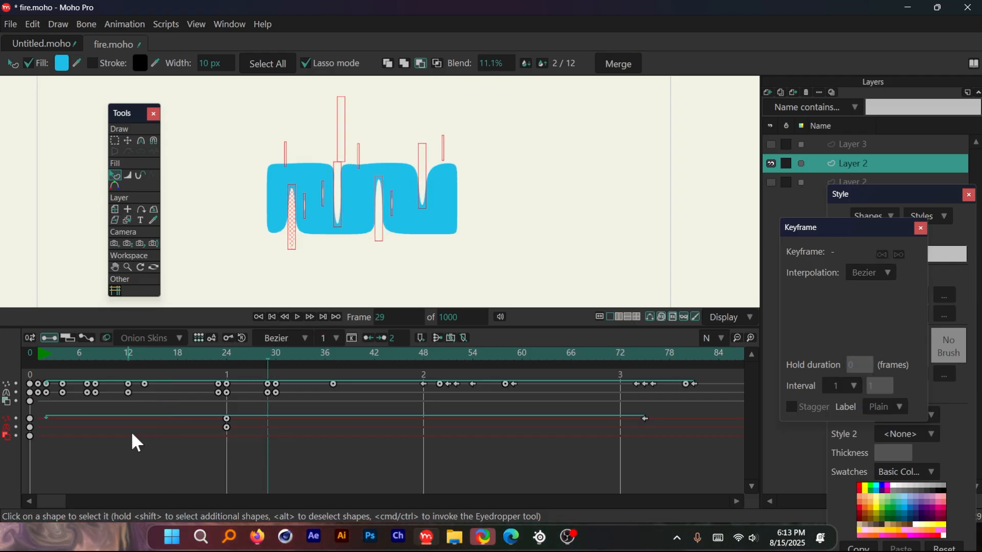
{"action": "left_click_drag", "start_coordinate": [149, 360], "coordinate": [351, 388]}
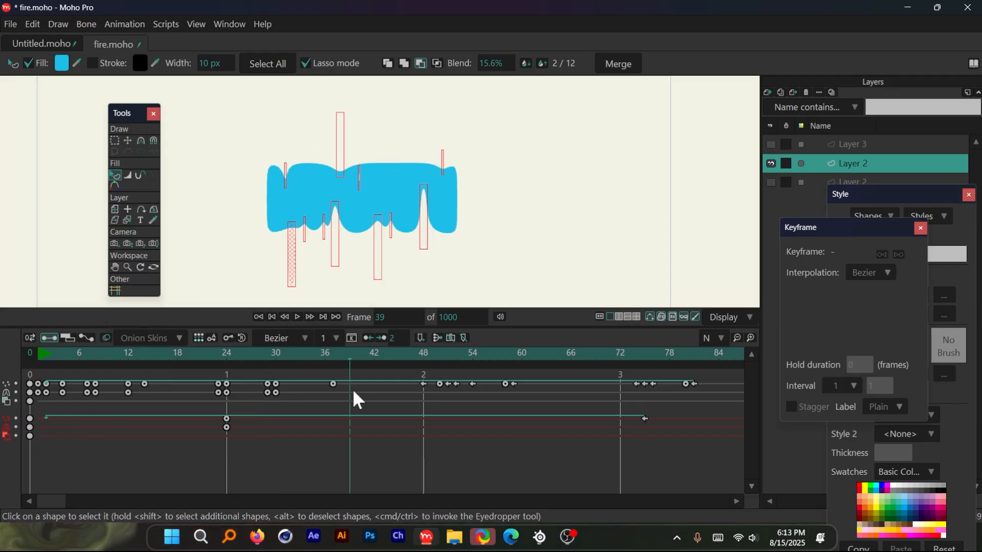
{"action": "mouse_move", "coordinate": [50, 504]}
{"action": "left_mouse_down"}
{"action": "mouse_move", "coordinate": [630, 495]}
{"action": "mouse_move", "coordinate": [55, 512]}
{"action": "mouse_move", "coordinate": [32, 497]}
{"action": "left_mouse_up"}
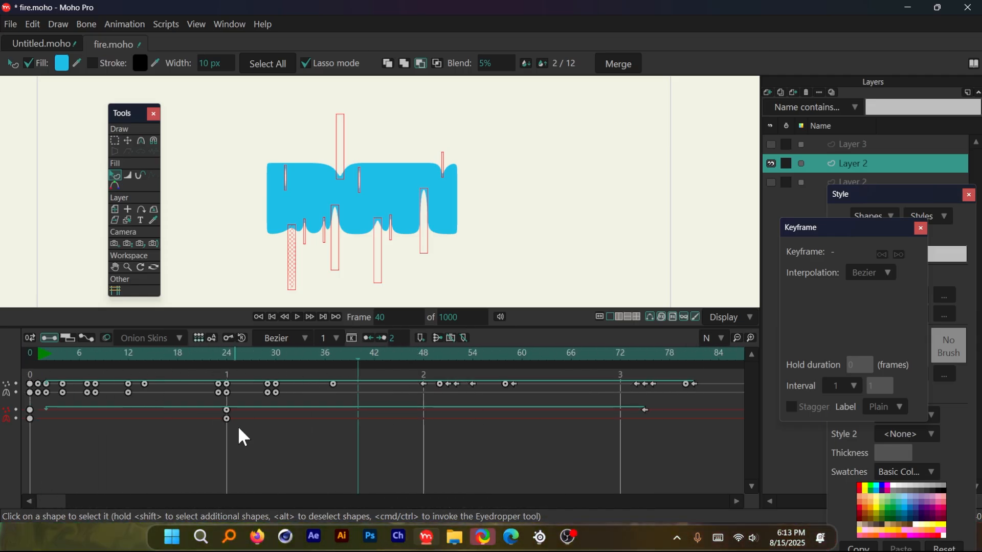
Play the animation from the start and check the cuts without the blend keyframes.
{"action": "left_click_drag", "start_coordinate": [106, 354], "coordinate": [39, 355]}
{"action": "key", "text": "space"}
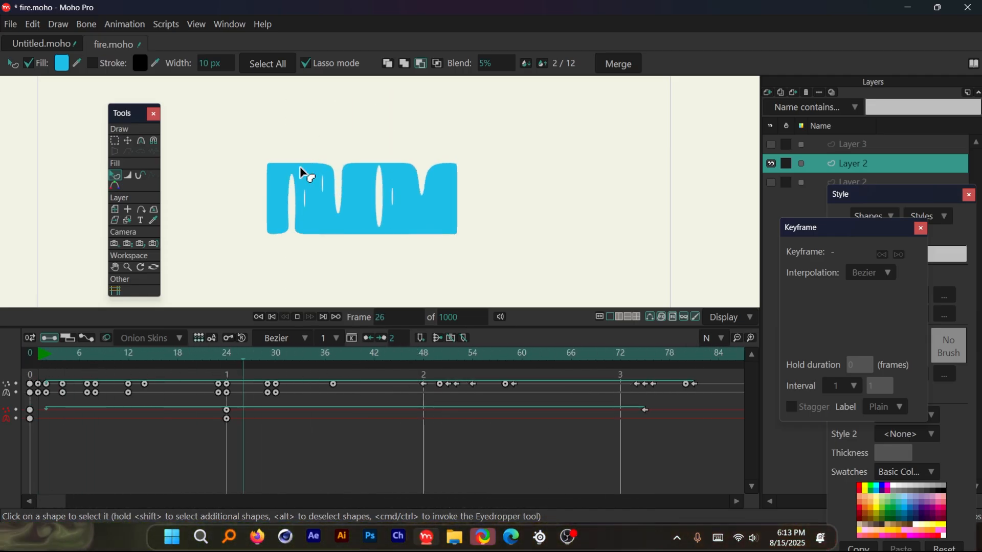
{"action": "key", "text": "space"}
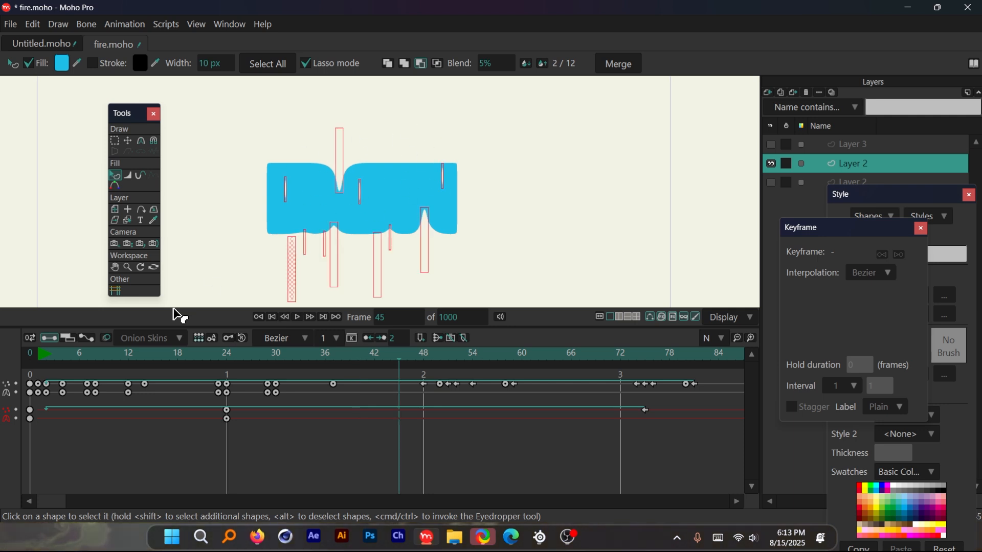
Set the large ellipse's blend at frame 0 to 10% and play the animation to check the softened cuts.
{"action": "left_click", "coordinate": [36, 355]}
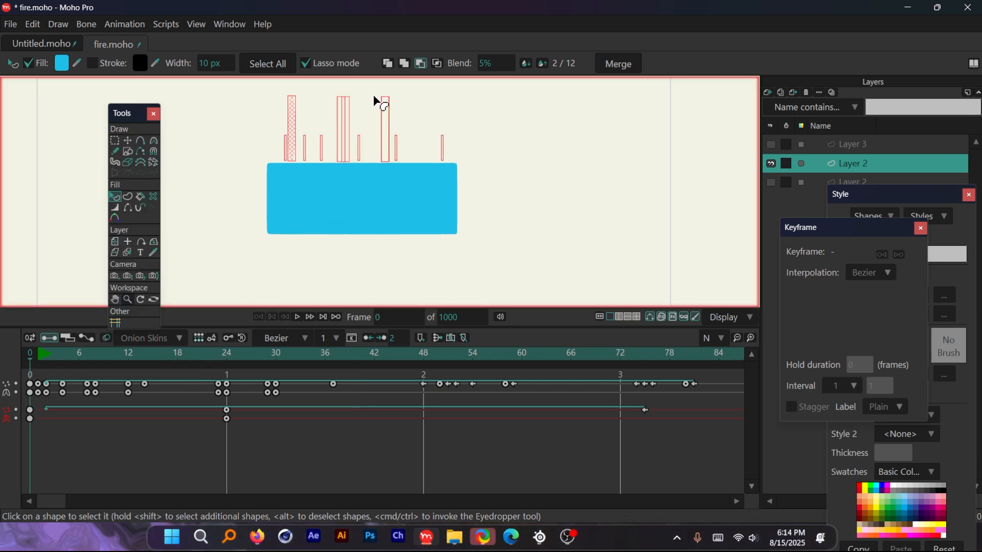
{"action": "scroll", "coordinate": [379, 102], "scroll_direction": "up", "scroll_amount": 1}
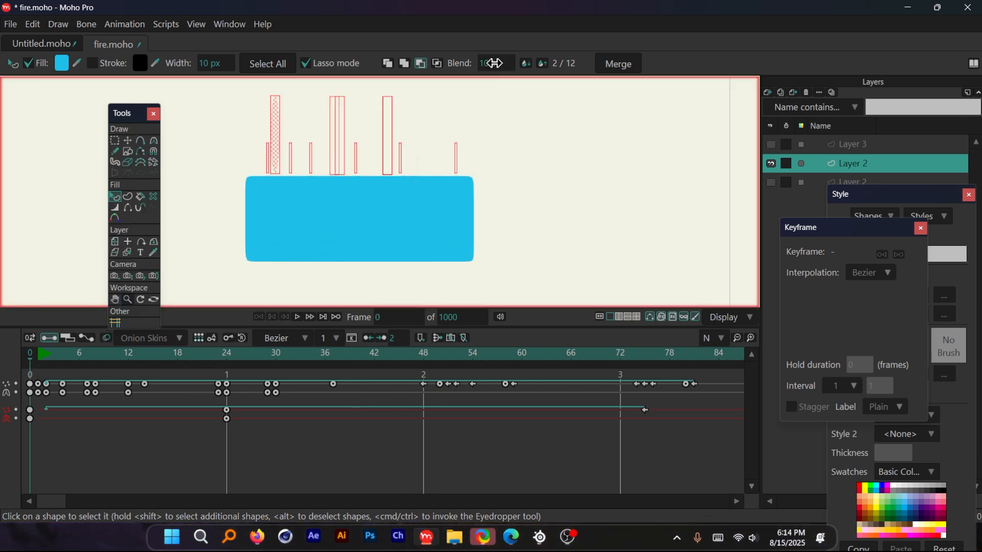
{"action": "left_click_drag", "start_coordinate": [416, 355], "coordinate": [309, 384]}
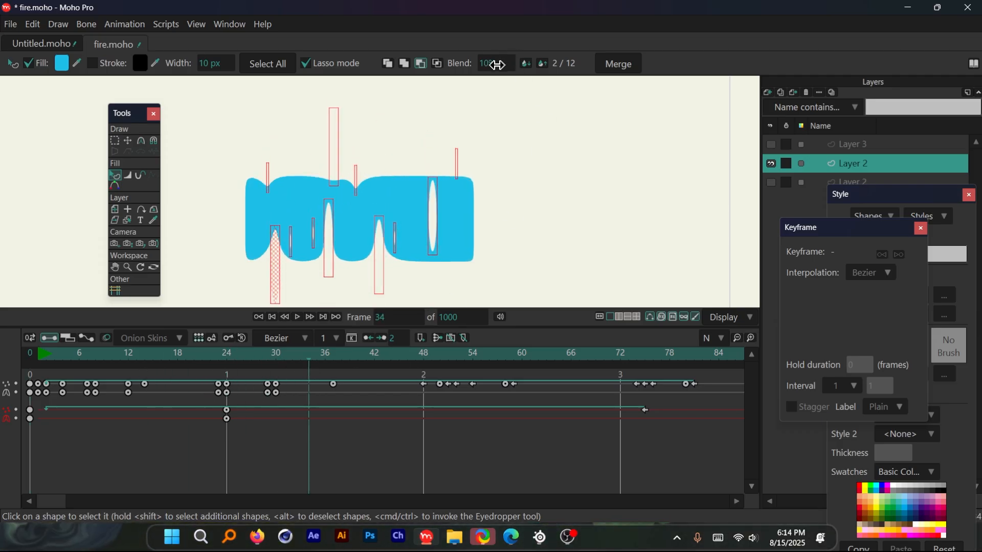
{"action": "left_click_drag", "start_coordinate": [312, 350], "coordinate": [228, 354]}
{"action": "key", "text": "space"}
{"action": "scroll", "coordinate": [329, 253], "scroll_direction": "down", "scroll_amount": 1}
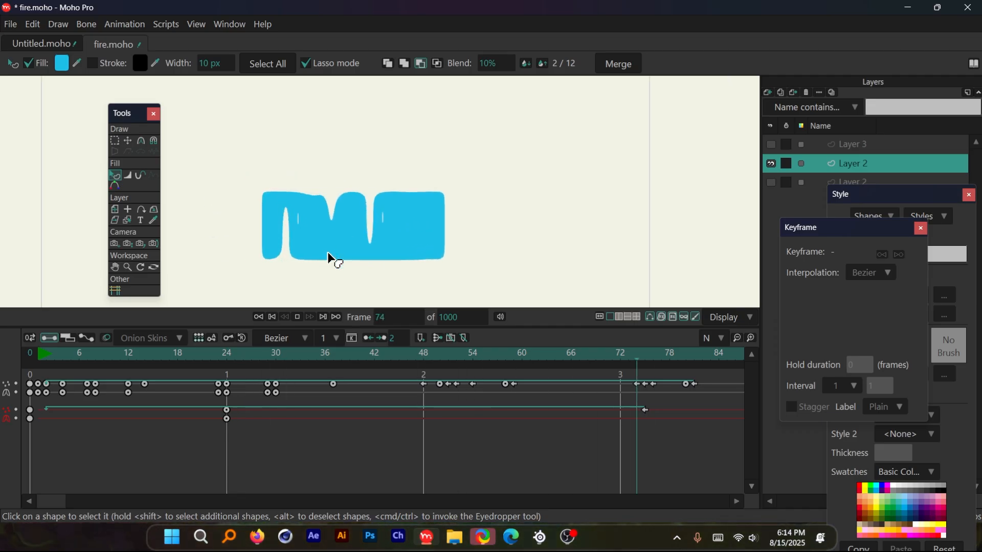
Close the Keyframe window, show Layer 3 and the lower Layer 2, and play the animation with all three layers.
{"action": "left_click", "coordinate": [921, 229]}
{"action": "left_click_drag", "start_coordinate": [944, 196], "coordinate": [883, 289]}
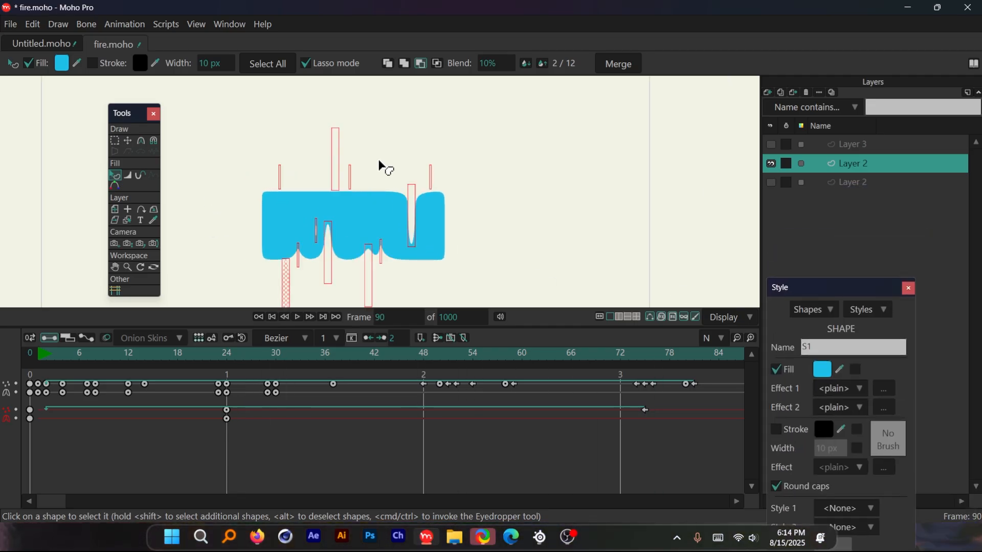
{"action": "scroll", "coordinate": [383, 164], "scroll_direction": "down", "scroll_amount": 1}
{"action": "left_click", "coordinate": [771, 144]}
{"action": "left_click", "coordinate": [771, 182]}
{"action": "key", "text": "space"}
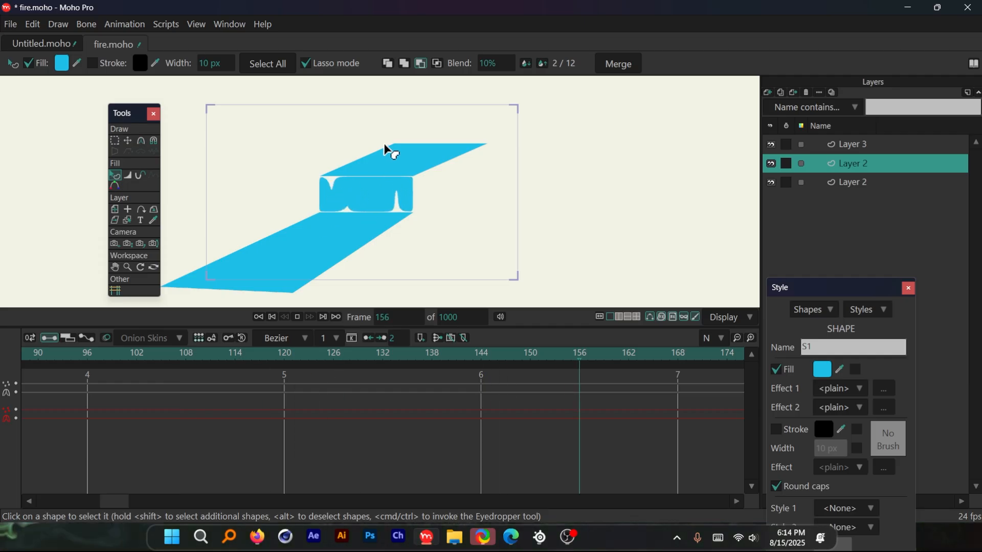
{"action": "scroll", "coordinate": [334, 204], "scroll_direction": "up", "scroll_amount": 2}
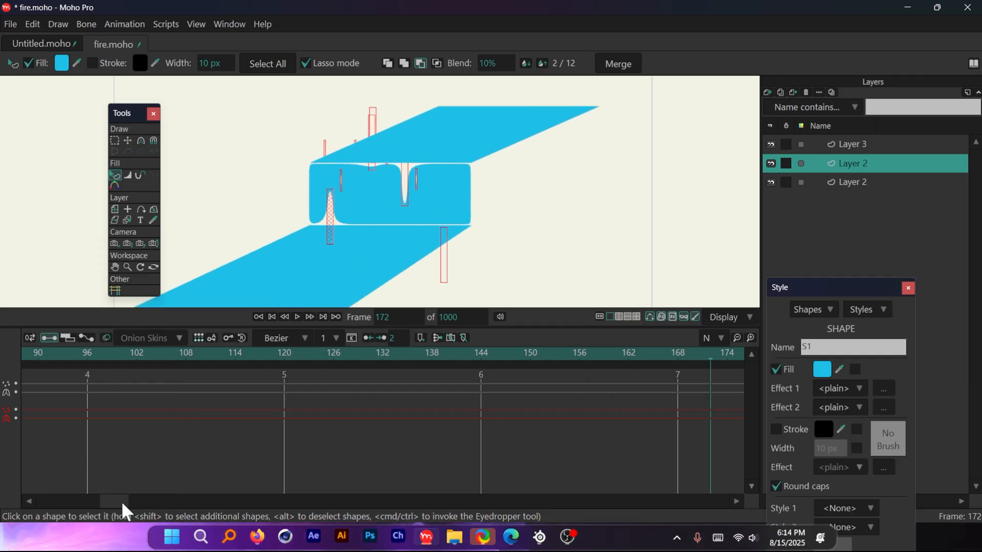
{"action": "left_click_drag", "start_coordinate": [121, 508], "coordinate": [58, 506]}
{"action": "scroll", "coordinate": [343, 263], "scroll_direction": "down", "scroll_amount": 3}
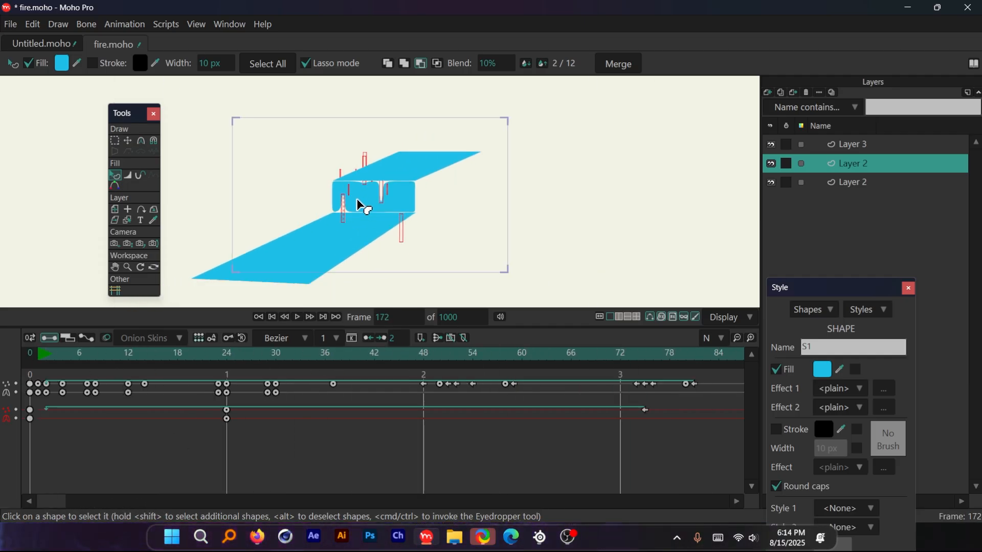
{"action": "scroll", "coordinate": [332, 244], "scroll_direction": "up", "scroll_amount": 2}
{"action": "scroll", "coordinate": [406, 132], "scroll_direction": "up", "scroll_amount": 2}
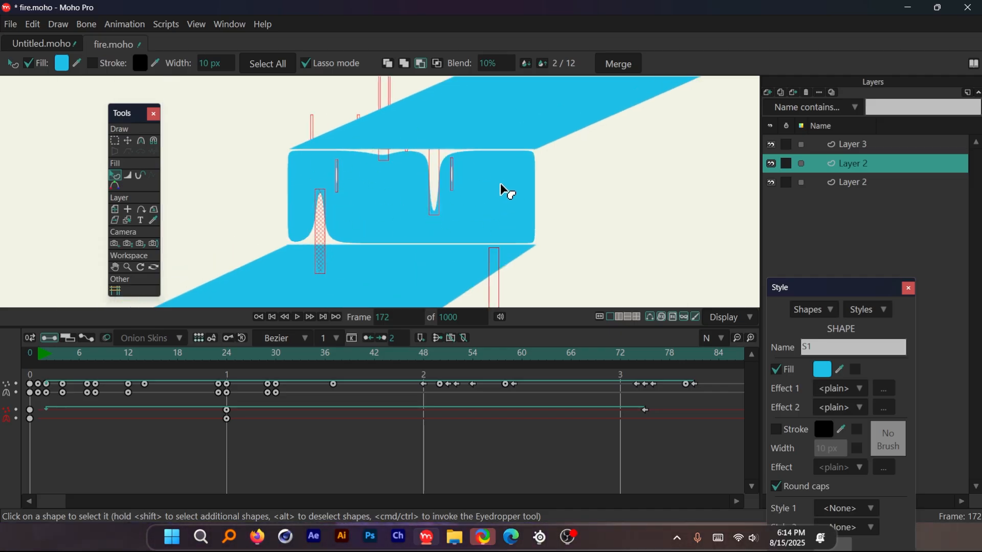
Hide Layer 3 and the lower Layer 2, and return to frame 0.
{"action": "left_click", "coordinate": [771, 145]}
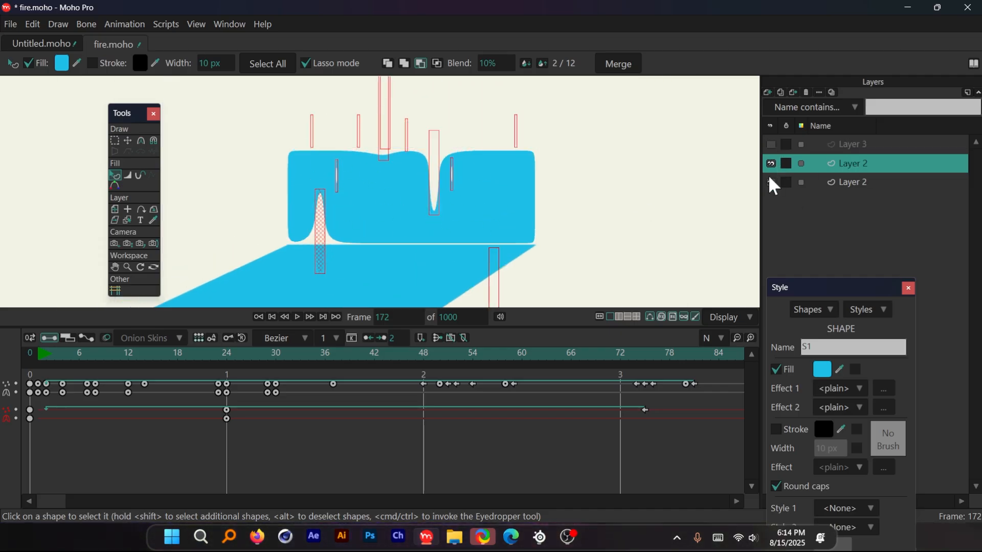
{"action": "left_click", "coordinate": [771, 182]}
{"action": "scroll", "coordinate": [314, 159], "scroll_direction": "down", "scroll_amount": 1}
{"action": "scroll", "coordinate": [377, 175], "scroll_direction": "up", "scroll_amount": 1}
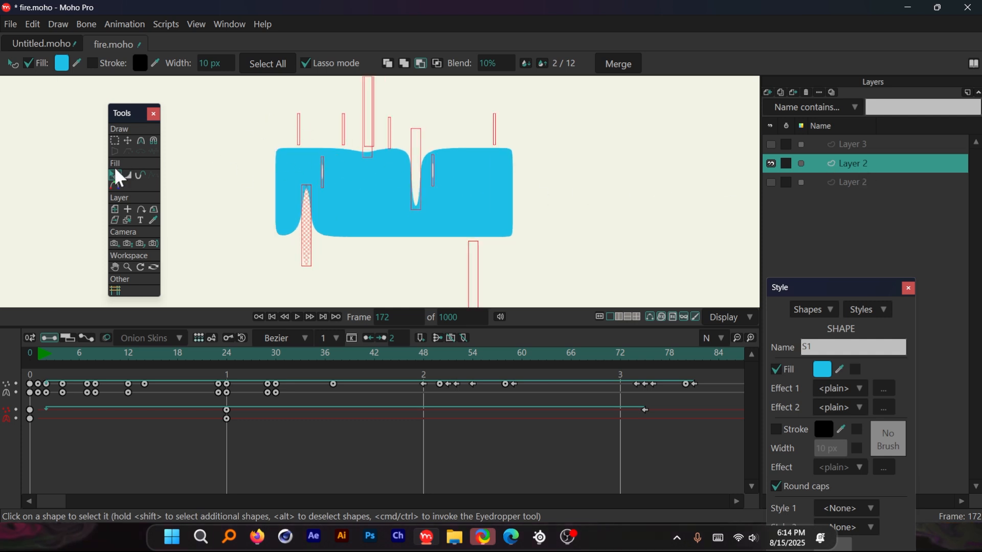
{"action": "left_click", "coordinate": [31, 354]}
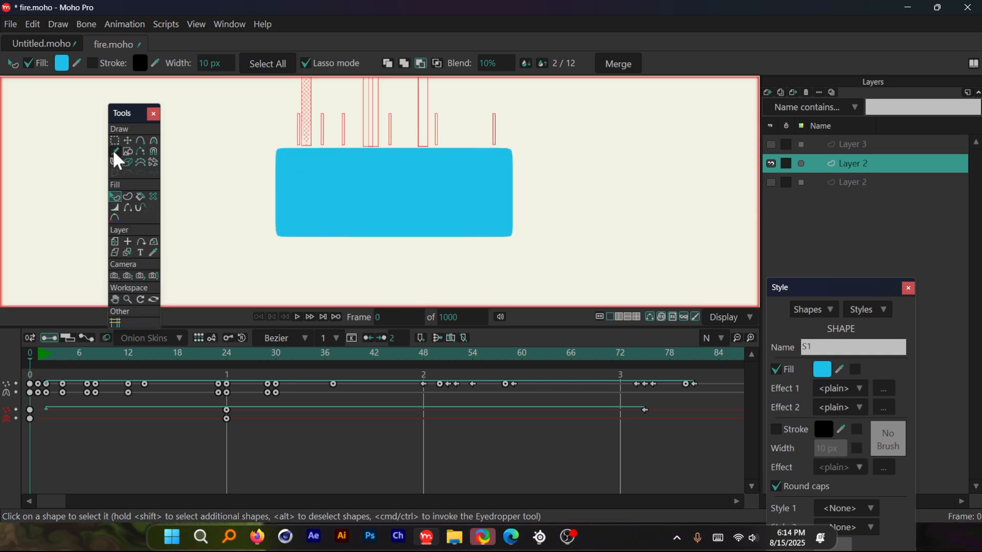
Set the Freehand tool's smoothing to its minimum and draw a wavy test stroke beside the blue rectangle.
{"action": "left_click", "coordinate": [115, 152]}
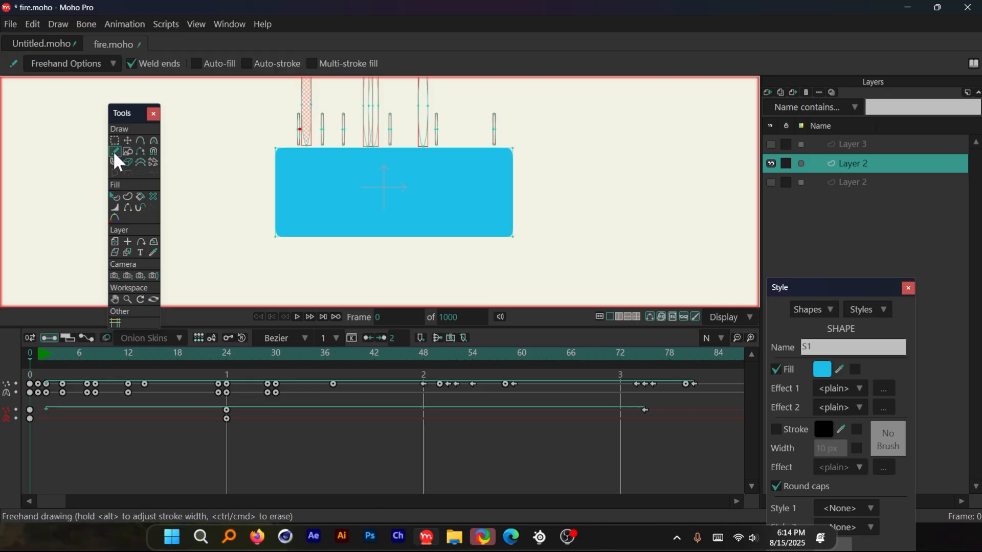
{"action": "mouse_move", "coordinate": [136, 116]}
{"action": "left_mouse_down"}
{"action": "mouse_move", "coordinate": [166, 128]}
{"action": "mouse_move", "coordinate": [177, 147]}
{"action": "left_mouse_up"}
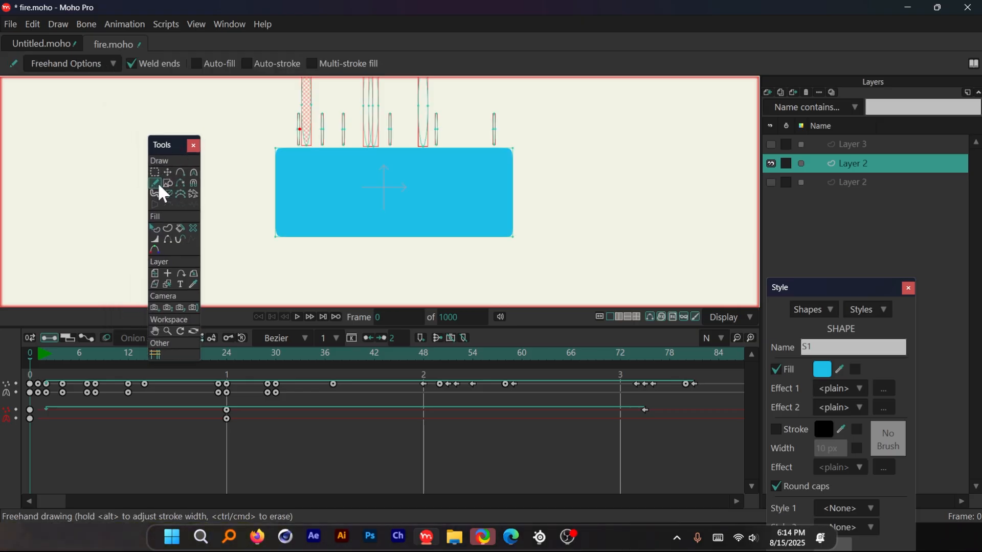
{"action": "left_click", "coordinate": [77, 64]}
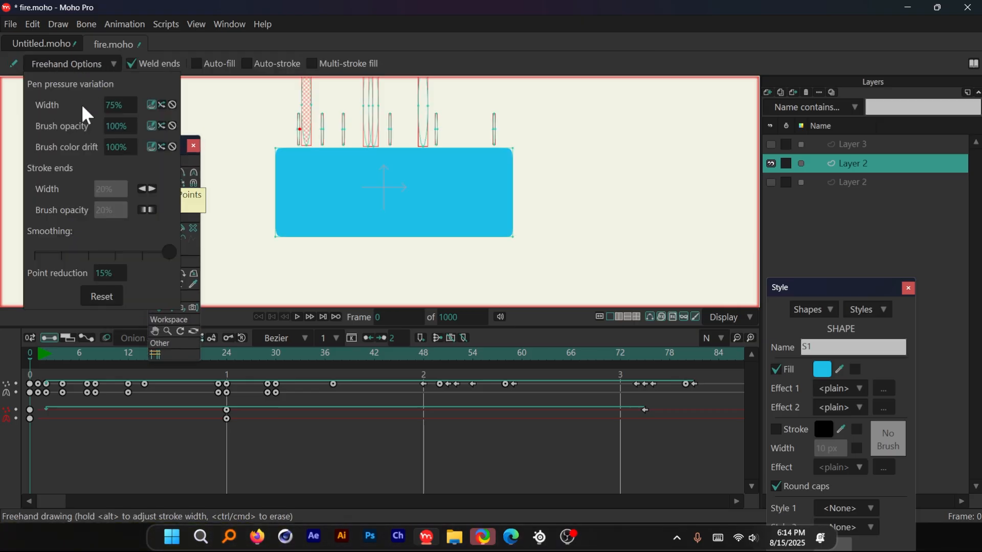
{"action": "left_click_drag", "start_coordinate": [134, 255], "coordinate": [40, 249]}
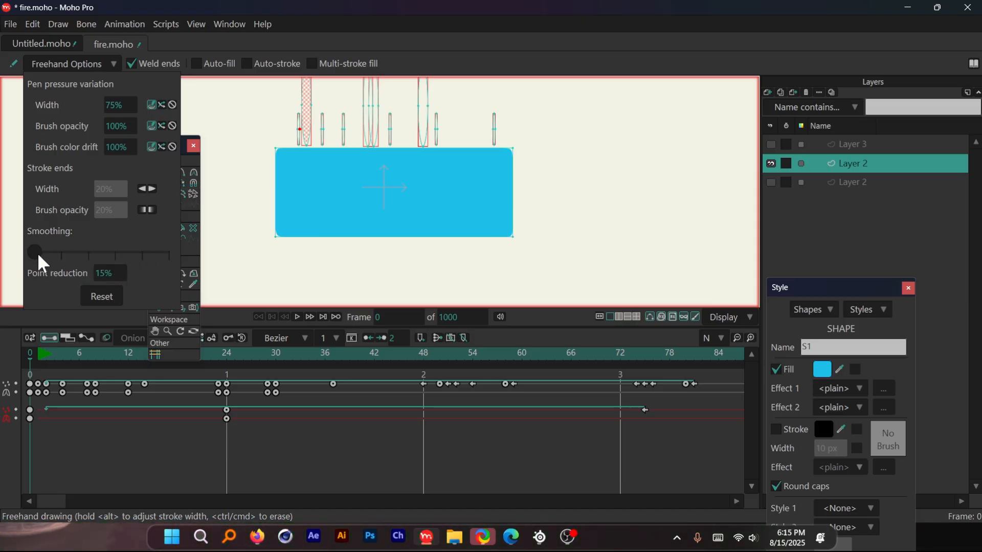
{"action": "mouse_move", "coordinate": [570, 177]}
{"action": "left_mouse_down"}
{"action": "mouse_move", "coordinate": [603, 203]}
{"action": "mouse_move", "coordinate": [664, 192]}
{"action": "left_mouse_up"}
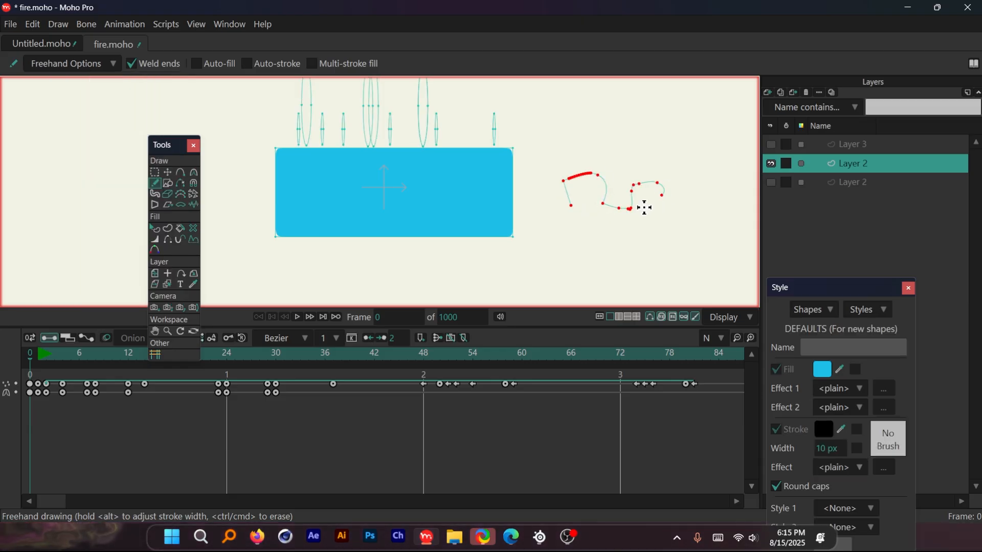
Undo the test stroke, and try two more wavy freehand strokes beside the blue rectangle, undoing each.
{"action": "scroll", "coordinate": [684, 210], "scroll_direction": "up", "scroll_amount": 3}
{"action": "scroll", "coordinate": [683, 210], "scroll_direction": "up", "scroll_amount": 1}
{"action": "key", "text": "ctrl+z"}
{"action": "left_click_drag", "start_coordinate": [473, 178], "coordinate": [576, 191]}
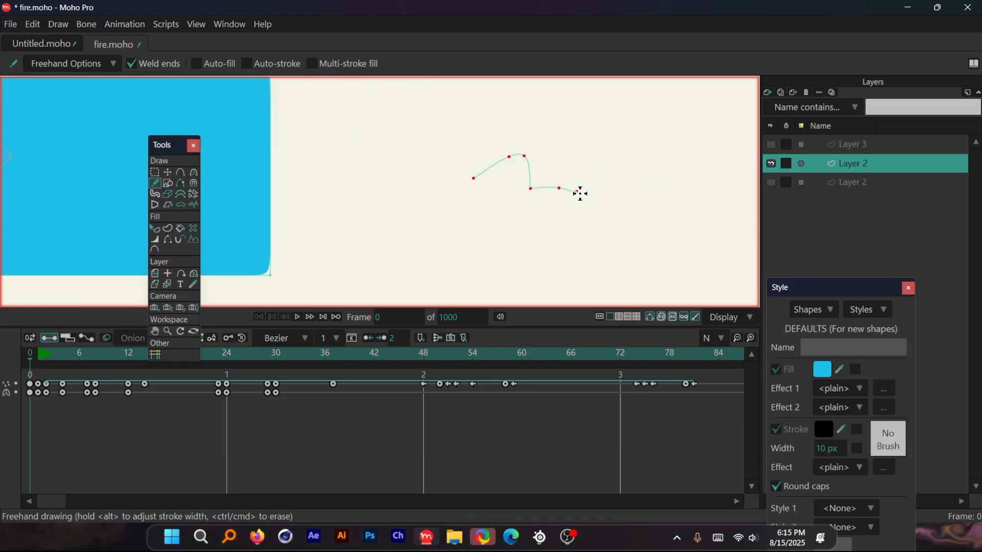
{"action": "scroll", "coordinate": [570, 165], "scroll_direction": "up", "scroll_amount": 2}
{"action": "key", "text": "ctrl+z"}
{"action": "left_click_drag", "start_coordinate": [417, 185], "coordinate": [575, 206]}
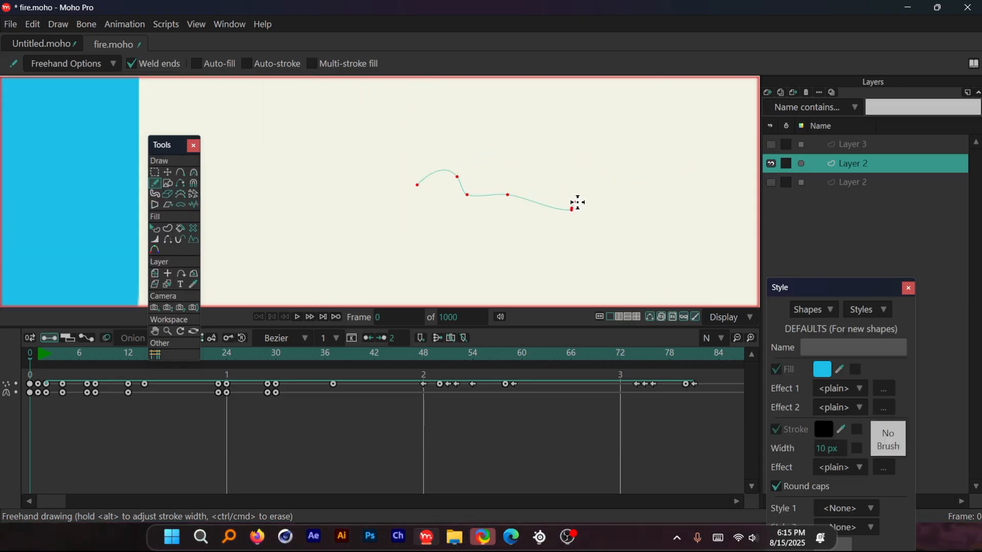
{"action": "key", "text": "ctrl+z"}
Set the Freehand tool's smoothing to its maximum, and draw and undo a test stroke beside the rectangle.
{"action": "left_click", "coordinate": [66, 64]}
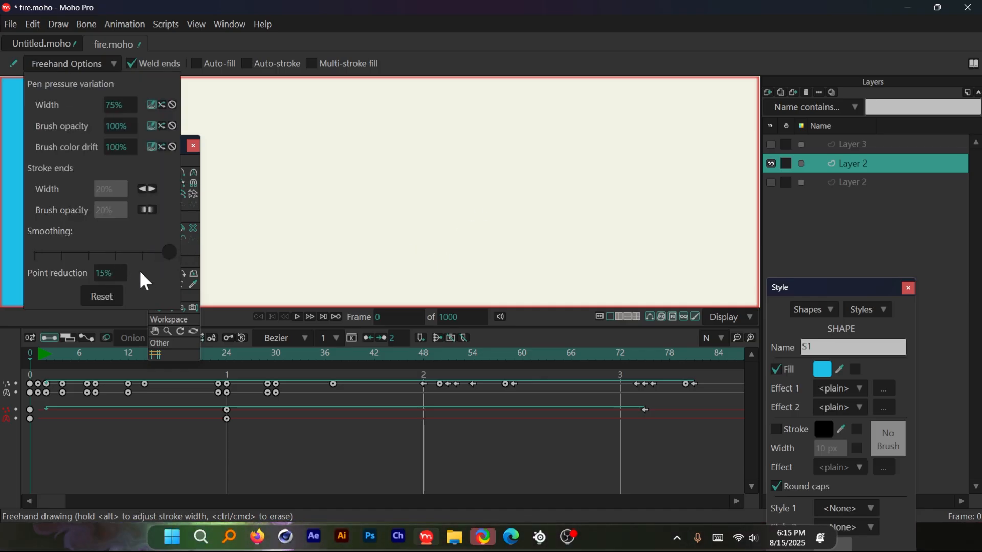
{"action": "mouse_move", "coordinate": [439, 149]}
{"action": "left_mouse_down"}
{"action": "mouse_move", "coordinate": [500, 140]}
{"action": "mouse_move", "coordinate": [571, 266]}
{"action": "mouse_move", "coordinate": [431, 218]}
{"action": "mouse_move", "coordinate": [360, 261]}
{"action": "mouse_move", "coordinate": [467, 179]}
{"action": "mouse_move", "coordinate": [524, 171]}
{"action": "mouse_move", "coordinate": [573, 227]}
{"action": "mouse_move", "coordinate": [602, 193]}
{"action": "left_mouse_up"}
{"action": "scroll", "coordinate": [594, 203], "scroll_direction": "down", "scroll_amount": 1}
{"action": "key", "text": "ctrl+z"}
Draw a long closed freehand outline left of the blue rectangle, with a wavy, dripping lower edge and rounded ends.
{"action": "scroll", "coordinate": [594, 203], "scroll_direction": "down", "scroll_amount": 4}
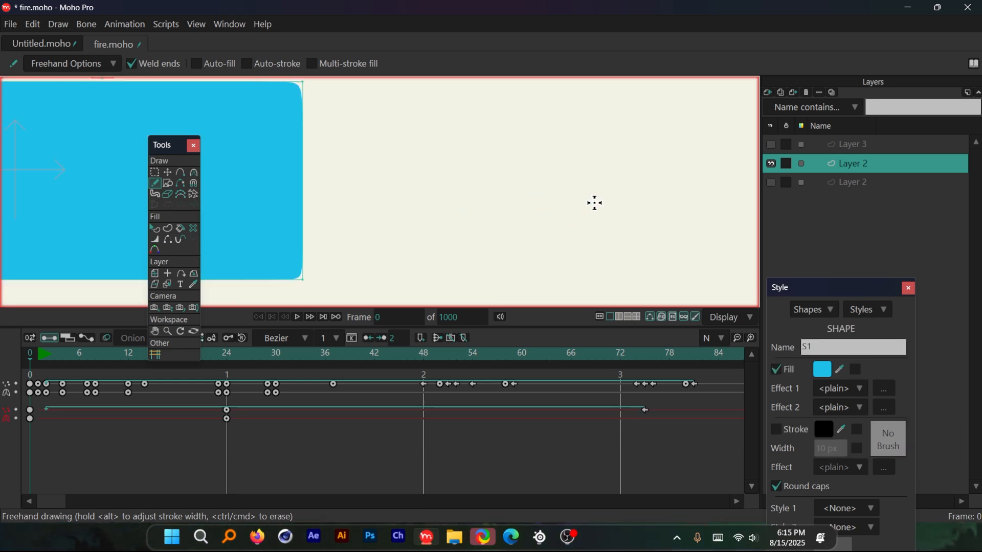
{"action": "scroll", "coordinate": [396, 167], "scroll_direction": "down", "scroll_amount": 1}
{"action": "scroll", "coordinate": [276, 100], "scroll_direction": "up", "scroll_amount": 1}
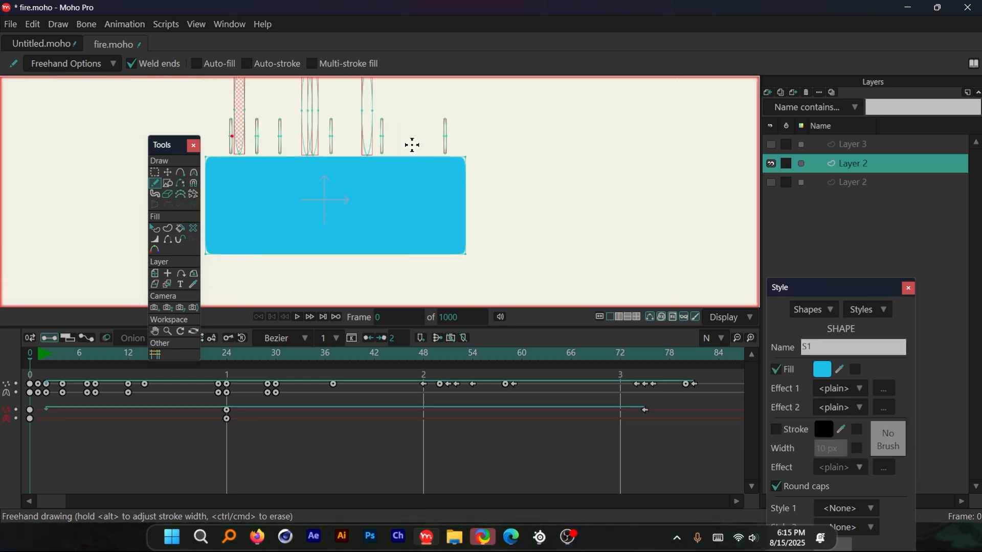
{"action": "scroll", "coordinate": [476, 205], "scroll_direction": "down", "scroll_amount": 1}
{"action": "scroll", "coordinate": [399, 136], "scroll_direction": "up", "scroll_amount": 1}
{"action": "scroll", "coordinate": [384, 163], "scroll_direction": "down", "scroll_amount": 1}
{"action": "scroll", "coordinate": [322, 146], "scroll_direction": "up", "scroll_amount": 1}
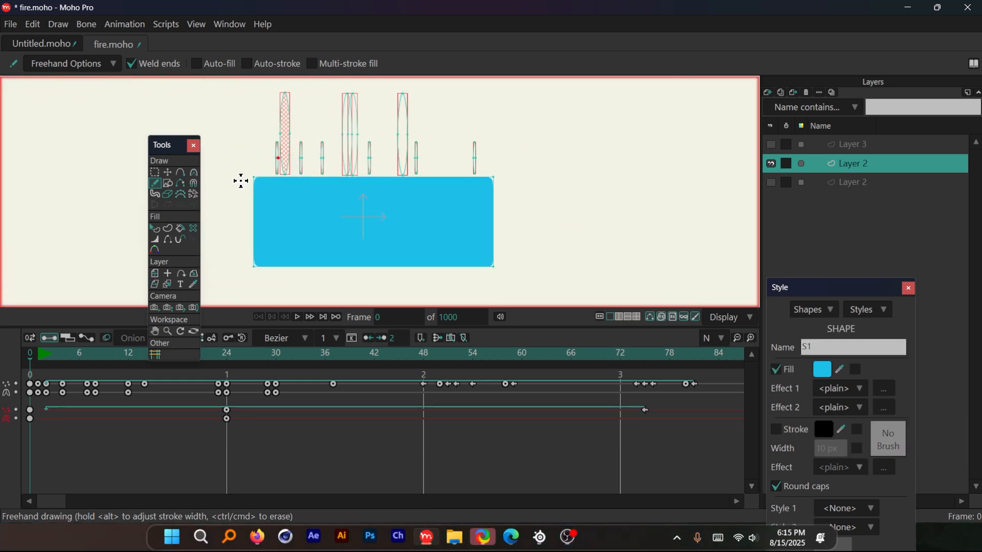
{"action": "scroll", "coordinate": [477, 191], "scroll_direction": "down", "scroll_amount": 2}
{"action": "scroll", "coordinate": [403, 186], "scroll_direction": "up", "scroll_amount": 1}
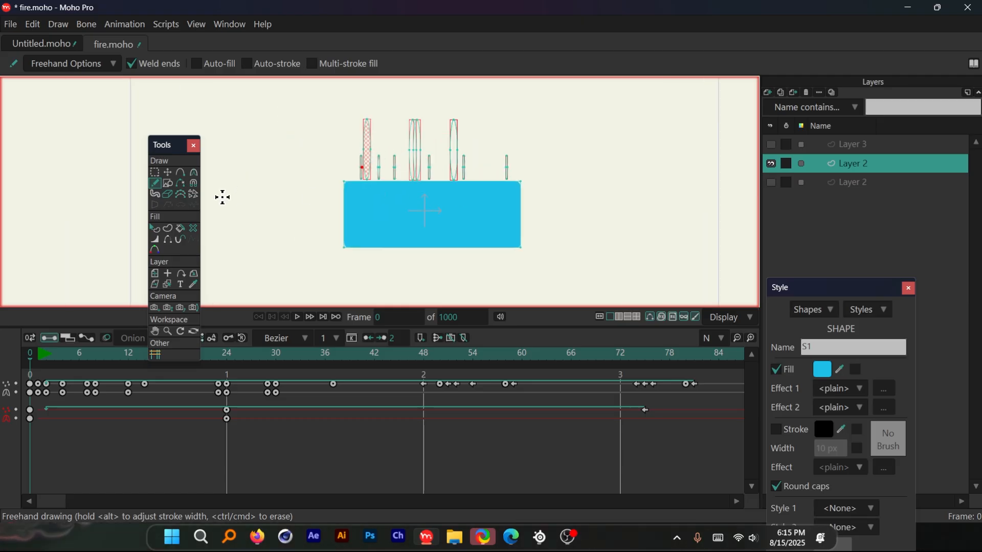
{"action": "scroll", "coordinate": [482, 187], "scroll_direction": "down", "scroll_amount": 3}
{"action": "scroll", "coordinate": [219, 190], "scroll_direction": "up", "scroll_amount": 6}
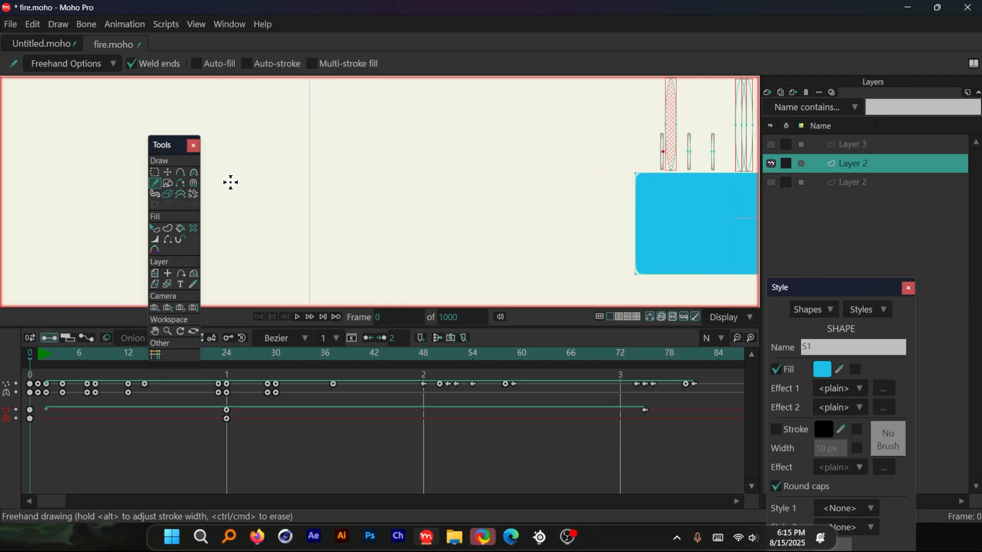
{"action": "left_click_drag", "start_coordinate": [220, 191], "coordinate": [244, 185]}
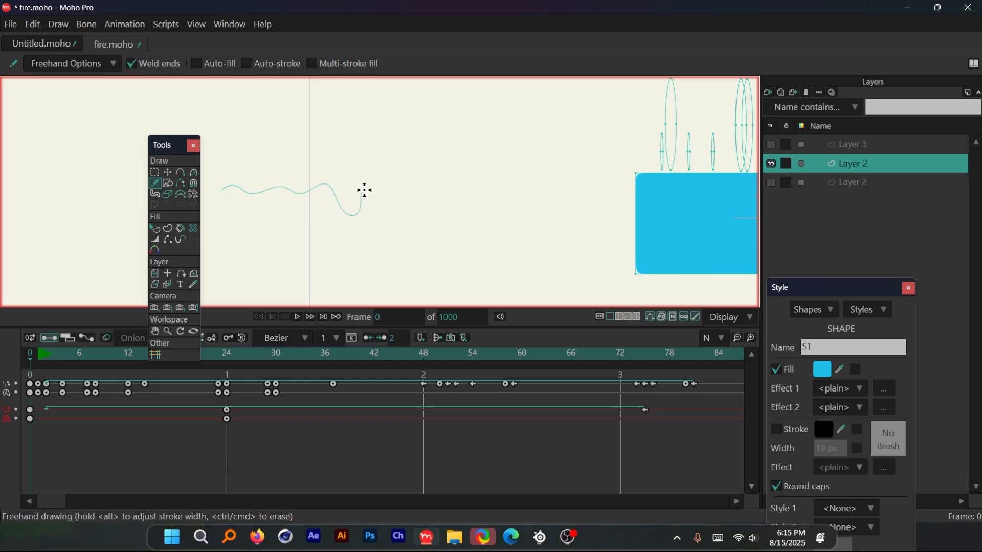
{"action": "mouse_move", "coordinate": [364, 190]}
{"action": "left_mouse_down"}
{"action": "mouse_move", "coordinate": [434, 177]}
{"action": "mouse_move", "coordinate": [452, 193]}
{"action": "mouse_move", "coordinate": [472, 177]}
{"action": "mouse_move", "coordinate": [545, 195]}
{"action": "left_mouse_up"}
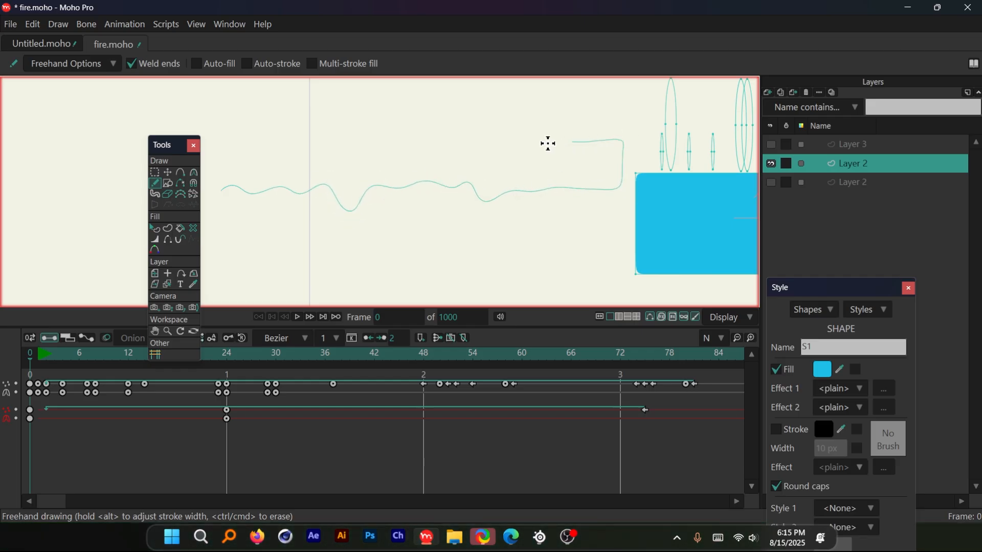
{"action": "left_click_drag", "start_coordinate": [220, 159], "coordinate": [224, 193]}
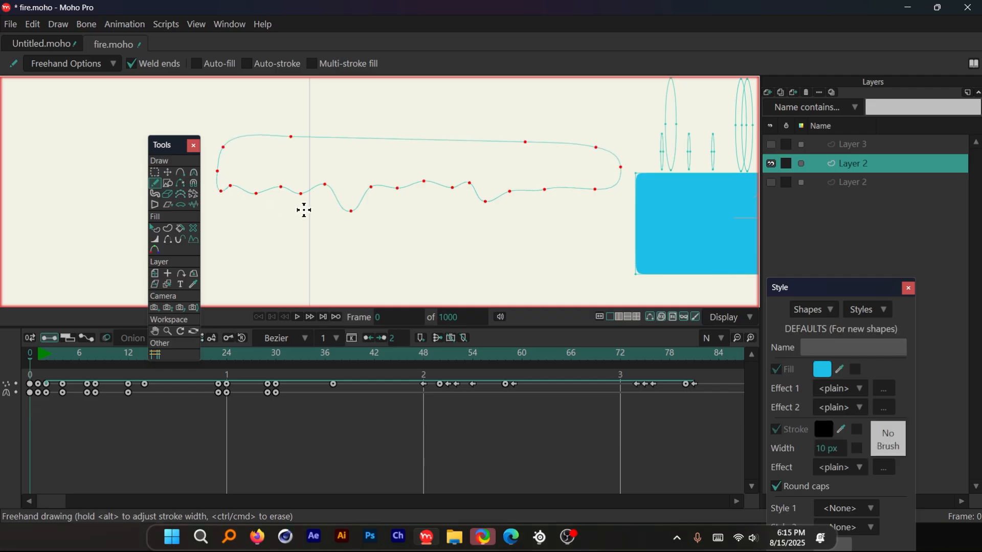
Pull down a point on the outline's lower edge near its right end to form another drip.
{"action": "scroll", "coordinate": [323, 176], "scroll_direction": "down", "scroll_amount": 4}
{"action": "scroll", "coordinate": [464, 184], "scroll_direction": "up", "scroll_amount": 7}
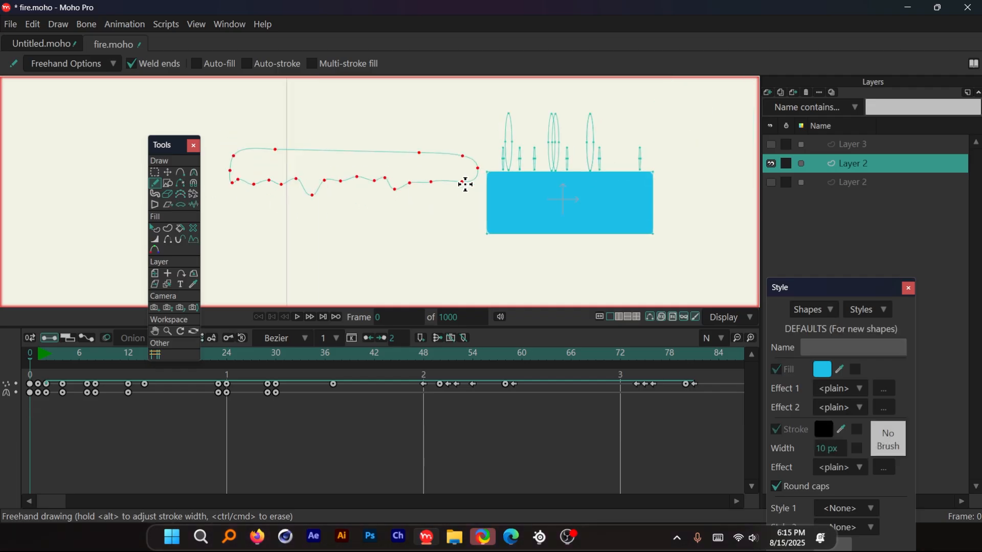
{"action": "left_click", "coordinate": [167, 172]}
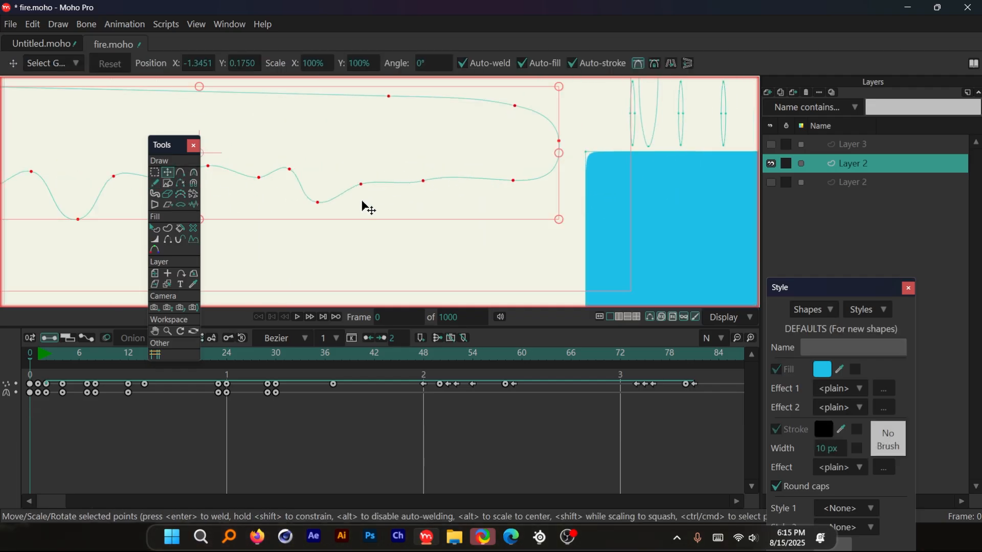
{"action": "left_click", "coordinate": [424, 182]}
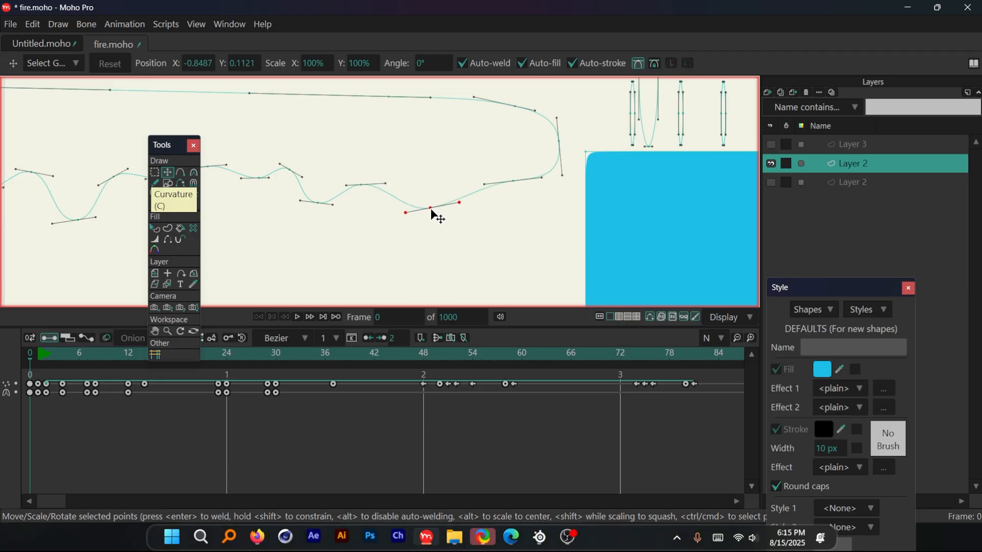
{"action": "mouse_move", "coordinate": [433, 215]}
{"action": "left_mouse_down"}
{"action": "mouse_move", "coordinate": [410, 221]}
{"action": "mouse_move", "coordinate": [425, 218]}
{"action": "left_mouse_up"}
{"action": "scroll", "coordinate": [413, 199], "scroll_direction": "down", "scroll_amount": 4}
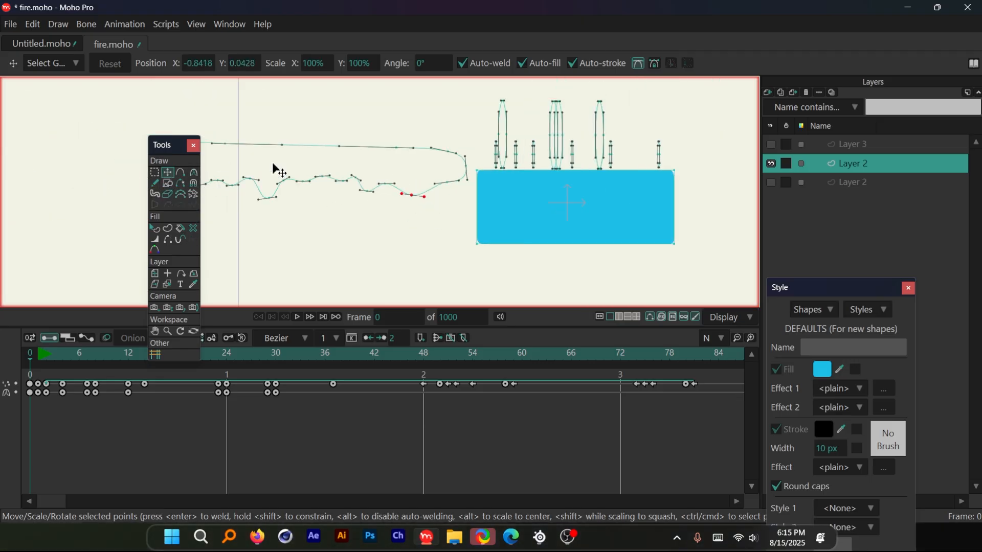
Create a blue filled shape from all points of the dripping outline and turn off its stroke.
{"action": "left_click", "coordinate": [155, 229]}
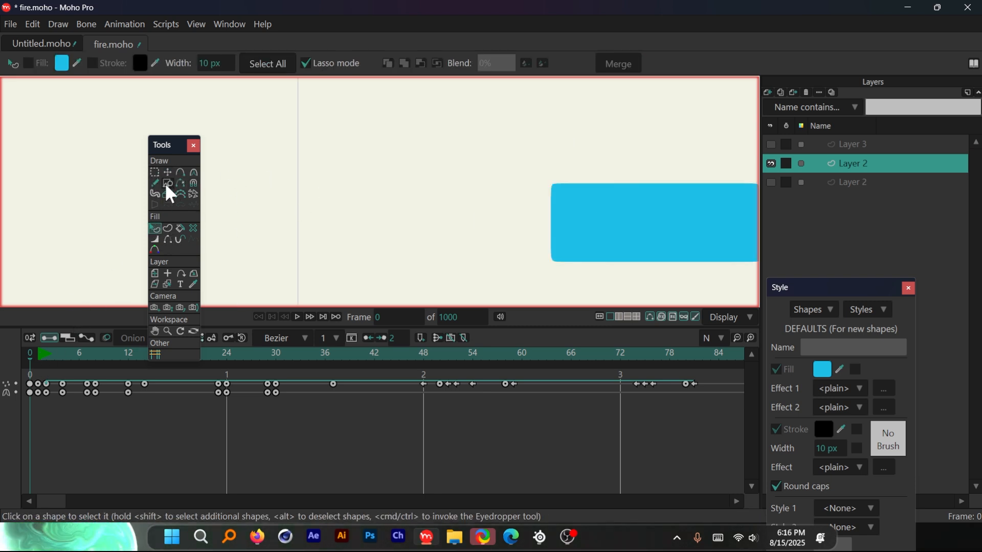
{"action": "left_click", "coordinate": [166, 174]}
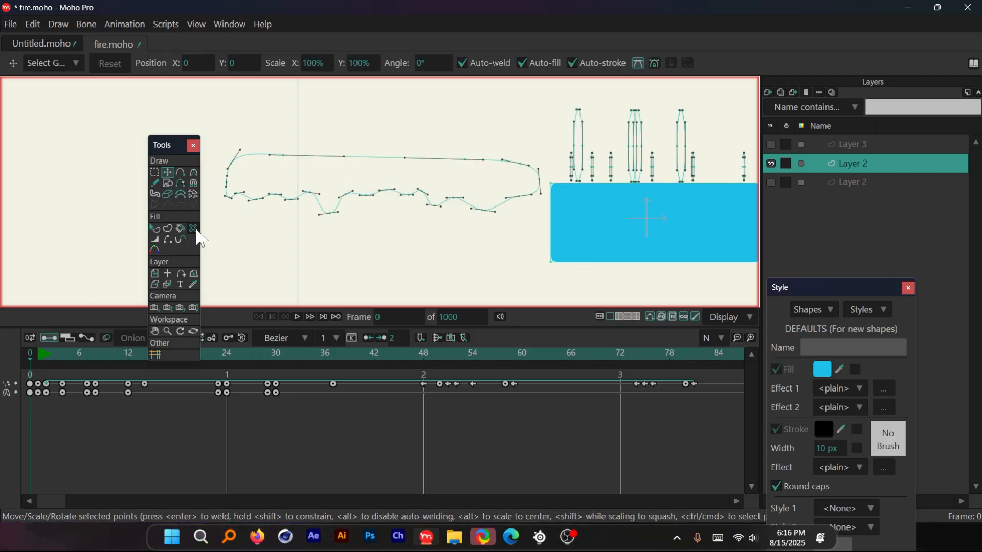
{"action": "left_click", "coordinate": [168, 226]}
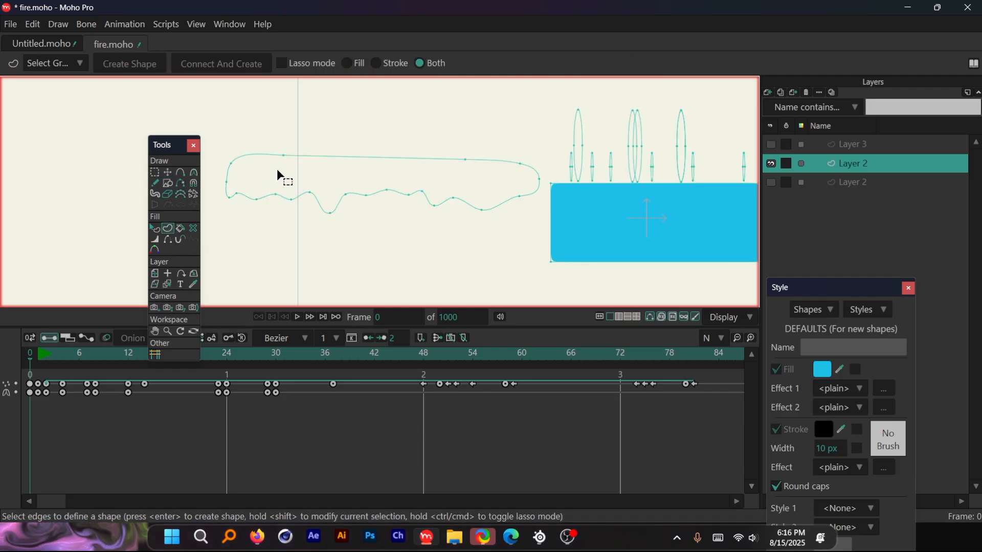
{"action": "left_click", "coordinate": [165, 171]}
{"action": "left_click_drag", "start_coordinate": [219, 144], "coordinate": [267, 174]}
{"action": "left_click", "coordinate": [168, 228]}
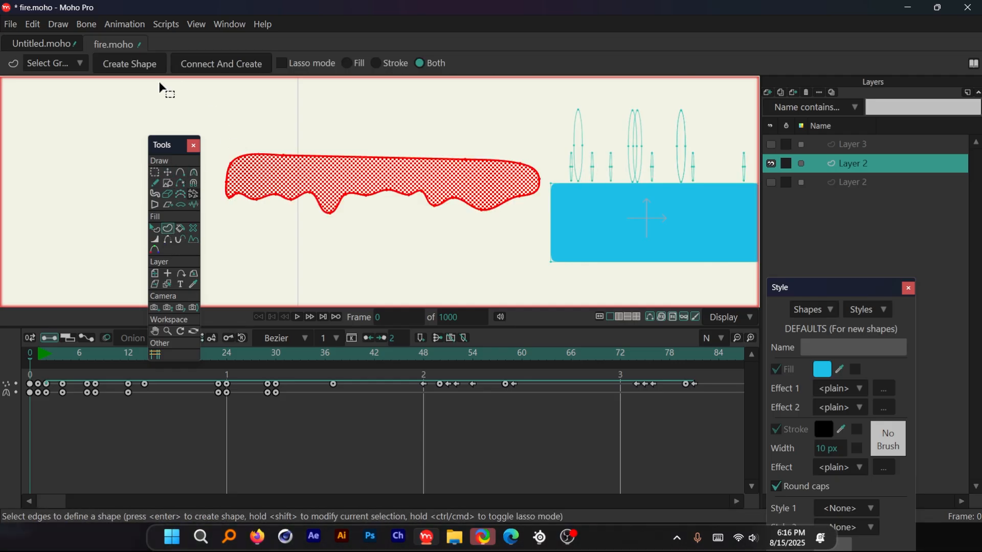
{"action": "left_click", "coordinate": [134, 68]}
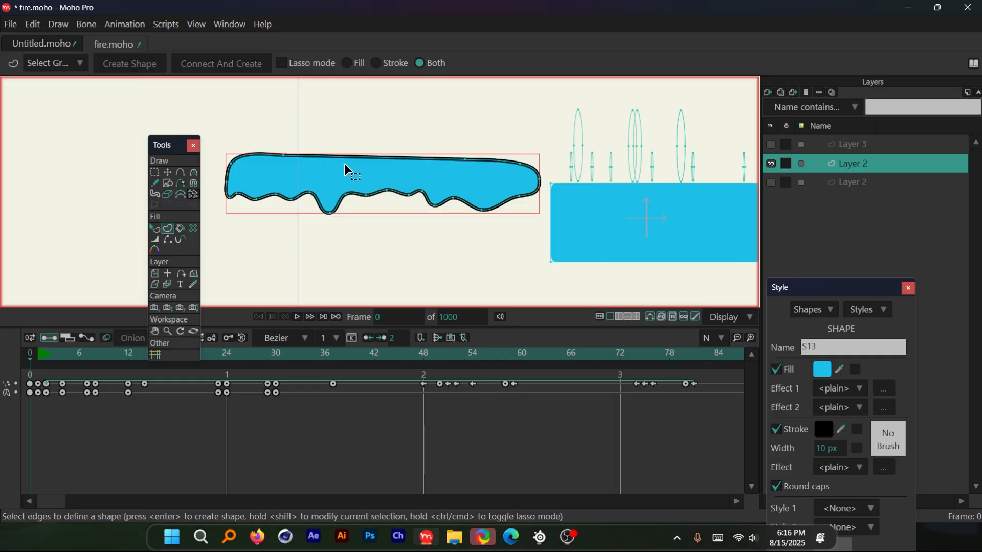
{"action": "left_click", "coordinate": [775, 429]}
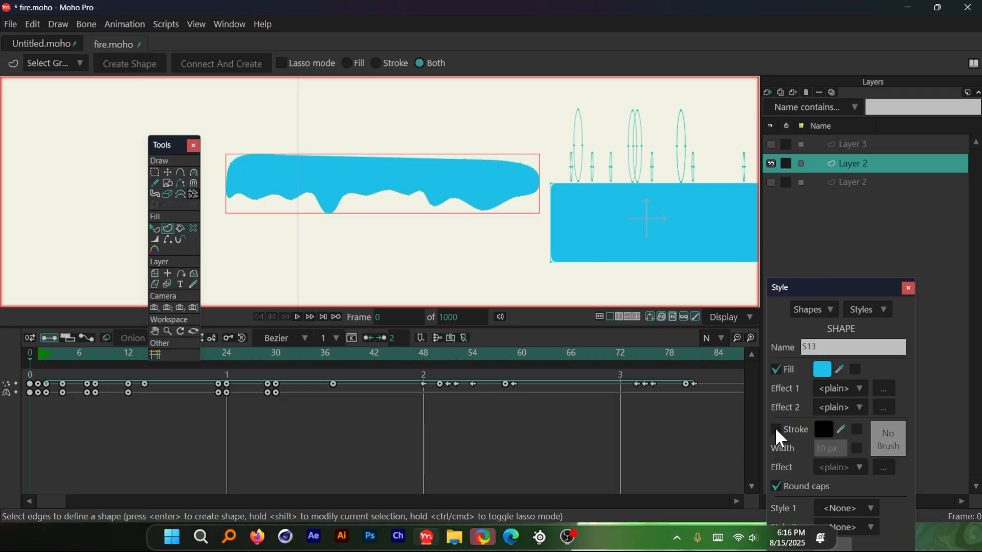
Move the dripping shape right so its end overlaps the upper-left part of the blue rectangle.
{"action": "left_click", "coordinate": [151, 228]}
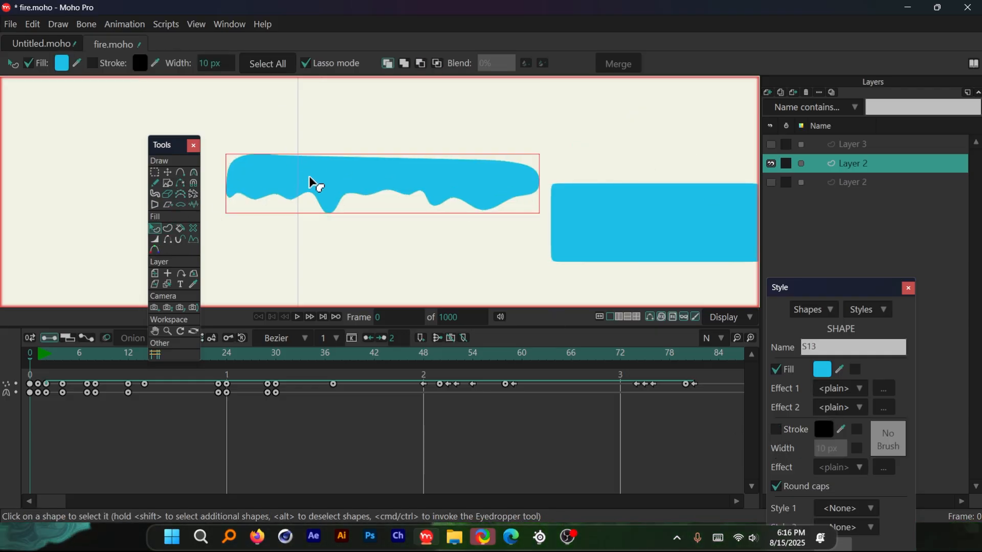
{"action": "left_click", "coordinate": [169, 172]}
{"action": "left_click", "coordinate": [302, 178]}
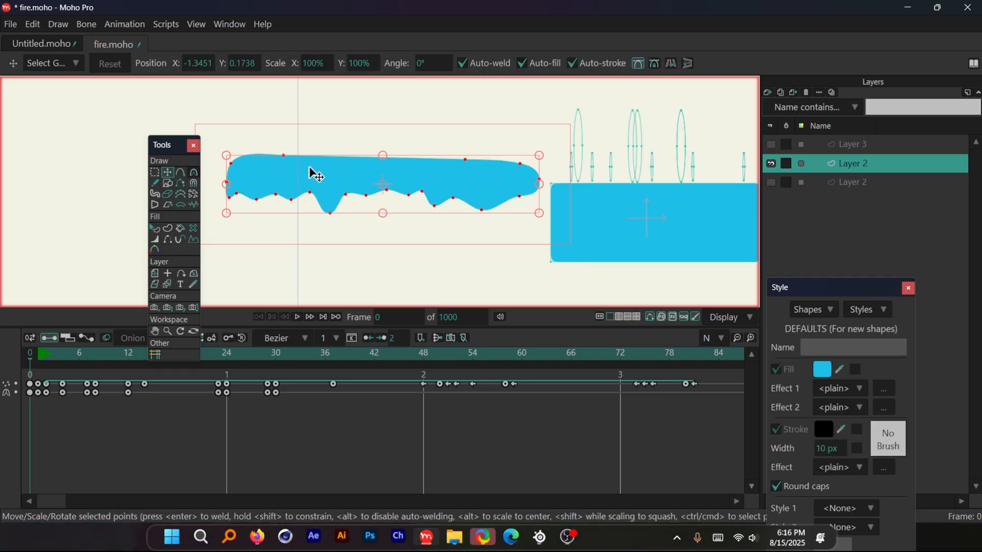
{"action": "scroll", "coordinate": [290, 168], "scroll_direction": "down", "scroll_amount": 2}
{"action": "scroll", "coordinate": [604, 196], "scroll_direction": "up", "scroll_amount": 1}
{"action": "scroll", "coordinate": [514, 195], "scroll_direction": "up", "scroll_amount": 2}
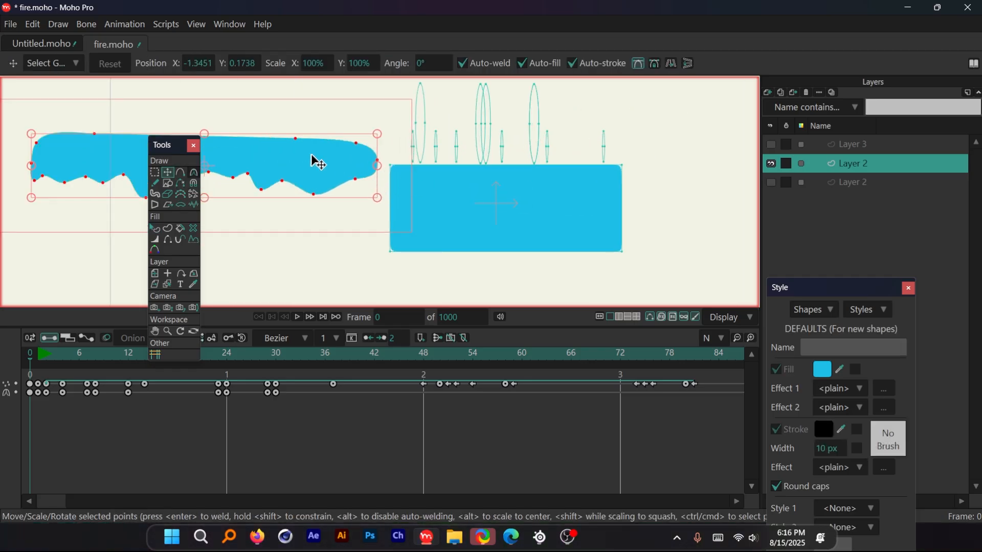
{"action": "left_click_drag", "start_coordinate": [315, 162], "coordinate": [443, 154]}
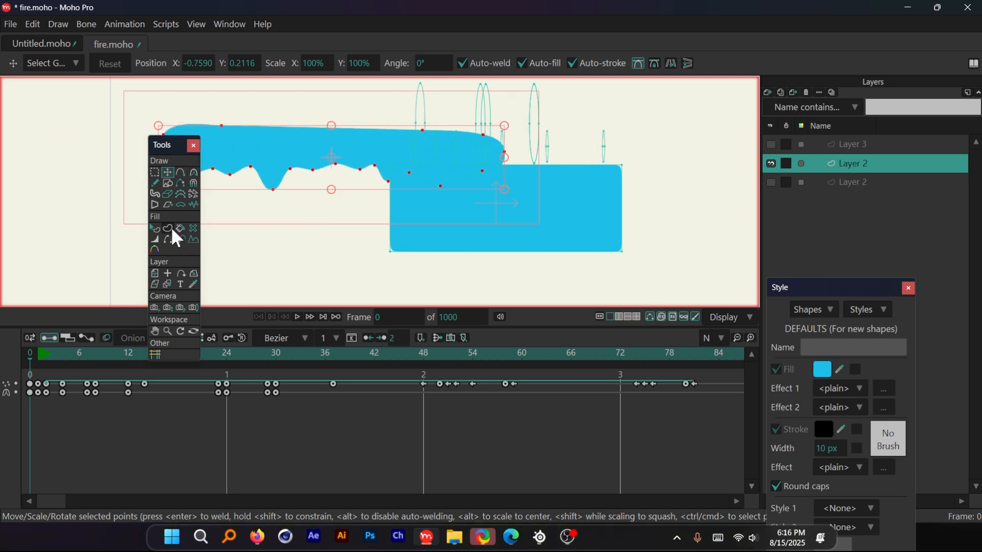
Make the dripping shape subtract from the blue rectangle, keeping its blend at 0%.
{"action": "left_click", "coordinate": [155, 229]}
{"action": "left_click", "coordinate": [378, 154]}
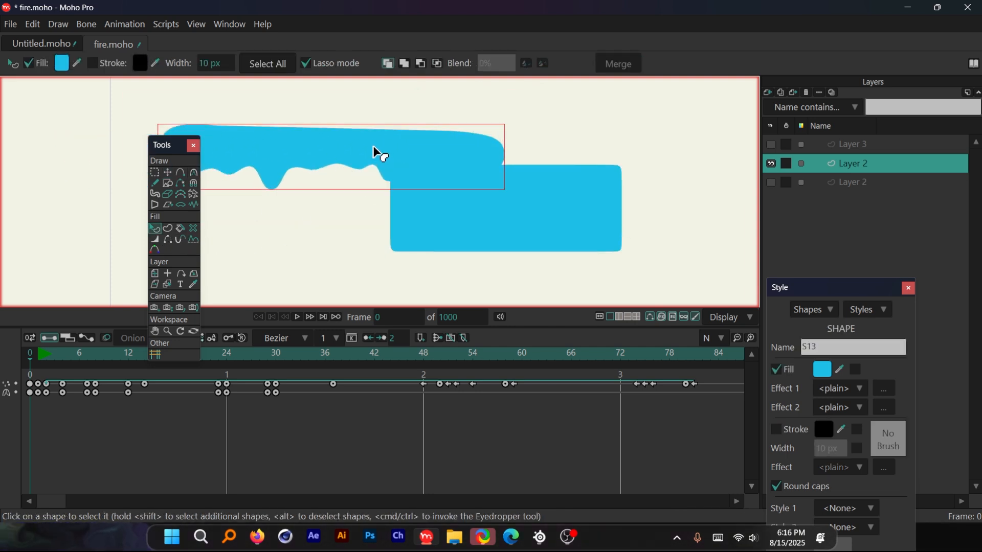
{"action": "left_click", "coordinate": [421, 64]}
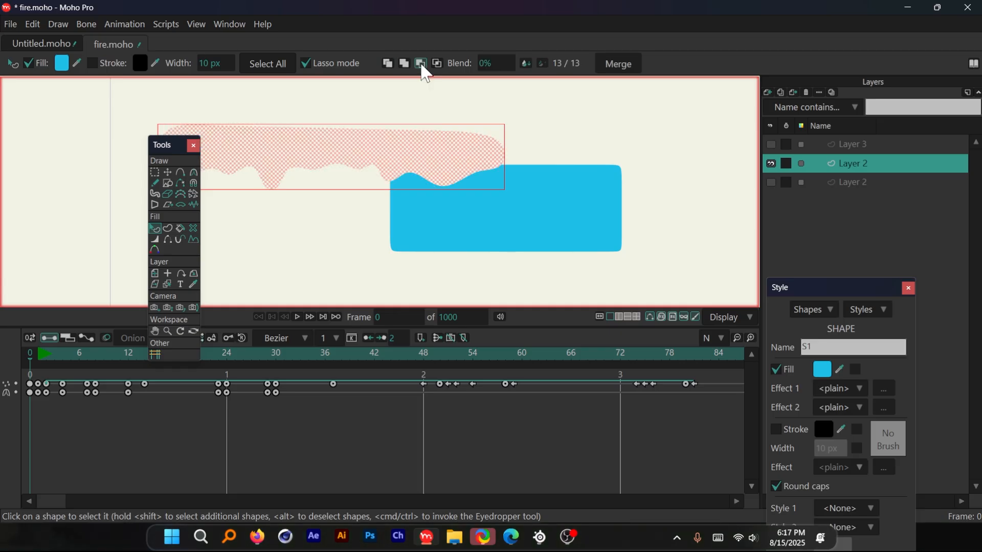
{"action": "left_click", "coordinate": [403, 155]}
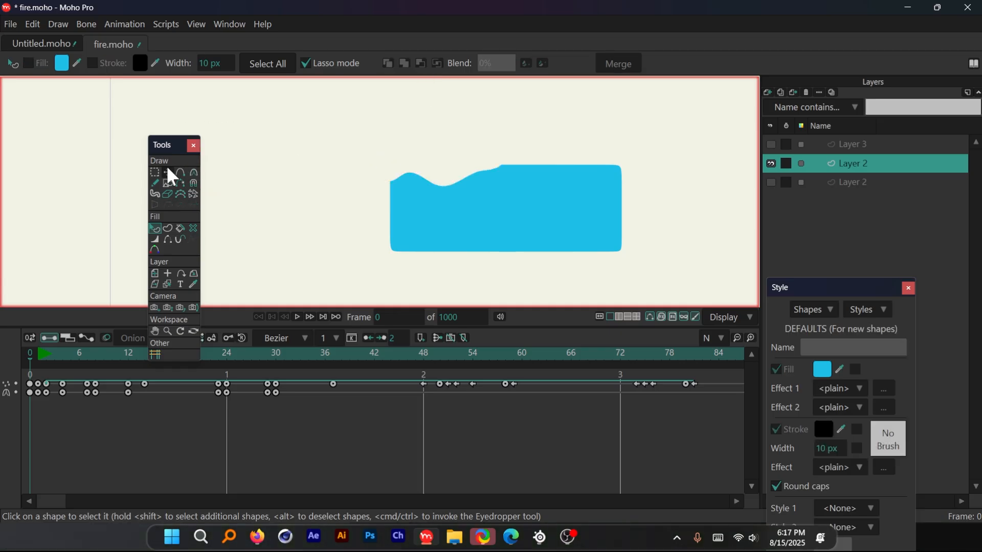
Slide the subtracting shape back and forth along the rectangle's upper edge to check the wavy cut.
{"action": "key", "text": "t"}
{"action": "left_click", "coordinate": [305, 151]}
{"action": "mouse_move", "coordinate": [305, 150]}
{"action": "left_mouse_down"}
{"action": "mouse_move", "coordinate": [598, 147]}
{"action": "mouse_move", "coordinate": [405, 154]}
{"action": "left_mouse_up"}
{"action": "left_click_drag", "start_coordinate": [580, 157], "coordinate": [428, 158]}
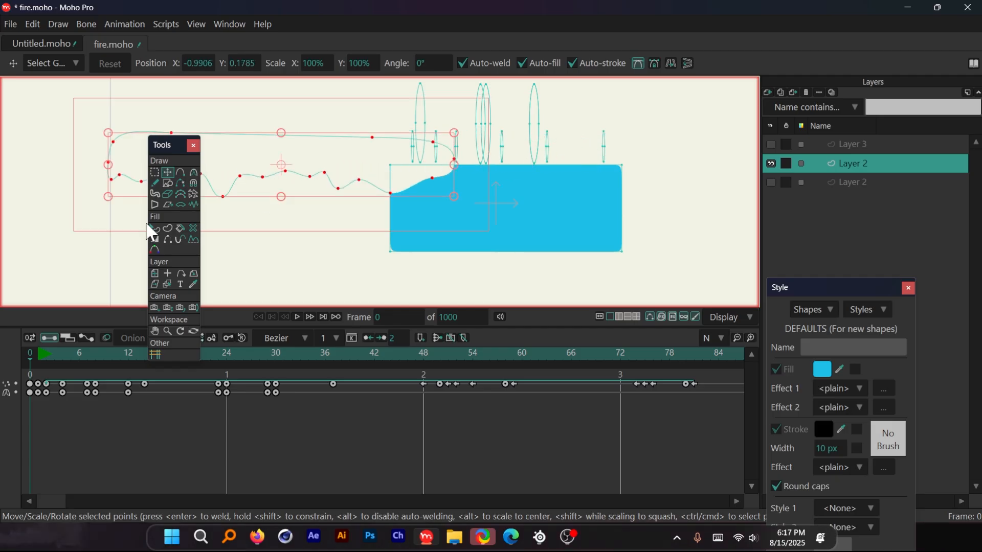
Set the subtracting shape's blend to 10% and reposition it beside the rectangle's left edge.
{"action": "left_click", "coordinate": [154, 228]}
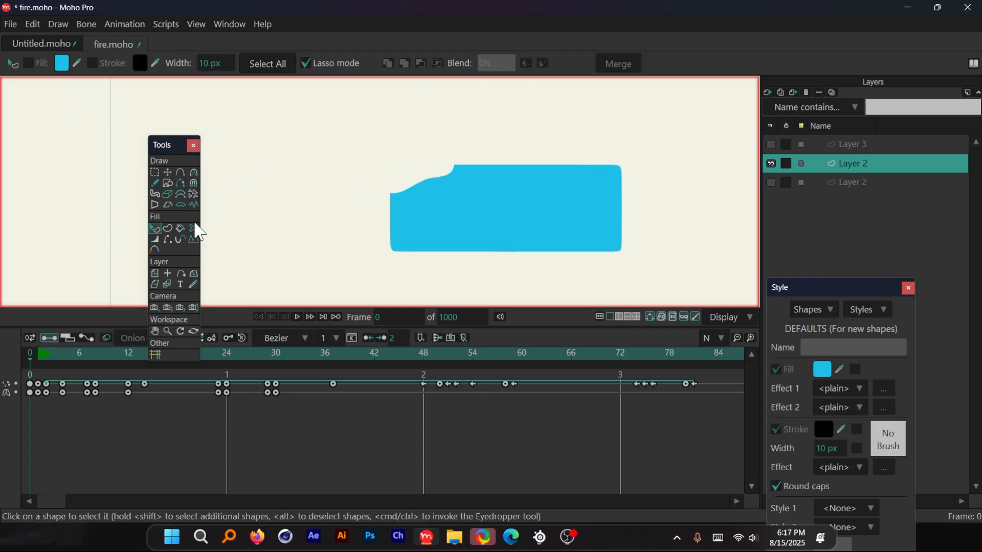
{"action": "left_click", "coordinate": [416, 180]}
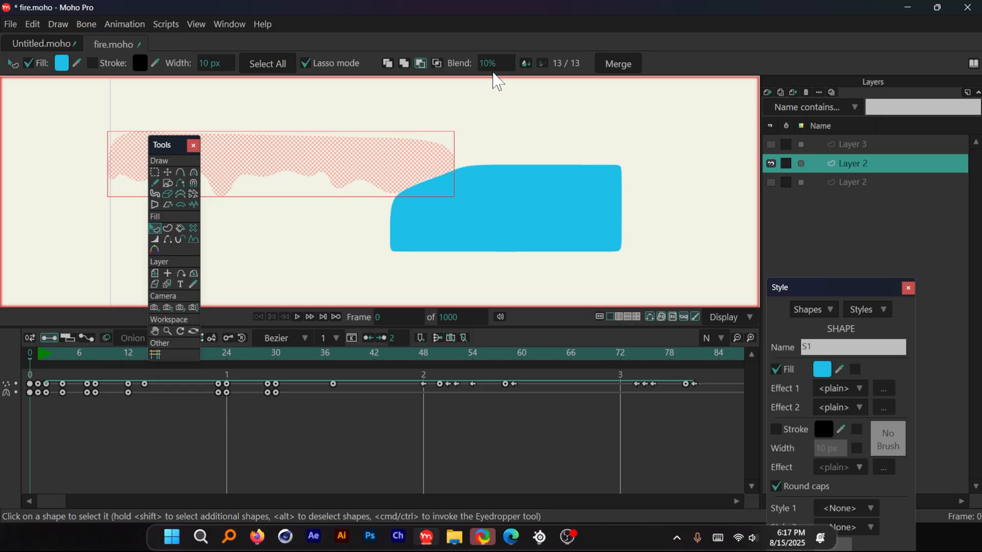
{"action": "left_click", "coordinate": [168, 172]}
{"action": "mouse_move", "coordinate": [254, 160]}
{"action": "left_mouse_down"}
{"action": "mouse_move", "coordinate": [369, 144]}
{"action": "mouse_move", "coordinate": [659, 145]}
{"action": "mouse_move", "coordinate": [328, 145]}
{"action": "left_mouse_up"}
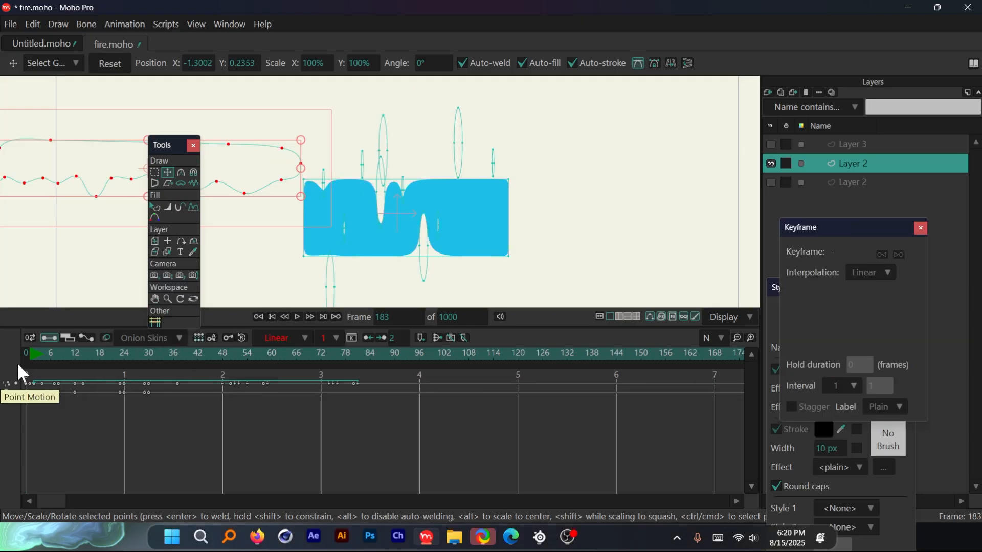
Return to frame 0 and review the default keyframe interpolation options, leaving Linear selected.
{"action": "left_click", "coordinate": [24, 354]}
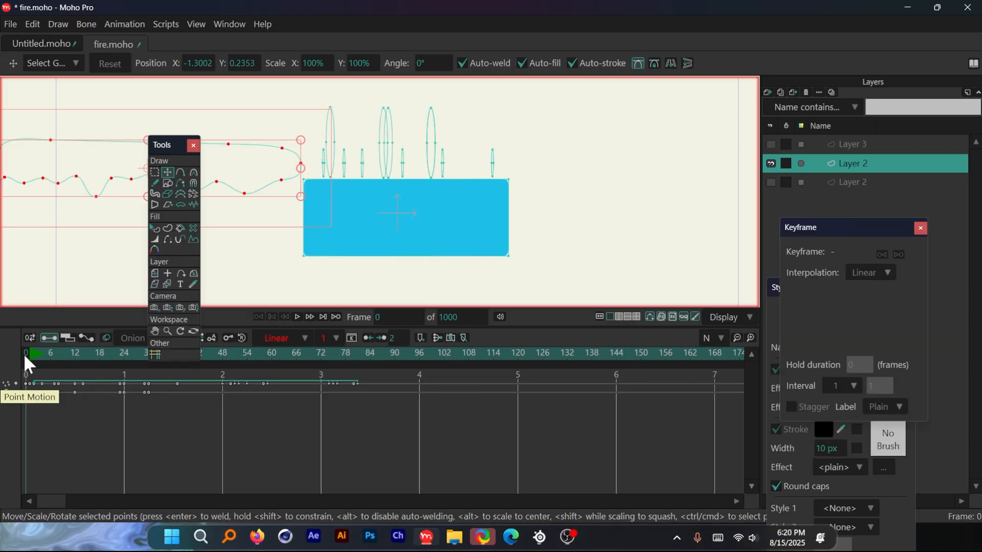
{"action": "left_click", "coordinate": [282, 336]}
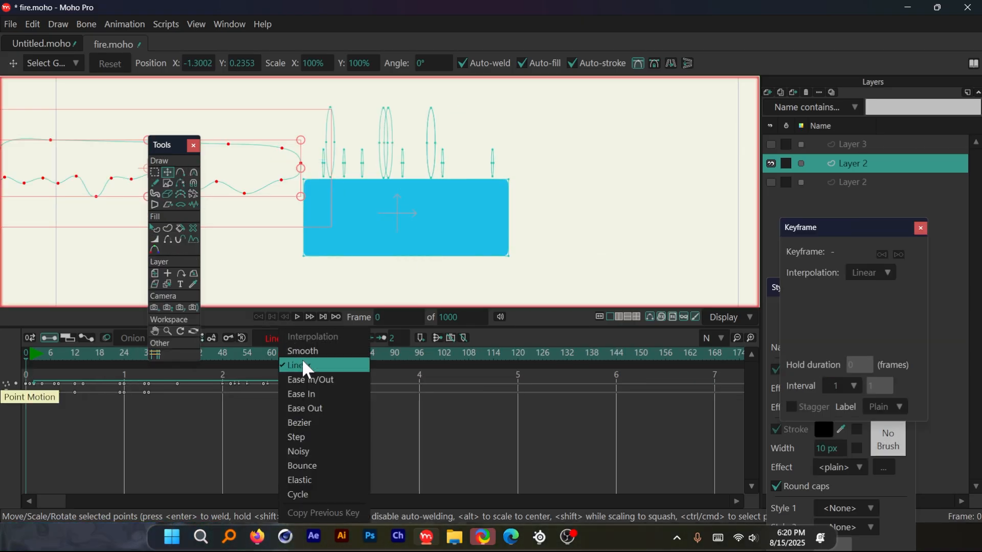
{"action": "left_click", "coordinate": [272, 337]}
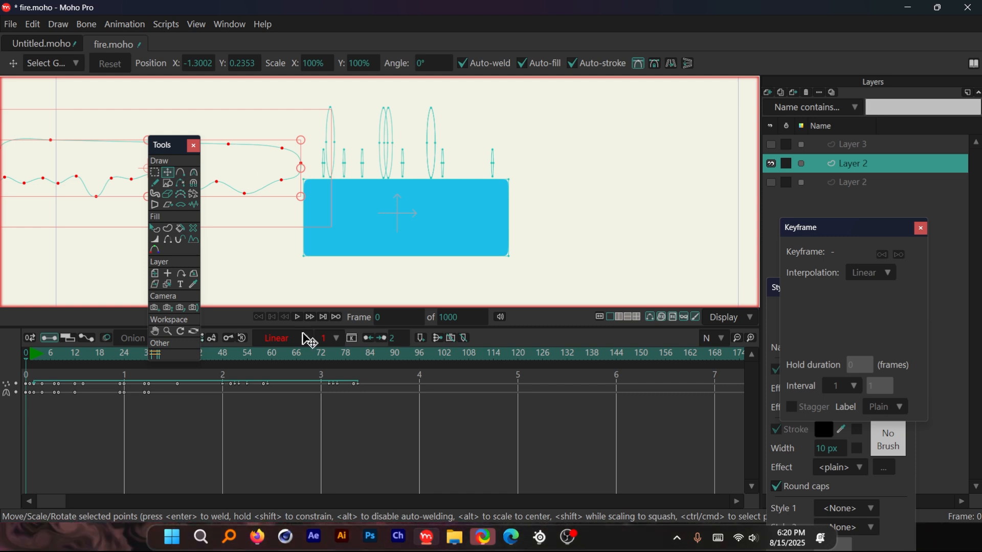
At frame 92, slide the dripping shape past the rectangle's right edge and set its keyframe to cycle back to frame 2.
{"action": "left_click", "coordinate": [387, 360]}
{"action": "left_click_drag", "start_coordinate": [387, 359], "coordinate": [402, 360]}
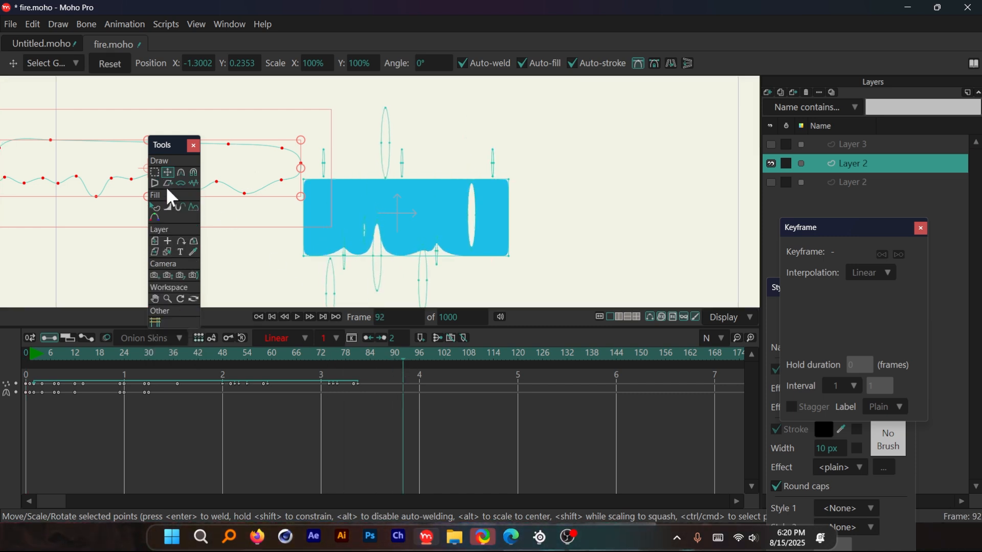
{"action": "left_click_drag", "start_coordinate": [45, 163], "coordinate": [563, 179]}
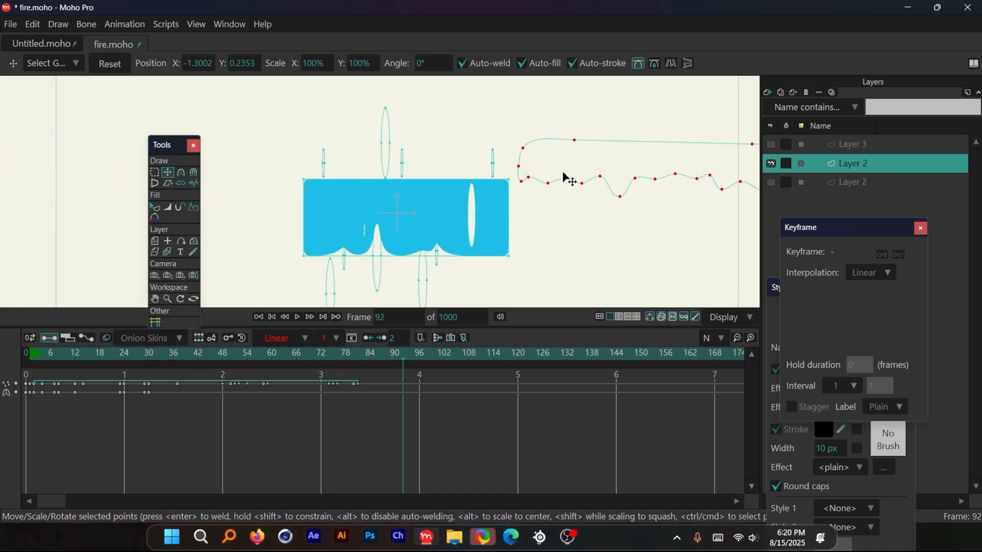
{"action": "left_click_drag", "start_coordinate": [407, 403], "coordinate": [394, 422]}
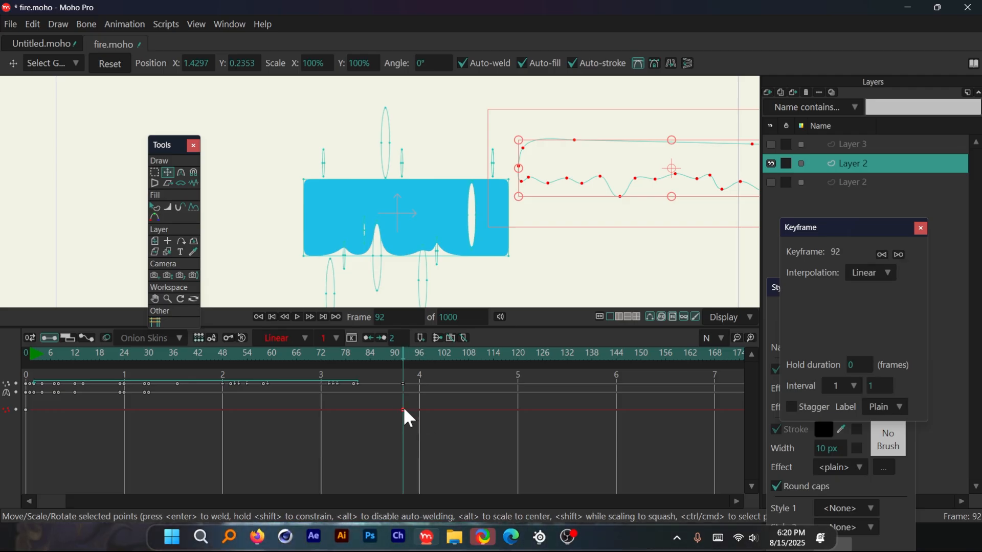
{"action": "right_click", "coordinate": [403, 409]}
{"action": "left_click", "coordinate": [419, 400]}
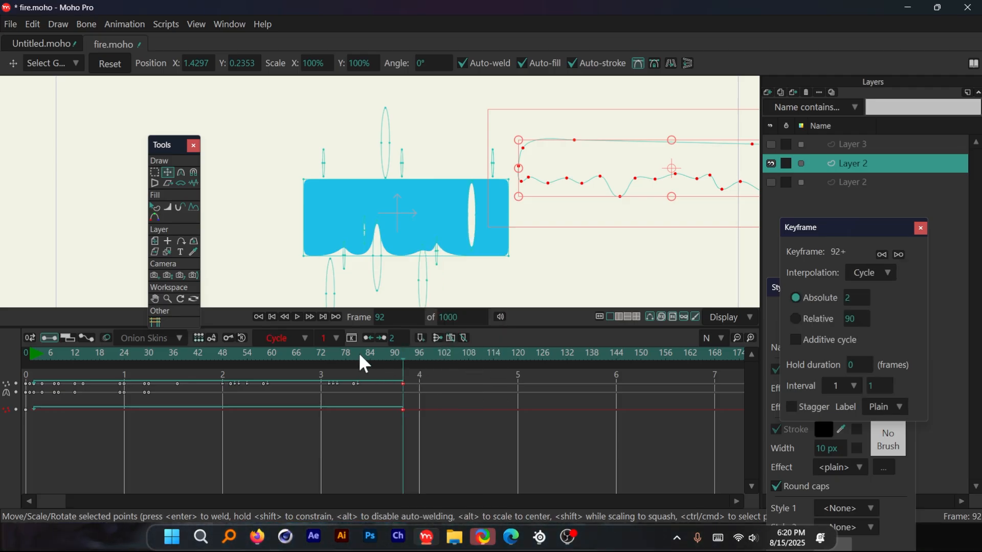
Play the animation from frame 0 and check the loop with the shape outlines hidden and shown.
{"action": "left_click_drag", "start_coordinate": [362, 354], "coordinate": [24, 367]}
{"action": "key", "text": "space"}
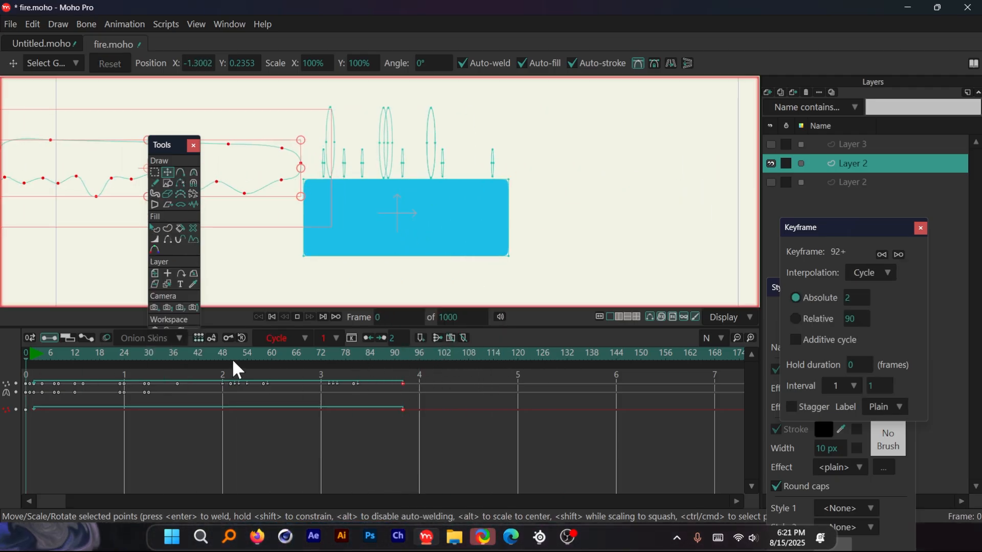
{"action": "left_click", "coordinate": [649, 316]}
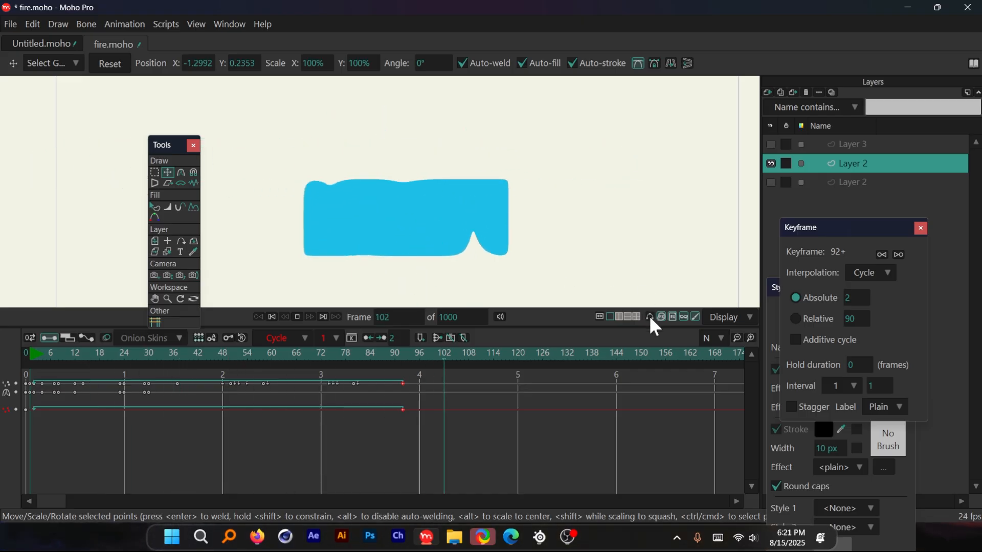
{"action": "left_click", "coordinate": [648, 315]}
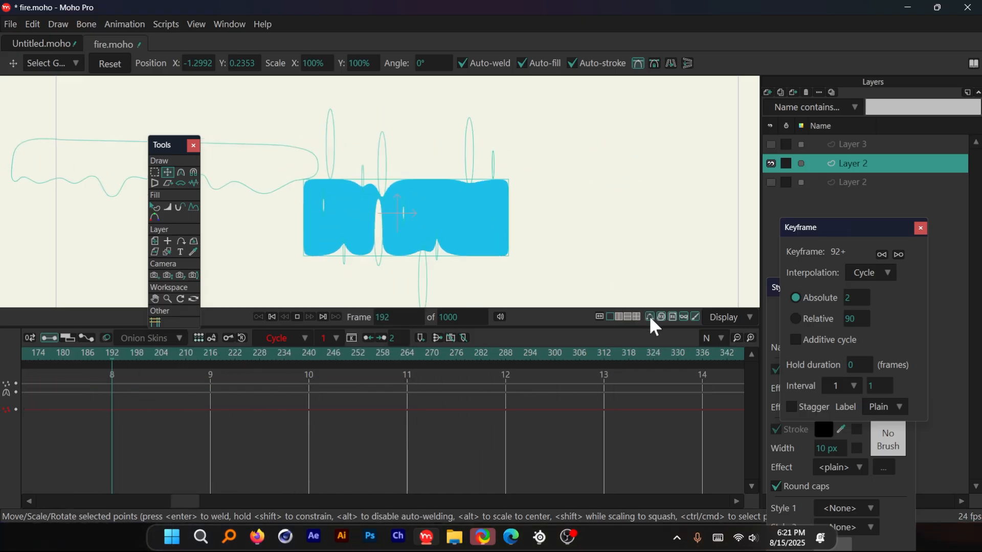
{"action": "key", "text": "space"}
Scrub through the first 93 frames to examine the dripping shape's travel across the rectangle, ending at frame 0.
{"action": "left_click_drag", "start_coordinate": [195, 500], "coordinate": [90, 489]}
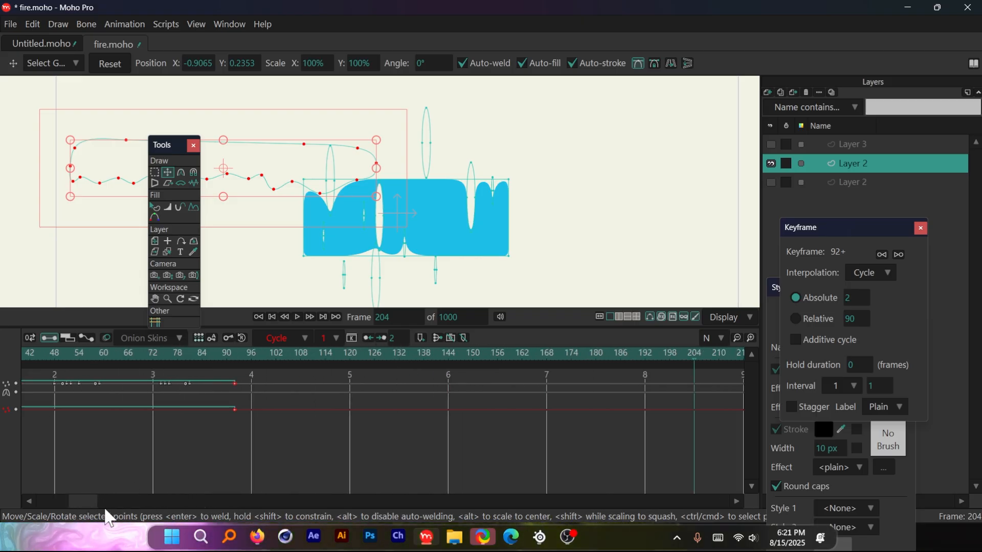
{"action": "left_click", "coordinate": [29, 501]}
{"action": "left_click_drag", "start_coordinate": [155, 354], "coordinate": [408, 363]}
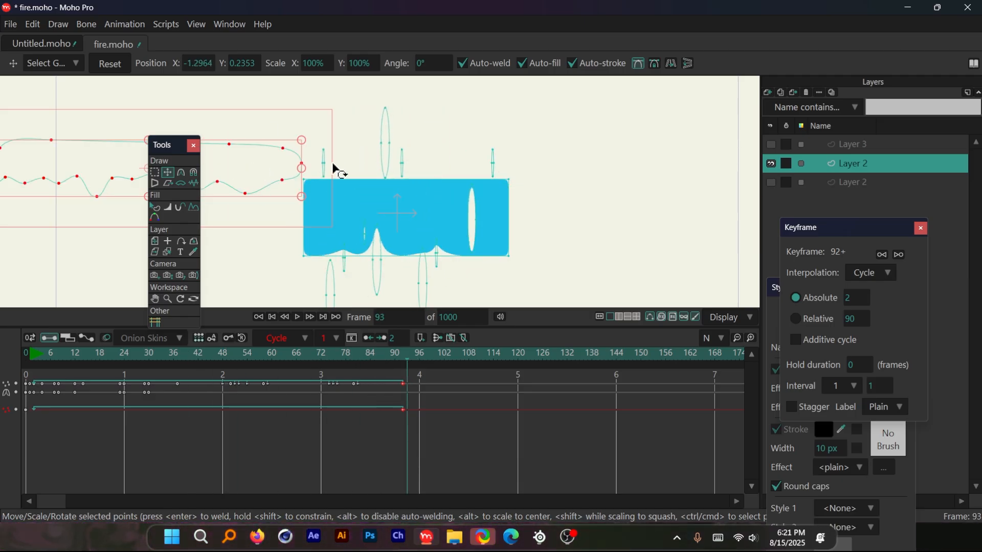
{"action": "left_click_drag", "start_coordinate": [358, 351], "coordinate": [406, 350]}
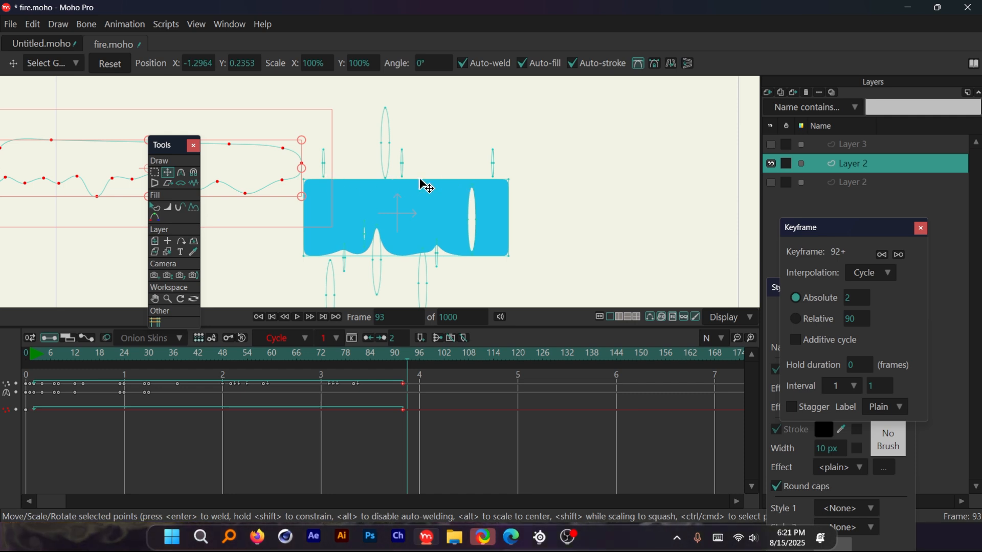
{"action": "left_click_drag", "start_coordinate": [329, 357], "coordinate": [222, 363]}
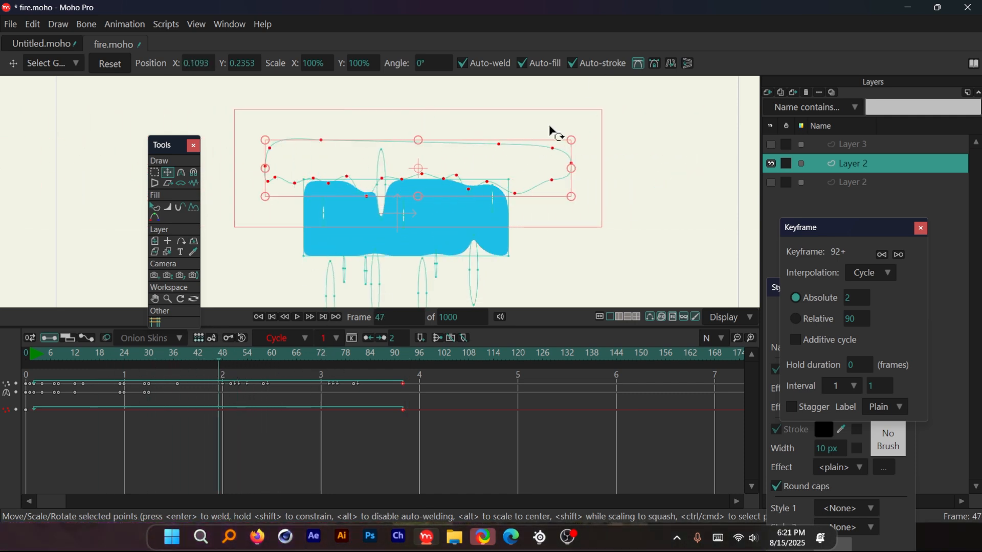
{"action": "left_click_drag", "start_coordinate": [109, 361], "coordinate": [31, 361]}
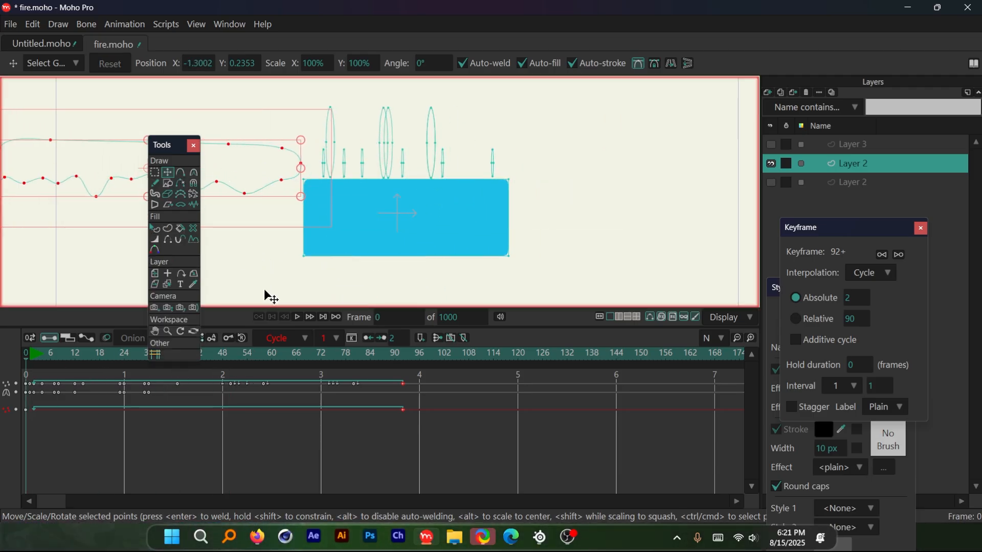
{"action": "scroll", "coordinate": [465, 127], "scroll_direction": "down", "scroll_amount": 1}
{"action": "scroll", "coordinate": [210, 167], "scroll_direction": "up", "scroll_amount": 1}
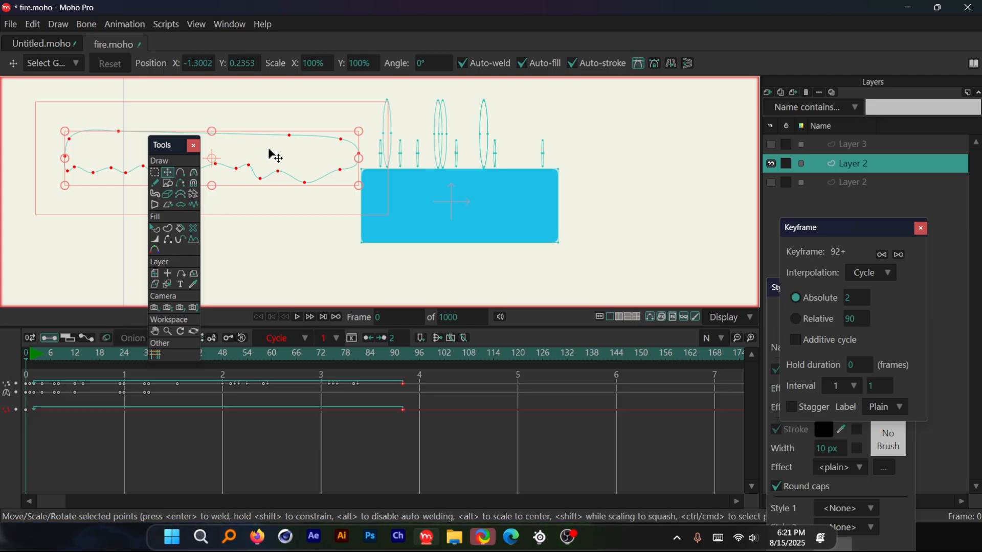
{"action": "key", "text": "ctrl+z"}
{"action": "scroll", "coordinate": [425, 206], "scroll_direction": "down", "scroll_amount": 1}
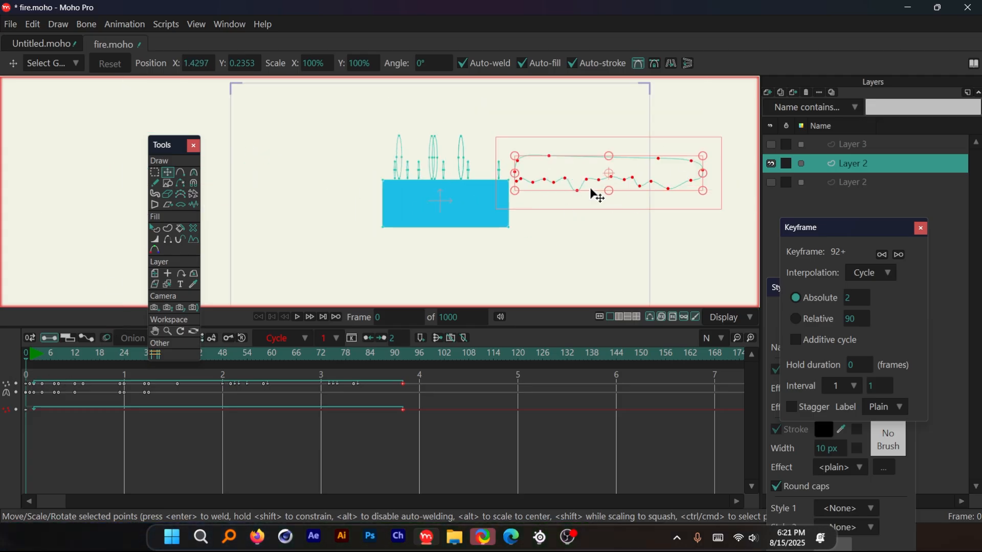
{"action": "scroll", "coordinate": [675, 162], "scroll_direction": "up", "scroll_amount": 1}
{"action": "key", "text": "ctrl+shift+z"}
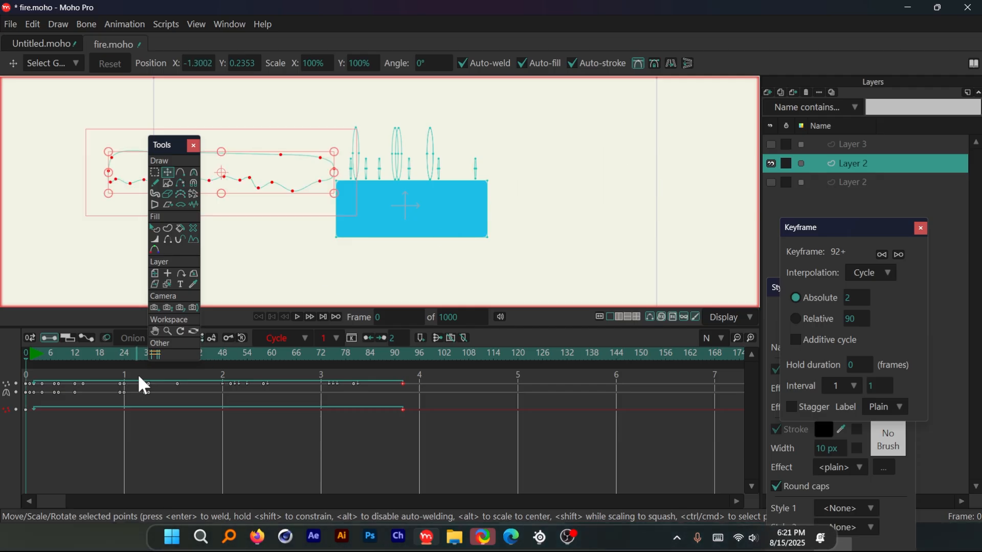
{"action": "left_click_drag", "start_coordinate": [264, 163], "coordinate": [268, 193]}
{"action": "key", "text": "ctrl+z"}
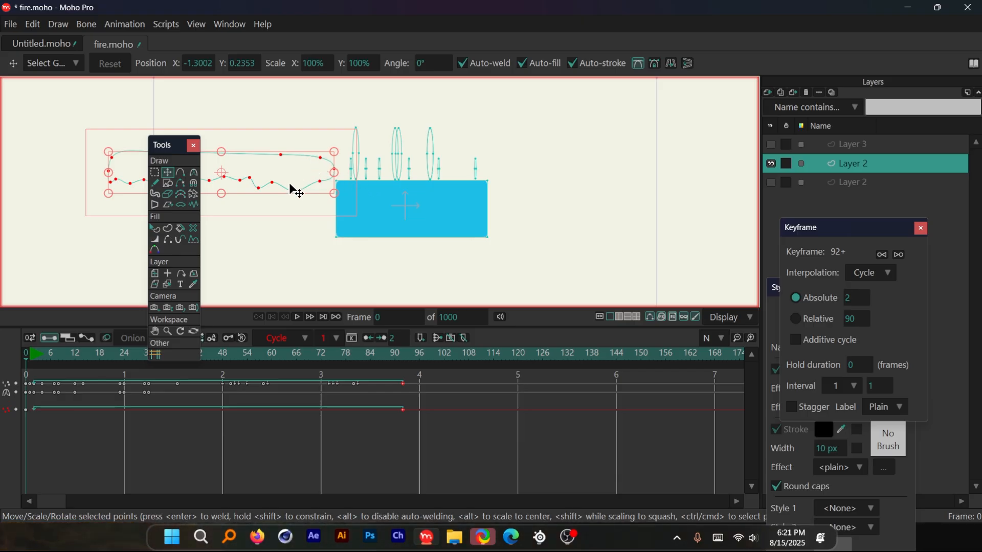
Duplicate the dripping shape, place the copy below the original at Y -0.2659, and flip it vertically.
{"action": "scroll", "coordinate": [296, 191], "scroll_direction": "up", "scroll_amount": 1}
{"action": "left_click_drag", "start_coordinate": [291, 171], "coordinate": [296, 260]}
{"action": "left_click", "coordinate": [673, 66]}
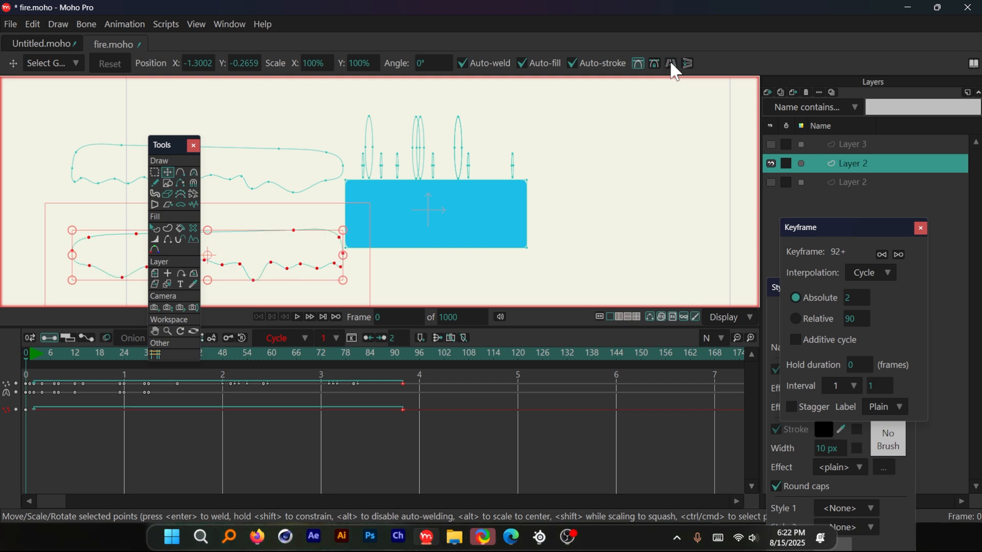
{"action": "left_click", "coordinate": [672, 64]}
{"action": "left_click", "coordinate": [687, 63]}
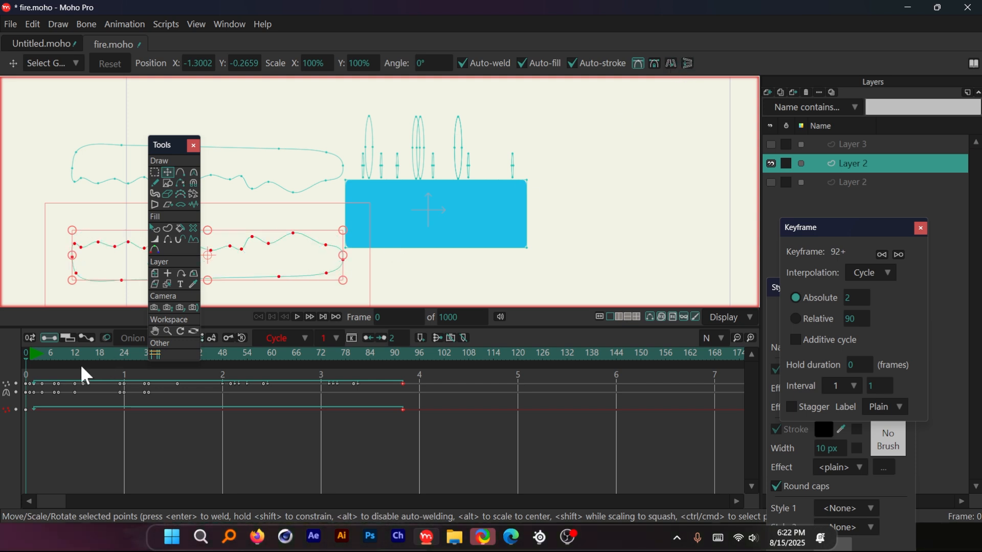
At frame 92, flip the copied dripping shape vertically and position it below the original at Y -0.2574.
{"action": "left_click_drag", "start_coordinate": [61, 357], "coordinate": [404, 367]}
{"action": "scroll", "coordinate": [514, 185], "scroll_direction": "down", "scroll_amount": 2}
{"action": "key", "text": "ctrl+Down"}
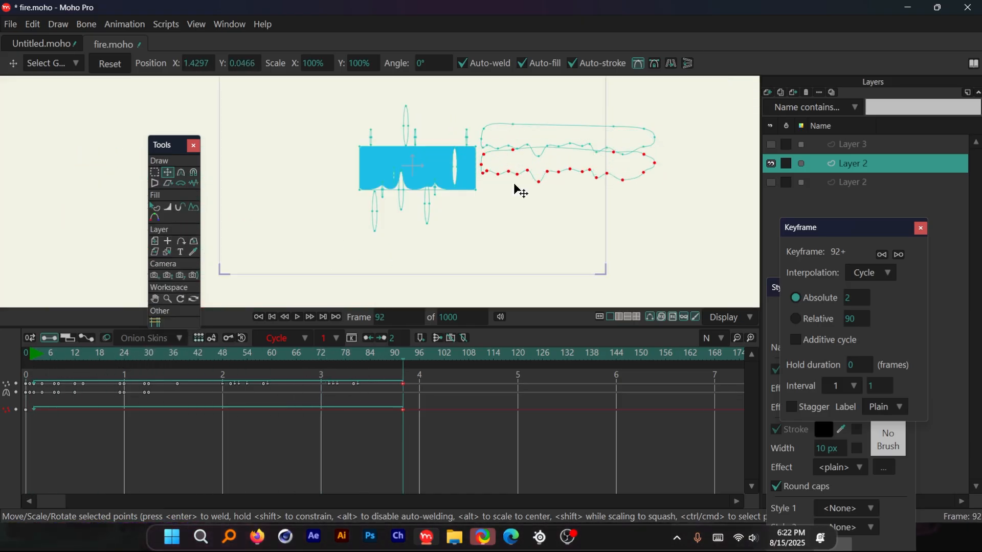
{"action": "key", "text": "ctrl+Down"}
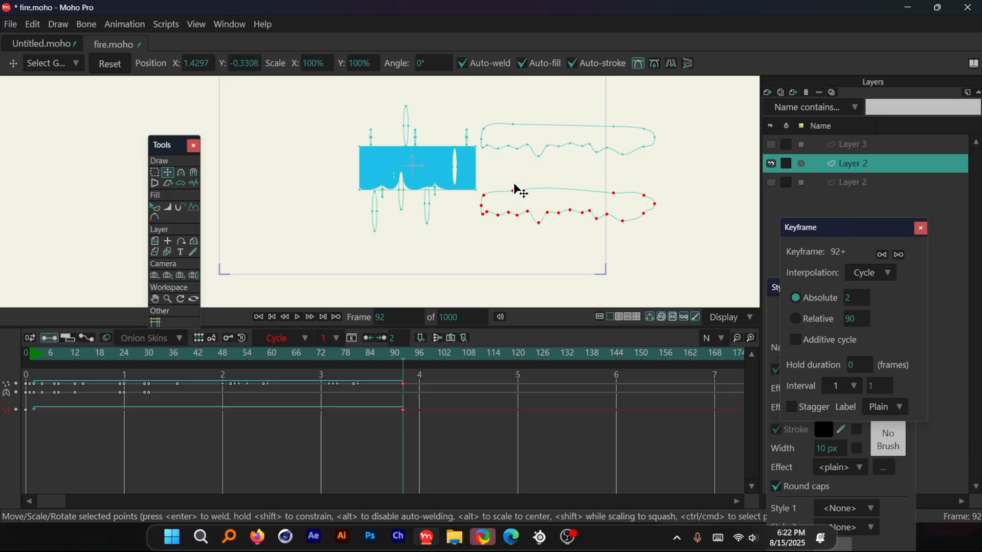
{"action": "scroll", "coordinate": [512, 185], "scroll_direction": "up", "scroll_amount": 2}
{"action": "key", "text": "Up"}
{"action": "key", "text": "Up"}
{"action": "key", "text": "Up"}
{"action": "key", "text": "Up"}
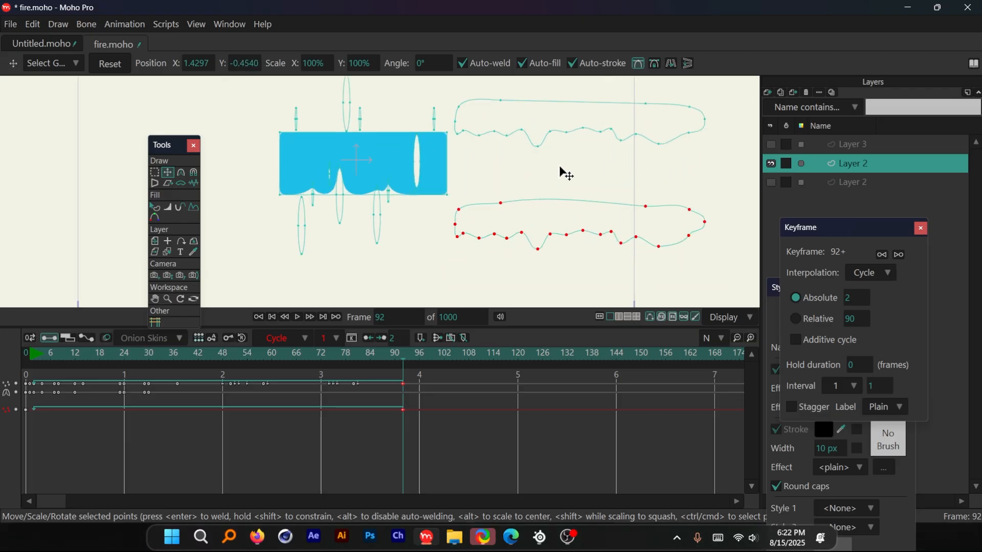
{"action": "left_click", "coordinate": [689, 65]}
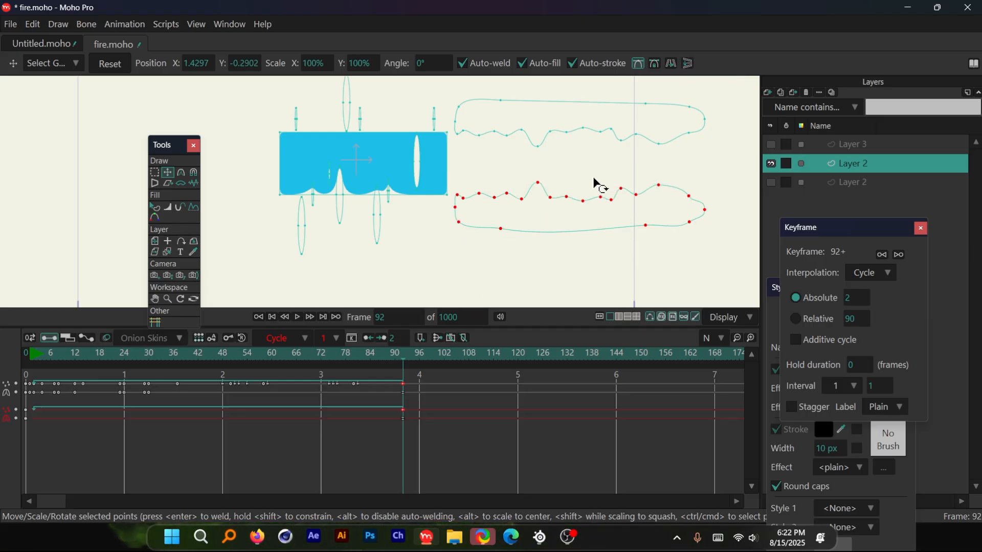
{"action": "left_click_drag", "start_coordinate": [225, 353], "coordinate": [403, 358]}
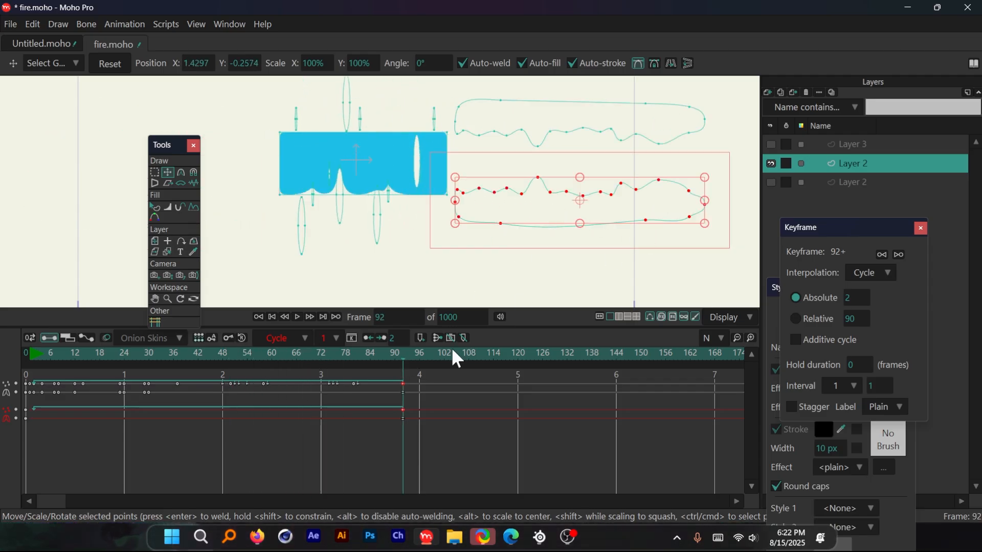
Try the copied shape's end keyframe at frame 62 and preview the faster travel.
{"action": "left_click_drag", "start_coordinate": [401, 416], "coordinate": [281, 415]}
{"action": "left_click", "coordinate": [50, 356]}
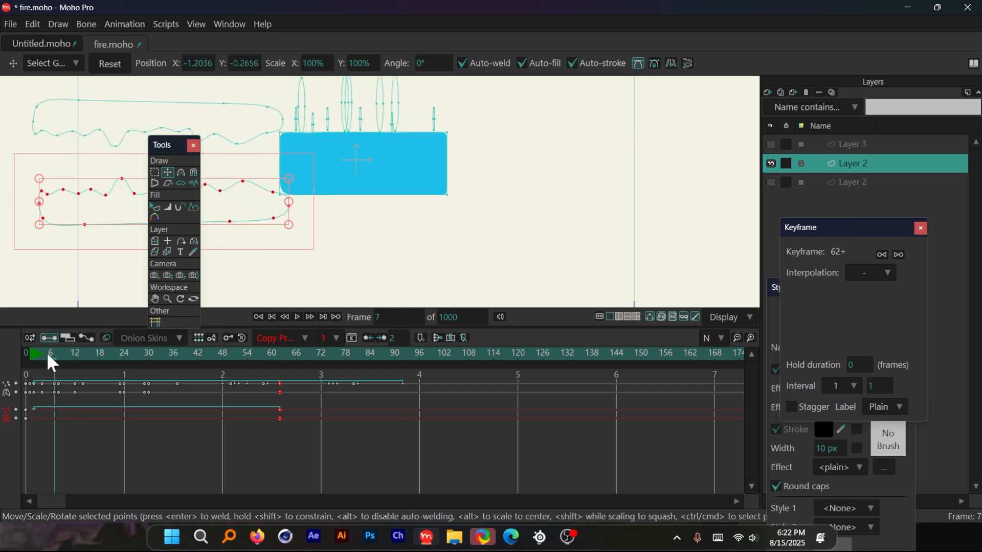
{"action": "key", "text": "space"}
{"action": "left_click", "coordinate": [247, 356]}
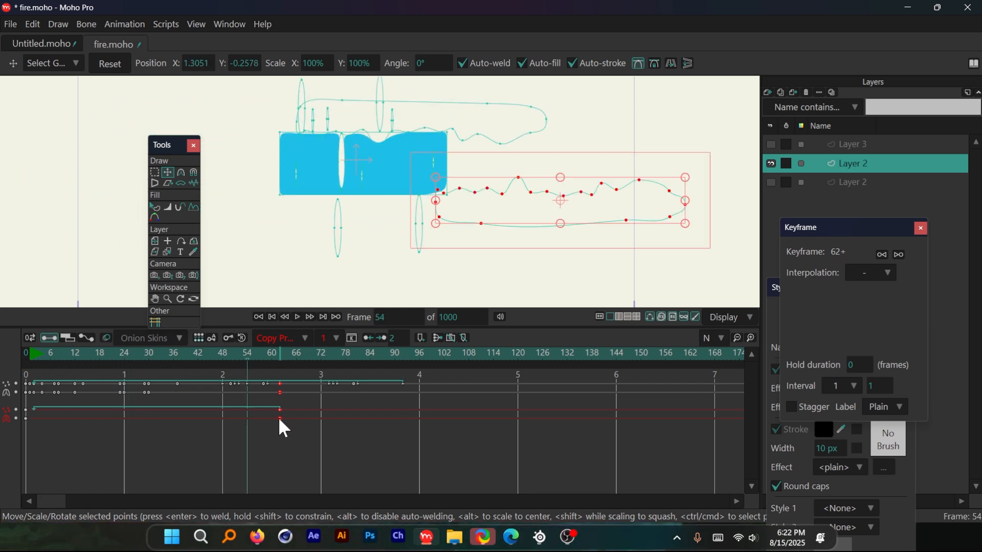
Move the copied shape's end keyframe to frame 107 and play back the combined upper and lower wave motion.
{"action": "left_click_drag", "start_coordinate": [279, 420], "coordinate": [464, 425]}
{"action": "key", "text": "space"}
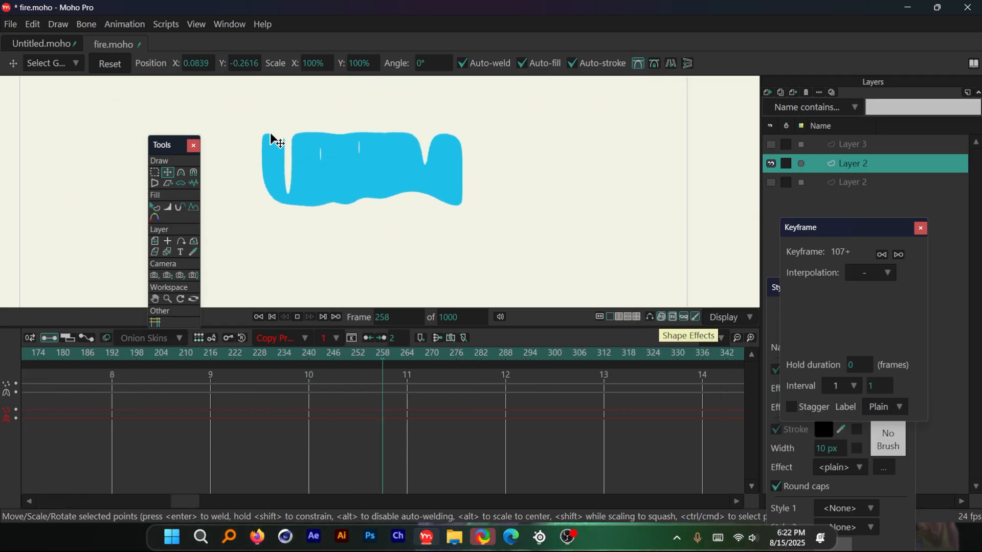
{"action": "scroll", "coordinate": [300, 239], "scroll_direction": "down", "scroll_amount": 1}
{"action": "key", "text": "space"}
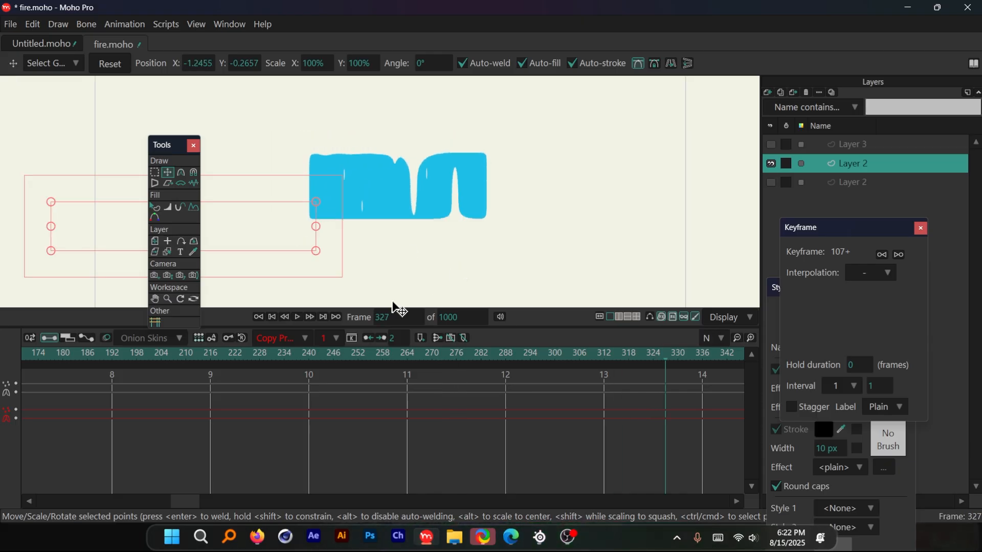
Scrub the early frames with the outlines shown and examine how both dripping shapes cut the rectangle's upper and lower edges.
{"action": "left_click", "coordinate": [137, 352]}
{"action": "left_click", "coordinate": [136, 501]}
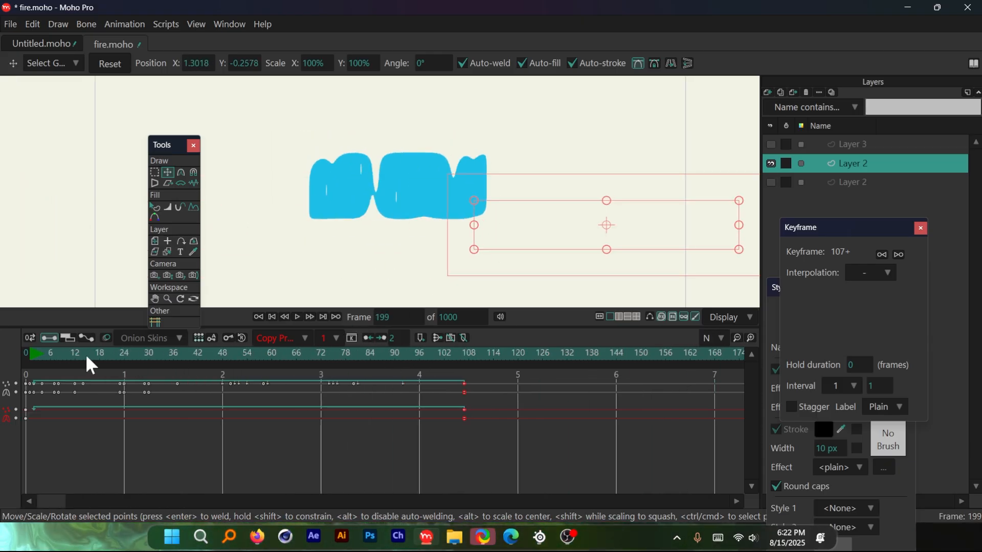
{"action": "left_click_drag", "start_coordinate": [86, 357], "coordinate": [207, 355]}
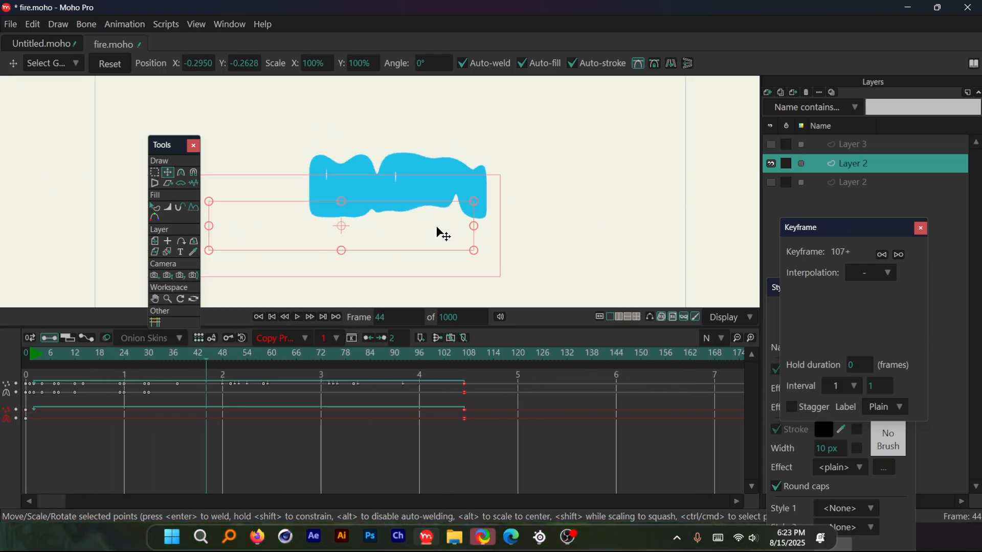
{"action": "left_click", "coordinate": [637, 317]}
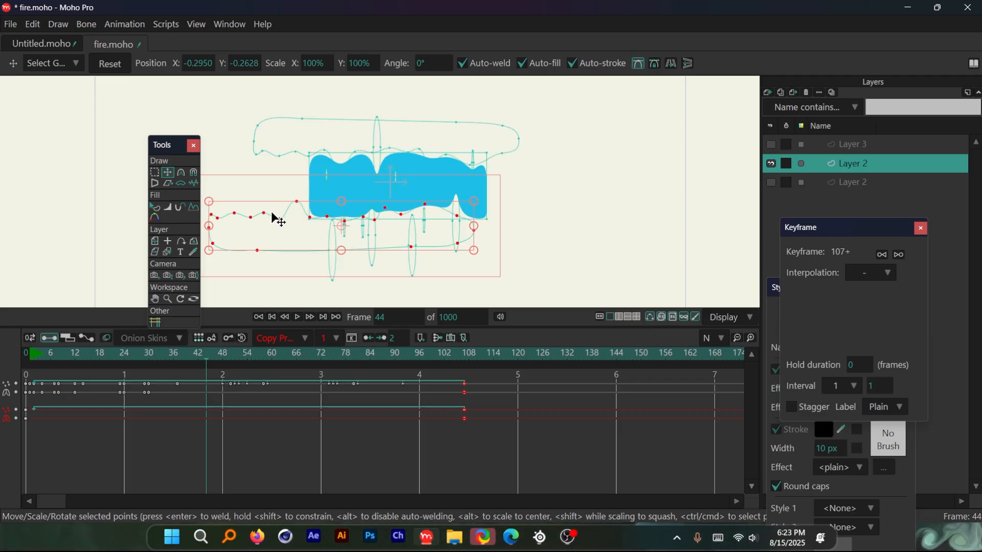
{"action": "scroll", "coordinate": [332, 222], "scroll_direction": "up", "scroll_amount": 3}
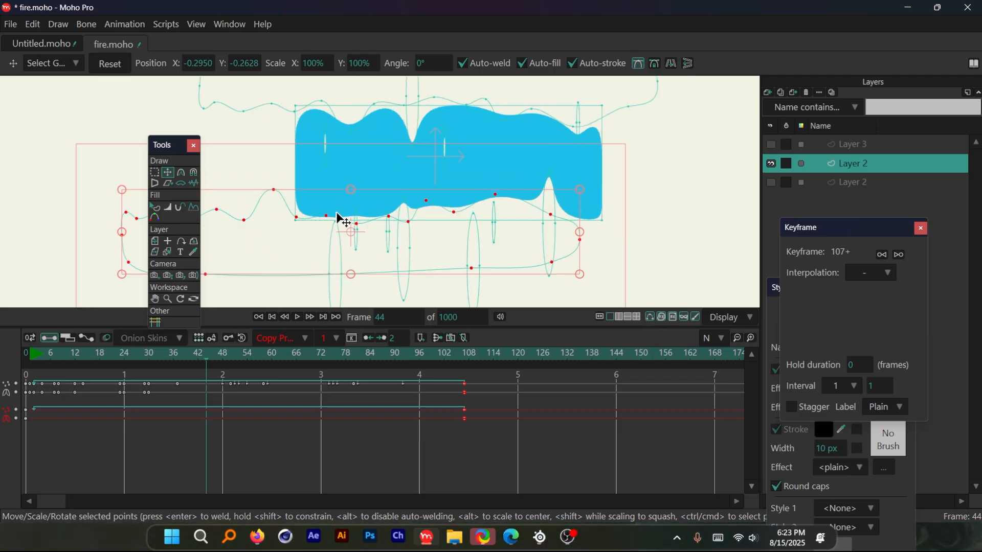
{"action": "scroll", "coordinate": [430, 223], "scroll_direction": "down", "scroll_amount": 4}
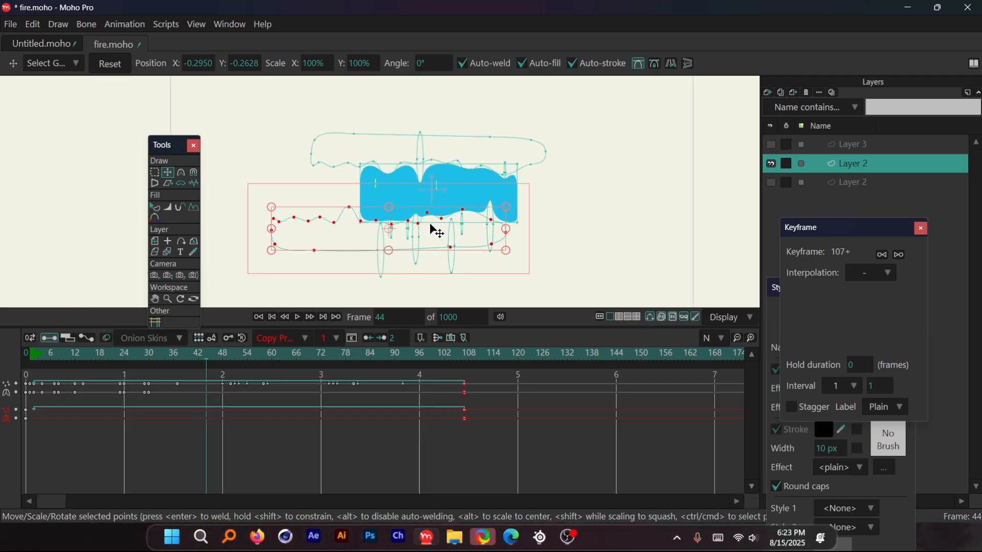
{"action": "scroll", "coordinate": [431, 195], "scroll_direction": "up", "scroll_amount": 2}
{"action": "mouse_move", "coordinate": [270, 353]}
{"action": "left_mouse_down"}
{"action": "mouse_move", "coordinate": [145, 354]}
{"action": "mouse_move", "coordinate": [277, 353]}
{"action": "left_mouse_up"}
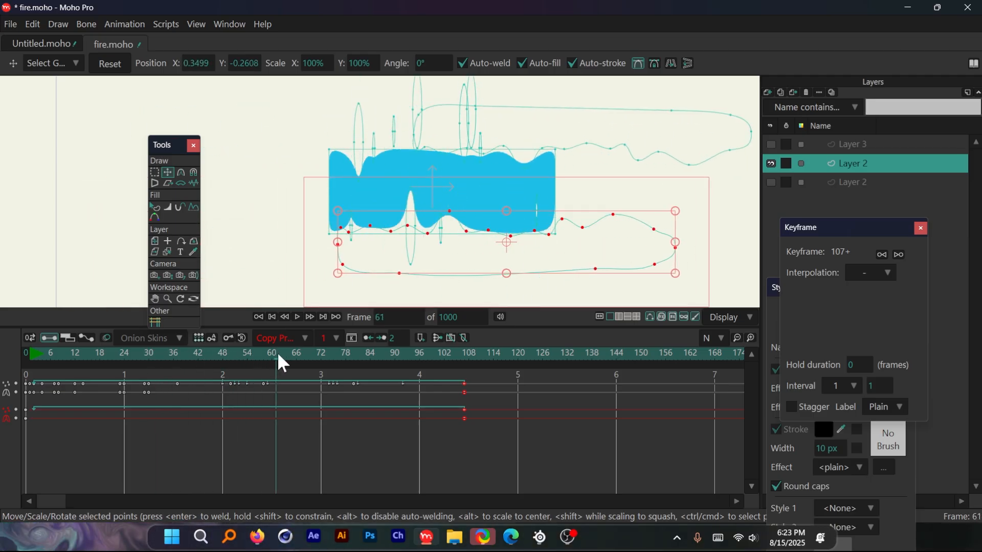
{"action": "scroll", "coordinate": [450, 160], "scroll_direction": "down", "scroll_amount": 3}
{"action": "scroll", "coordinate": [455, 168], "scroll_direction": "up", "scroll_amount": 3}
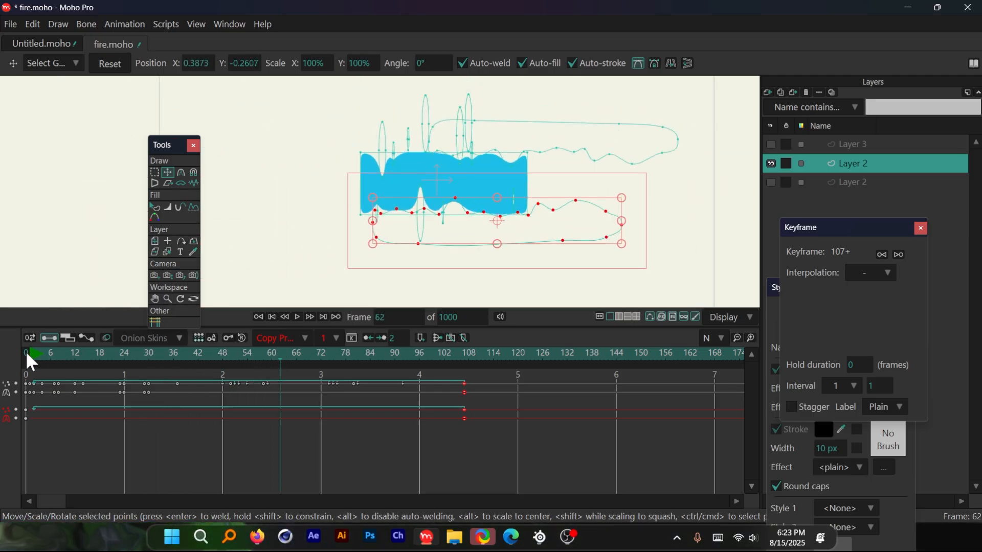
Return to frame 0 and make Layer 3 visible.
{"action": "left_click", "coordinate": [26, 353]}
{"action": "left_click", "coordinate": [771, 145]}
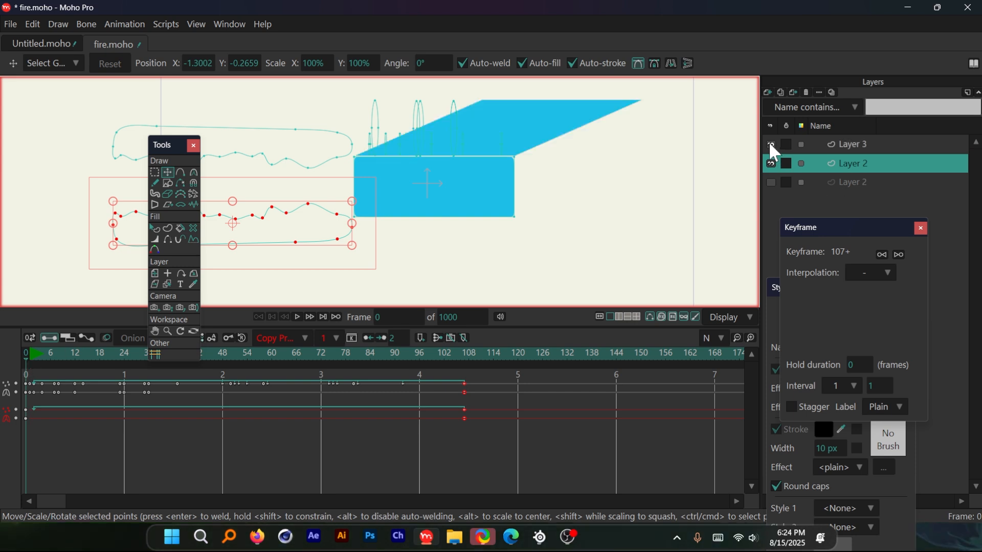
Make the lowest layer, the second Layer 2, visible and select it for editing.
{"action": "left_click", "coordinate": [771, 182]}
{"action": "scroll", "coordinate": [516, 153], "scroll_direction": "down", "scroll_amount": 3}
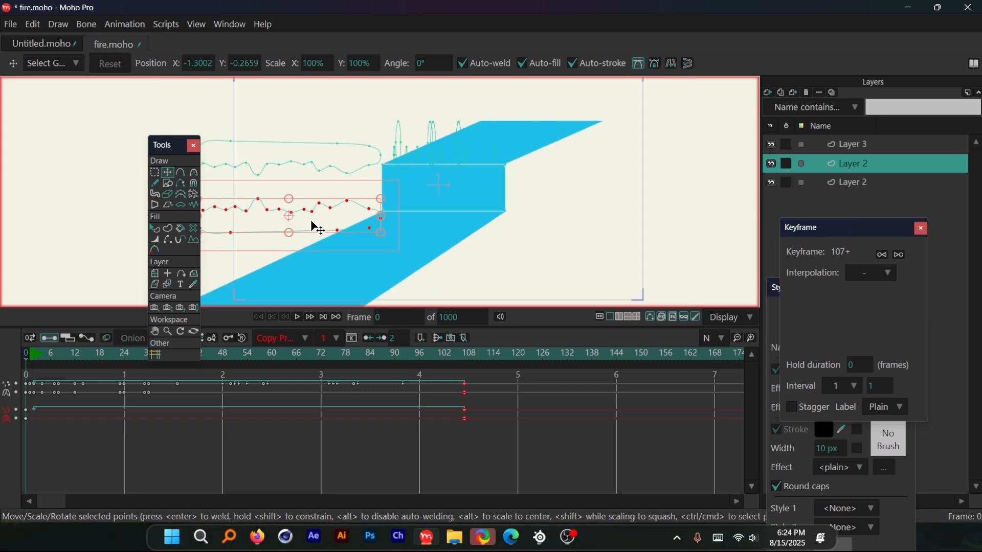
{"action": "scroll", "coordinate": [361, 221], "scroll_direction": "up", "scroll_amount": 2}
{"action": "left_click", "coordinate": [841, 146]}
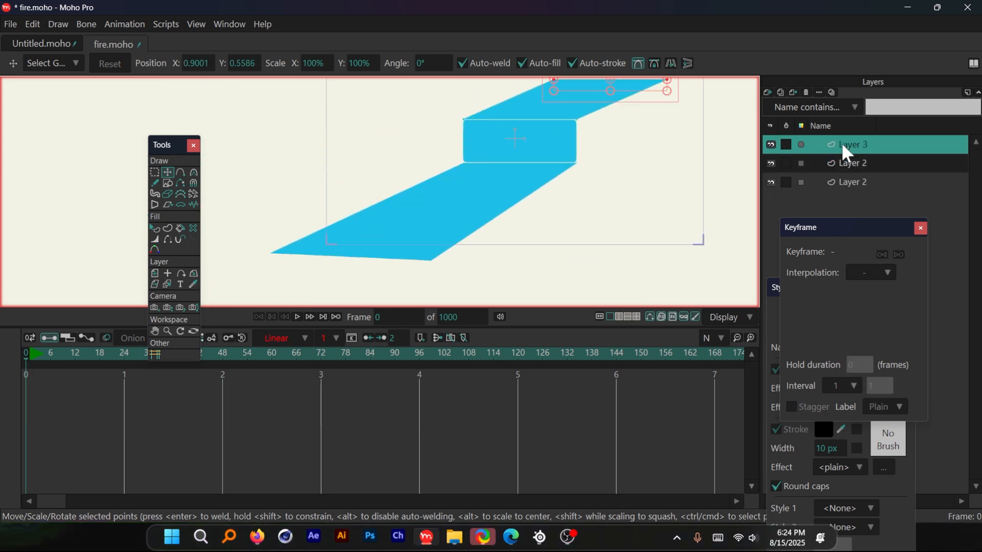
{"action": "left_click", "coordinate": [856, 181]}
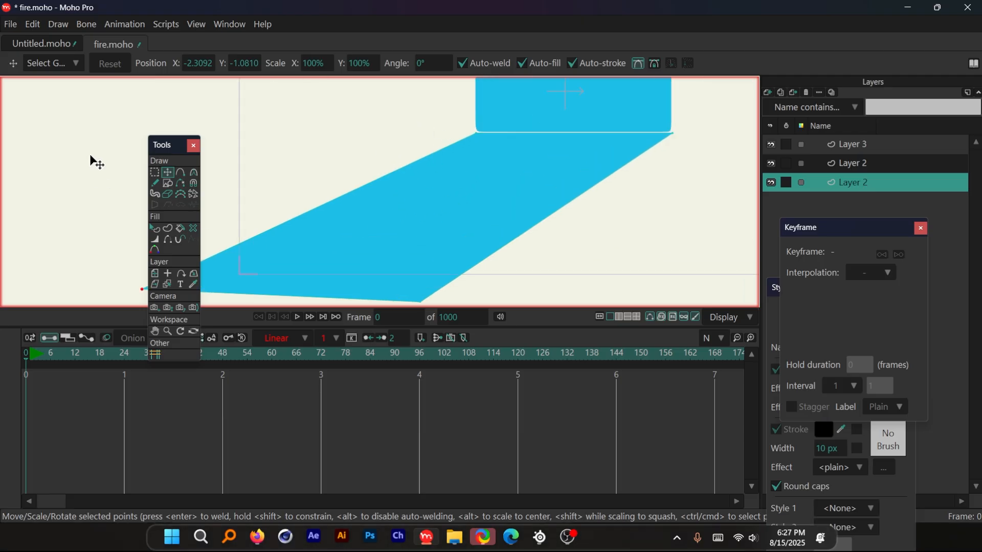
Draw a blue rectangle across the slanted band below the main rectangle and prepare its points for transforming.
{"action": "left_click", "coordinate": [167, 183]}
{"action": "scroll", "coordinate": [346, 198], "scroll_direction": "down", "scroll_amount": 2}
{"action": "mouse_move", "coordinate": [335, 185]}
{"action": "left_mouse_down"}
{"action": "mouse_move", "coordinate": [480, 228]}
{"action": "mouse_move", "coordinate": [499, 219]}
{"action": "left_mouse_up"}
{"action": "key", "text": "ctrl+z"}
{"action": "scroll", "coordinate": [234, 191], "scroll_direction": "up", "scroll_amount": 2}
{"action": "key", "text": "t"}
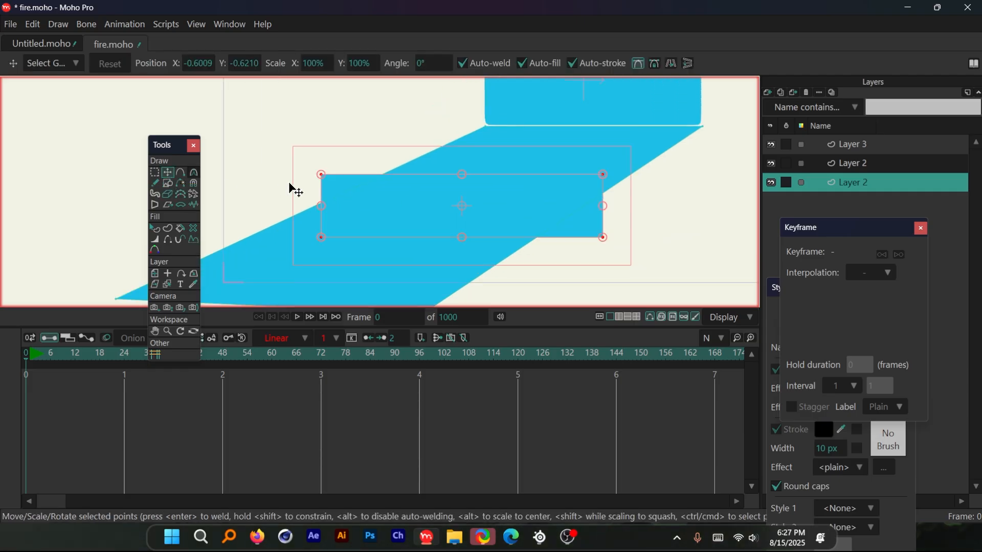
Reposition the new rectangle's four corner points individually so they protrude only slightly past the slanted band's two long edges.
{"action": "left_click", "coordinate": [323, 241]}
{"action": "left_click", "coordinate": [323, 241]}
{"action": "left_click_drag", "start_coordinate": [323, 241], "coordinate": [300, 206]}
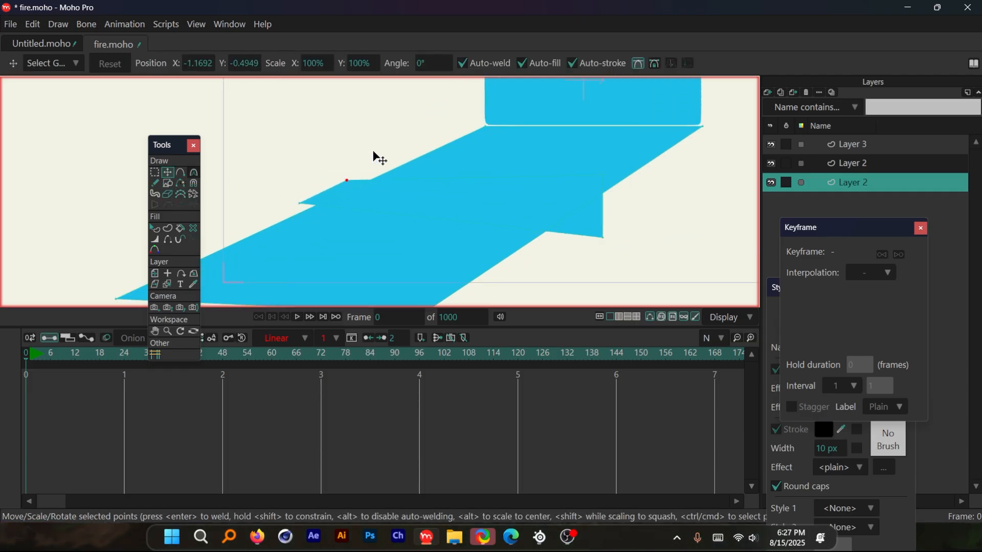
{"action": "scroll", "coordinate": [379, 158], "scroll_direction": "down", "scroll_amount": 1}
{"action": "scroll", "coordinate": [534, 214], "scroll_direction": "down", "scroll_amount": 1}
{"action": "left_click_drag", "start_coordinate": [527, 206], "coordinate": [480, 219]}
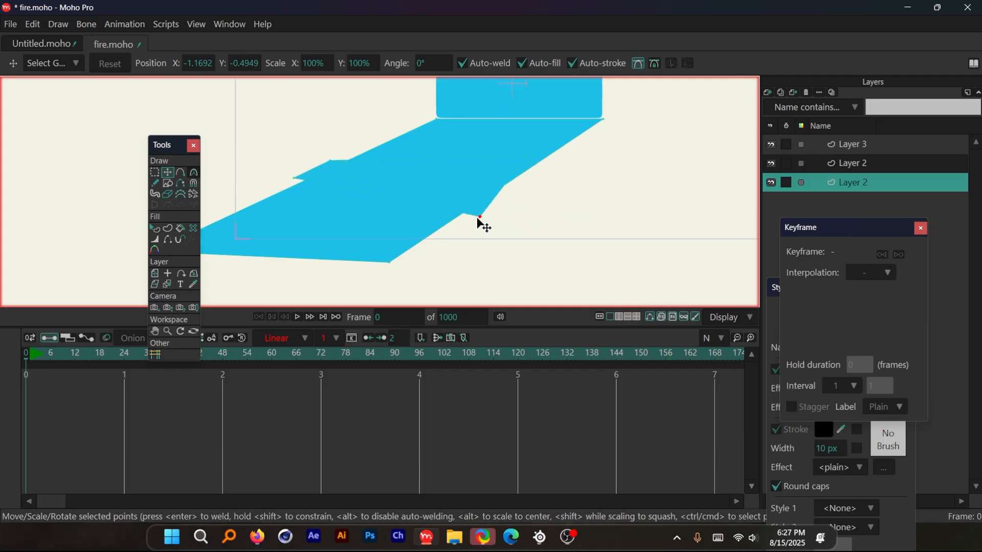
{"action": "scroll", "coordinate": [486, 201], "scroll_direction": "up", "scroll_amount": 2}
{"action": "left_click", "coordinate": [494, 180]}
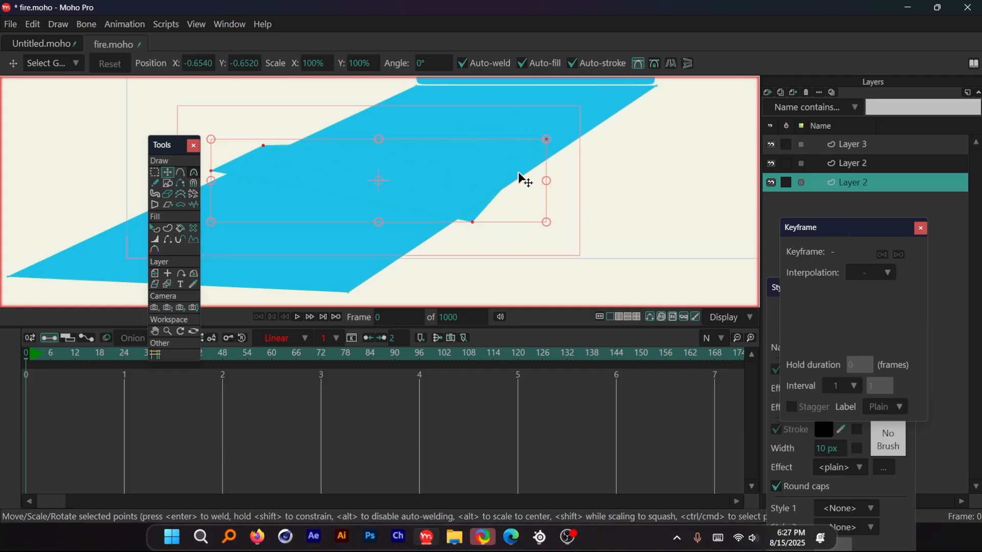
{"action": "left_click", "coordinate": [499, 179]}
{"action": "left_click_drag", "start_coordinate": [546, 139], "coordinate": [509, 198]}
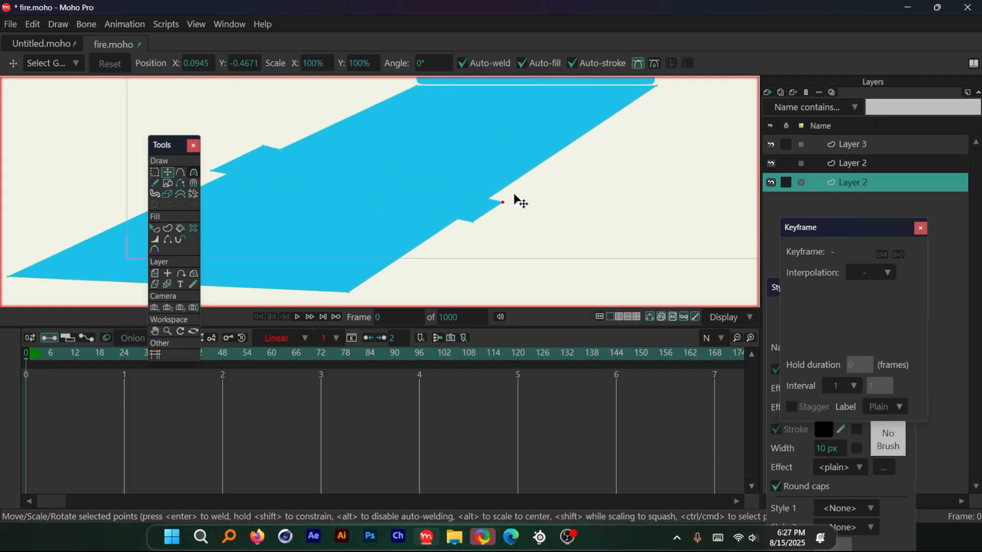
Select the reshaped rectangle and combine it additively with the slanted band at a 19% blend.
{"action": "scroll", "coordinate": [517, 200], "scroll_direction": "down", "scroll_amount": 1}
{"action": "scroll", "coordinate": [257, 168], "scroll_direction": "up", "scroll_amount": 1}
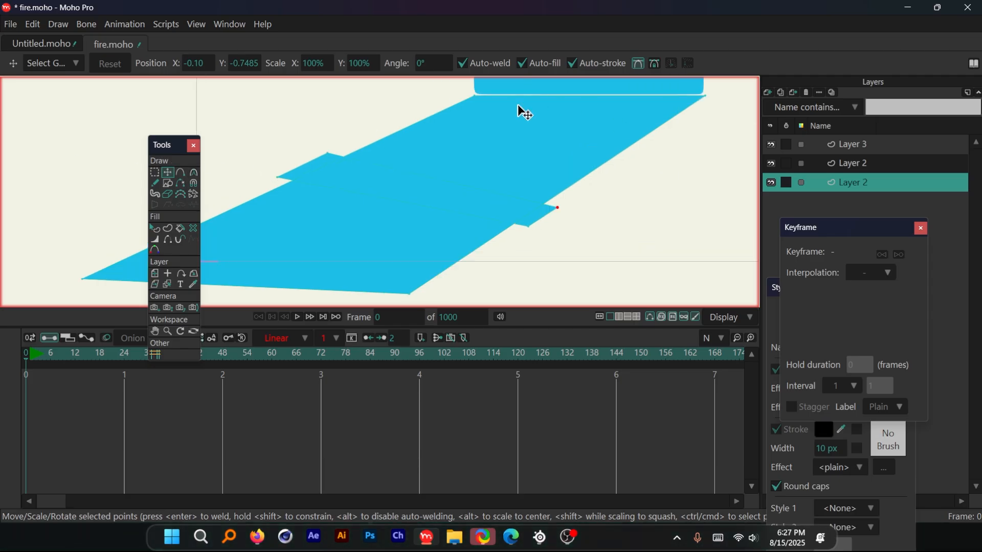
{"action": "scroll", "coordinate": [463, 202], "scroll_direction": "up", "scroll_amount": 1}
{"action": "scroll", "coordinate": [486, 176], "scroll_direction": "down", "scroll_amount": 2}
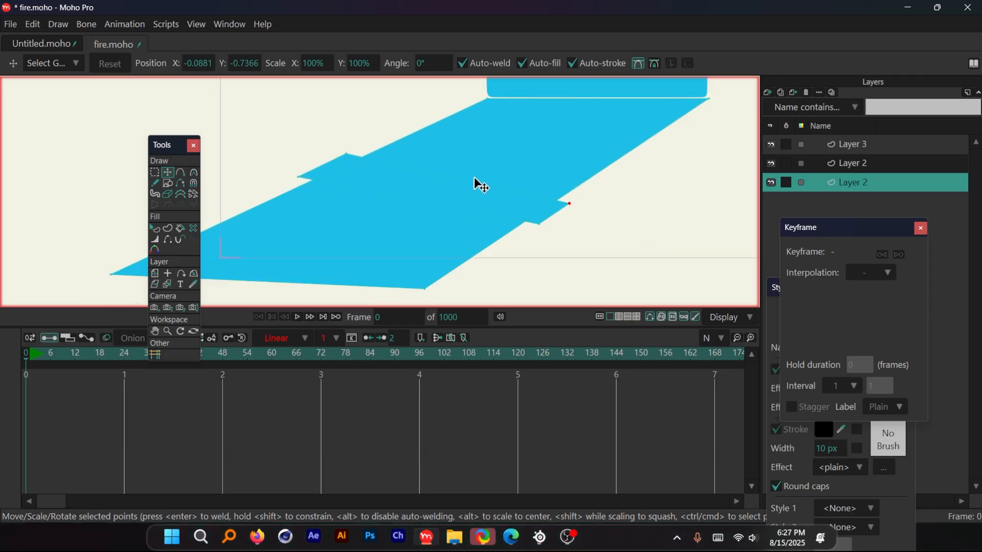
{"action": "scroll", "coordinate": [477, 184], "scroll_direction": "up", "scroll_amount": 1}
{"action": "scroll", "coordinate": [360, 178], "scroll_direction": "up", "scroll_amount": 1}
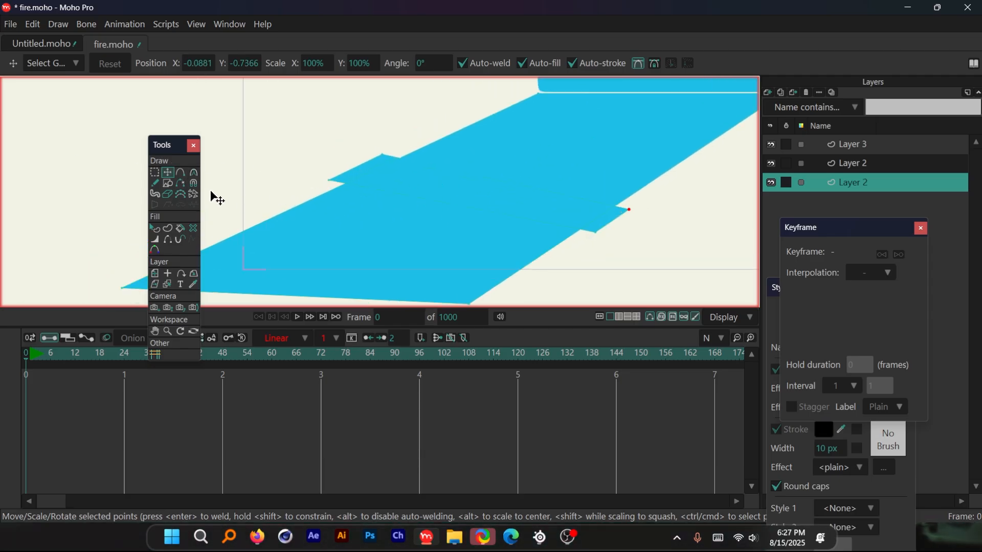
{"action": "left_click", "coordinate": [156, 233]}
{"action": "scroll", "coordinate": [432, 154], "scroll_direction": "down", "scroll_amount": 1}
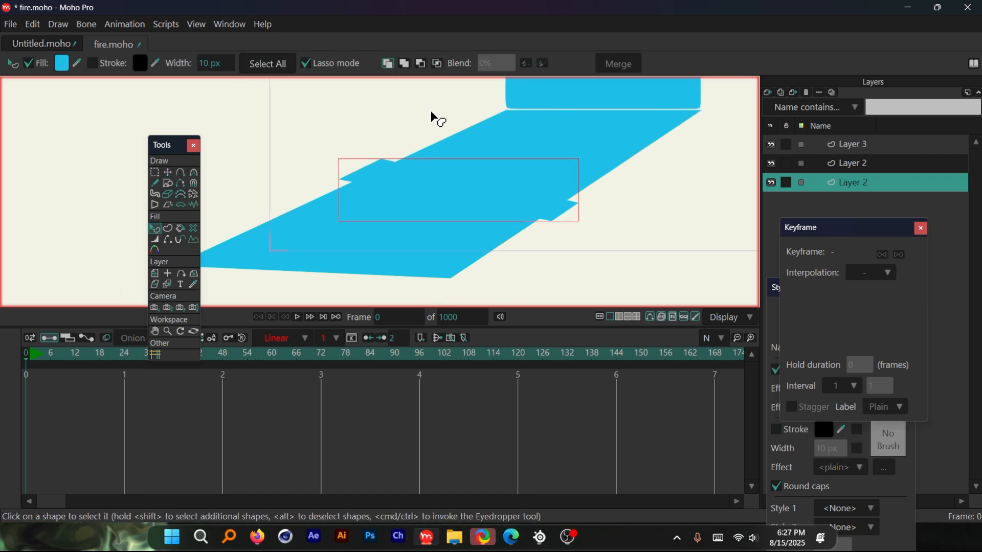
{"action": "left_click", "coordinate": [421, 64]}
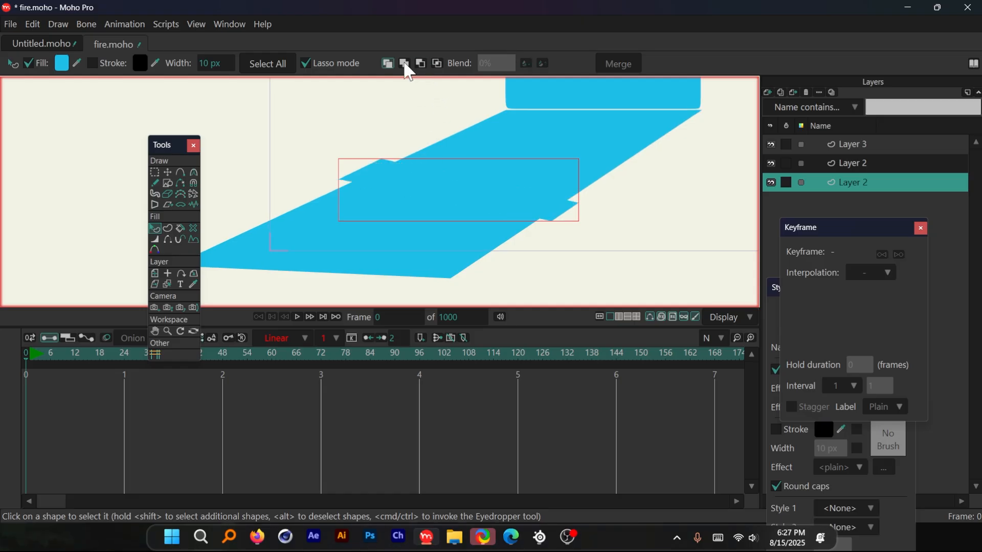
{"action": "left_click", "coordinate": [405, 63]}
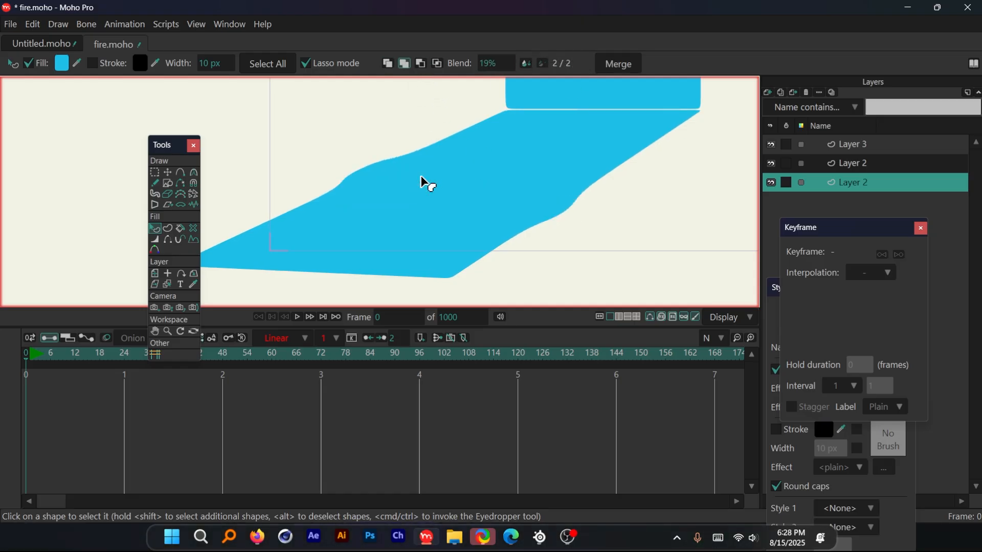
Pull the added shape's leftmost point slightly outward and smooth it to a curvature of 0.30.
{"action": "left_click", "coordinate": [167, 173]}
{"action": "left_click_drag", "start_coordinate": [396, 155], "coordinate": [460, 168]}
{"action": "scroll", "coordinate": [357, 168], "scroll_direction": "up", "scroll_amount": 2}
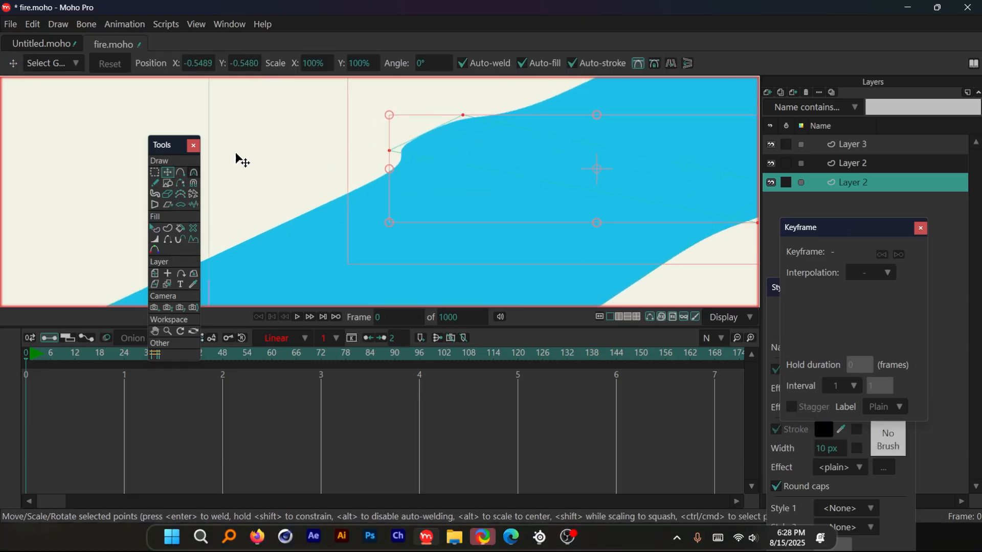
{"action": "left_click_drag", "start_coordinate": [391, 149], "coordinate": [374, 153]}
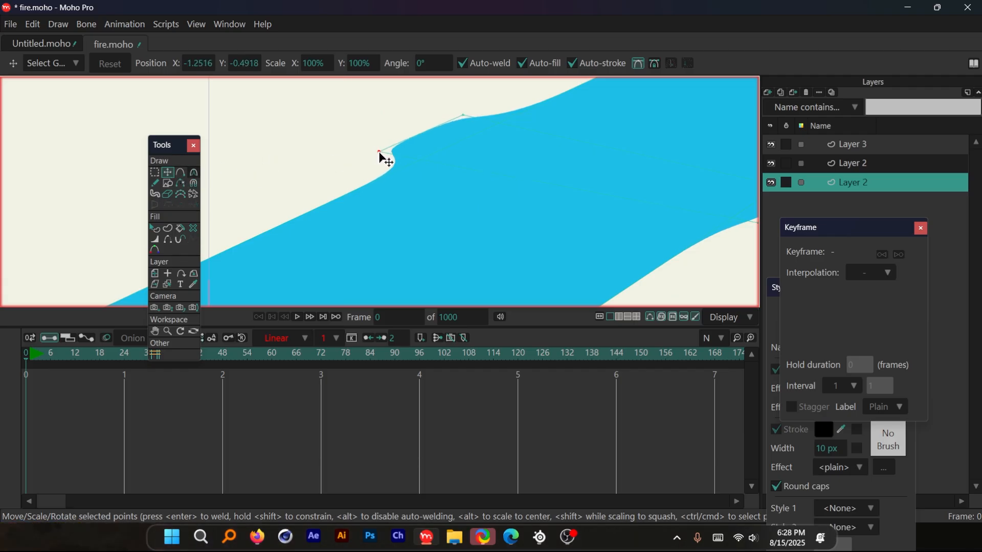
{"action": "left_click", "coordinate": [194, 173]}
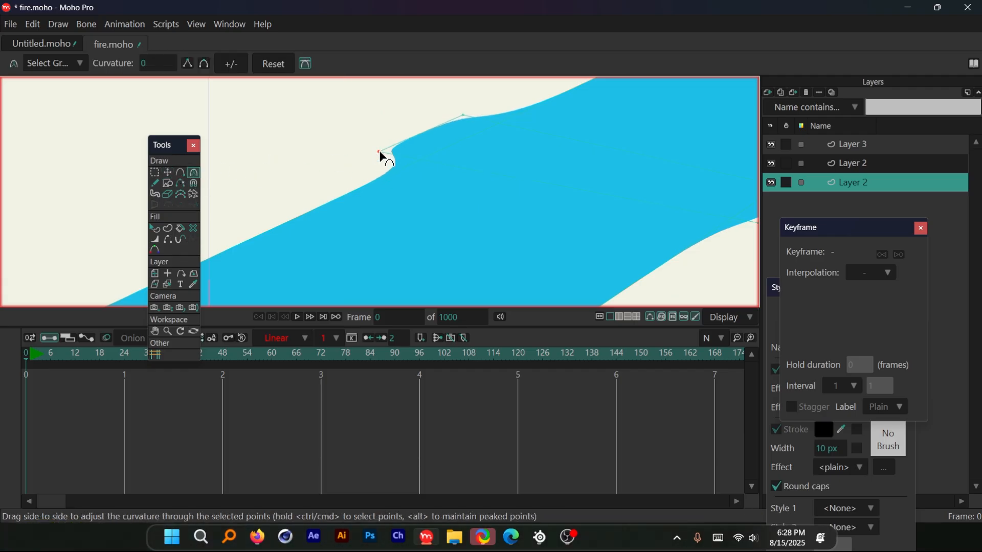
{"action": "left_click", "coordinate": [203, 67]}
{"action": "scroll", "coordinate": [374, 155], "scroll_direction": "down", "scroll_amount": 3}
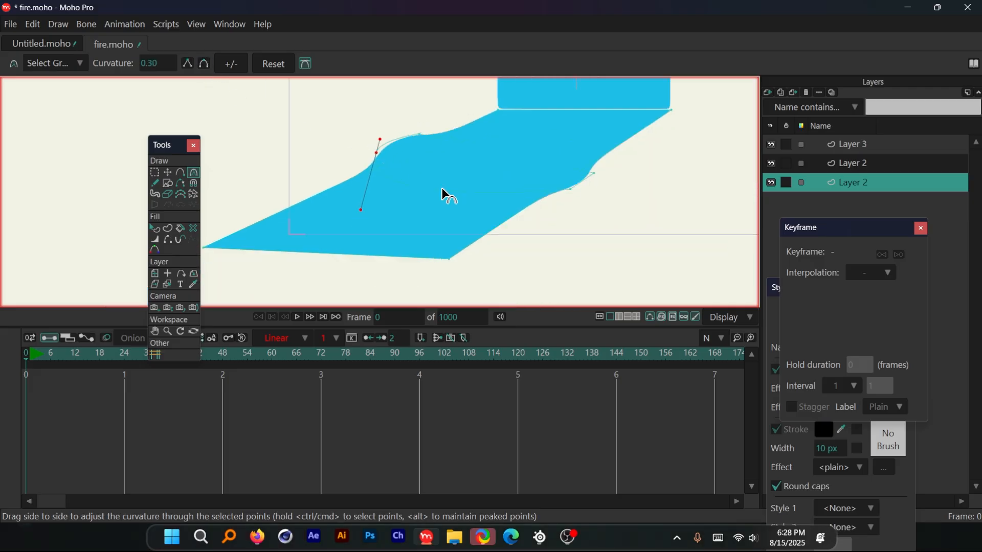
Smooth the added shape's two points on the band's right edge to a curvature of 0.30 and angle their handles inward.
{"action": "scroll", "coordinate": [504, 198], "scroll_direction": "up", "scroll_amount": 1}
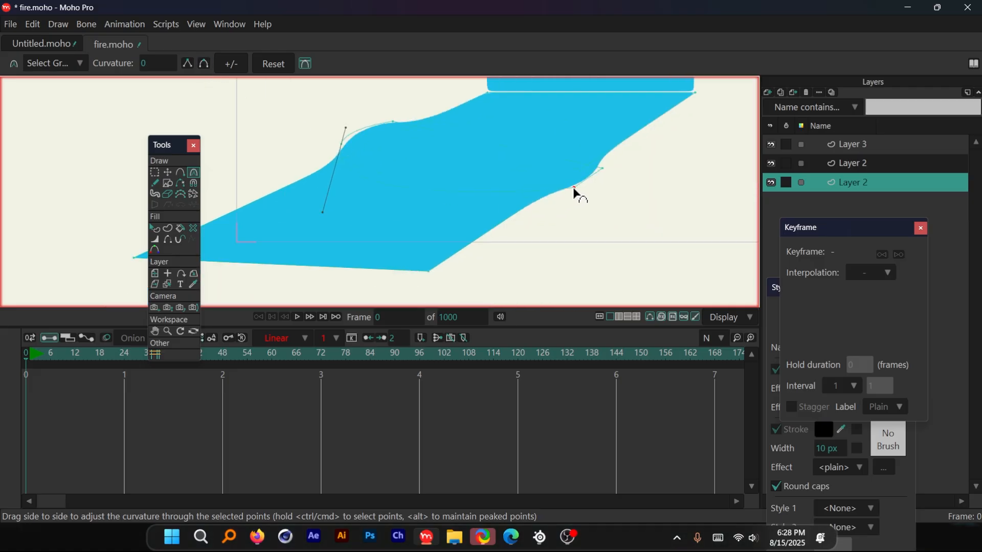
{"action": "left_click", "coordinate": [575, 190]}
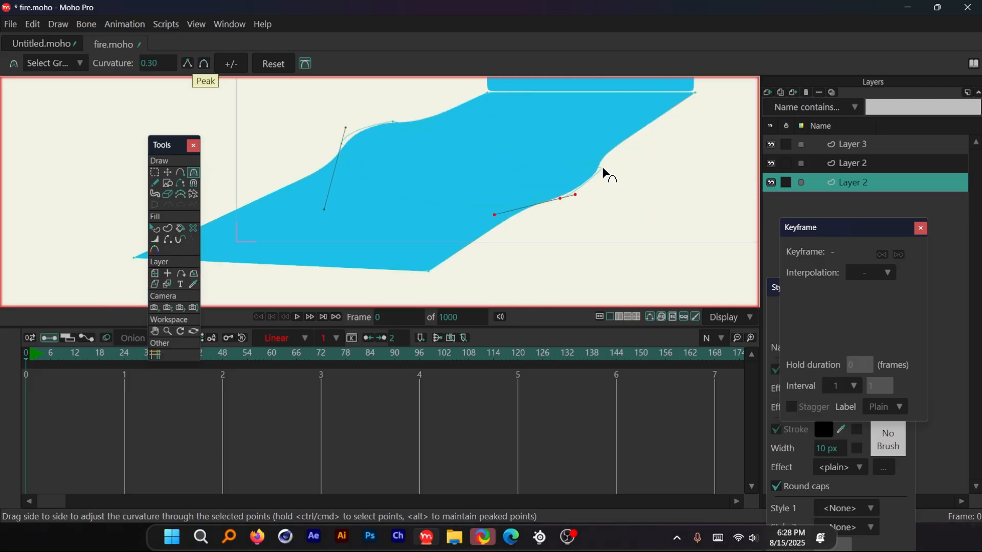
{"action": "left_click", "coordinate": [204, 66]}
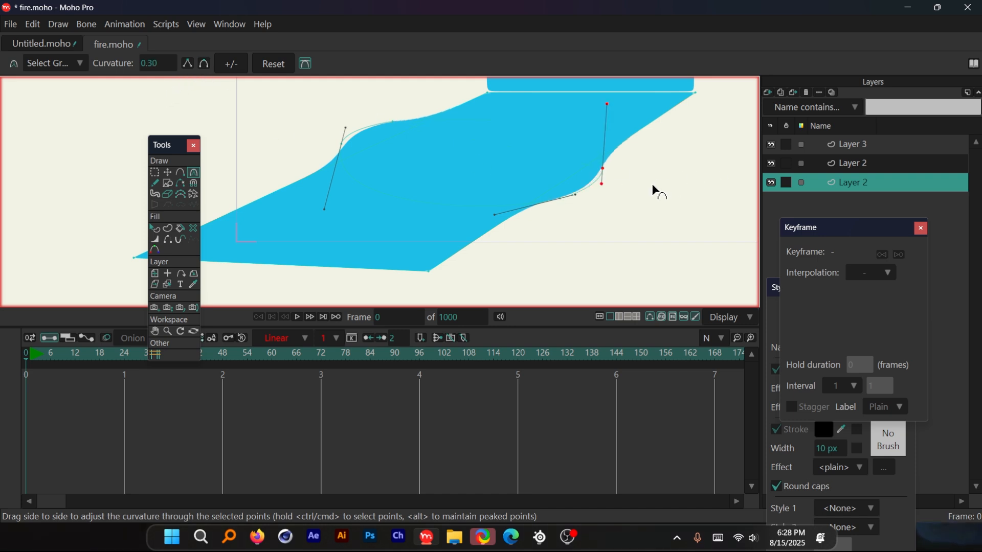
{"action": "scroll", "coordinate": [653, 190], "scroll_direction": "up", "scroll_amount": 2}
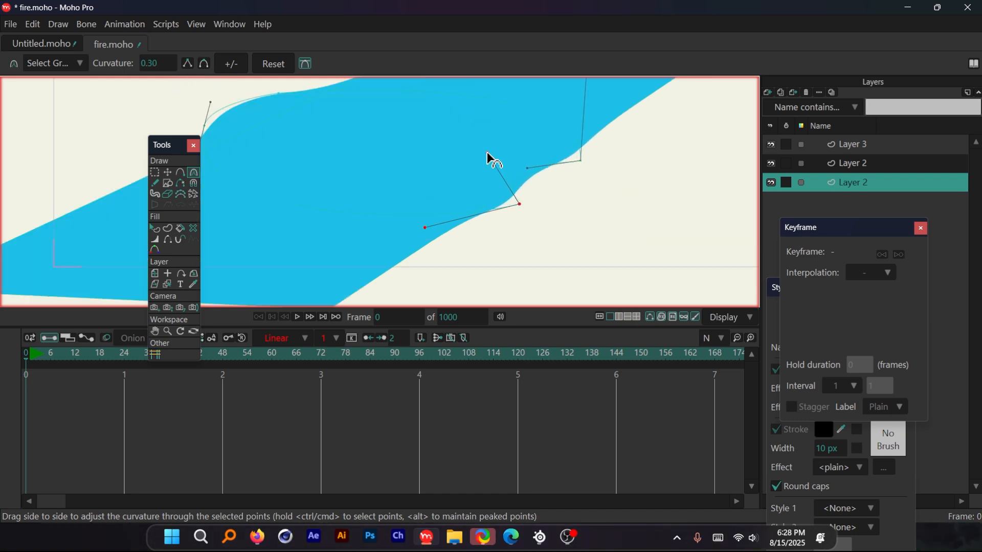
Move the two points on the band's right edge slightly inward to lessen the bulge.
{"action": "scroll", "coordinate": [562, 205], "scroll_direction": "down", "scroll_amount": 3}
{"action": "scroll", "coordinate": [563, 197], "scroll_direction": "up", "scroll_amount": 1}
{"action": "left_click", "coordinate": [556, 211]}
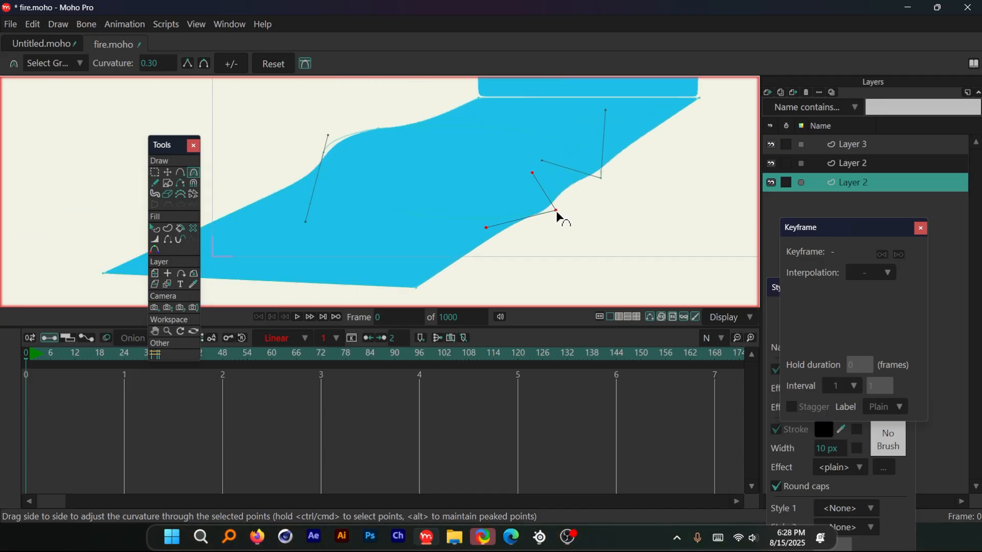
{"action": "left_click", "coordinate": [169, 172]}
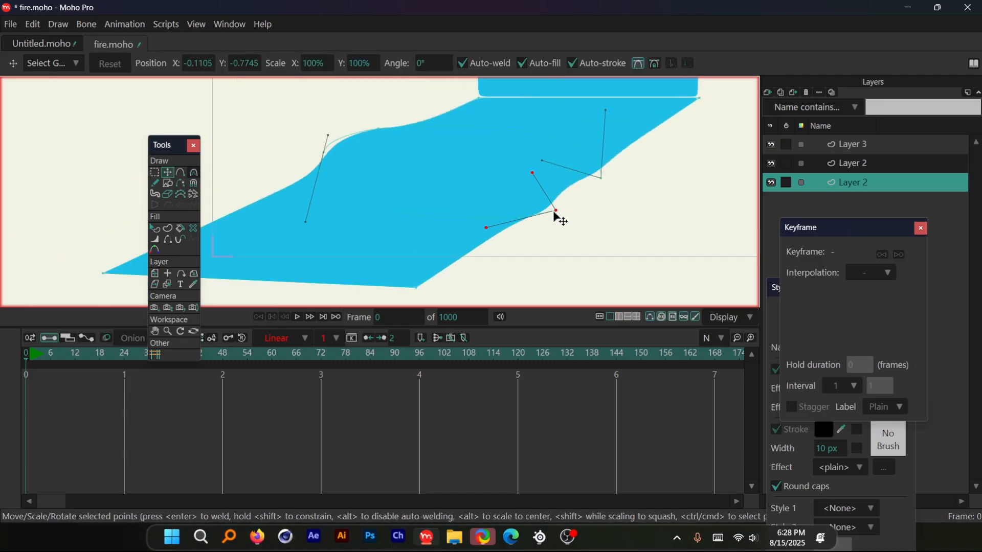
{"action": "mouse_move", "coordinate": [601, 179]}
{"action": "left_mouse_down"}
{"action": "mouse_move", "coordinate": [594, 188]}
{"action": "mouse_move", "coordinate": [595, 180]}
{"action": "left_mouse_up"}
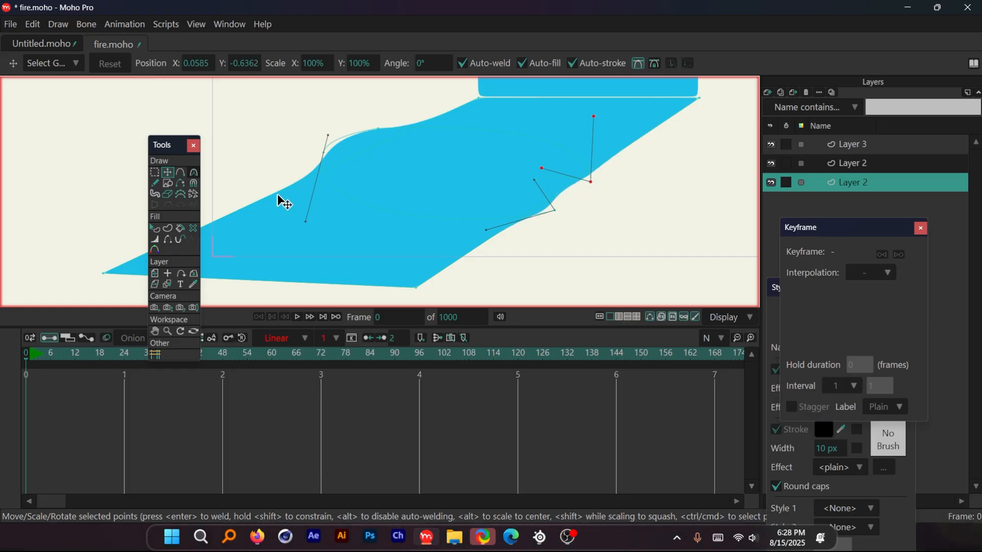
Try a purple fill on the blended shape inside the slanted band and undo it.
{"action": "left_click", "coordinate": [156, 229]}
{"action": "left_click", "coordinate": [409, 160]}
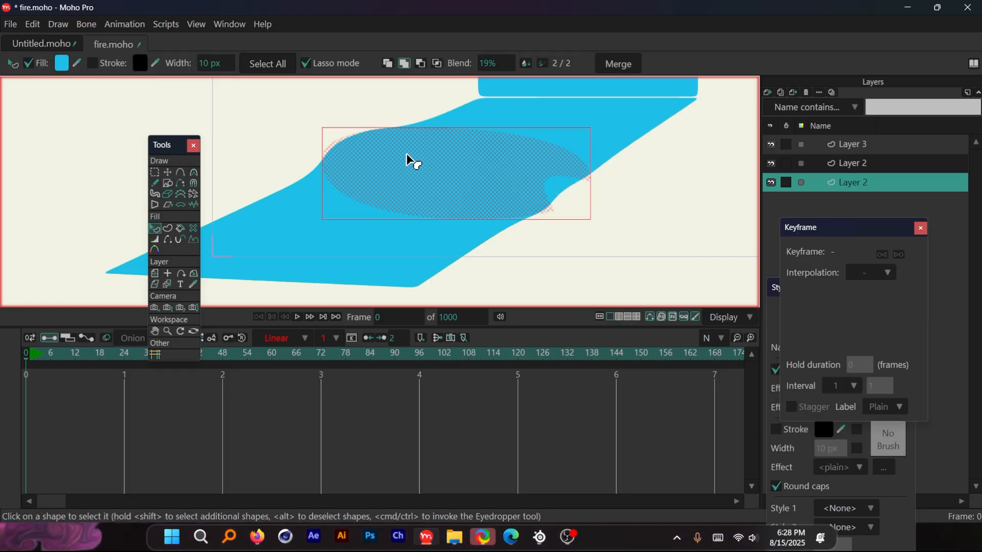
{"action": "scroll", "coordinate": [447, 172], "scroll_direction": "down", "scroll_amount": 1}
{"action": "scroll", "coordinate": [447, 168], "scroll_direction": "up", "scroll_amount": 1}
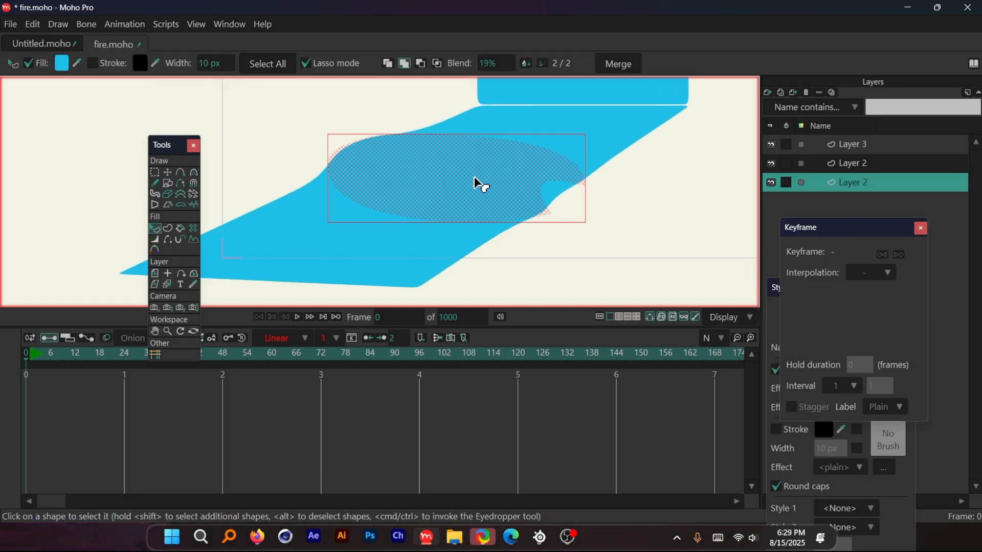
{"action": "left_click", "coordinate": [62, 62]}
{"action": "left_click", "coordinate": [834, 243]}
{"action": "left_click", "coordinate": [850, 372]}
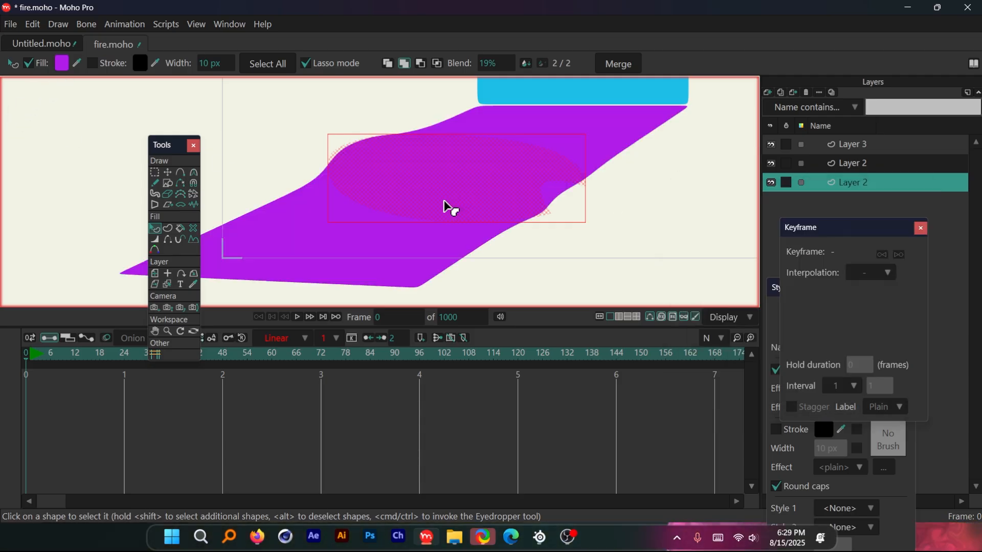
{"action": "key", "text": "ctrl+z"}
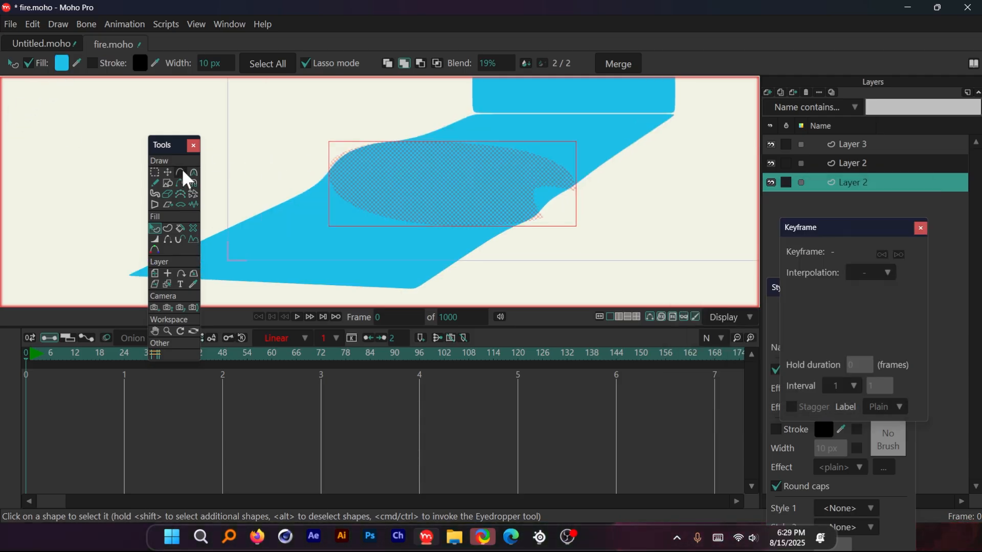
Adjust the curve handles of the added shape's two right-edge points to flatten the bulge on the band's right edge.
{"action": "key", "text": "t"}
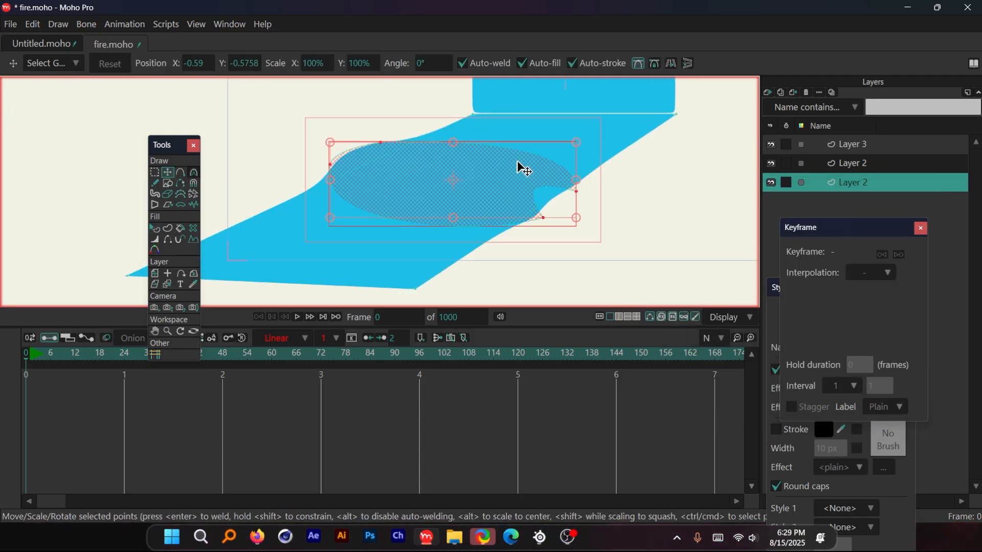
{"action": "left_click", "coordinate": [578, 192]}
{"action": "scroll", "coordinate": [583, 199], "scroll_direction": "up", "scroll_amount": 2}
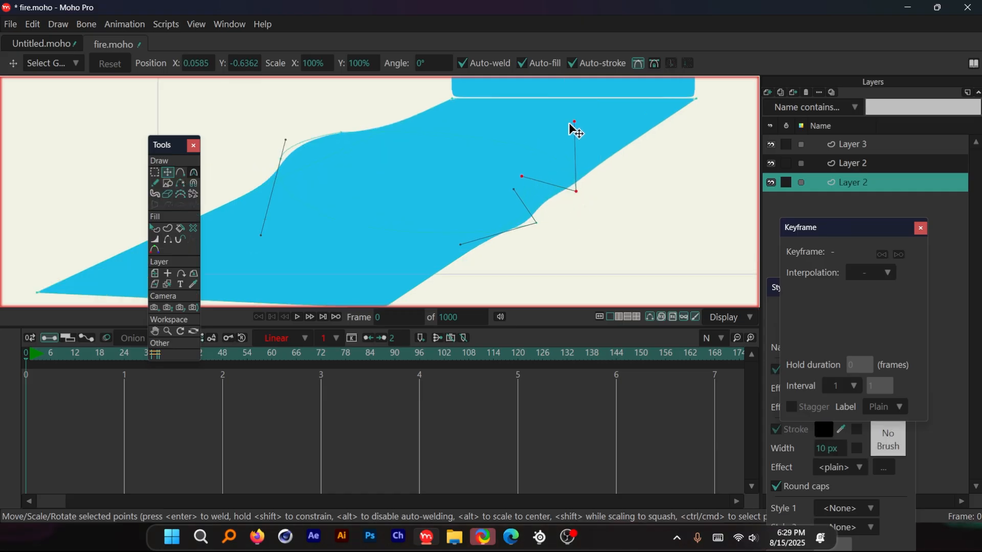
{"action": "left_click_drag", "start_coordinate": [528, 150], "coordinate": [521, 155]}
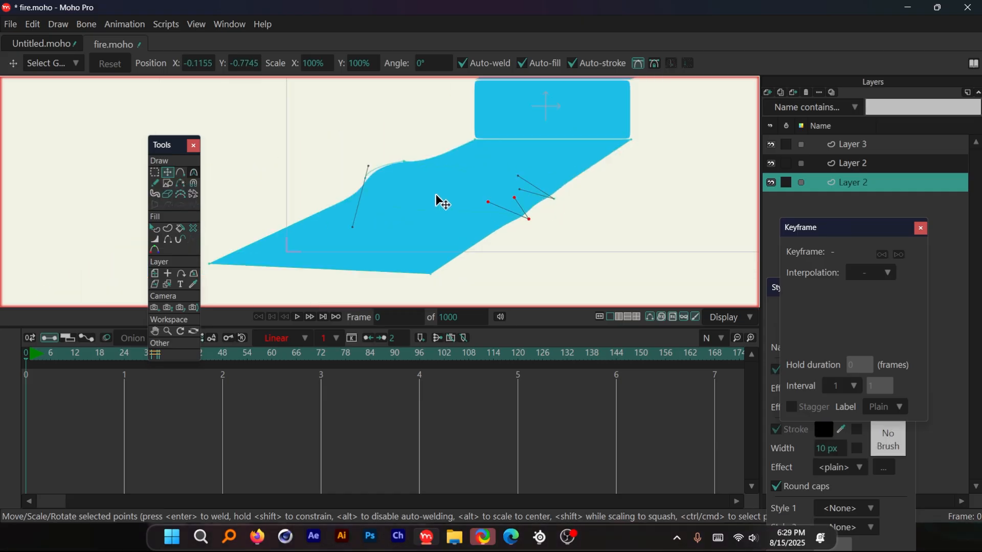
Try sliding the whole added shape along the band to test its bulges and undo the moves.
{"action": "scroll", "coordinate": [457, 191], "scroll_direction": "up", "scroll_amount": 1}
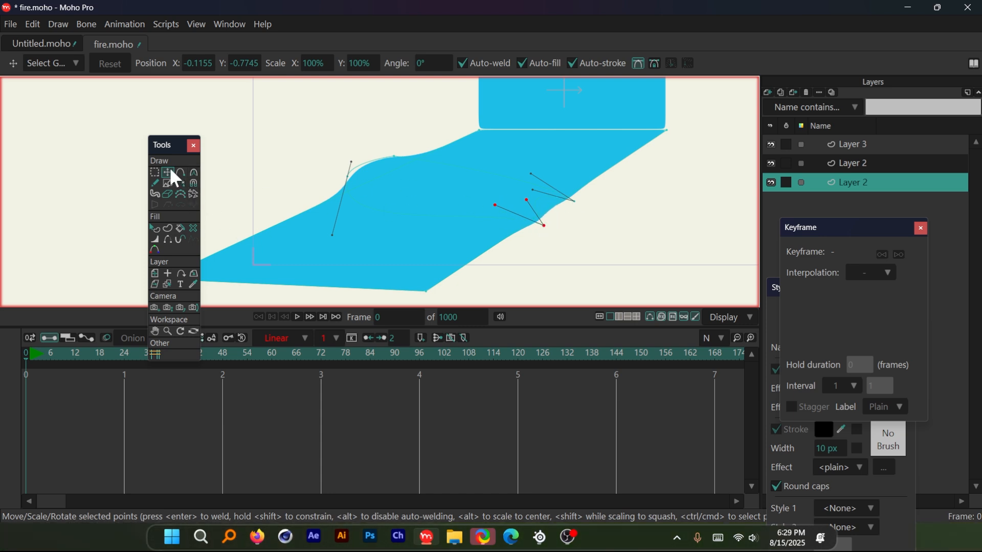
{"action": "left_click", "coordinate": [452, 191]}
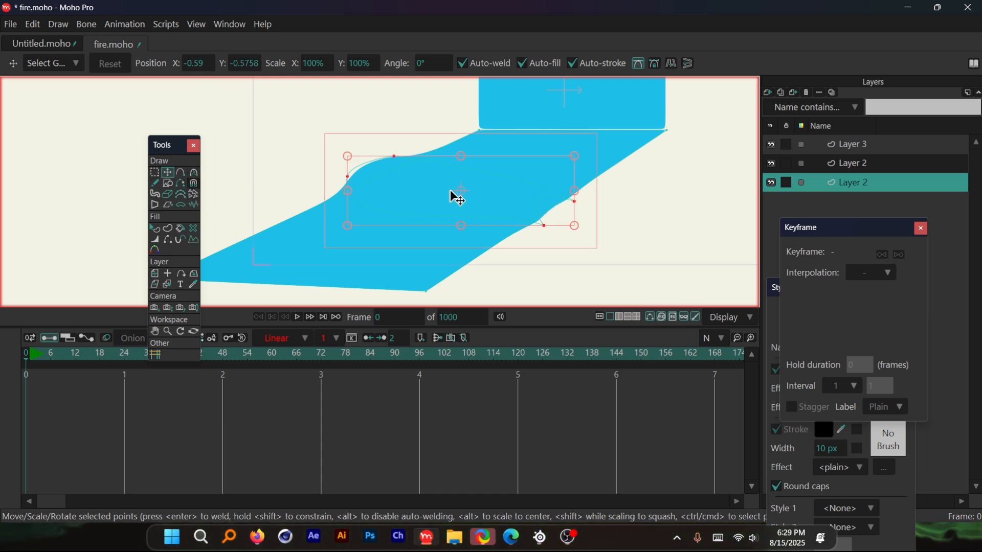
{"action": "scroll", "coordinate": [438, 195], "scroll_direction": "down", "scroll_amount": 1}
{"action": "left_click_drag", "start_coordinate": [429, 194], "coordinate": [455, 191]}
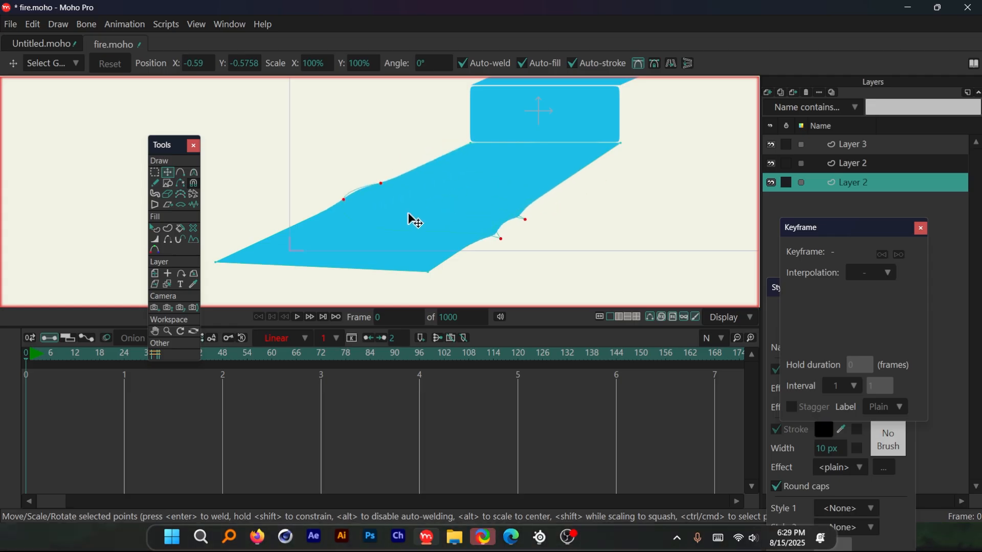
{"action": "scroll", "coordinate": [569, 201], "scroll_direction": "up", "scroll_amount": 2}
{"action": "scroll", "coordinate": [578, 209], "scroll_direction": "down", "scroll_amount": 4}
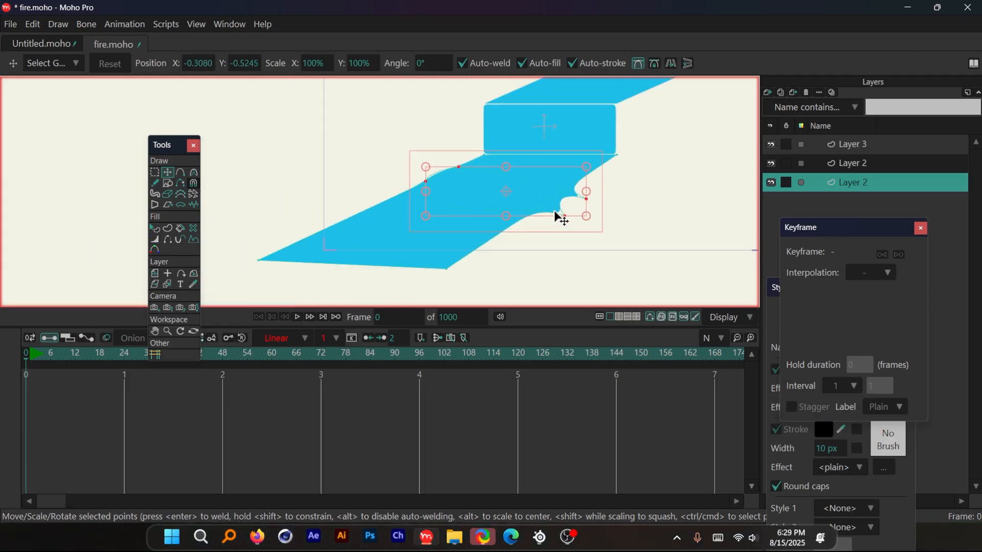
{"action": "key", "text": "ctrl+z"}
{"action": "key", "text": "ctrl+z"}
Retract the curve handles of the added shape's two right-edge points to make them sharp corners.
{"action": "left_click", "coordinate": [530, 221]}
{"action": "scroll", "coordinate": [529, 221], "scroll_direction": "up", "scroll_amount": 3}
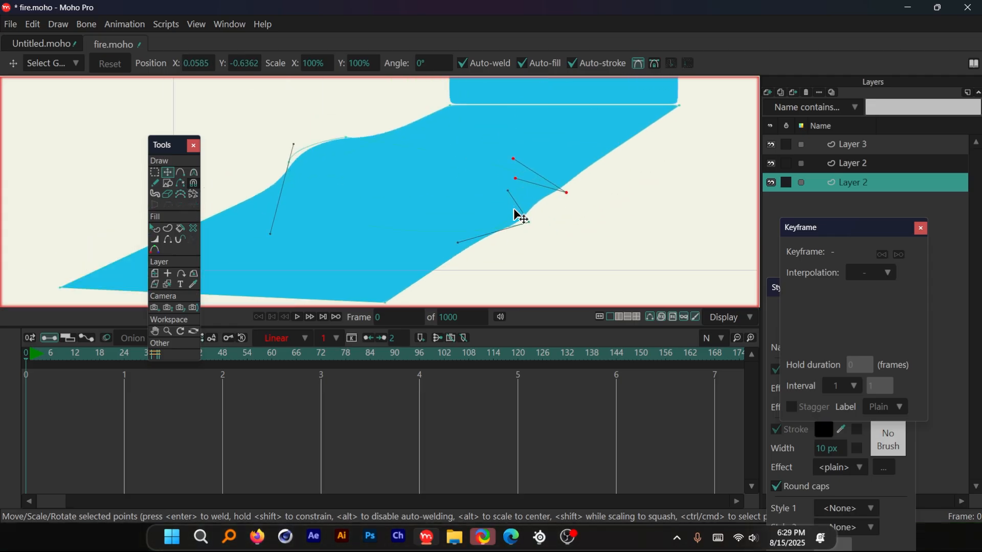
{"action": "key", "text": "ctrl+a"}
{"action": "left_click", "coordinate": [516, 209]}
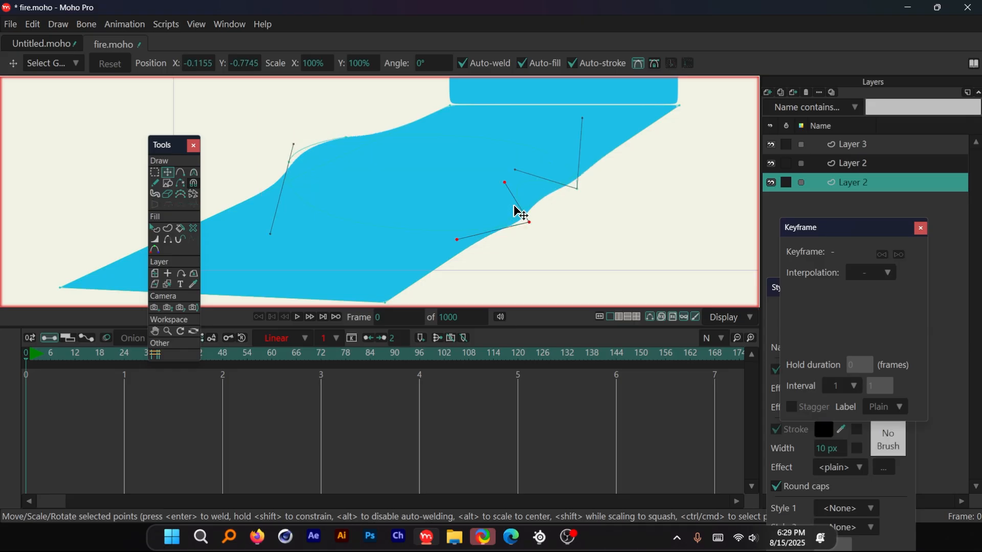
{"action": "scroll", "coordinate": [437, 211], "scroll_direction": "down", "scroll_amount": 2}
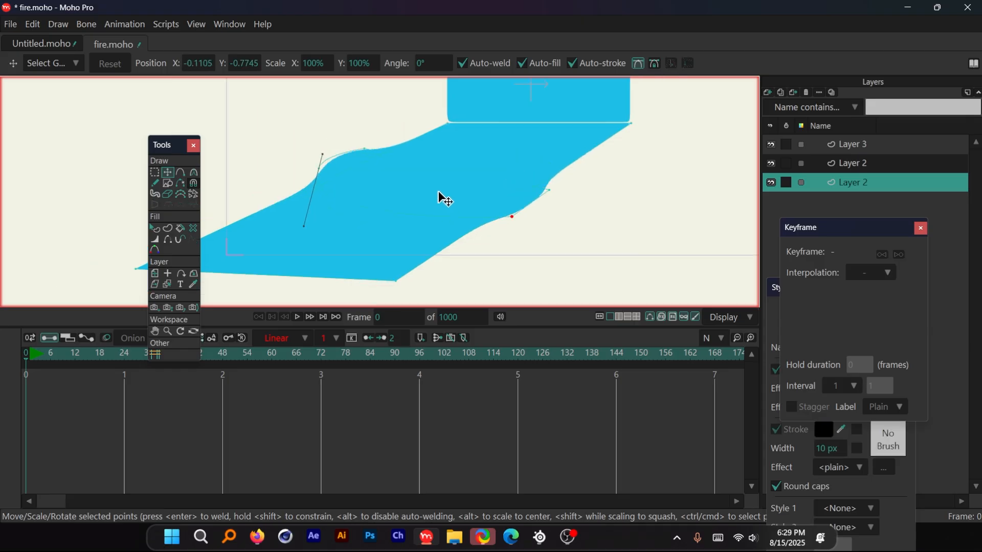
Select the whole added shape and slide it up along the band toward the rectangle.
{"action": "key", "text": "ctrl+a"}
{"action": "mouse_move", "coordinate": [391, 186]}
{"action": "left_mouse_down"}
{"action": "mouse_move", "coordinate": [423, 182]}
{"action": "mouse_move", "coordinate": [416, 168]}
{"action": "mouse_move", "coordinate": [391, 182]}
{"action": "mouse_move", "coordinate": [402, 182]}
{"action": "left_mouse_up"}
{"action": "scroll", "coordinate": [561, 189], "scroll_direction": "down", "scroll_amount": 2}
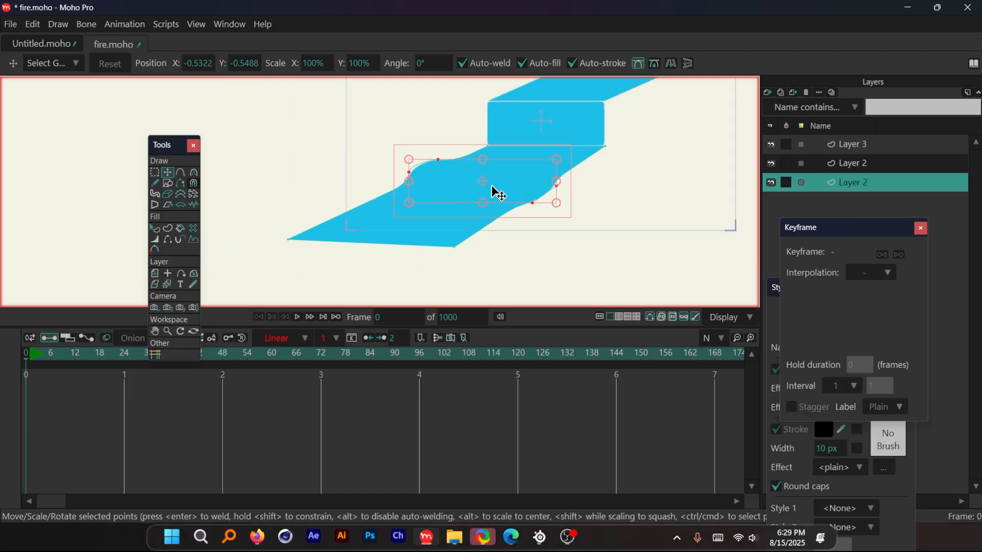
{"action": "left_click_drag", "start_coordinate": [480, 198], "coordinate": [534, 176]}
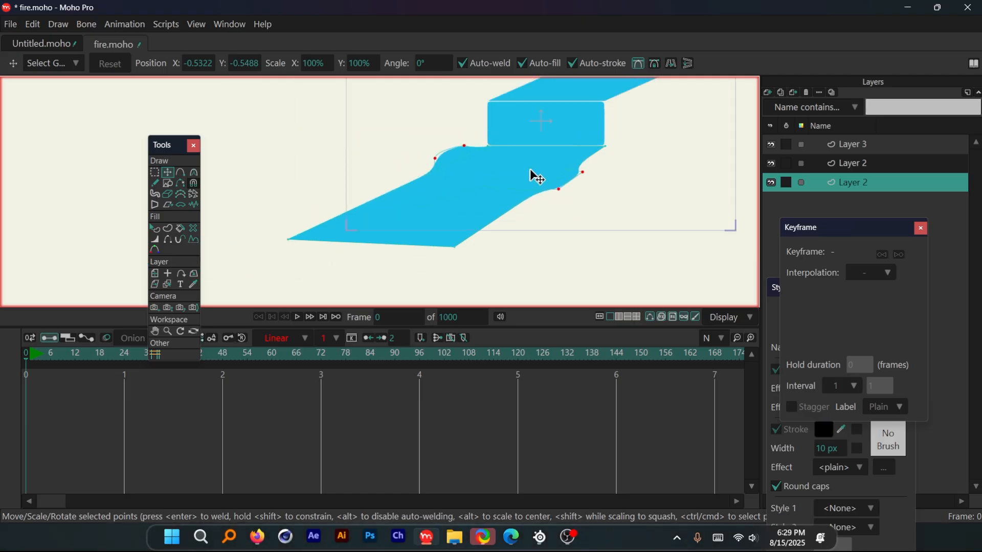
Line up the added shape's two right-edge points with the band's right edge, keeping the bulge on the left edge.
{"action": "scroll", "coordinate": [509, 191], "scroll_direction": "up", "scroll_amount": 2}
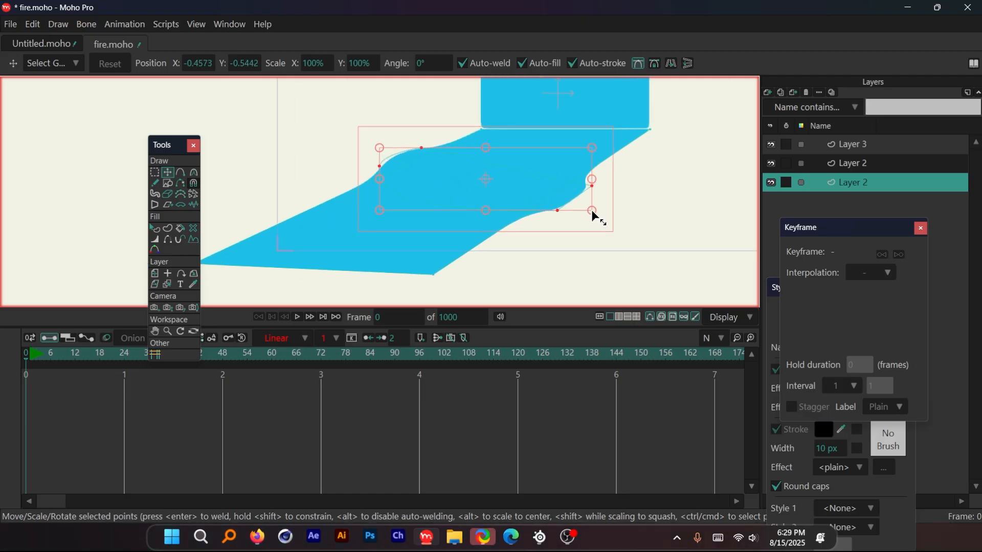
{"action": "left_click_drag", "start_coordinate": [592, 211], "coordinate": [556, 169]}
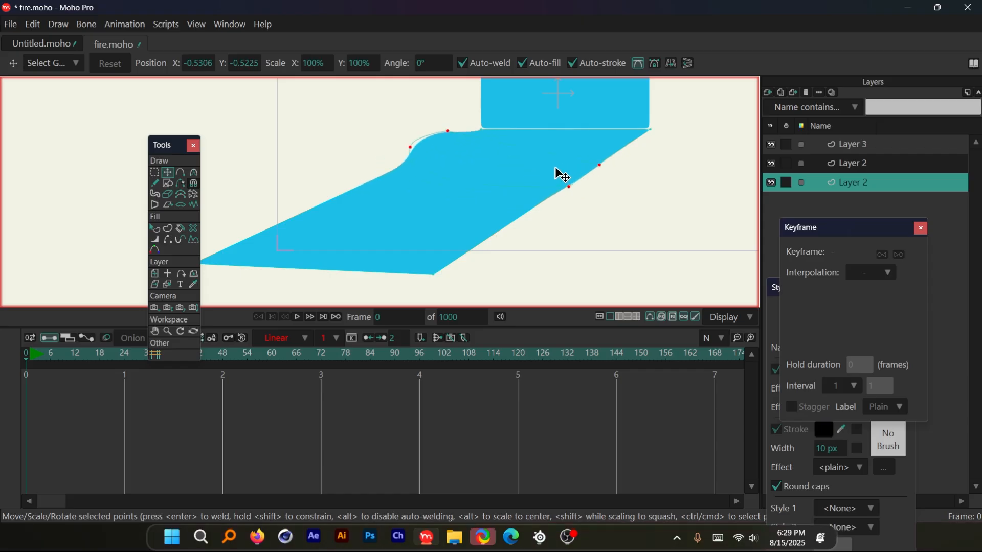
{"action": "left_click_drag", "start_coordinate": [472, 212], "coordinate": [569, 171]}
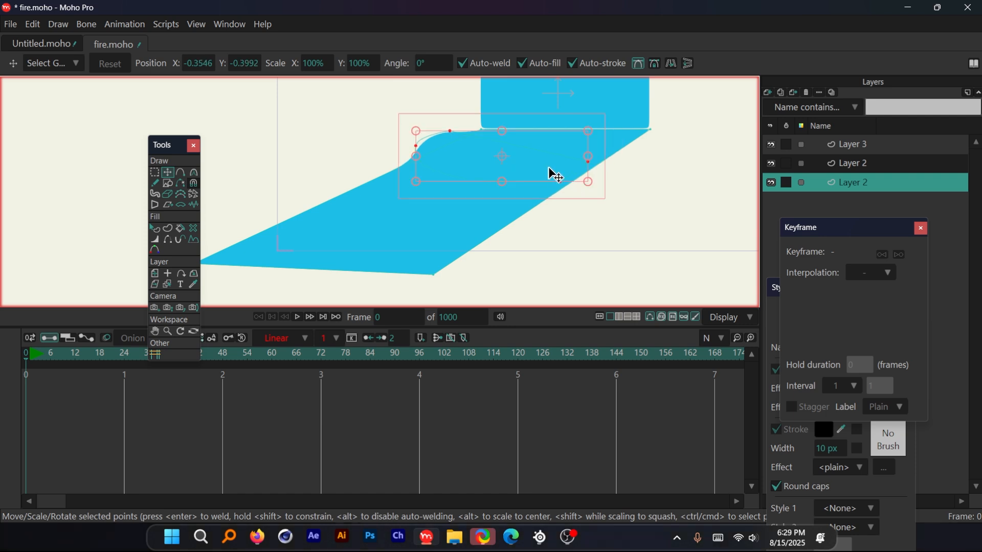
Draw a small circle overlapping the band's right edge near the added shape's right-edge points.
{"action": "scroll", "coordinate": [545, 173], "scroll_direction": "up", "scroll_amount": 2}
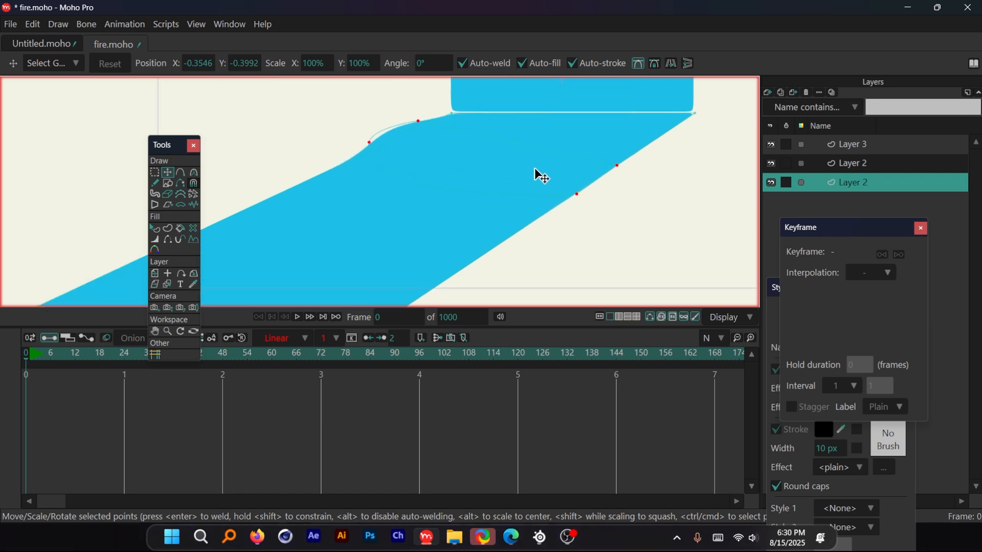
{"action": "scroll", "coordinate": [608, 150], "scroll_direction": "up", "scroll_amount": 1}
{"action": "scroll", "coordinate": [608, 159], "scroll_direction": "up", "scroll_amount": 1}
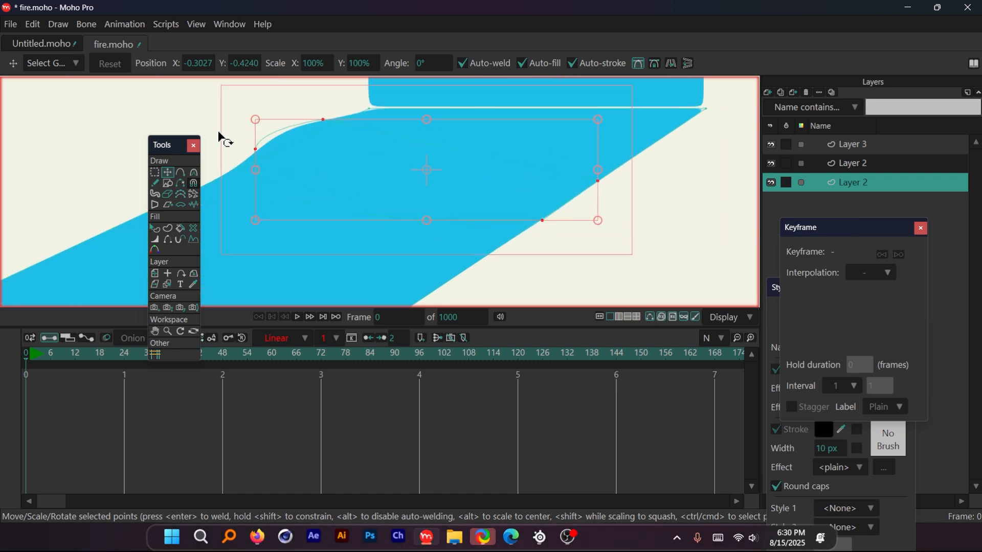
{"action": "left_click", "coordinate": [168, 183]}
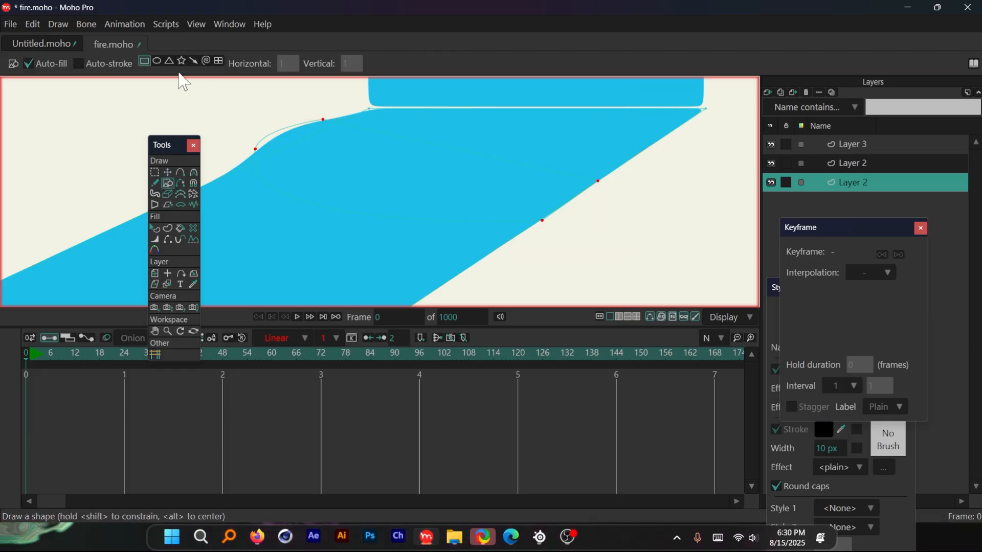
{"action": "mouse_move", "coordinate": [551, 179]}
{"action": "left_mouse_down"}
{"action": "mouse_move", "coordinate": [605, 233]}
{"action": "mouse_move", "coordinate": [613, 228]}
{"action": "left_mouse_up"}
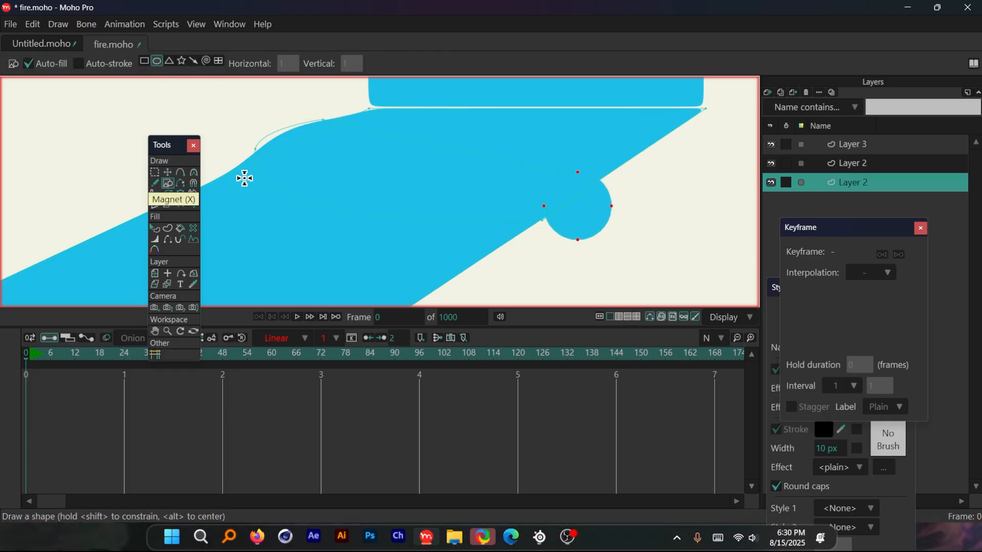
Subtract the small circle from the band with a soft blend of about 10%.
{"action": "left_click", "coordinate": [156, 228]}
{"action": "left_click", "coordinate": [592, 207]}
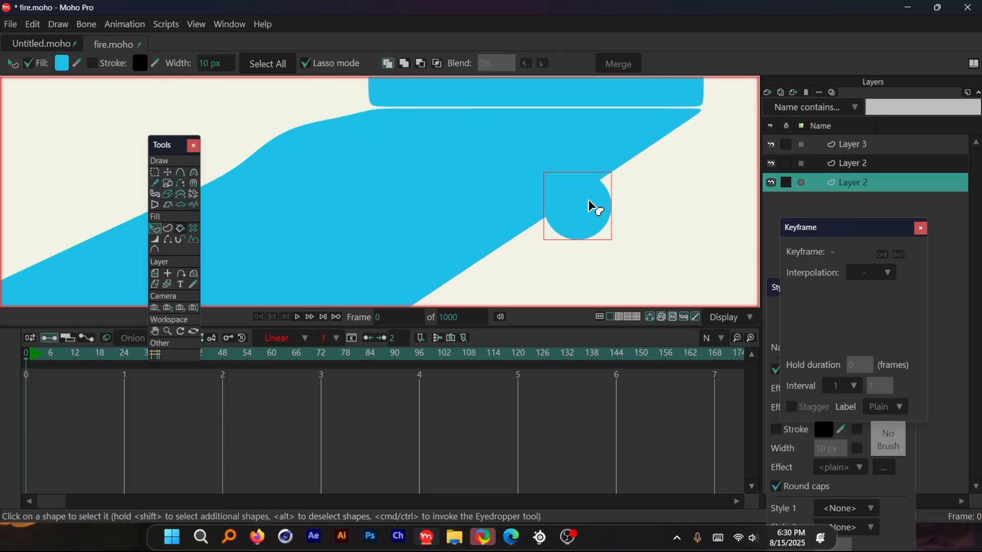
{"action": "left_click", "coordinate": [419, 63]}
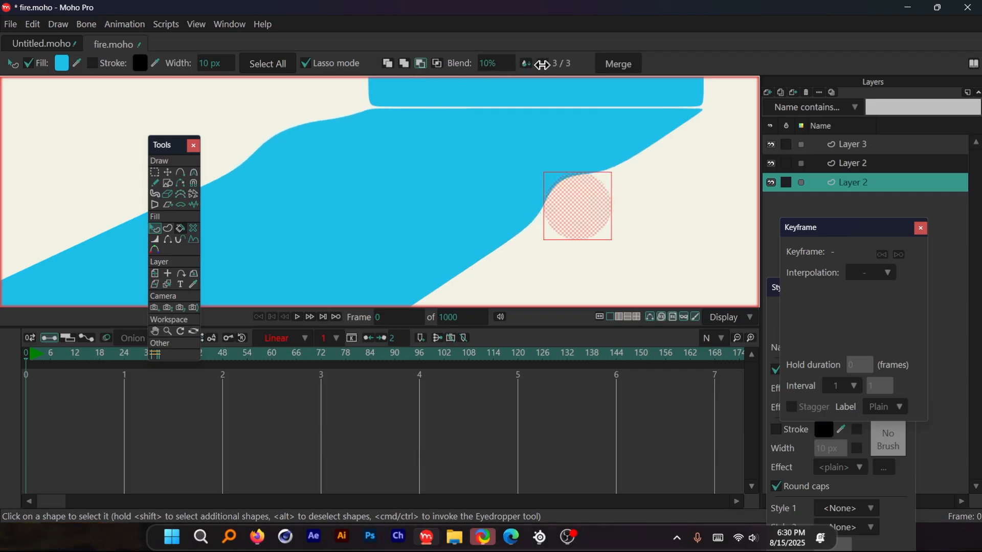
{"action": "left_click_drag", "start_coordinate": [532, 68], "coordinate": [521, 69]}
Nudge the subtracted circle slightly inward along the band's right edge.
{"action": "key", "text": "t"}
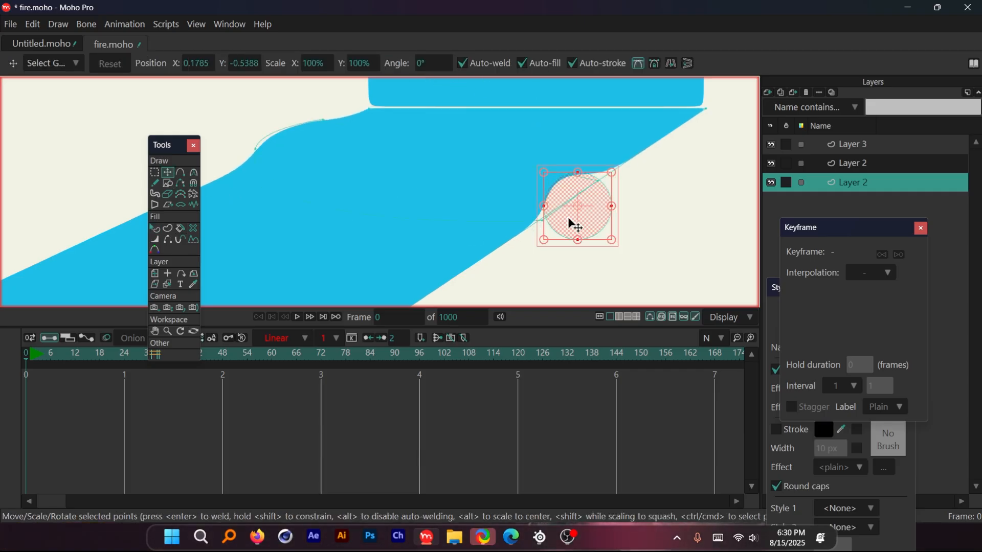
{"action": "mouse_move", "coordinate": [585, 219]}
{"action": "left_mouse_down"}
{"action": "mouse_move", "coordinate": [591, 228]}
{"action": "mouse_move", "coordinate": [584, 216]}
{"action": "left_mouse_up"}
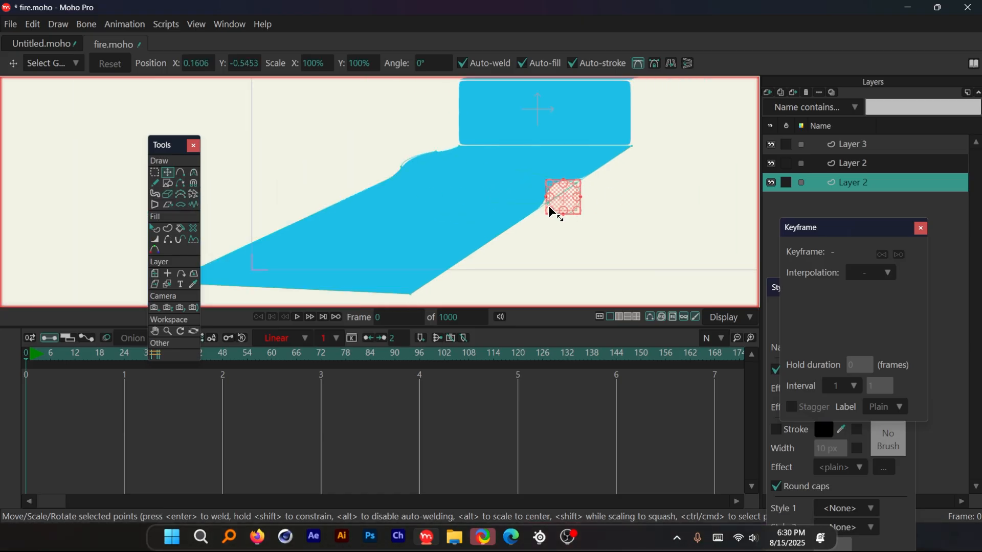
{"action": "scroll", "coordinate": [556, 210], "scroll_direction": "down", "scroll_amount": 3}
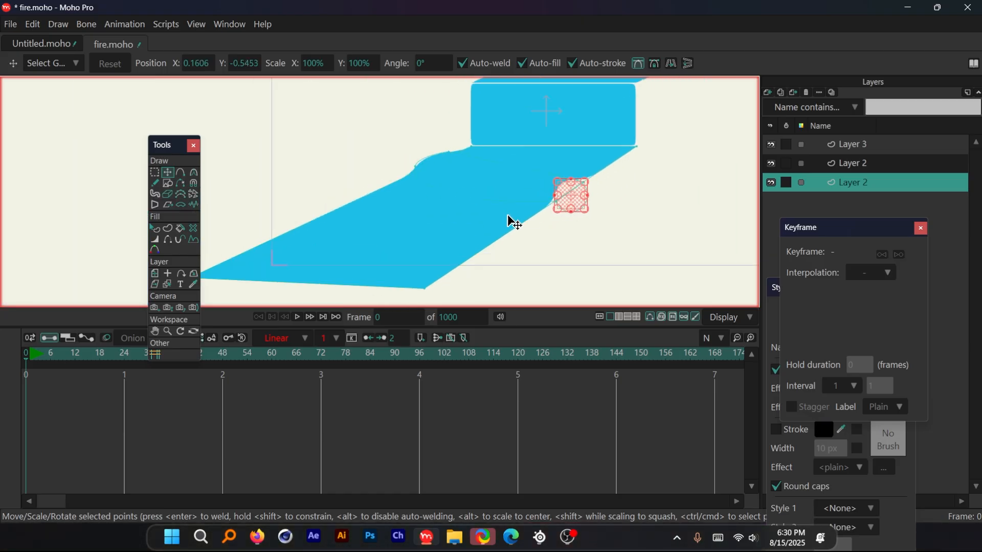
Select the added shape together with the subtracted circle and slide both along the band.
{"action": "left_click", "coordinate": [460, 170]}
{"action": "left_click", "coordinate": [574, 194], "text": "shift"}
{"action": "left_click_drag", "start_coordinate": [522, 185], "coordinate": [432, 239]}
{"action": "left_click_drag", "start_coordinate": [538, 181], "coordinate": [531, 184]}
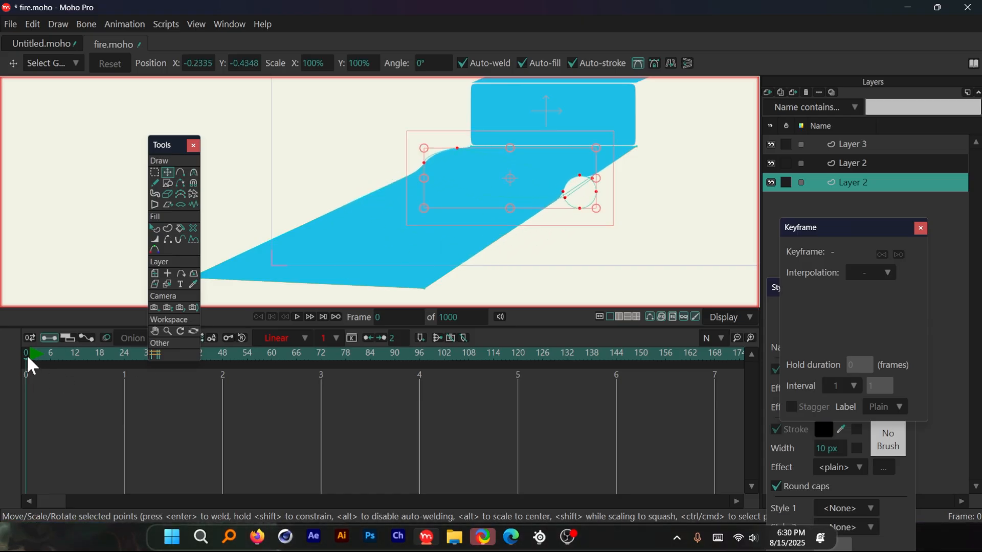
At frame 72, move the added shape and the circle together down to the band's lower end.
{"action": "left_click_drag", "start_coordinate": [346, 355], "coordinate": [322, 358]}
{"action": "left_click_drag", "start_coordinate": [560, 188], "coordinate": [460, 246]}
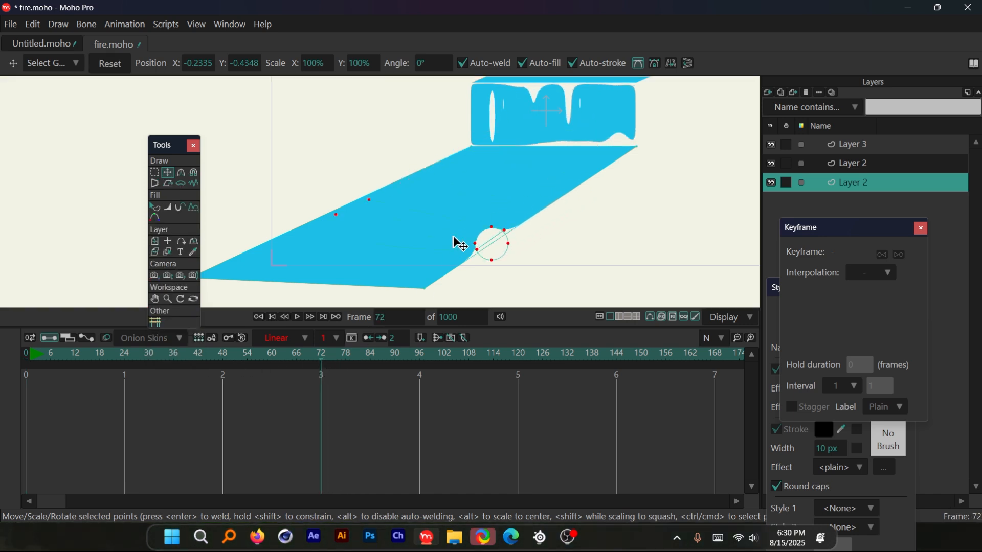
{"action": "left_click_drag", "start_coordinate": [407, 281], "coordinate": [411, 283]}
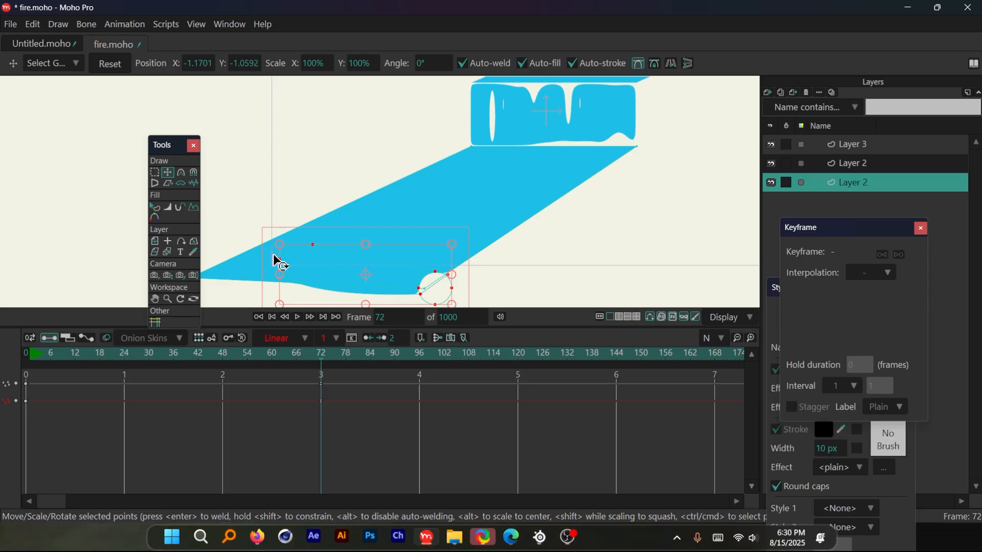
Reposition the added shape at frame 72 so its bulge sits on the lower end of the band's left edge.
{"action": "scroll", "coordinate": [463, 203], "scroll_direction": "down", "scroll_amount": 1}
{"action": "scroll", "coordinate": [336, 276], "scroll_direction": "up", "scroll_amount": 2}
{"action": "left_click", "coordinate": [375, 249]}
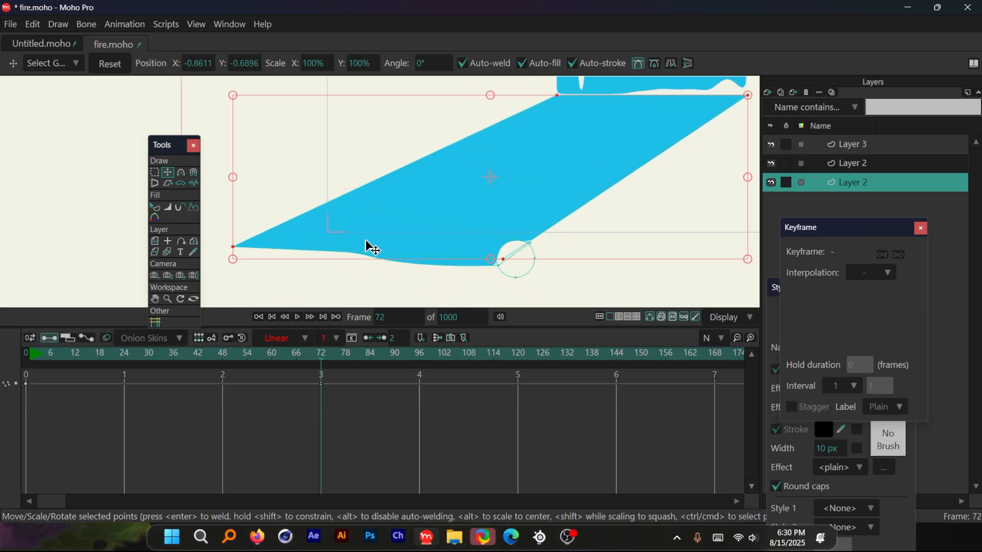
{"action": "left_click", "coordinate": [404, 244]}
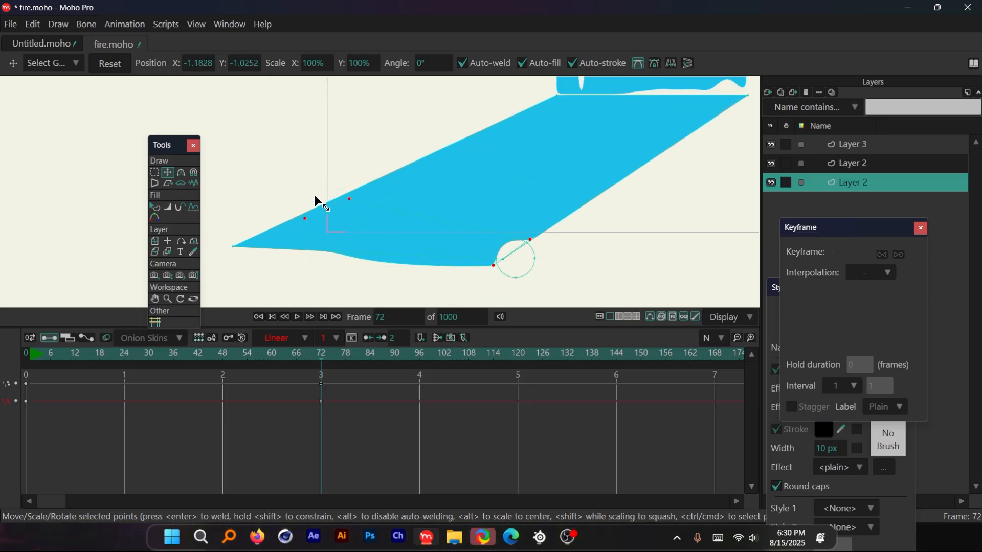
{"action": "scroll", "coordinate": [307, 222], "scroll_direction": "down", "scroll_amount": 1}
Play the animation from the start to check how the two shapes travel down the band.
{"action": "key", "text": "space"}
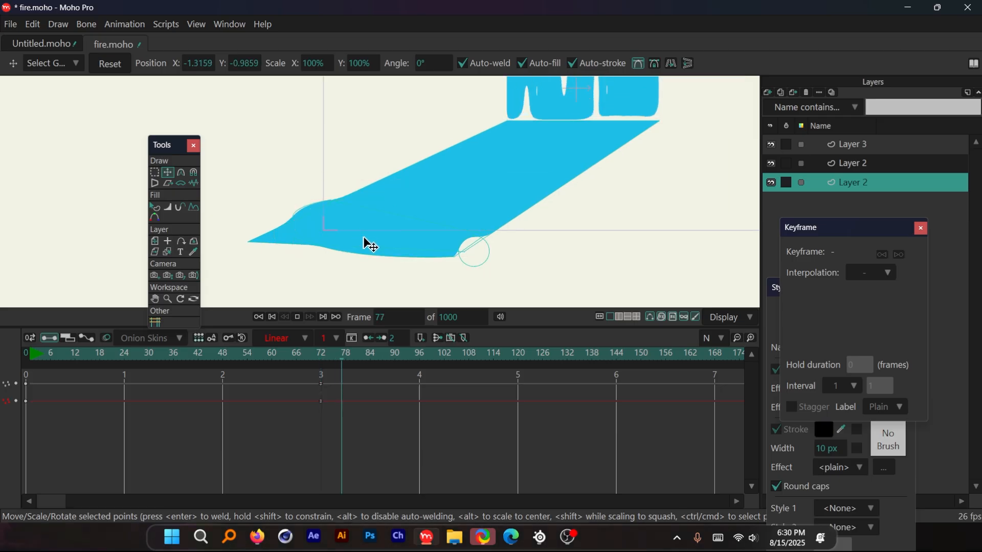
{"action": "left_click_drag", "start_coordinate": [307, 355], "coordinate": [39, 359]}
{"action": "key", "text": "space"}
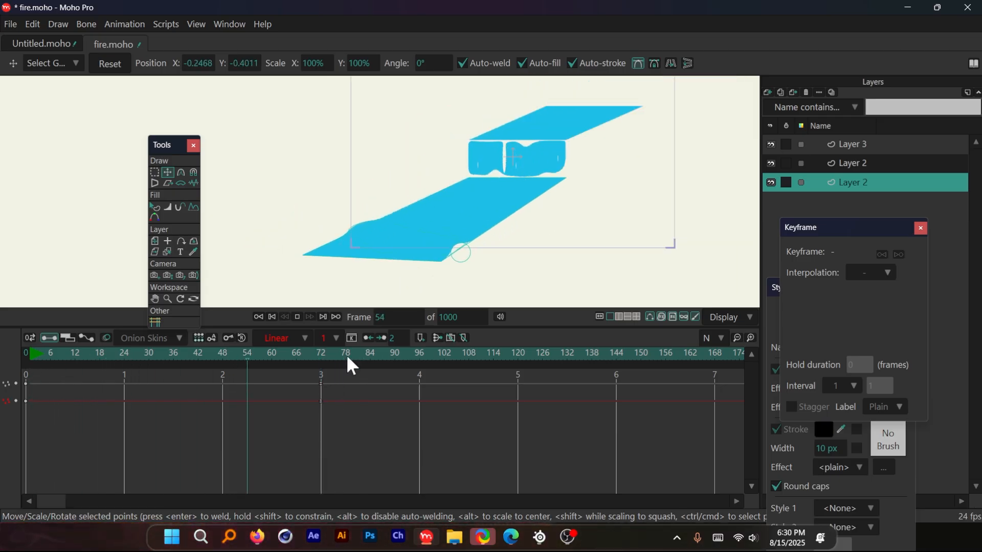
Adjust the shapes' end pose and delete the extra keyframes at frame 69, keeping those at frame 72.
{"action": "left_click", "coordinate": [309, 355]}
{"action": "scroll", "coordinate": [438, 272], "scroll_direction": "up", "scroll_amount": 3}
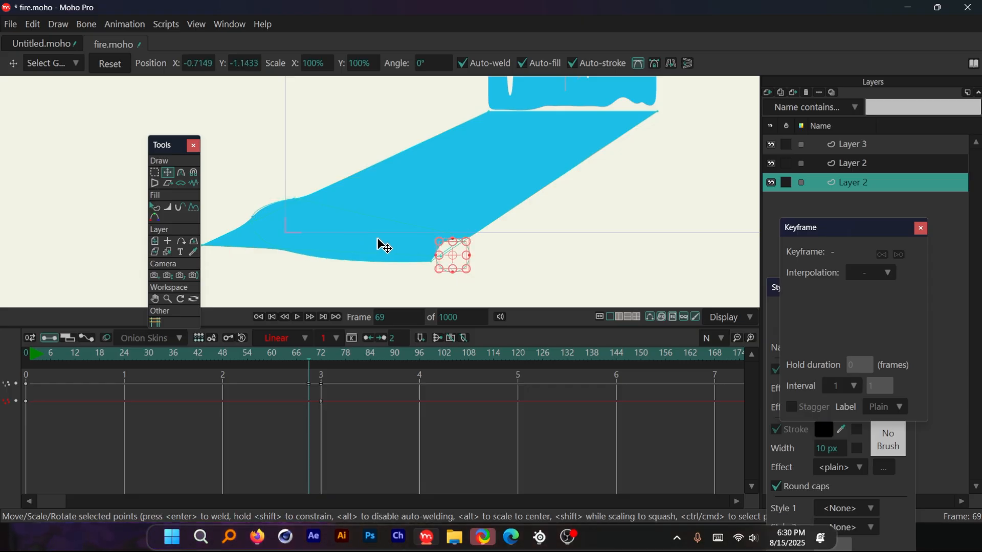
{"action": "key", "text": "ctrl+a"}
{"action": "left_click", "coordinate": [321, 356]}
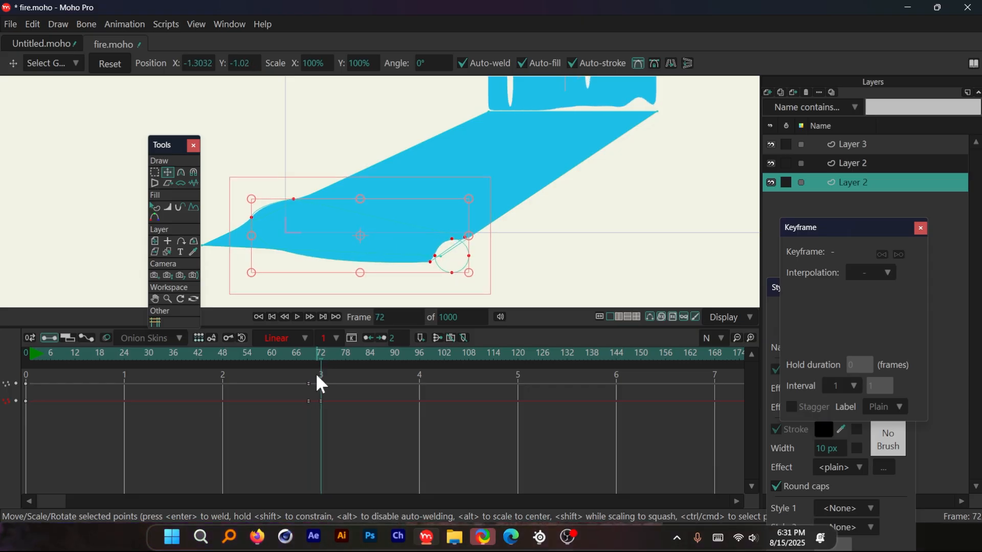
{"action": "left_click_drag", "start_coordinate": [314, 375], "coordinate": [302, 396]}
{"action": "key", "text": "Delete"}
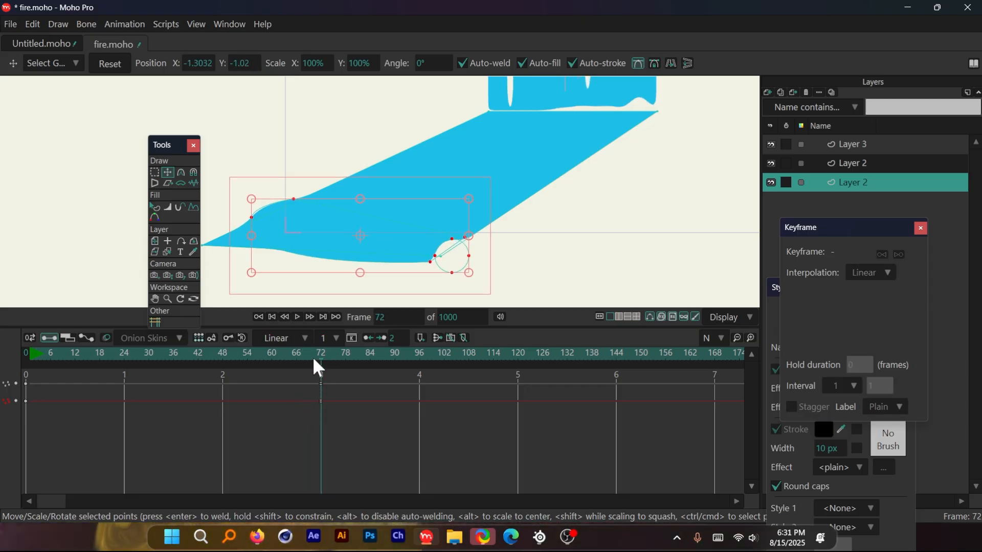
Set both frame 72 keyframes to Cycle interpolation with an absolute return to frame 2.
{"action": "mouse_move", "coordinate": [313, 359]}
{"action": "left_mouse_down"}
{"action": "mouse_move", "coordinate": [158, 358]}
{"action": "mouse_move", "coordinate": [319, 361]}
{"action": "left_mouse_up"}
{"action": "left_click", "coordinate": [321, 384]}
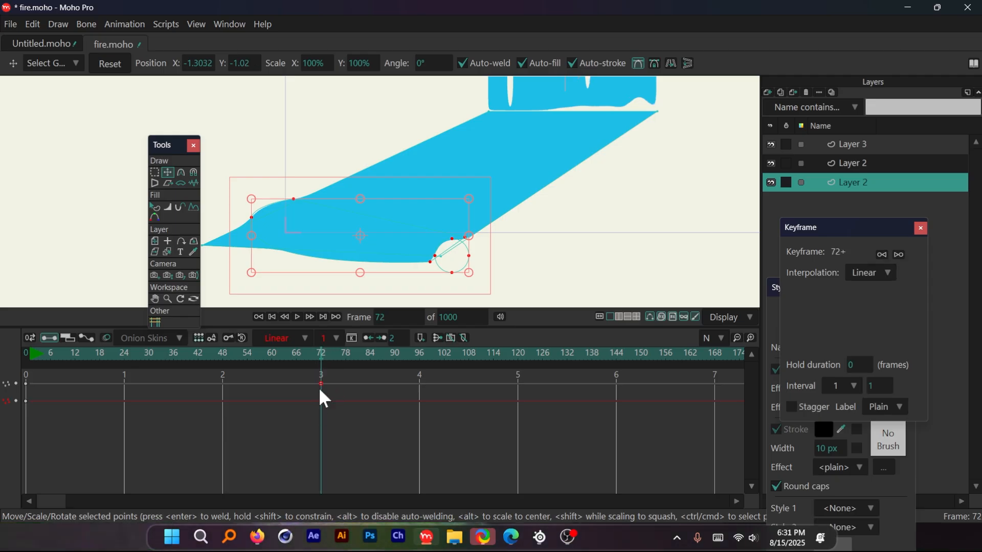
{"action": "right_click", "coordinate": [322, 383]}
{"action": "left_click", "coordinate": [294, 374]}
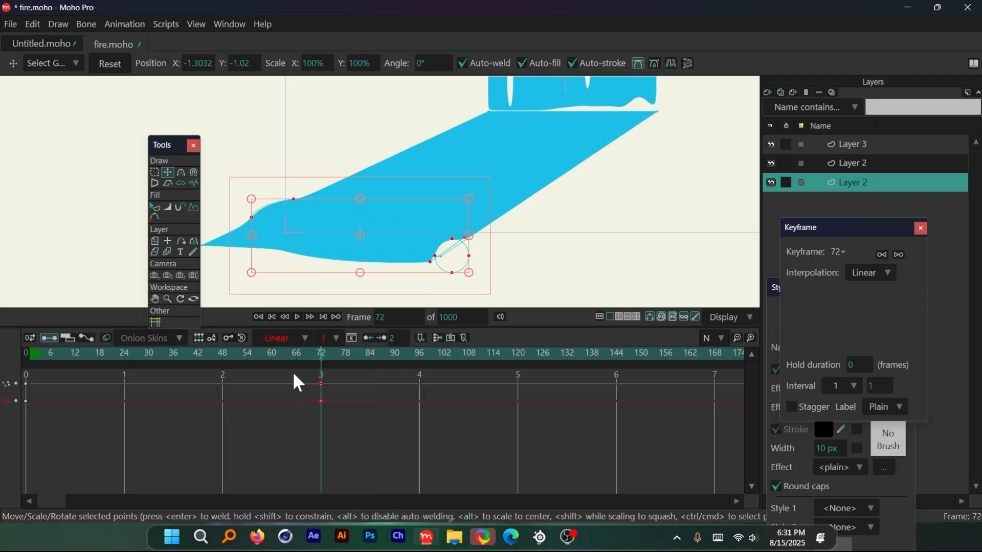
{"action": "left_click", "coordinate": [289, 354]}
Play the looping animation and mask everything outside the output frame to review the band's motion.
{"action": "key", "text": "space"}
{"action": "scroll", "coordinate": [295, 300], "scroll_direction": "down", "scroll_amount": 3}
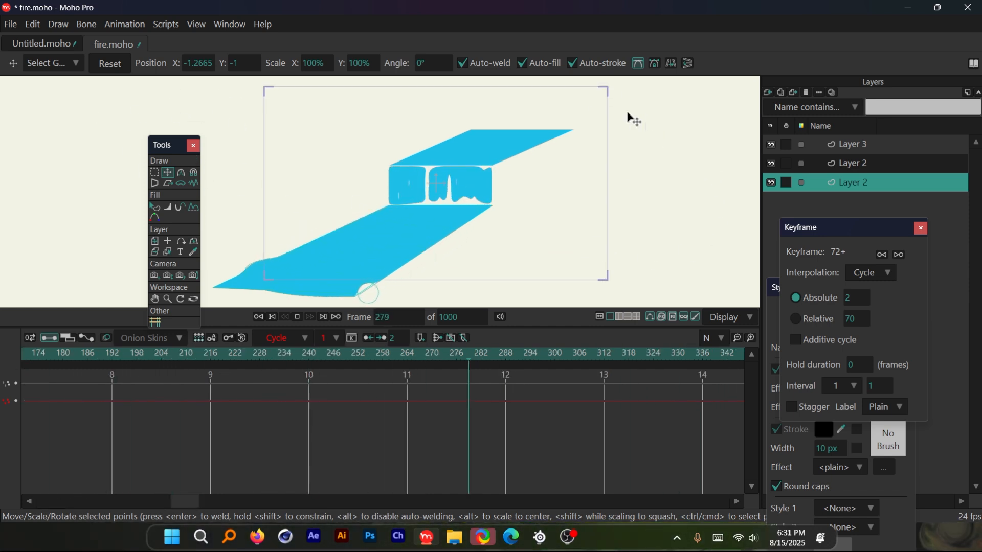
{"action": "key", "text": "ctrl+m"}
{"action": "scroll", "coordinate": [452, 150], "scroll_direction": "up", "scroll_amount": 1}
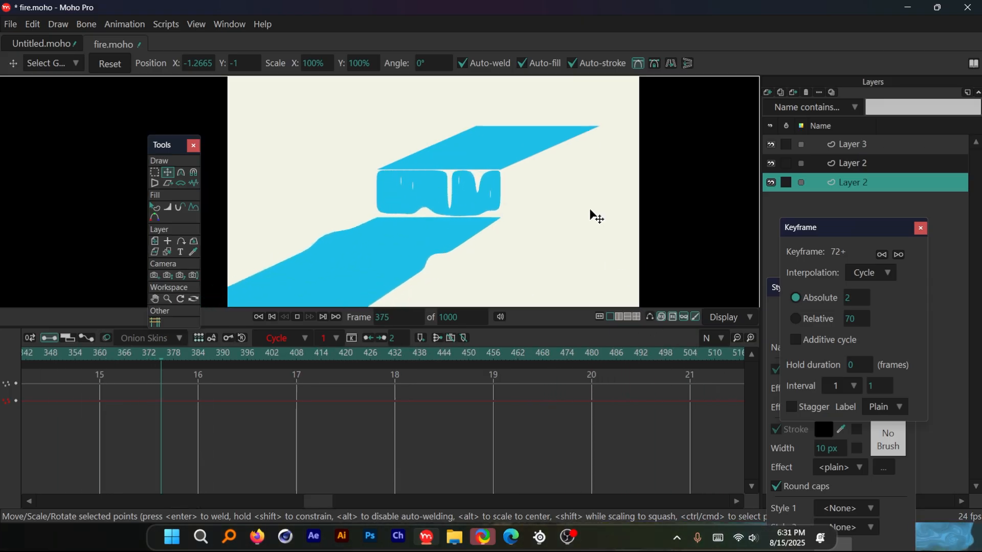
Inspect the playing loop up close and in full frame, checking the rectangle's liquid edges and both slanted bands.
{"action": "scroll", "coordinate": [578, 225], "scroll_direction": "down", "scroll_amount": 1}
{"action": "scroll", "coordinate": [474, 271], "scroll_direction": "up", "scroll_amount": 1}
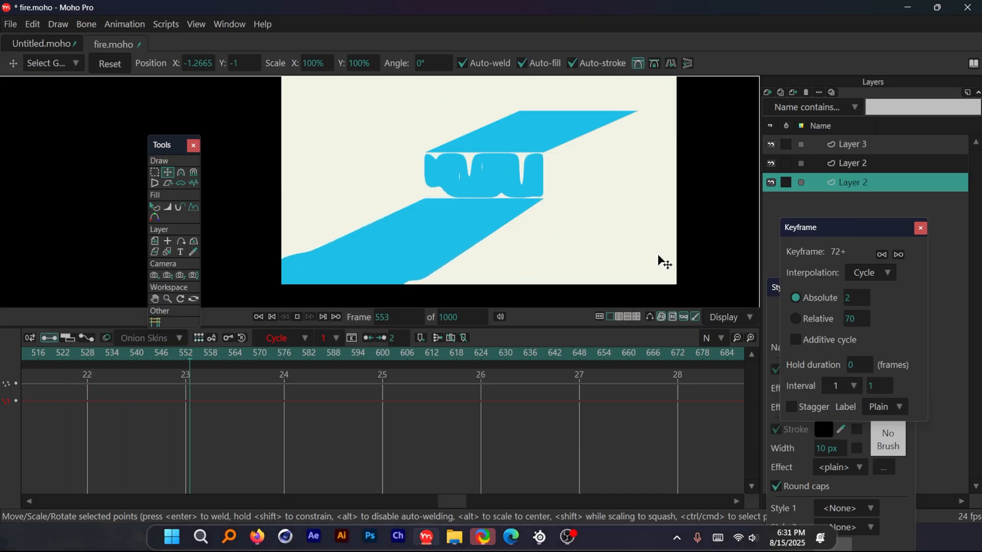
{"action": "scroll", "coordinate": [522, 203], "scroll_direction": "up", "scroll_amount": 1}
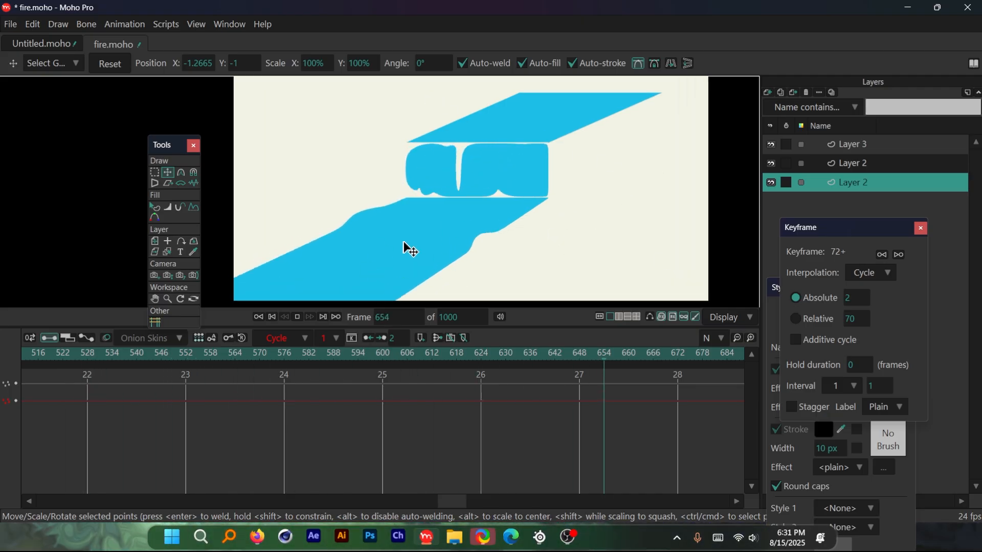
{"action": "scroll", "coordinate": [574, 124], "scroll_direction": "up", "scroll_amount": 1}
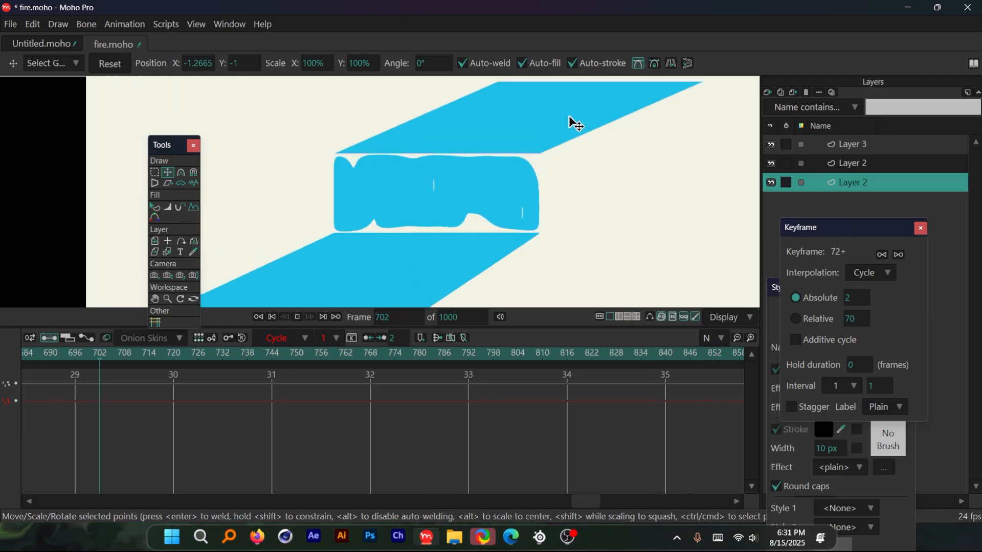
{"action": "scroll", "coordinate": [609, 120], "scroll_direction": "up", "scroll_amount": 1}
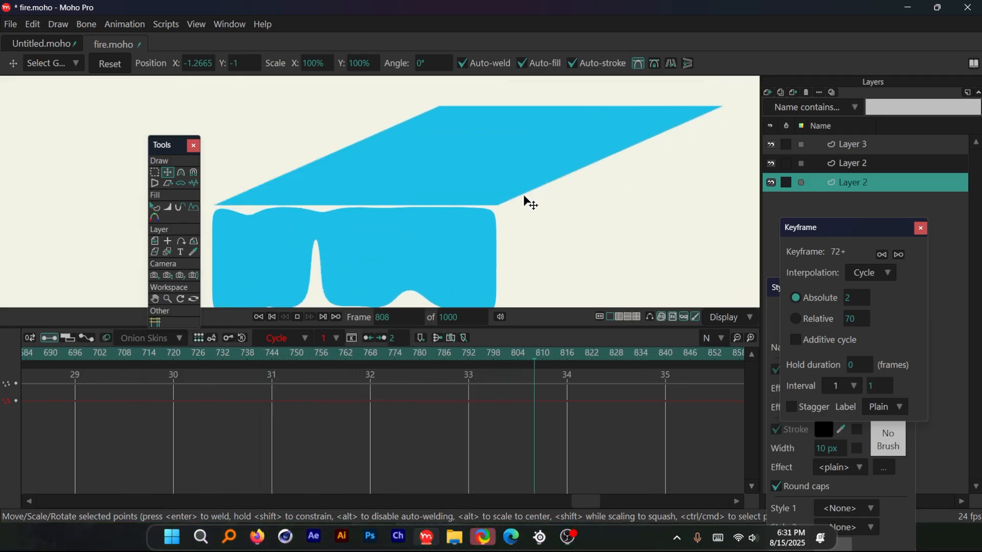
{"action": "scroll", "coordinate": [512, 154], "scroll_direction": "down", "scroll_amount": 2}
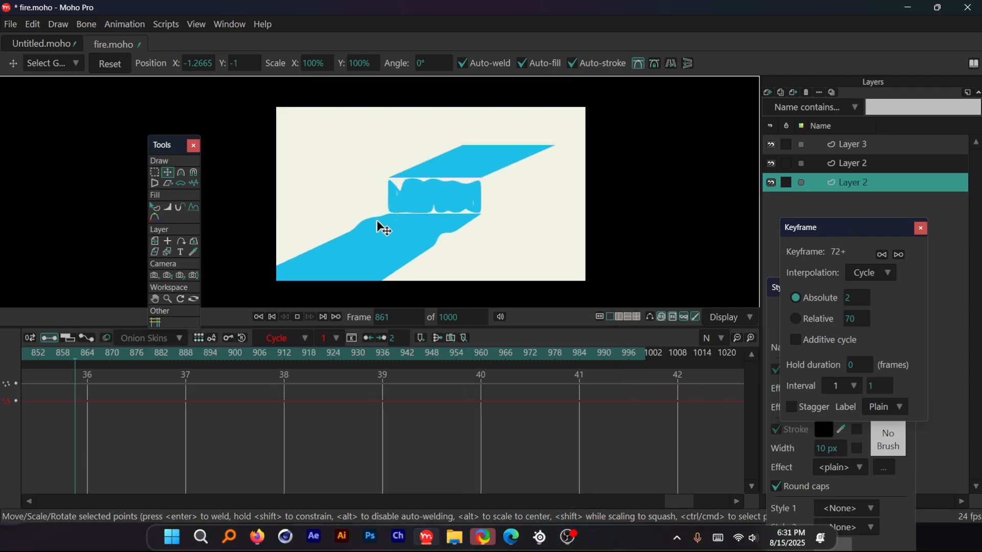
{"action": "scroll", "coordinate": [379, 225], "scroll_direction": "up", "scroll_amount": 1}
{"action": "scroll", "coordinate": [401, 254], "scroll_direction": "up", "scroll_amount": 1}
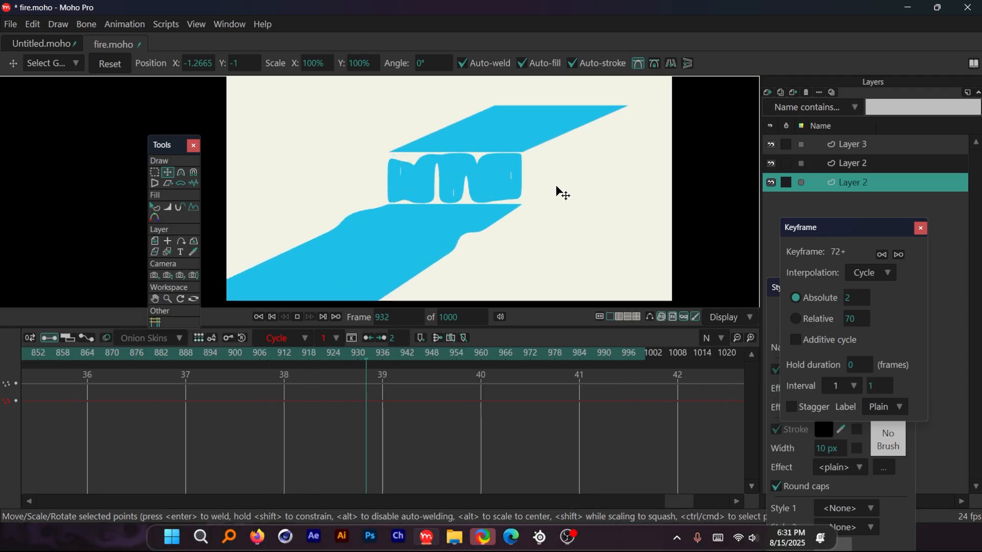